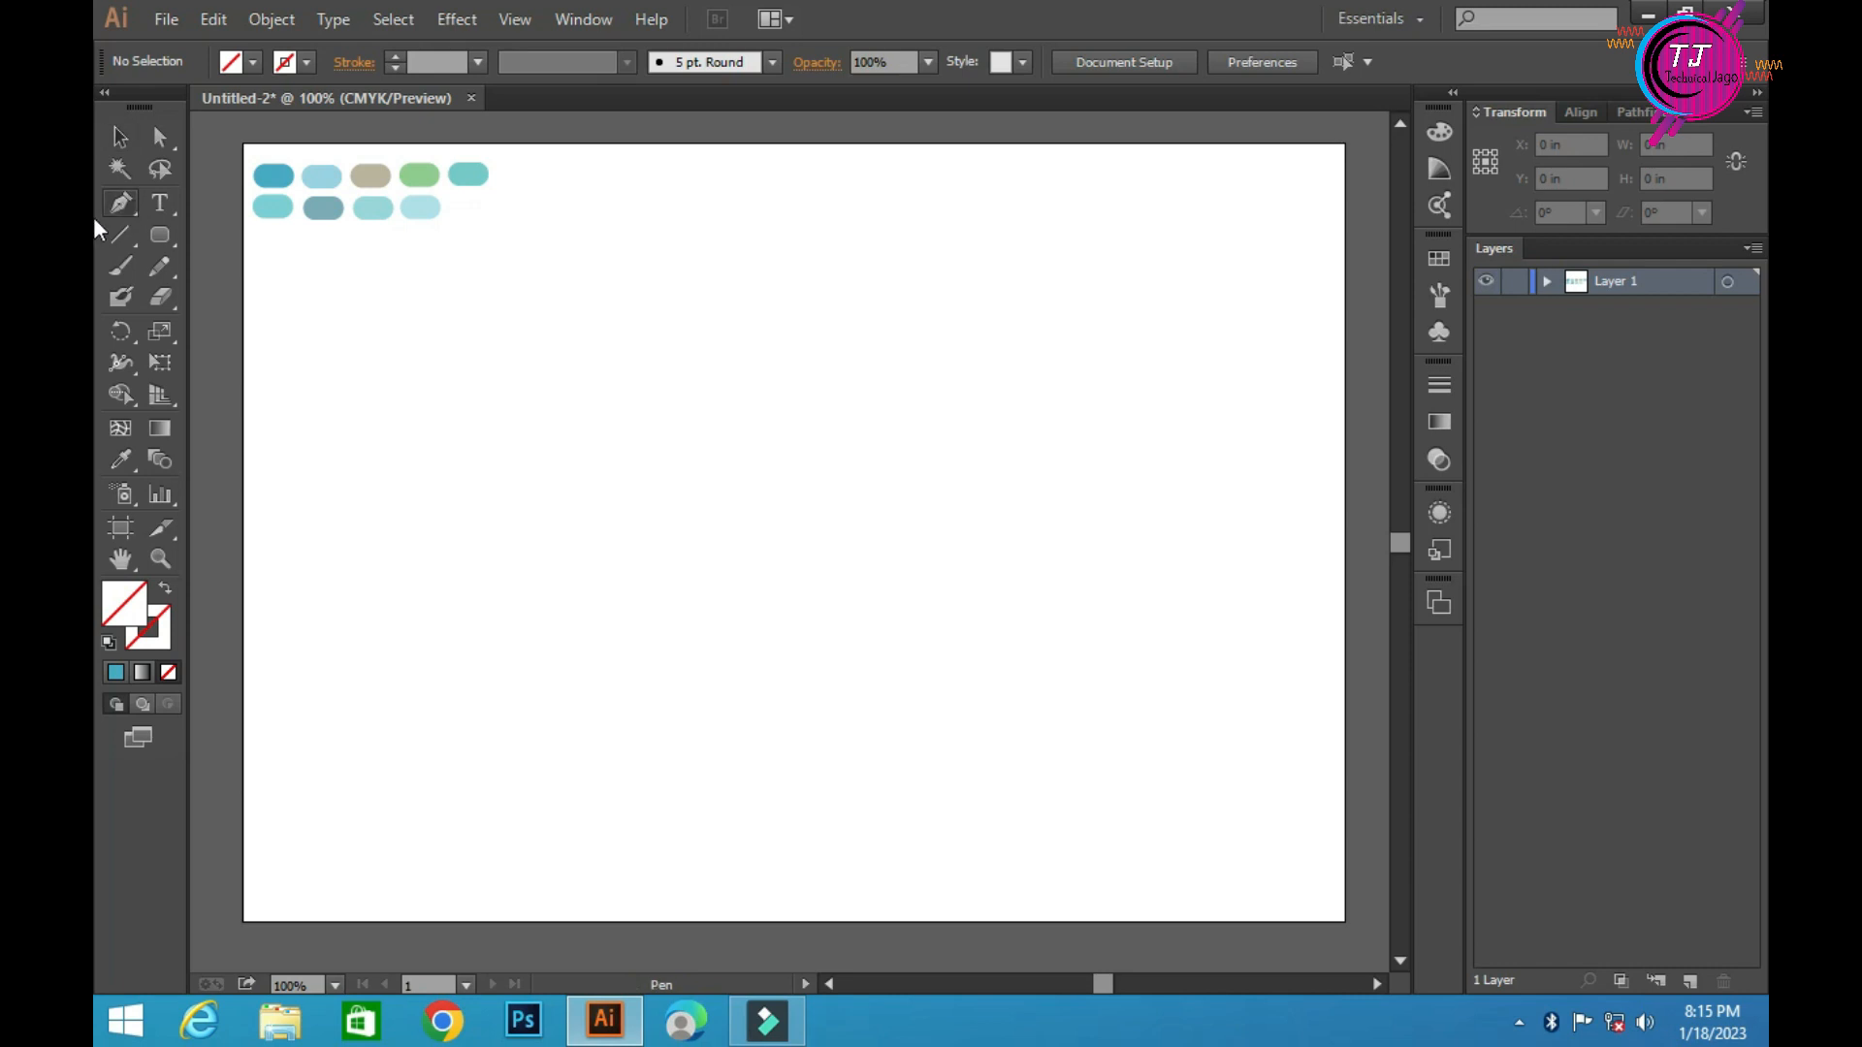
Draw the shark's back with the Pen tool as a nearly straight line interrupted by a curved dorsal fin
click(423, 512)
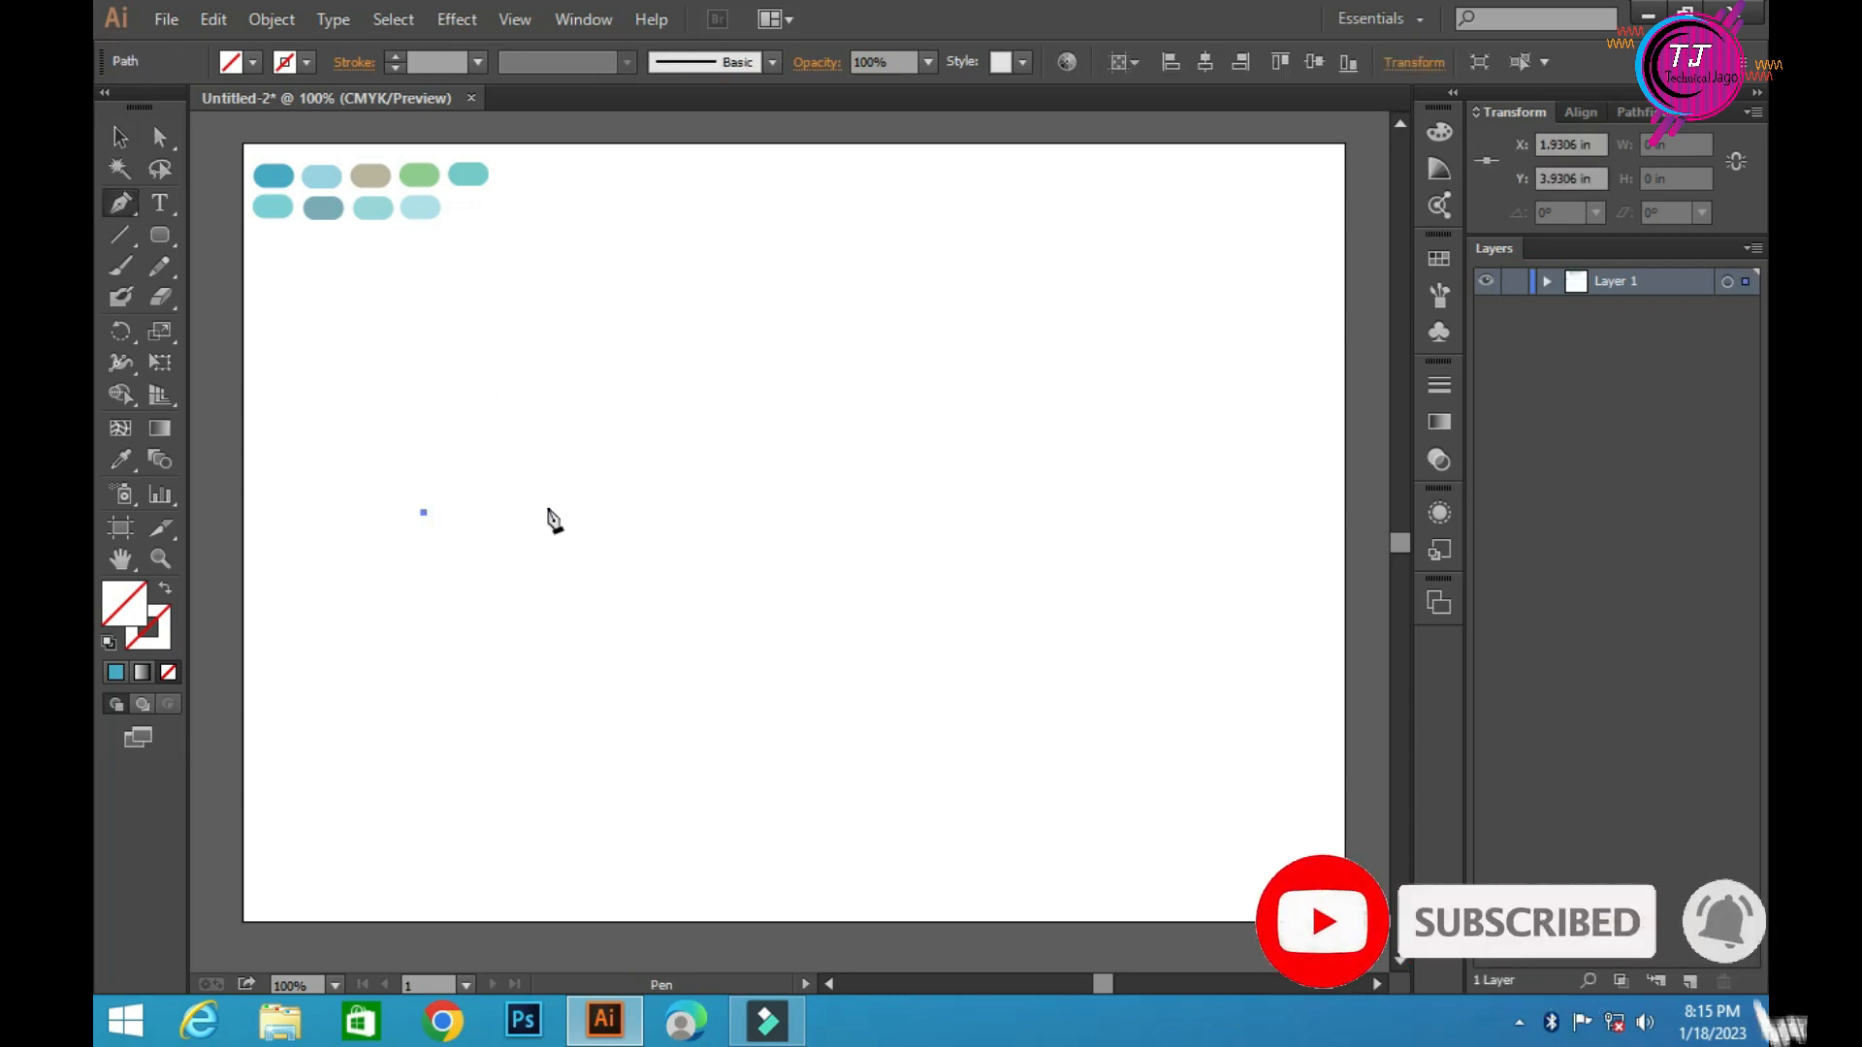
click(547, 506)
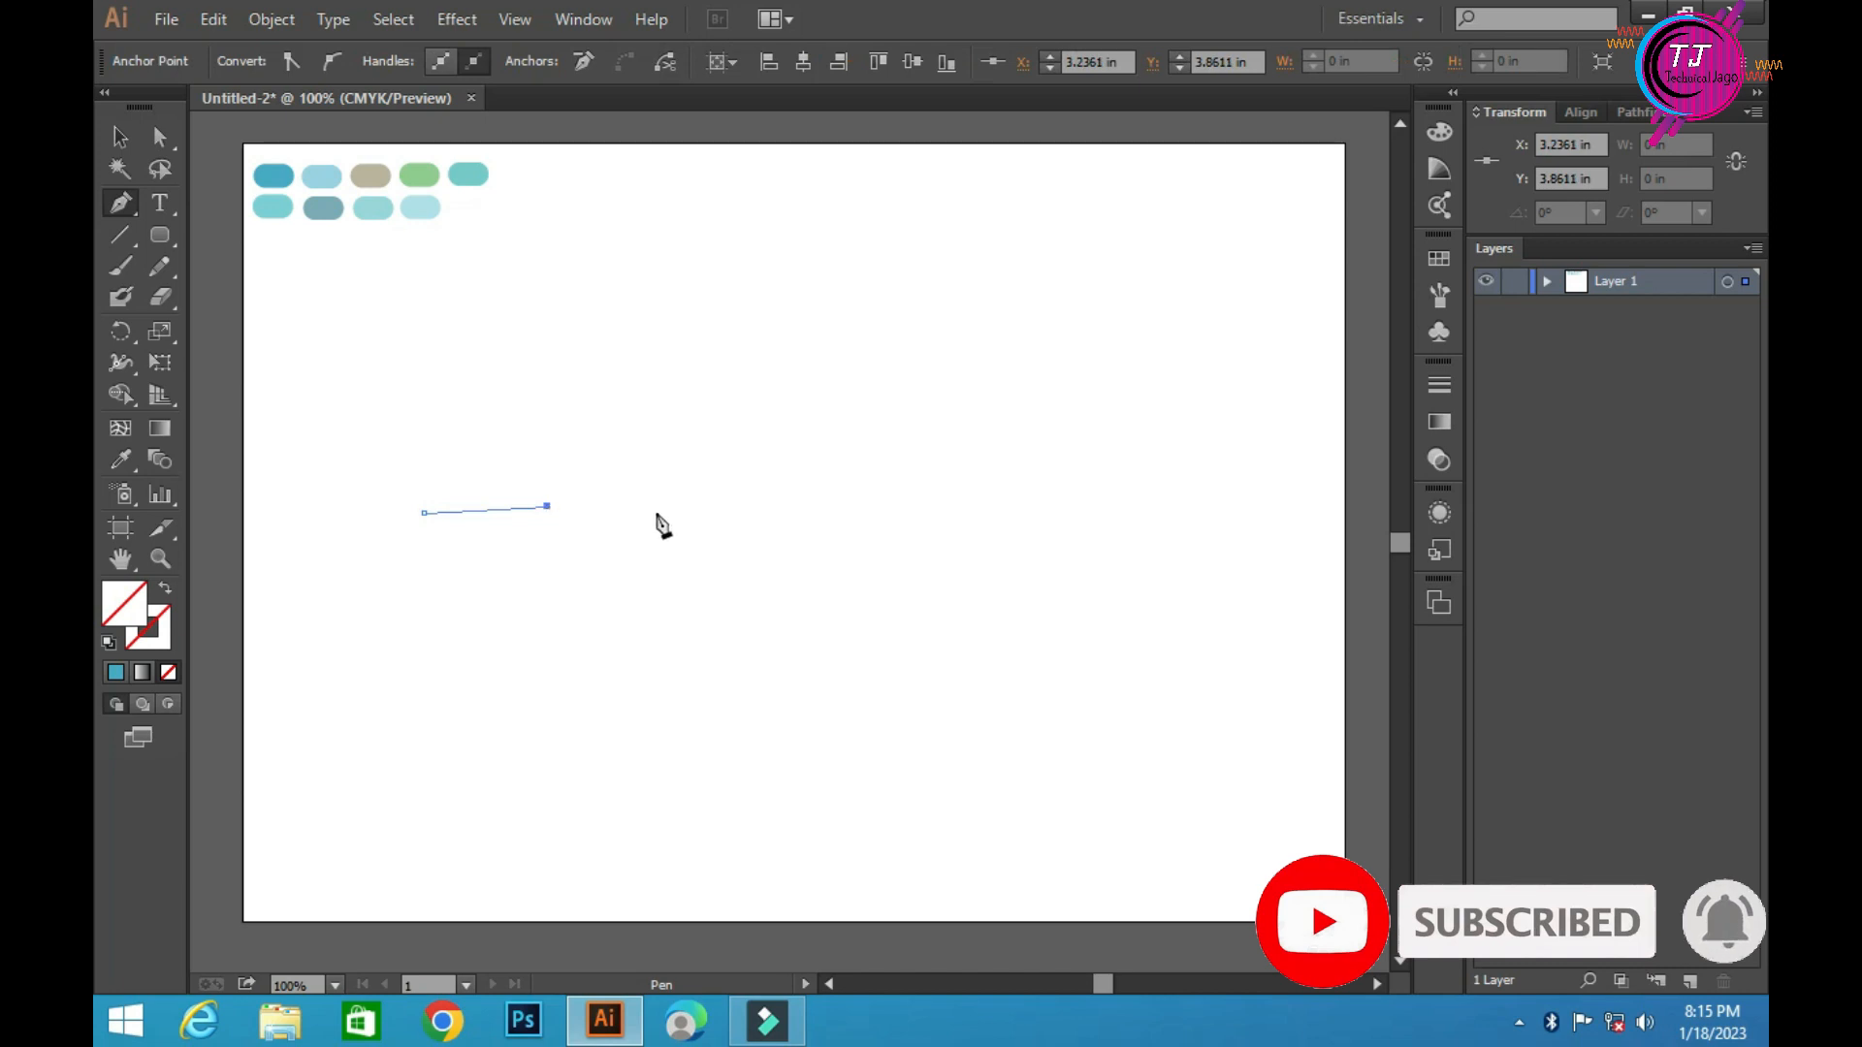
drag(609, 506, 585, 598)
click(609, 506)
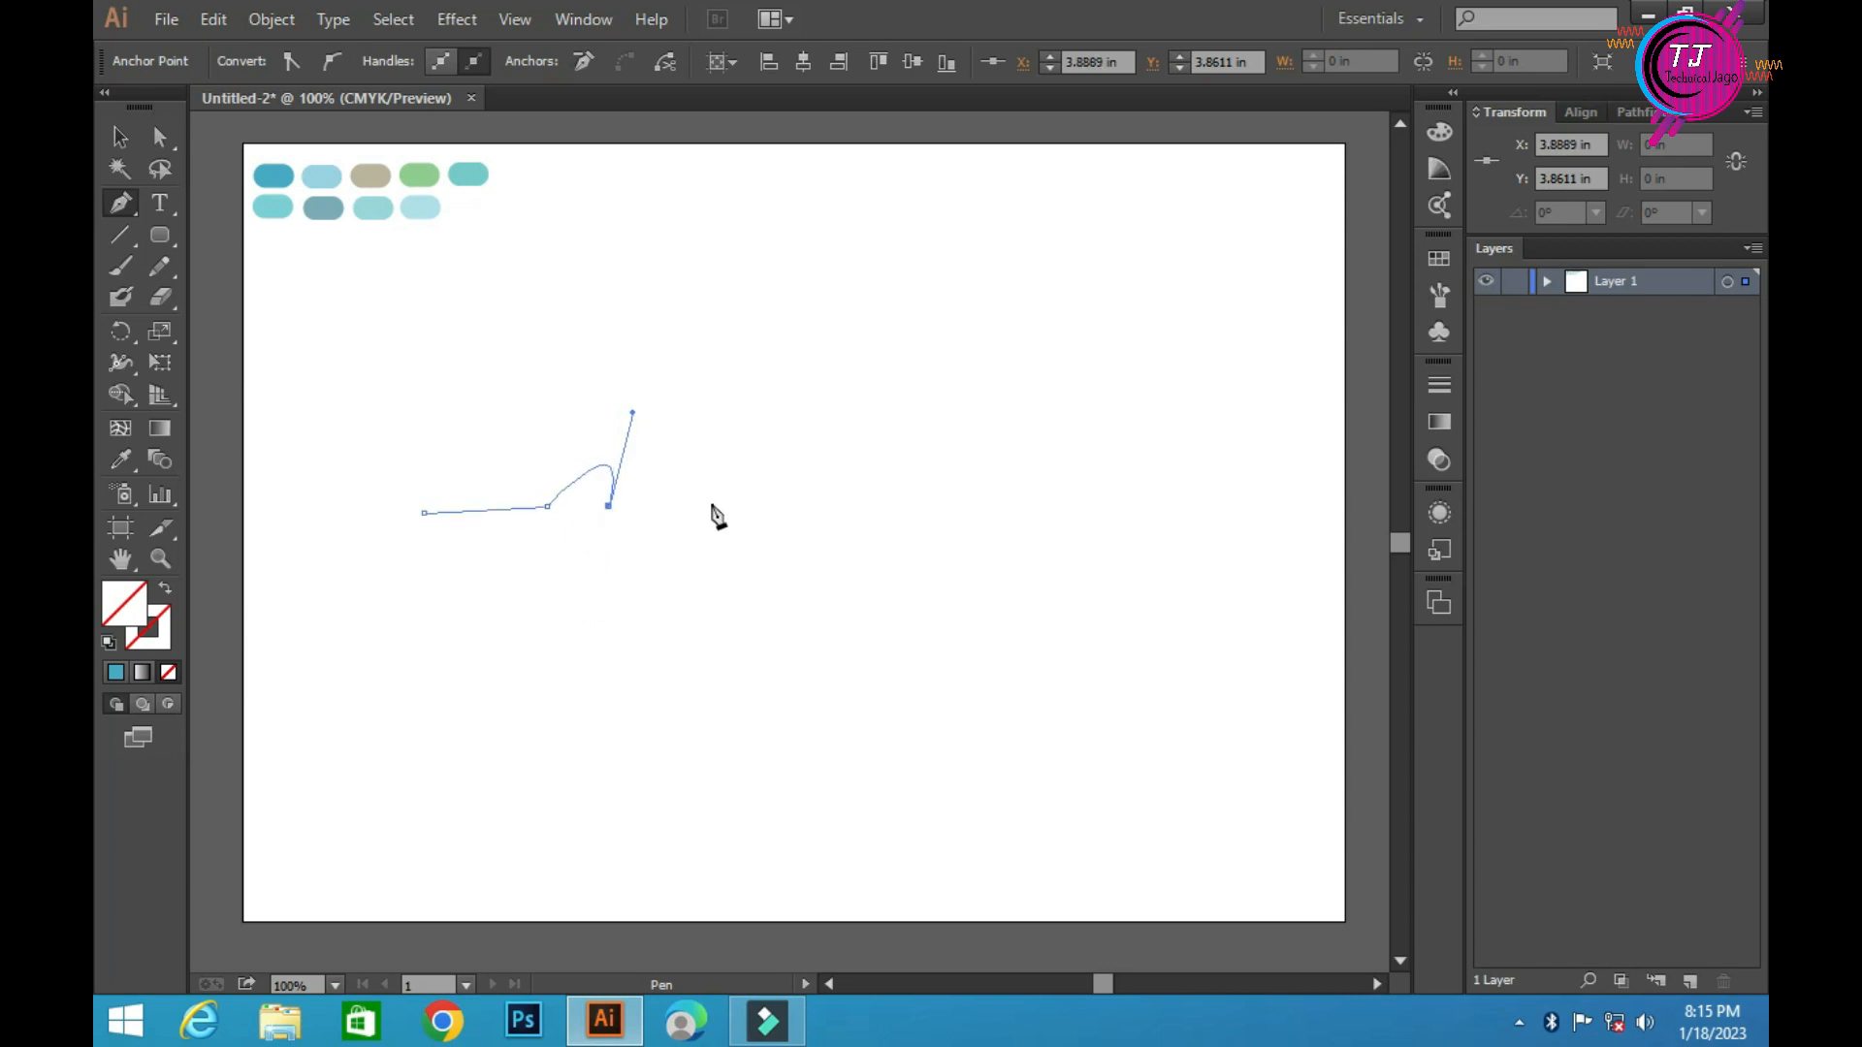
click(806, 511)
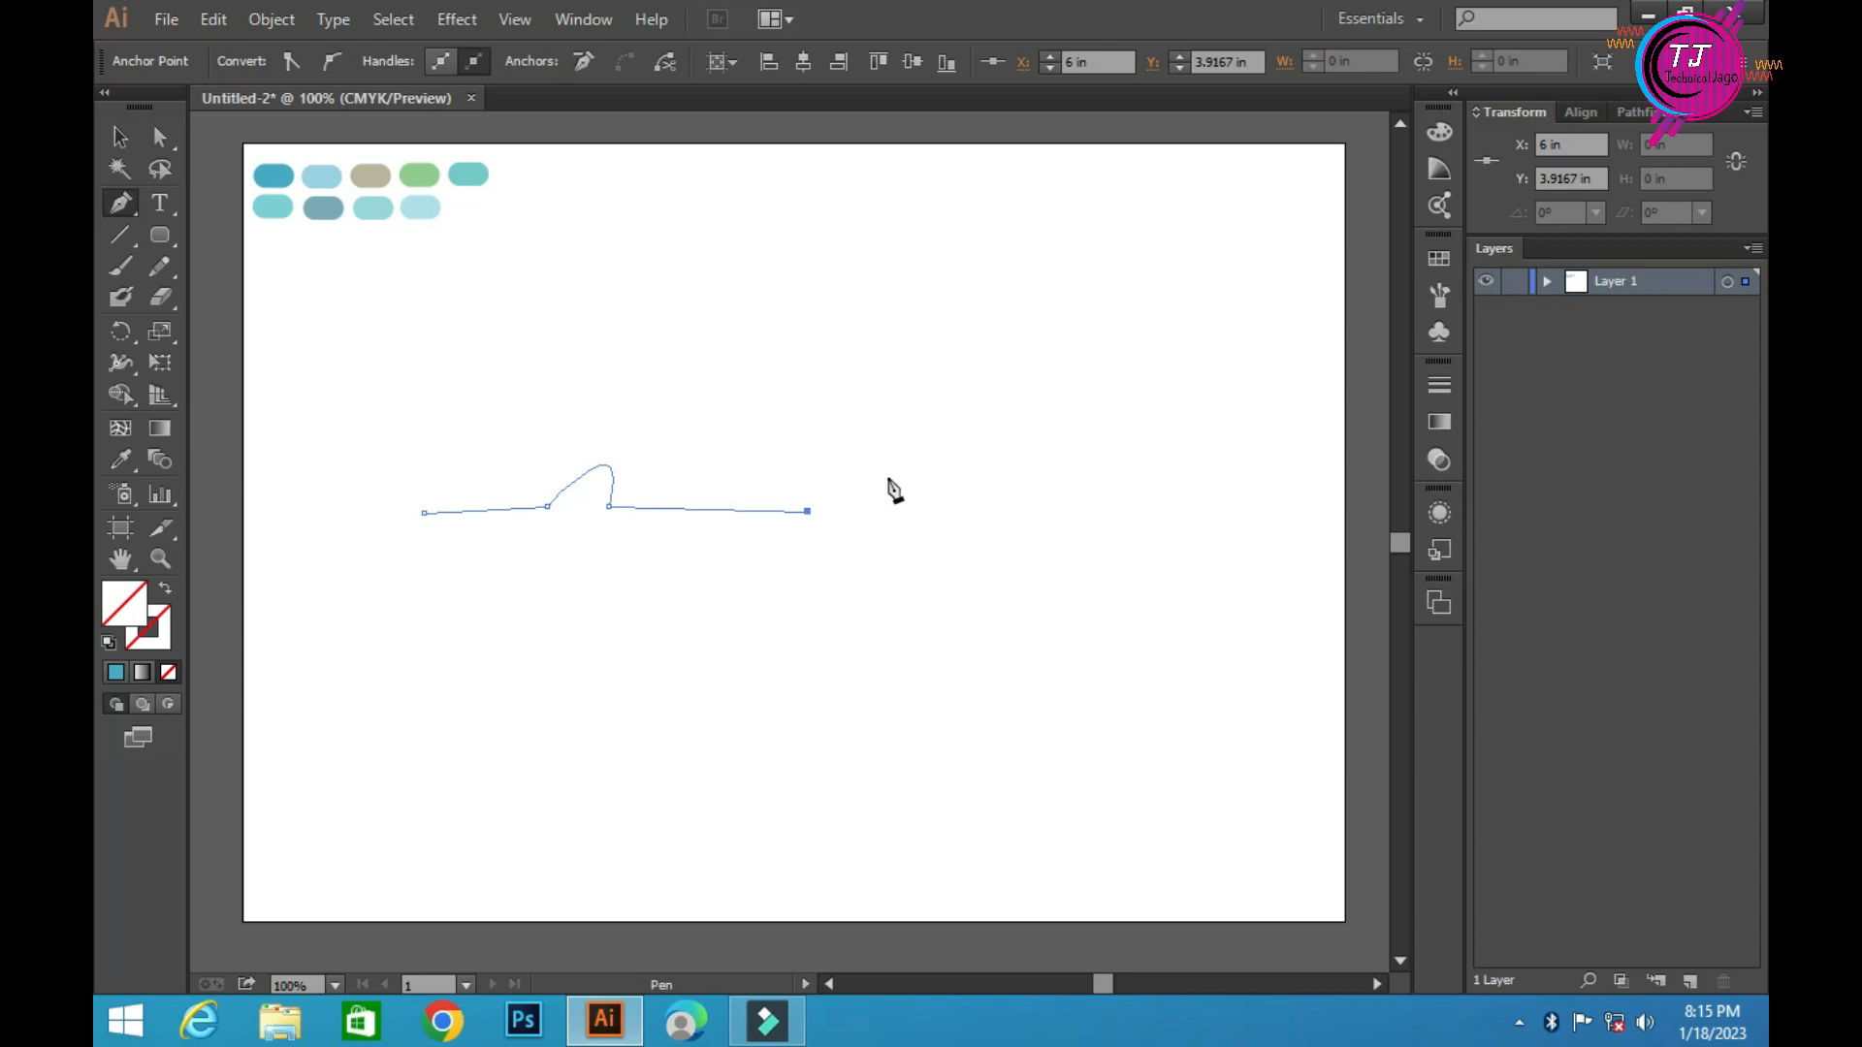
Extend the path into a crescent tail fin with an upper and a lower tip, returning to the tail base
drag(880, 470, 890, 484)
drag(853, 579, 912, 608)
click(854, 580)
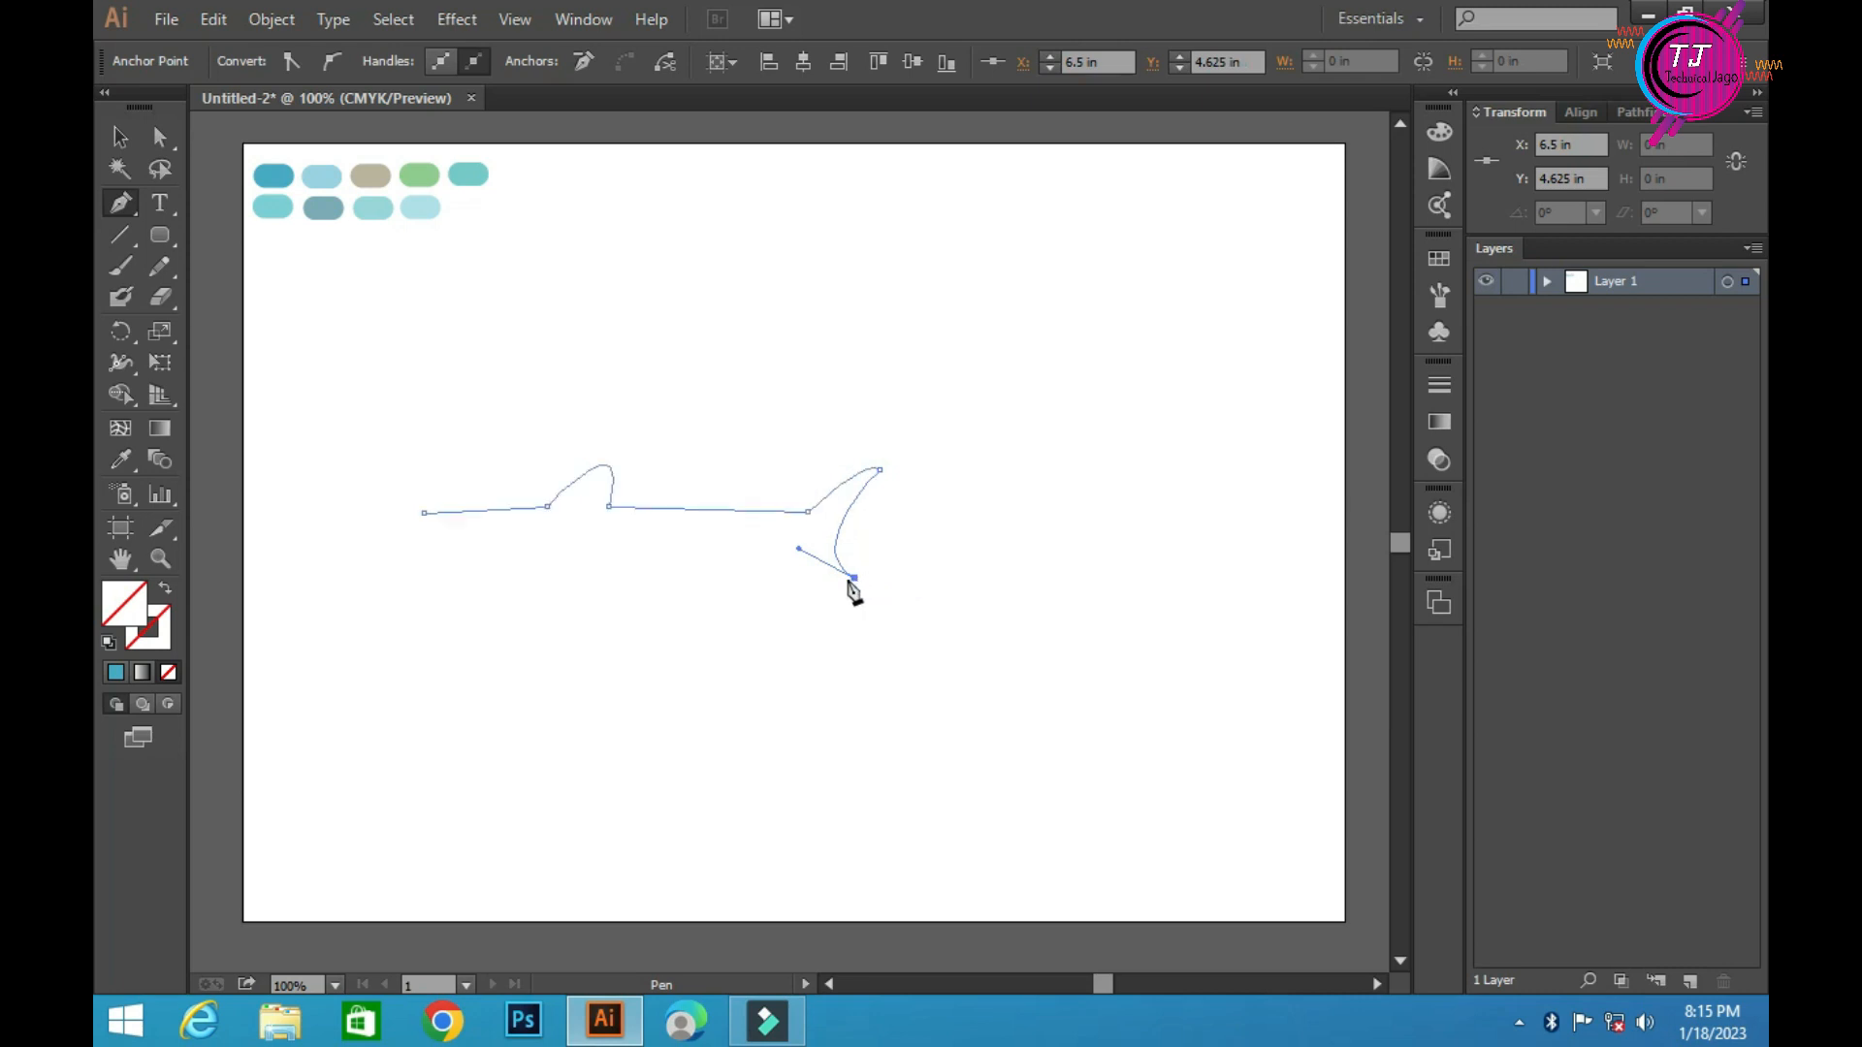
click(797, 548)
Curve the path along the belly to the snout, closing a body outline about 4.83 in wide and 1.89 in high
scroll(800, 598, down, 1)
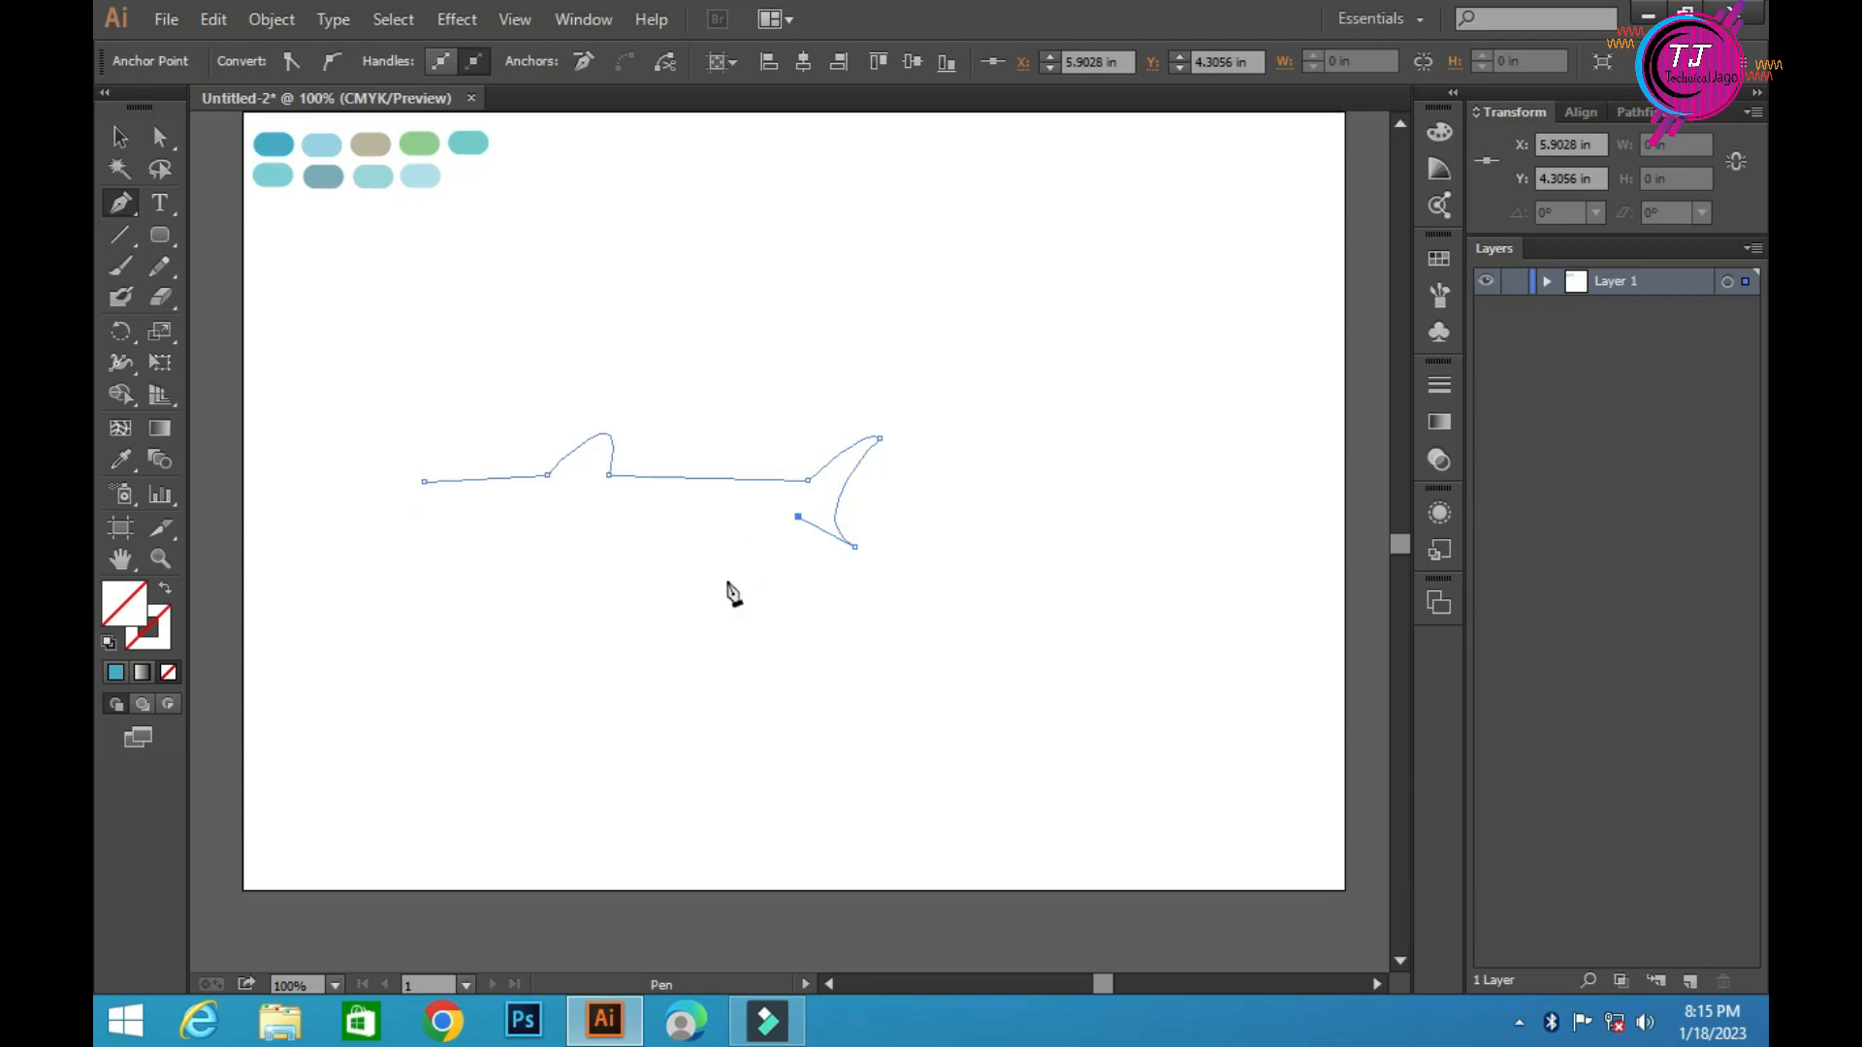
drag(685, 591, 514, 588)
click(684, 592)
click(556, 605)
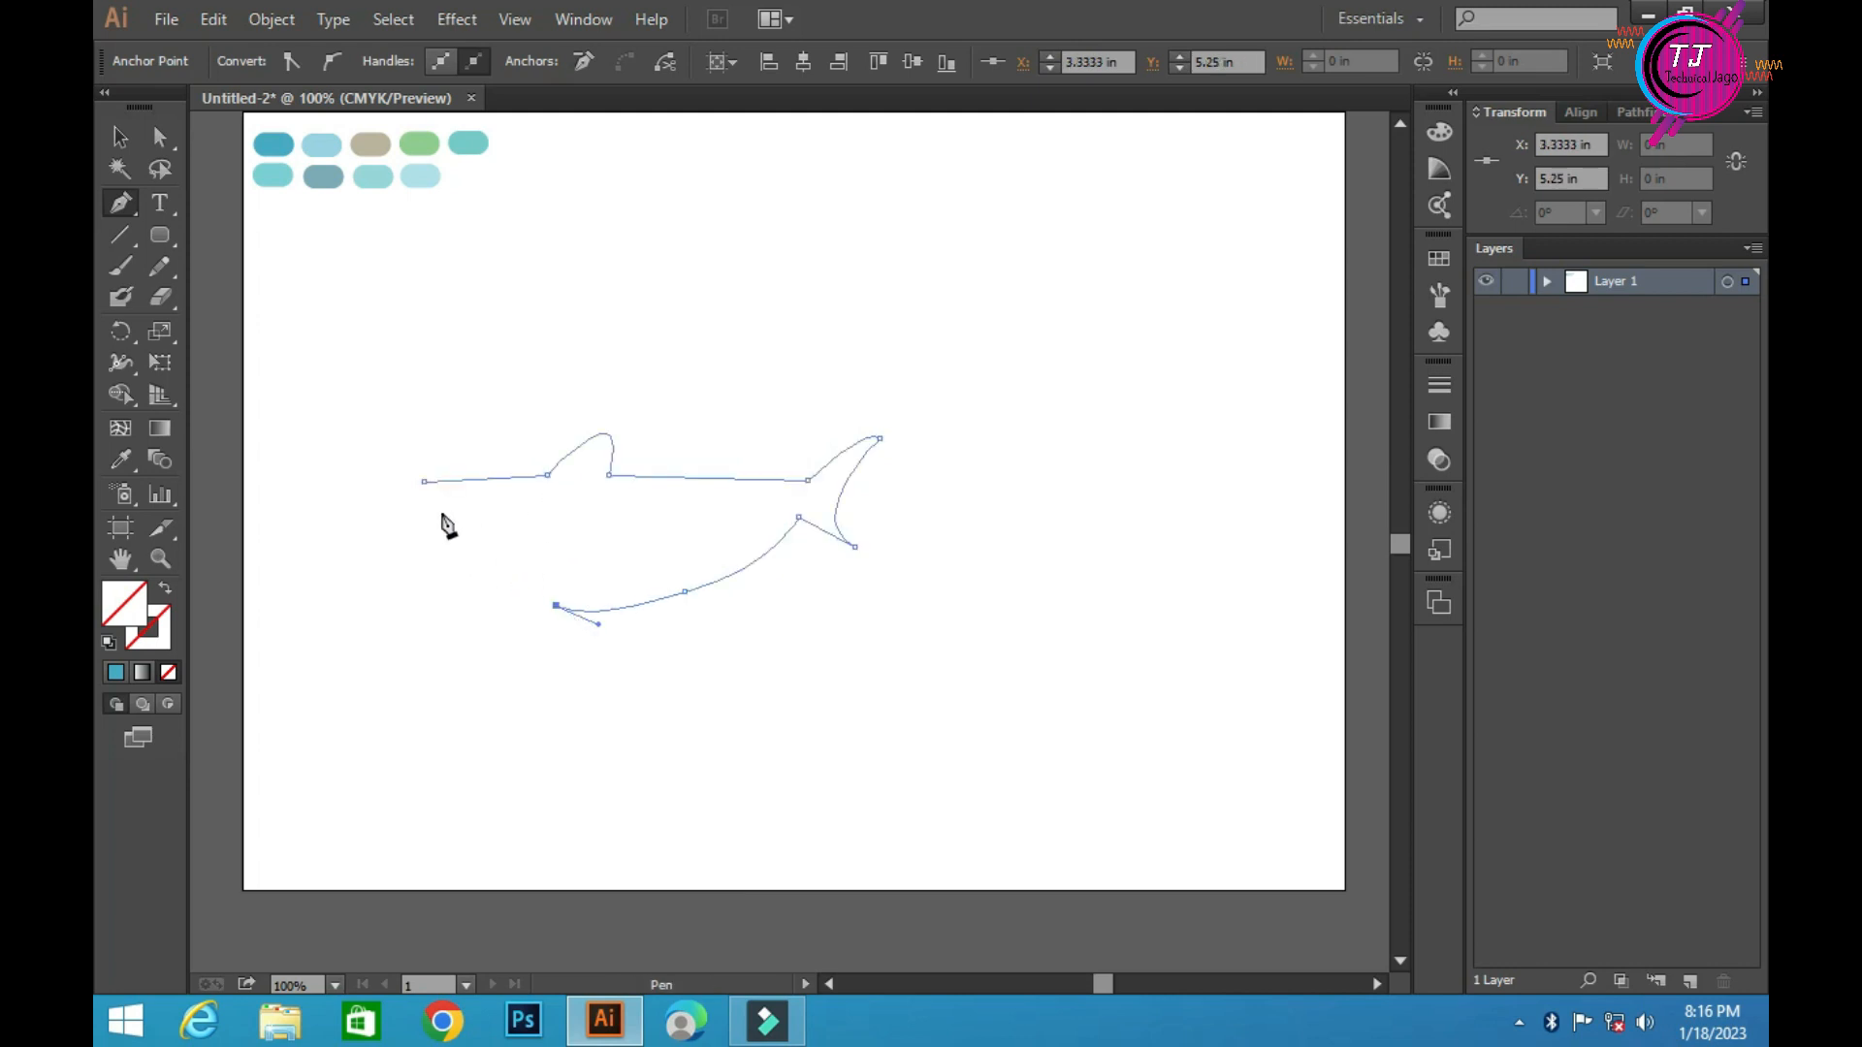
drag(424, 481, 401, 395)
click(120, 137)
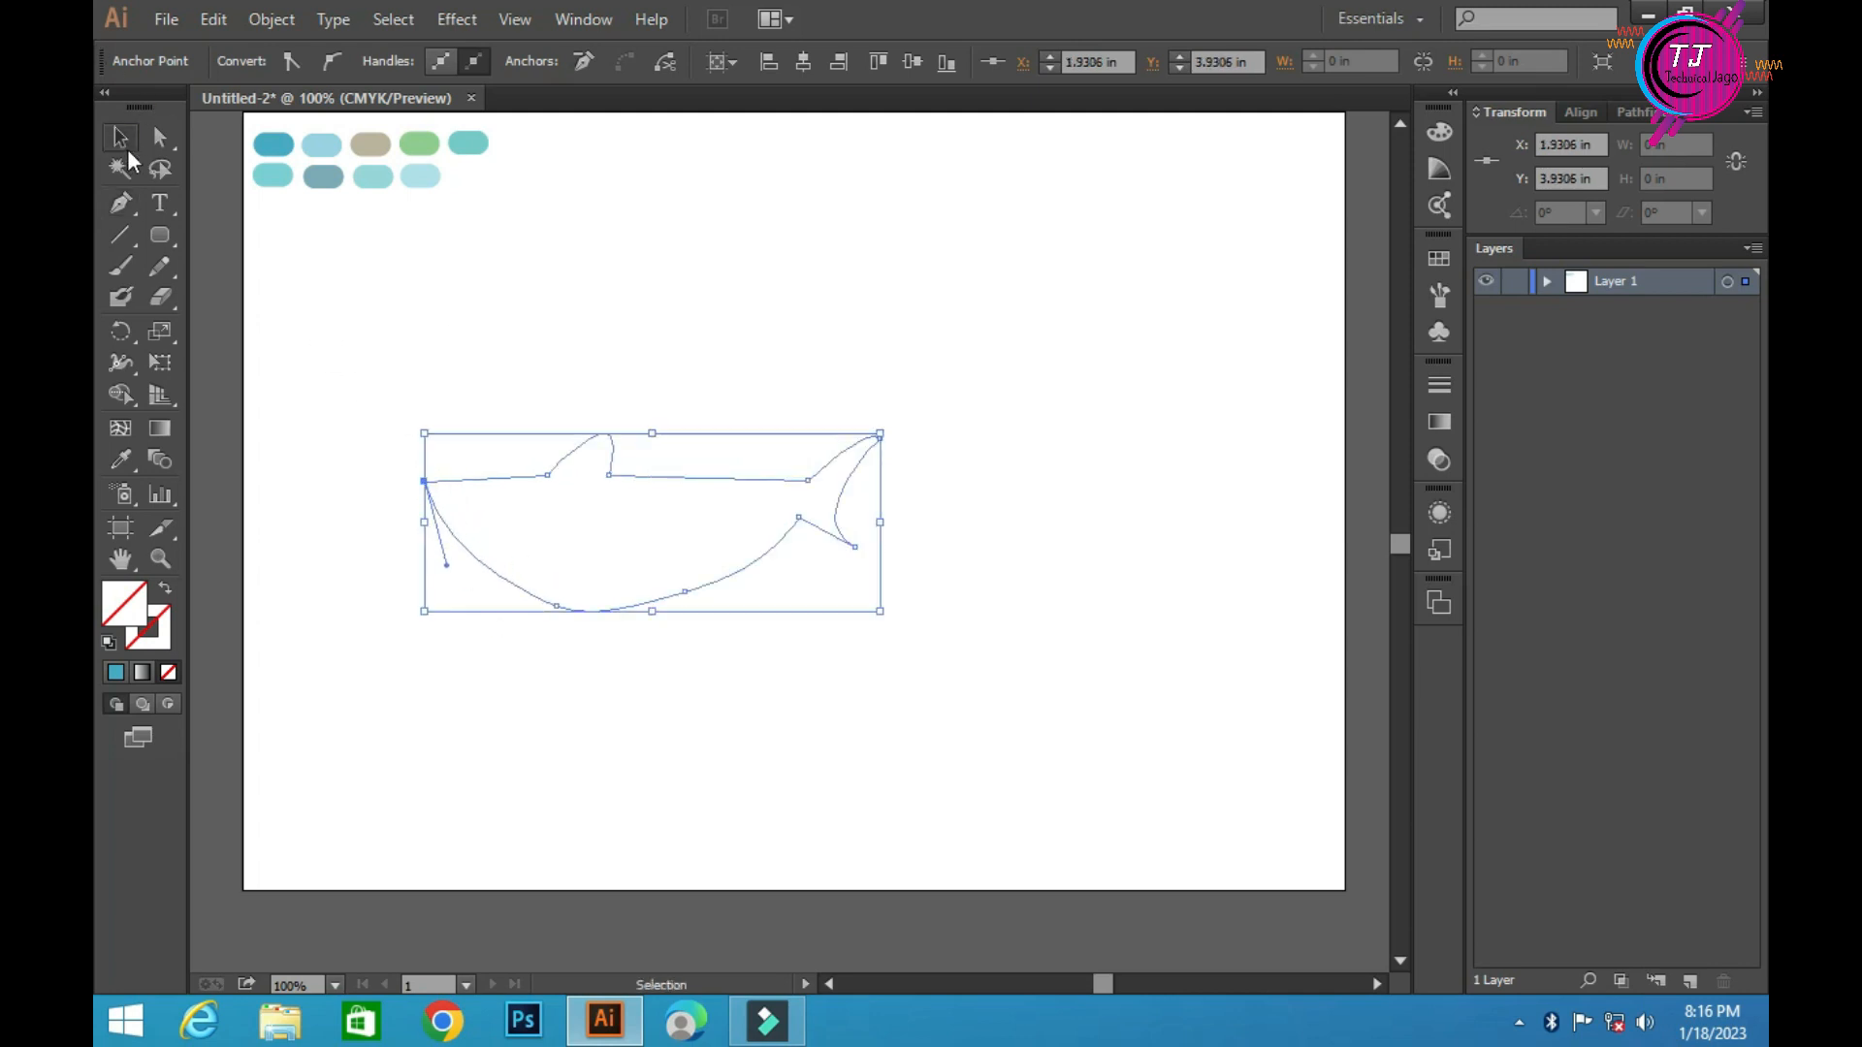
Give the shark's body outline a black 1 pt stroke and deselect it
click(604, 382)
drag(520, 446, 605, 571)
click(605, 570)
drag(545, 418, 642, 592)
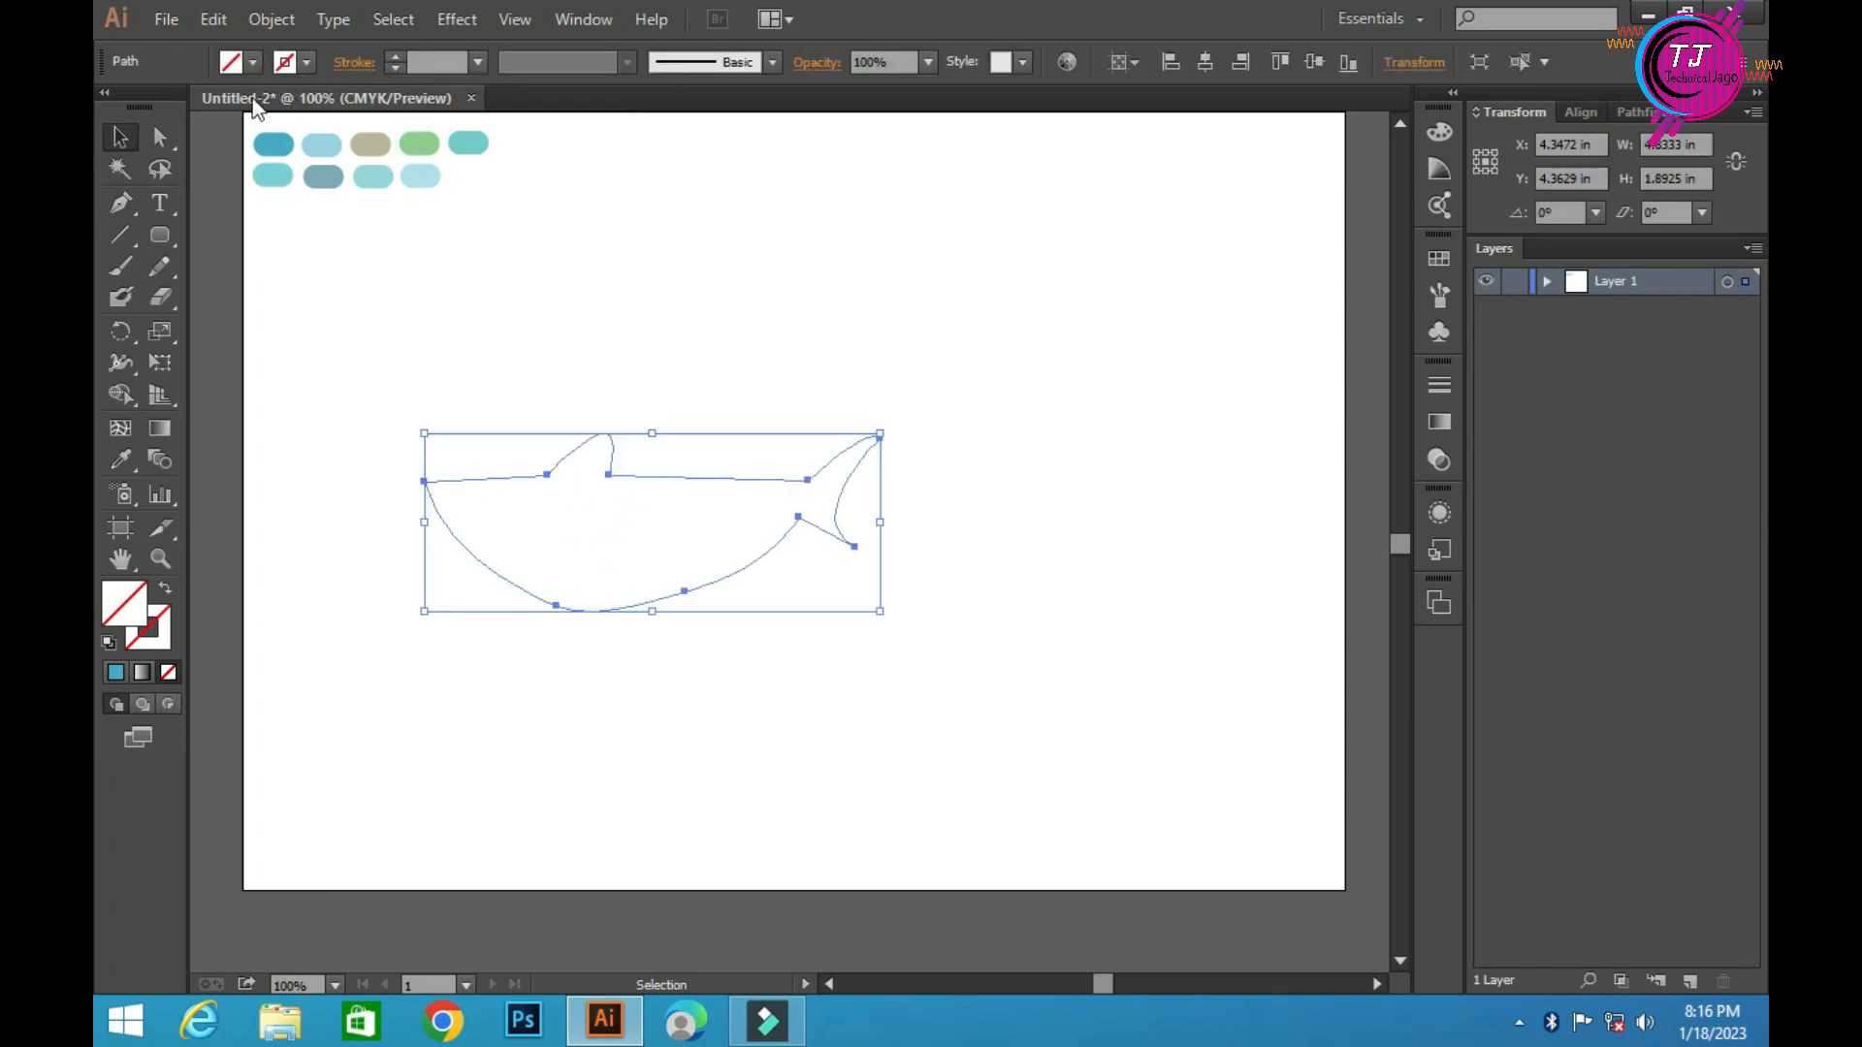
click(306, 61)
click(165, 106)
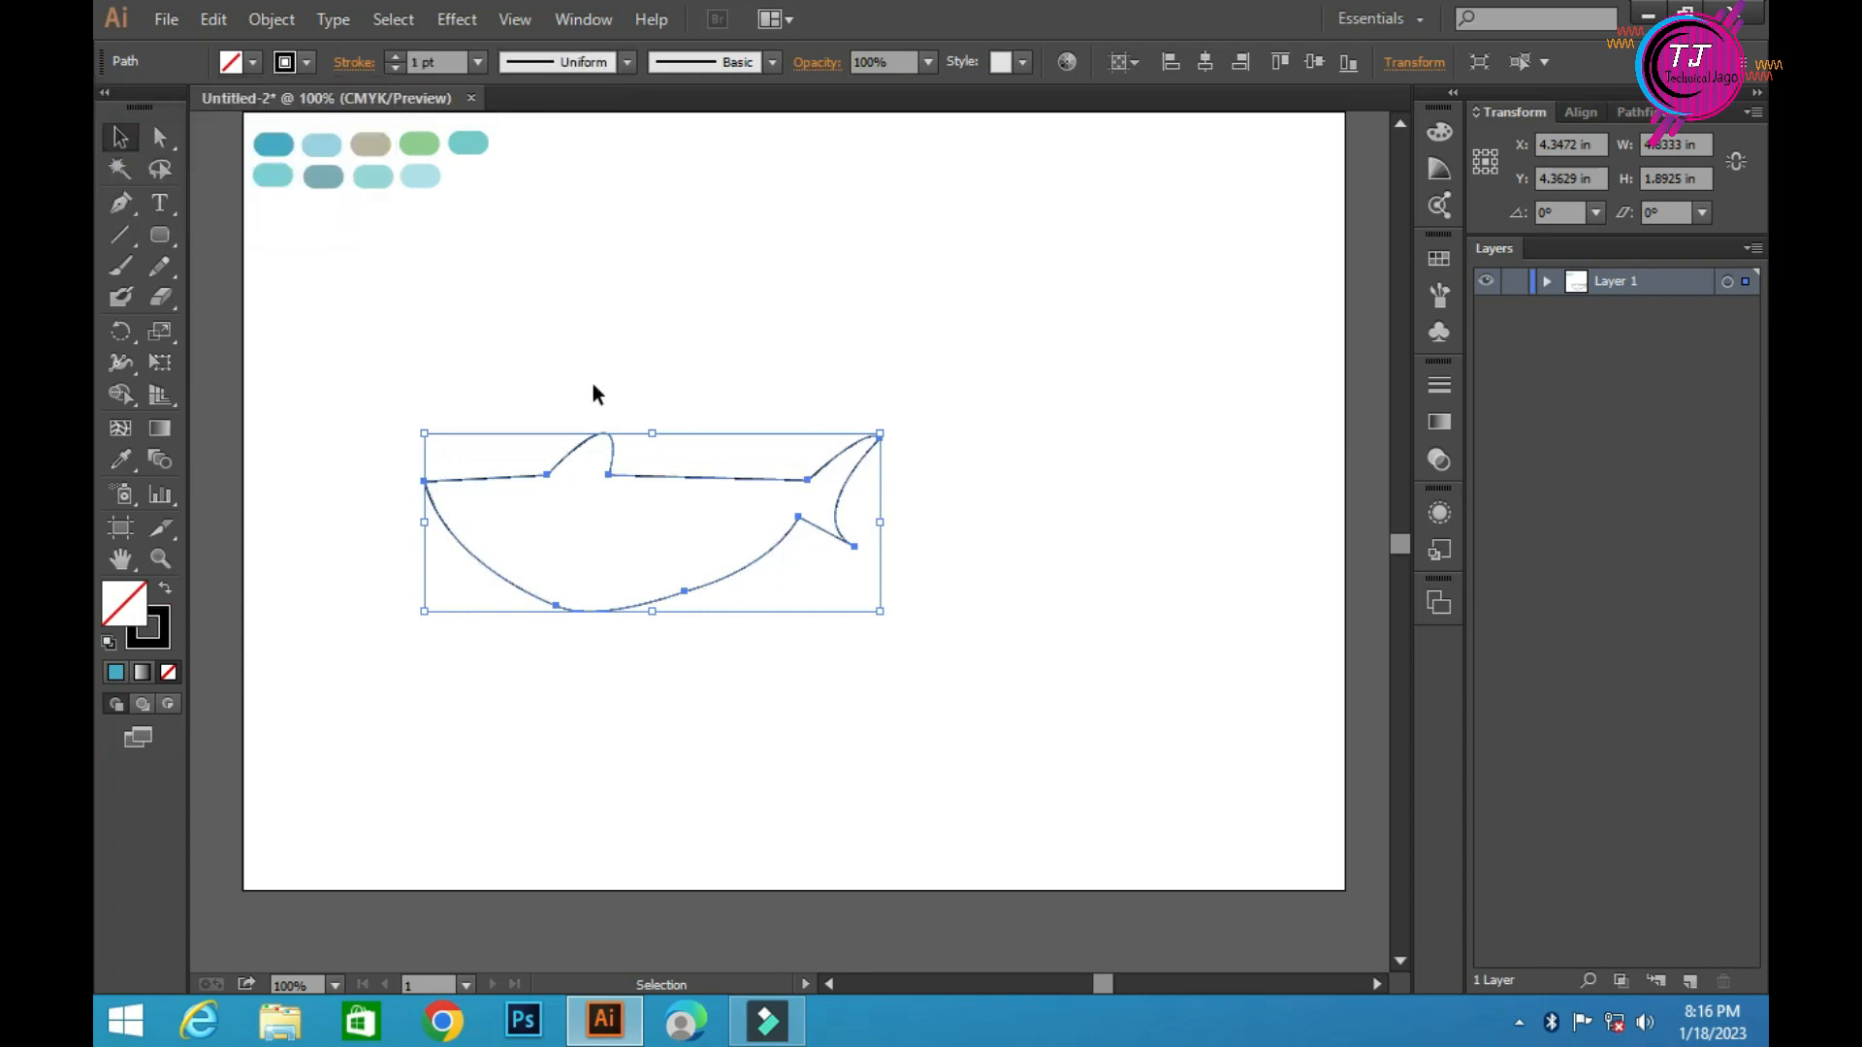
click(504, 502)
Draw an open mouth line from the front of the head, with a pointed tooth and a short upturned end
click(120, 203)
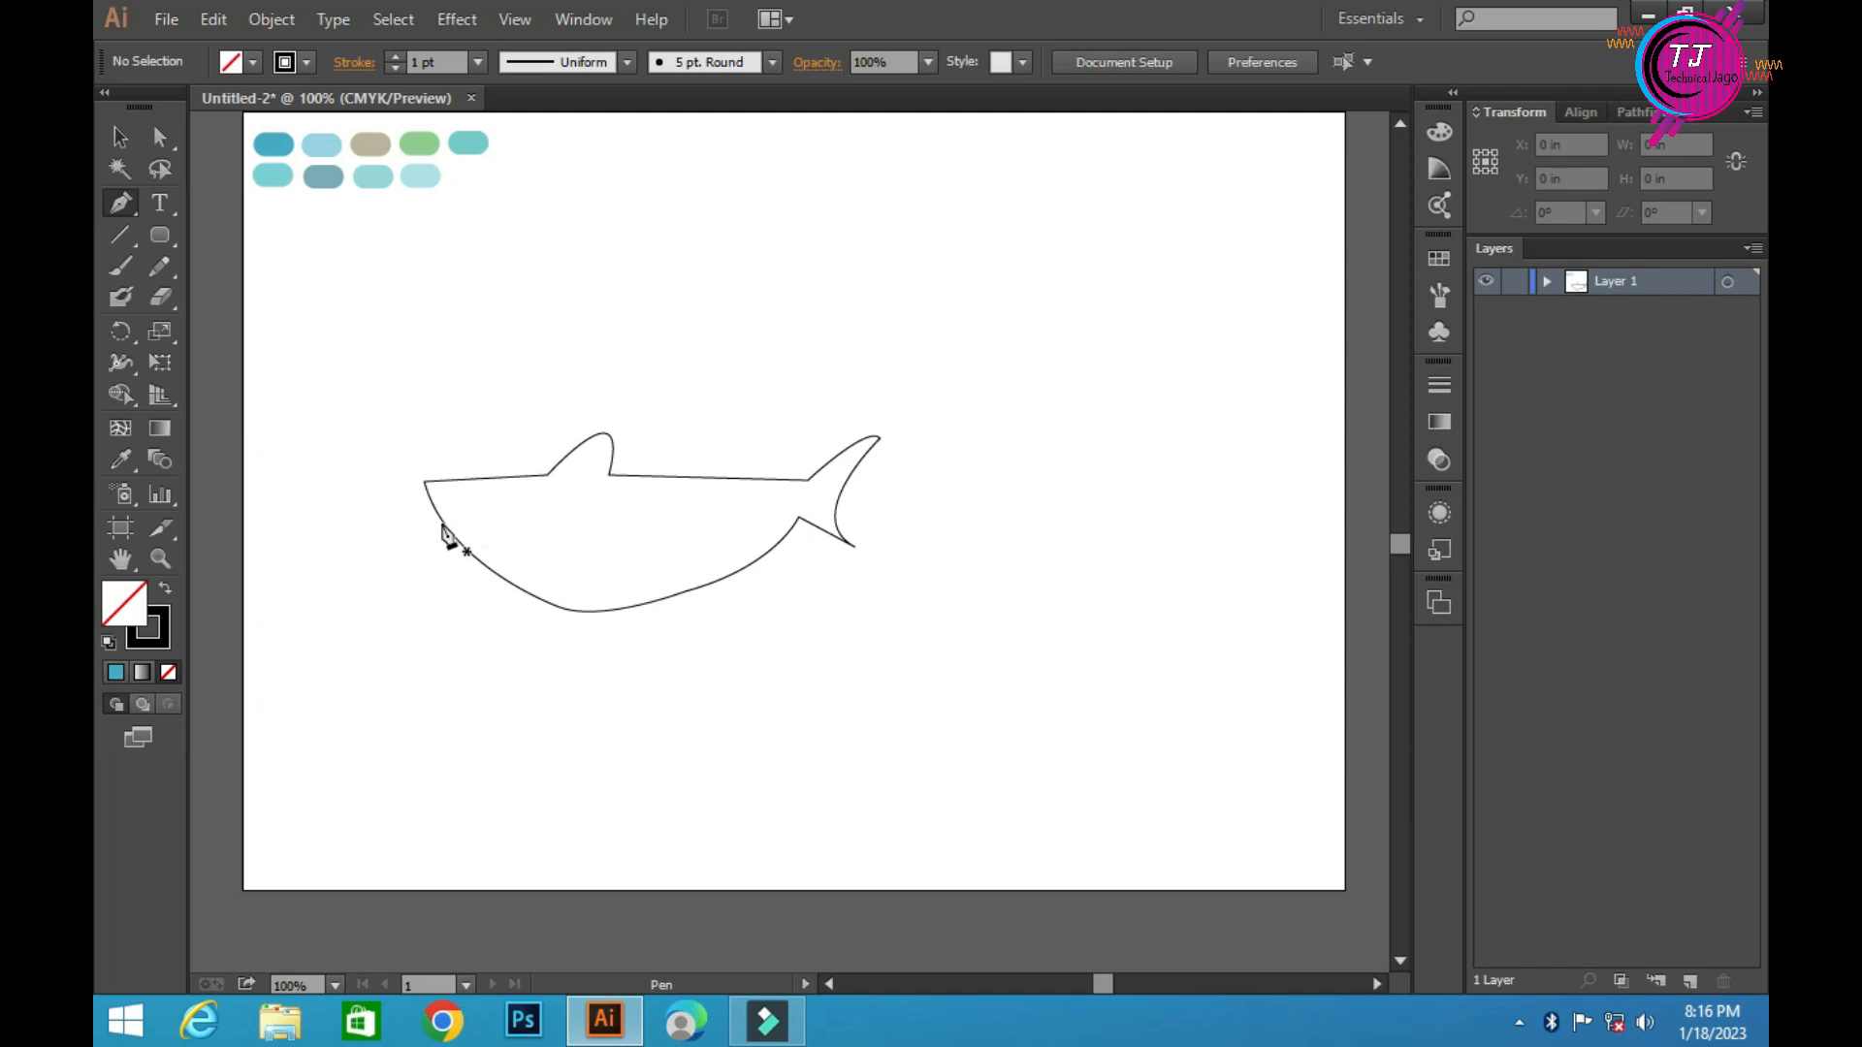
drag(439, 517, 506, 505)
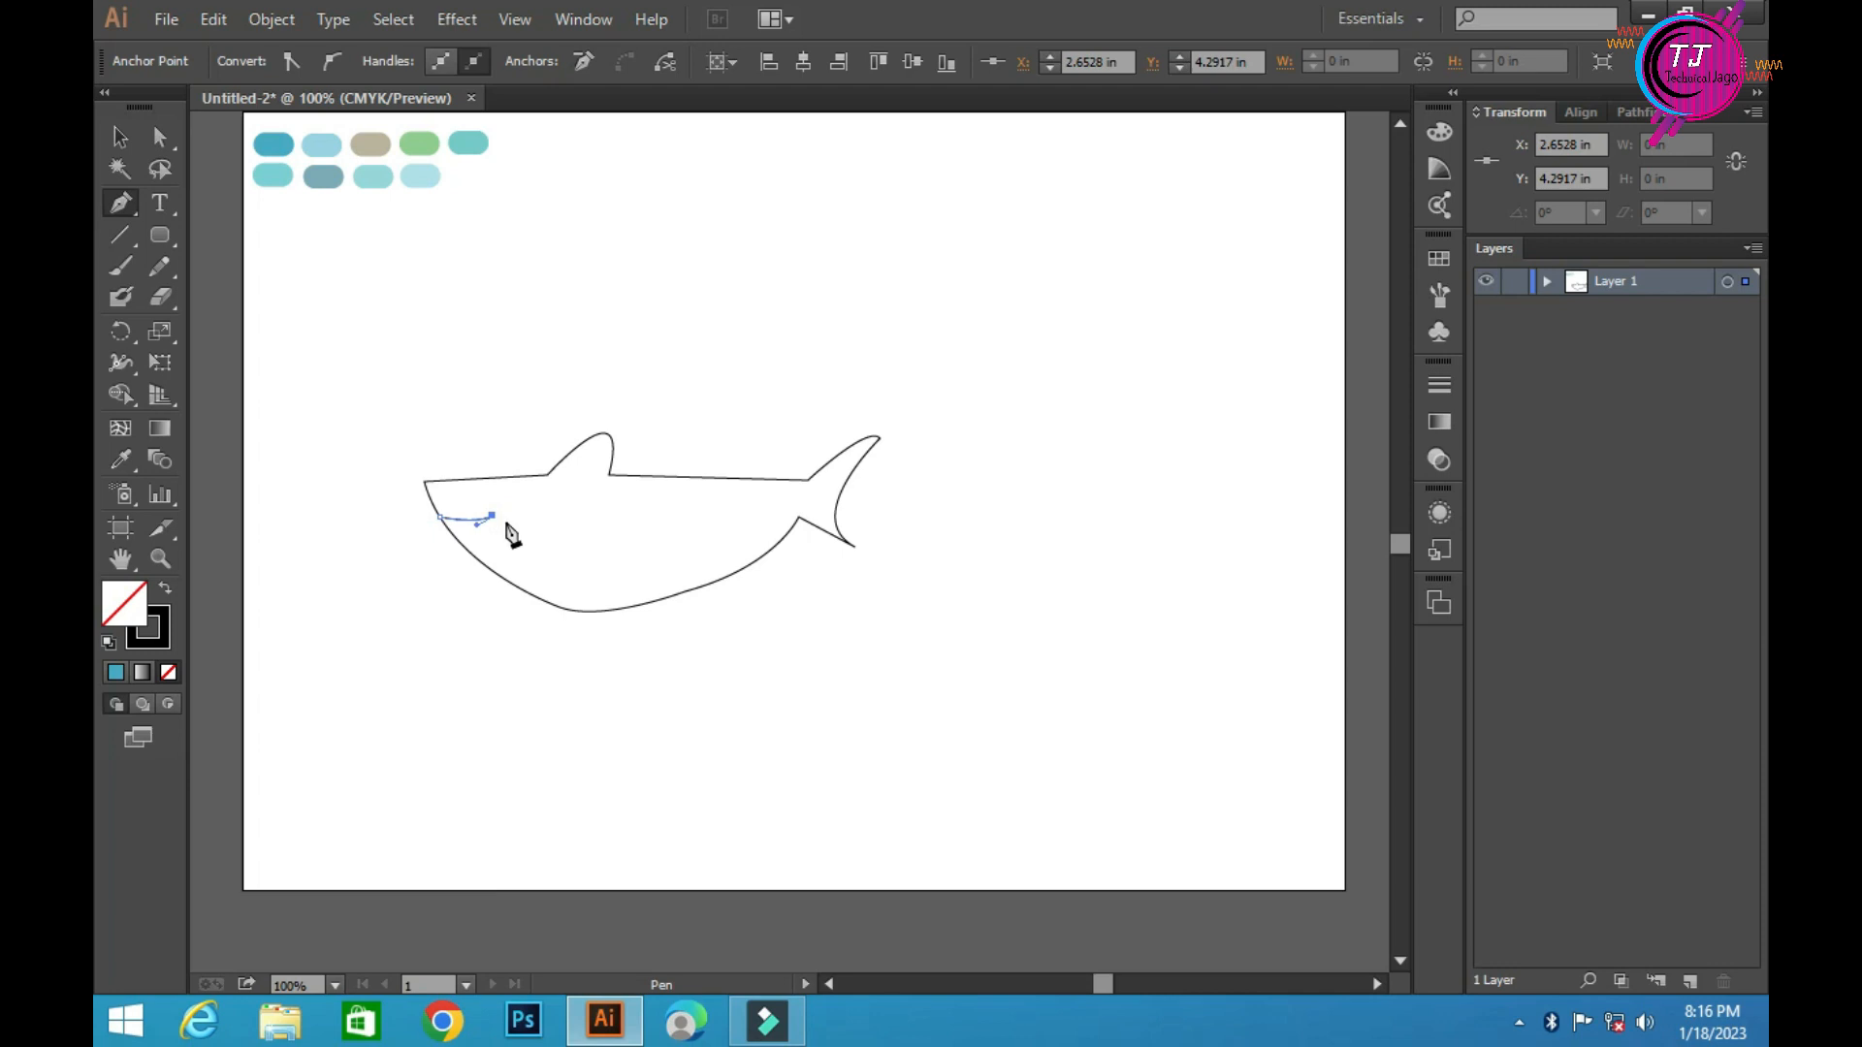
click(505, 511)
click(504, 511)
click(519, 506)
drag(481, 497, 498, 506)
key(Delete)
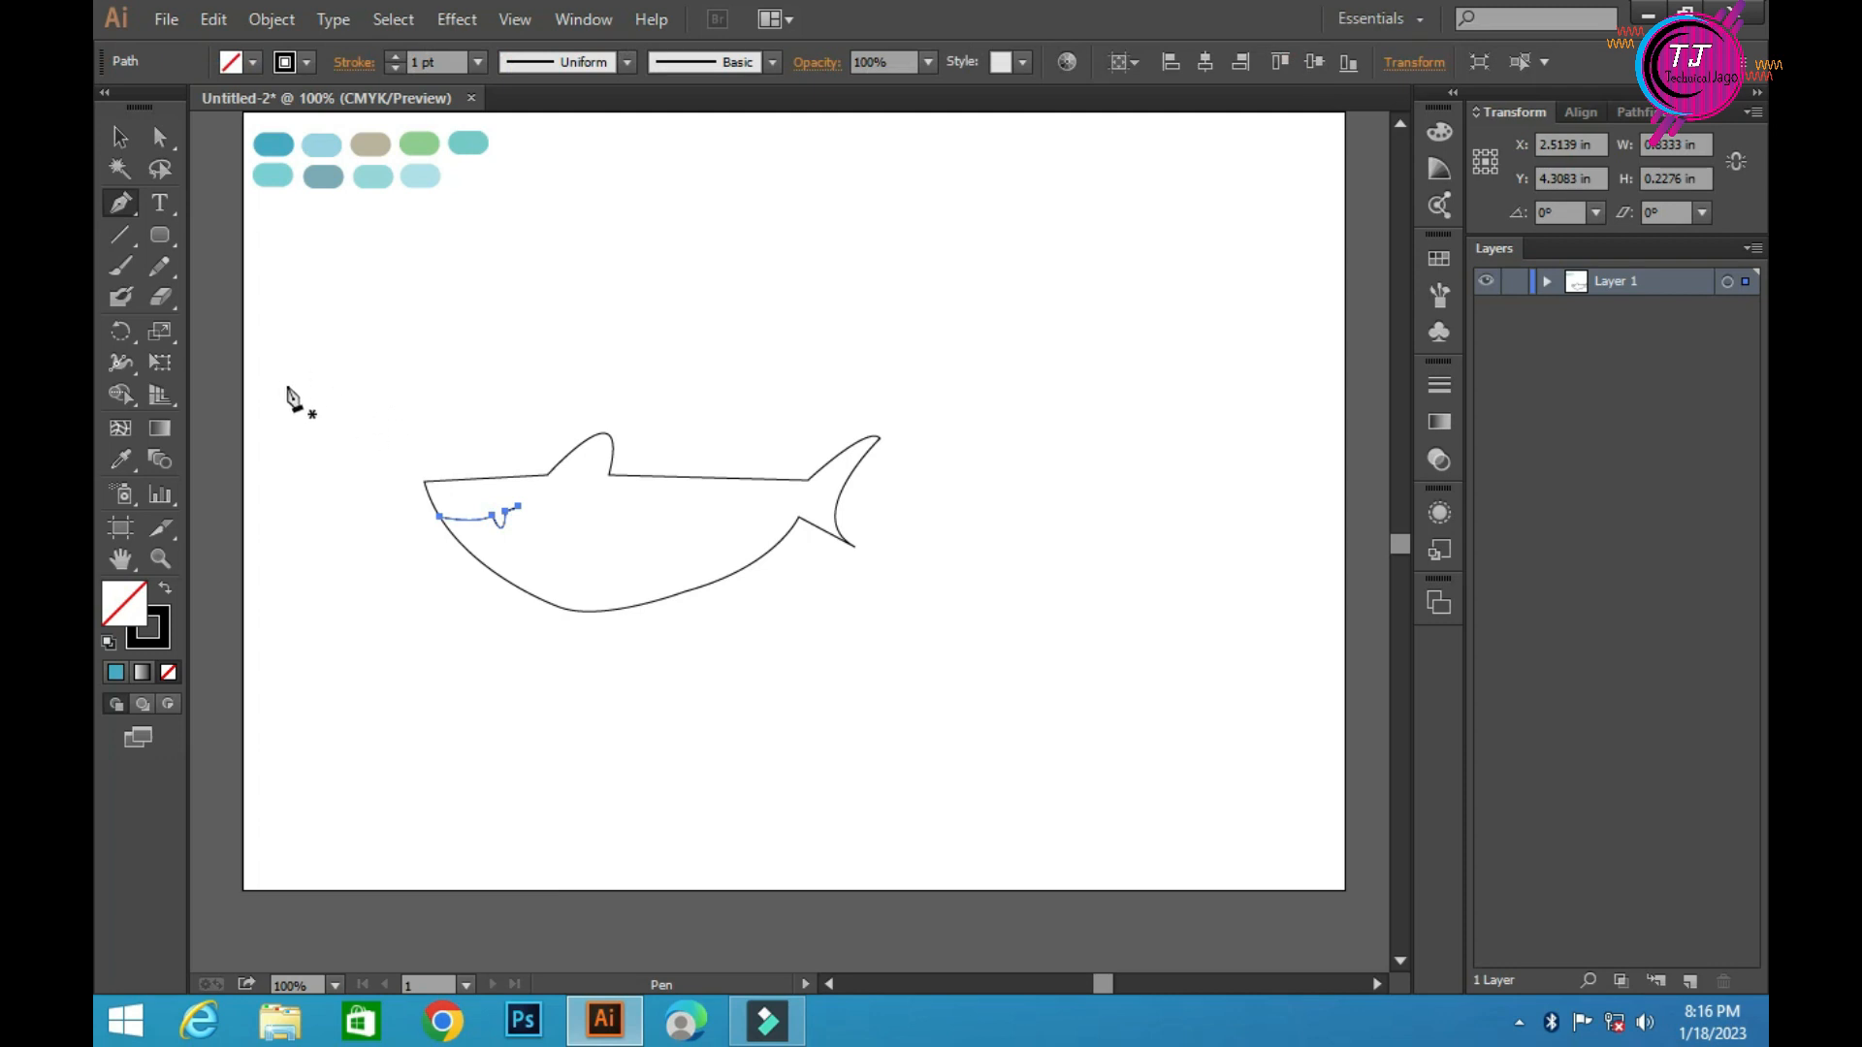
Draw a small arched eye line above the mouth with the Pen tool and deselect it
key(alt)
click(475, 495)
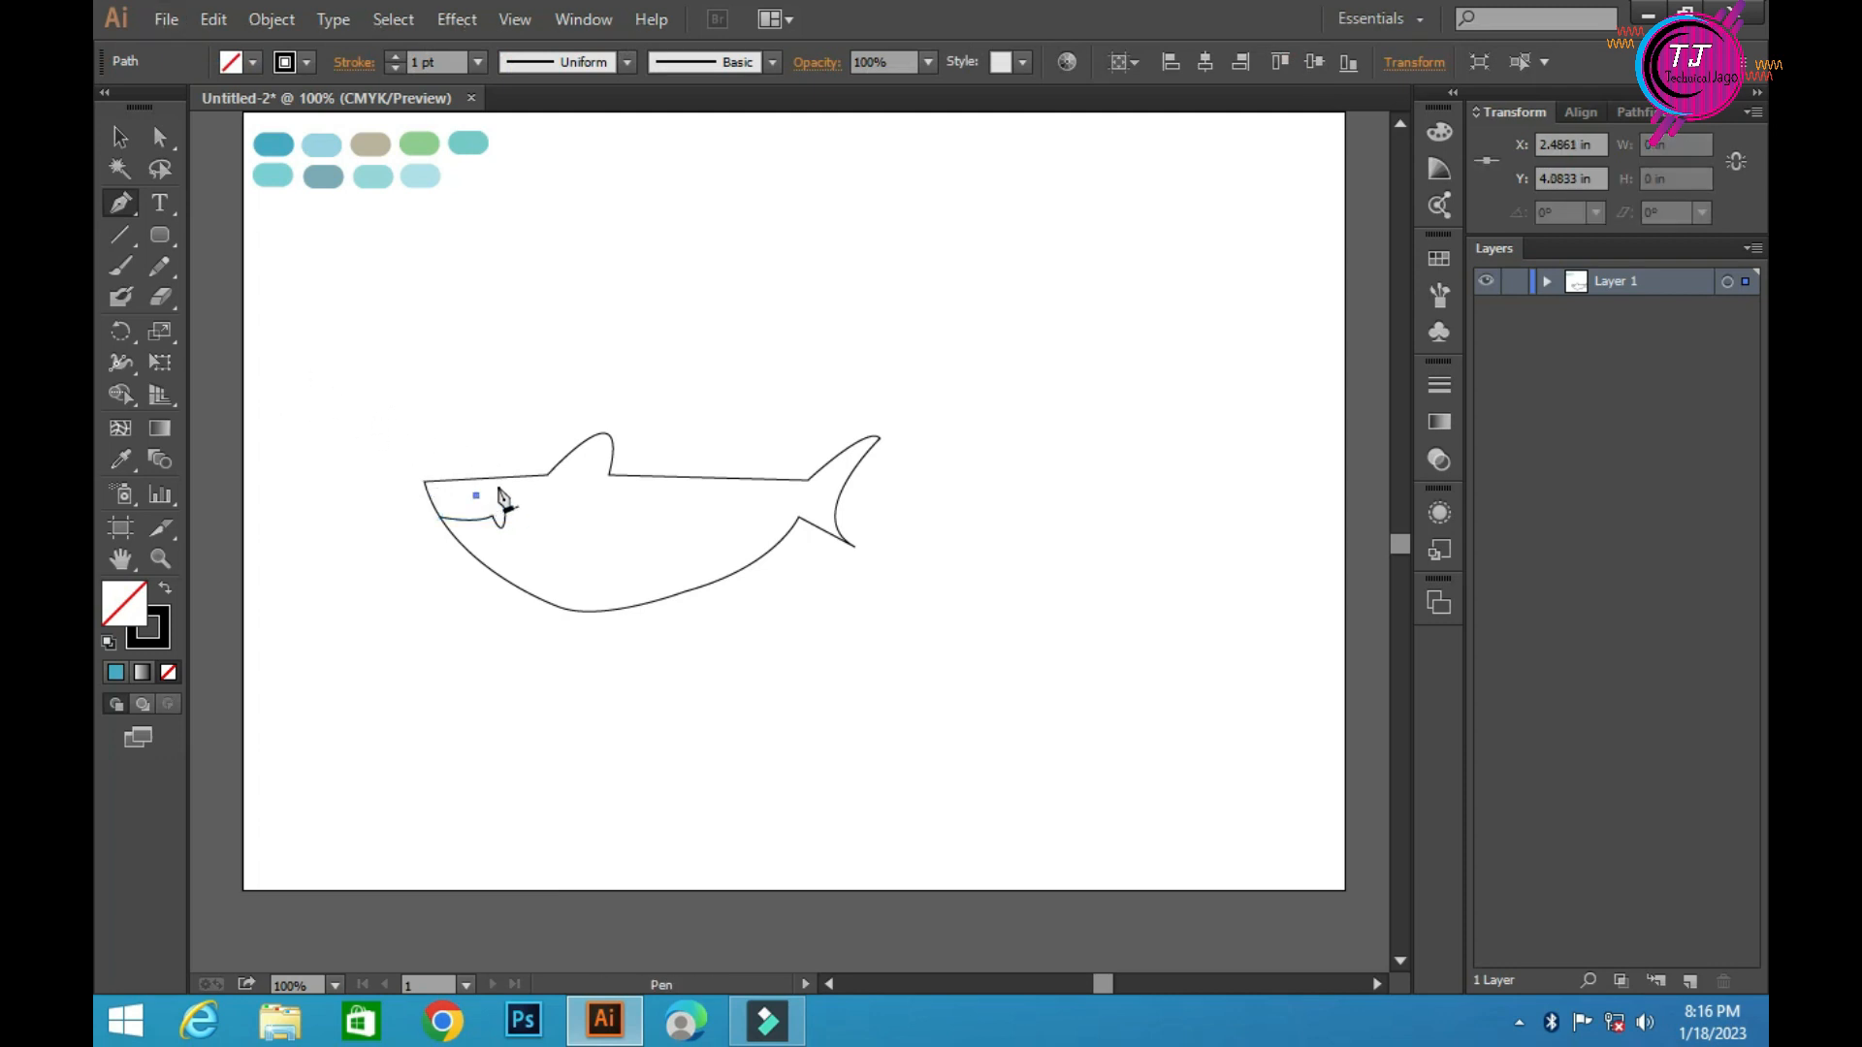
drag(498, 504, 514, 506)
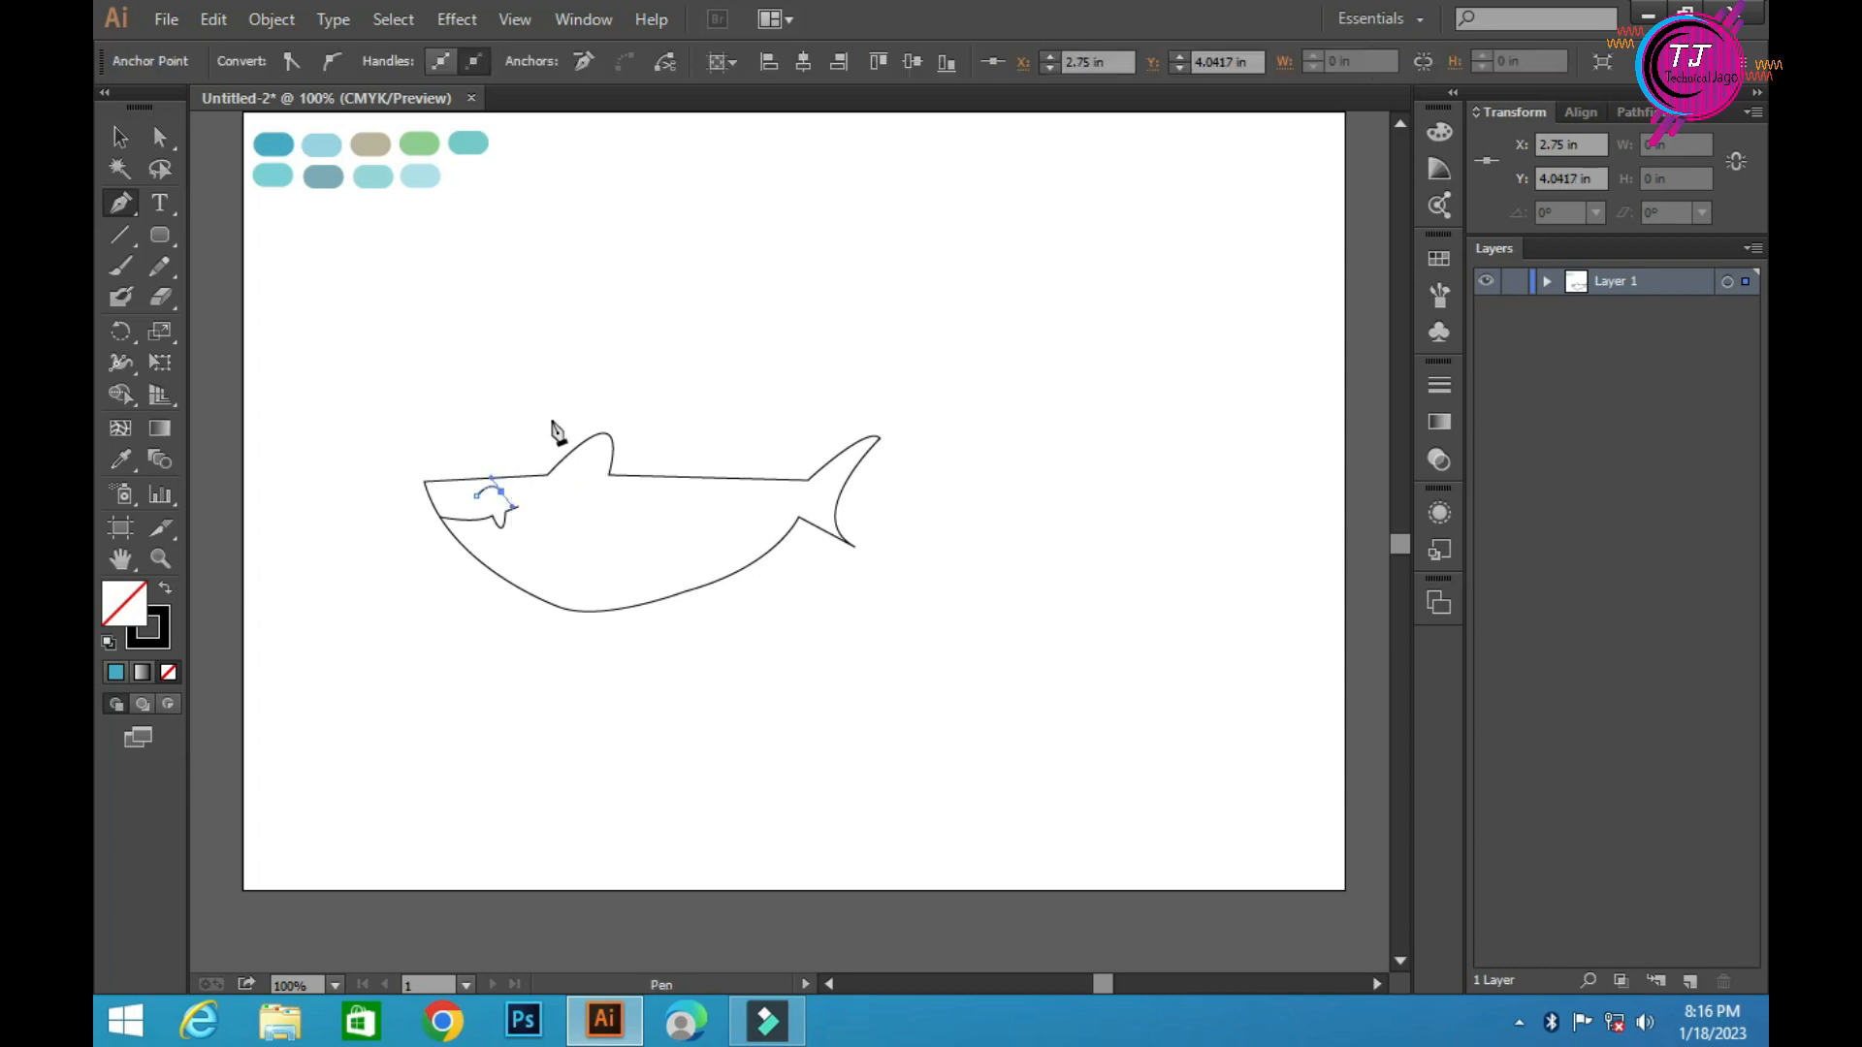
click(120, 137)
click(521, 369)
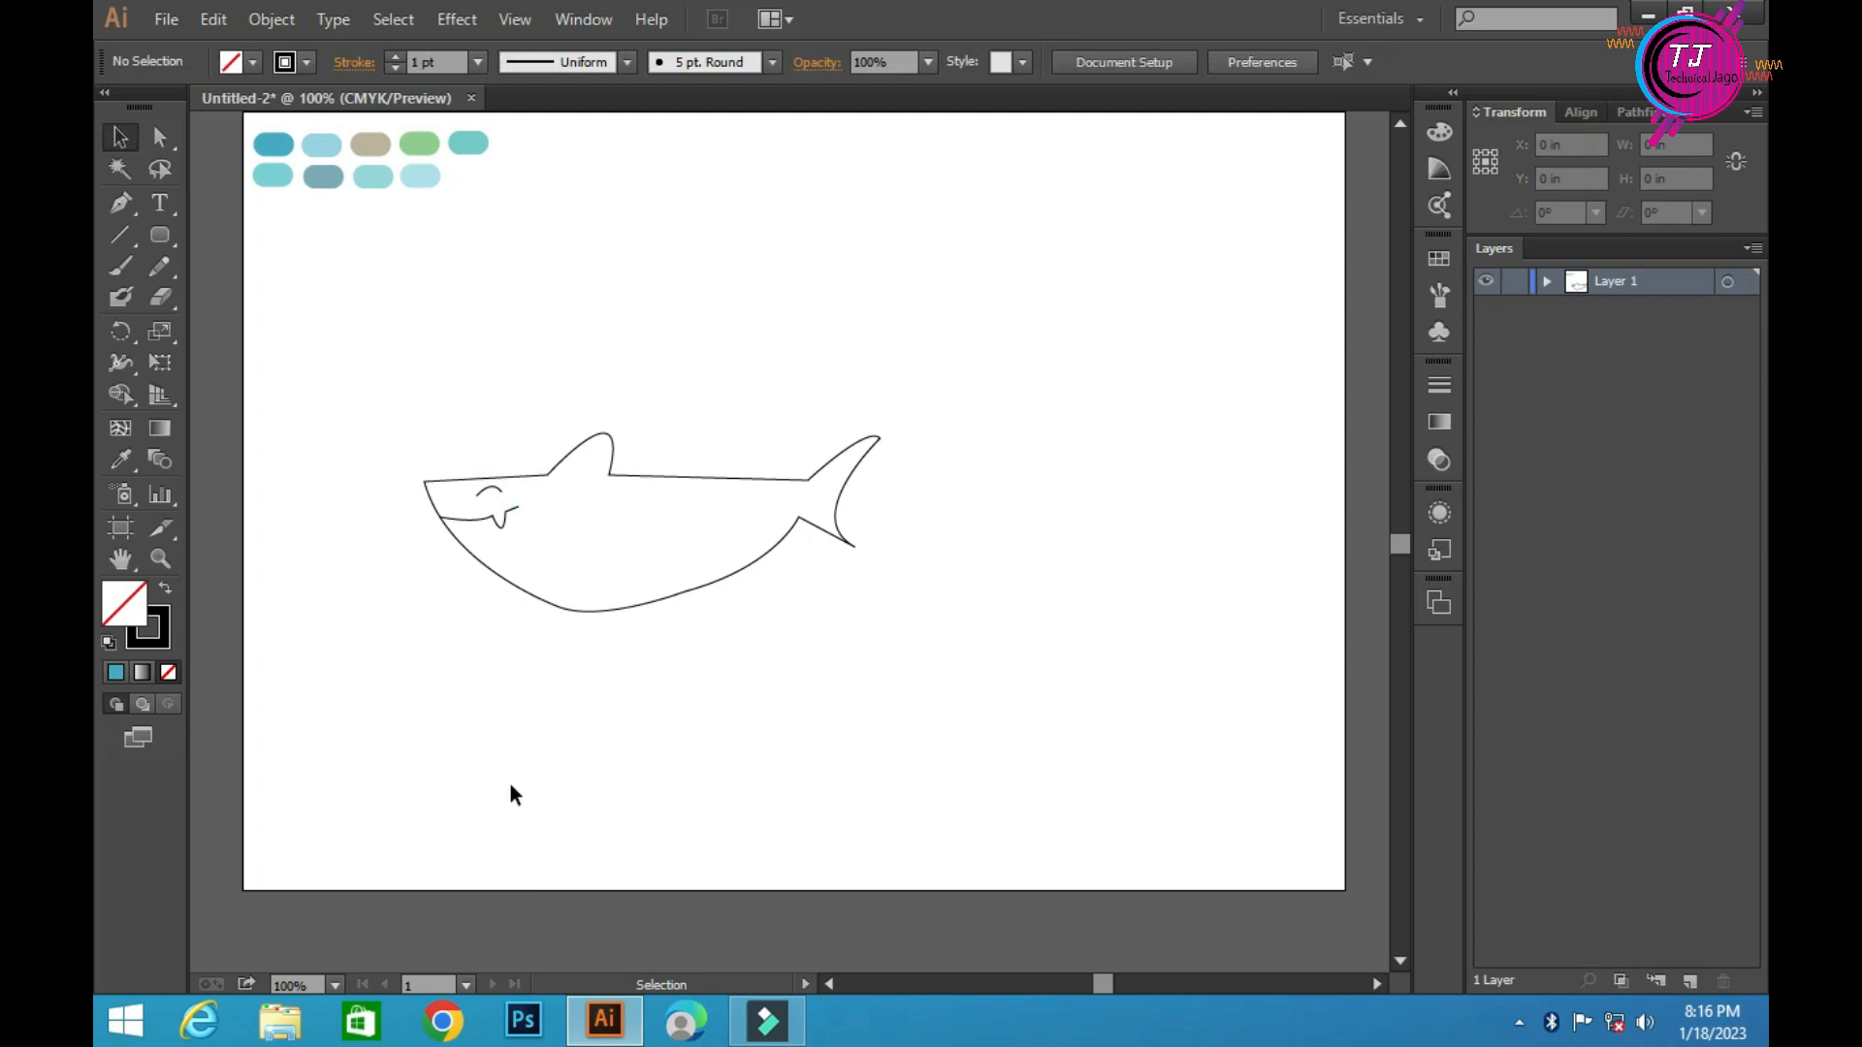
Draw a curved gill line about 0.21 in high behind the mouth and duplicate it to make three evenly spaced gills
click(119, 203)
click(556, 502)
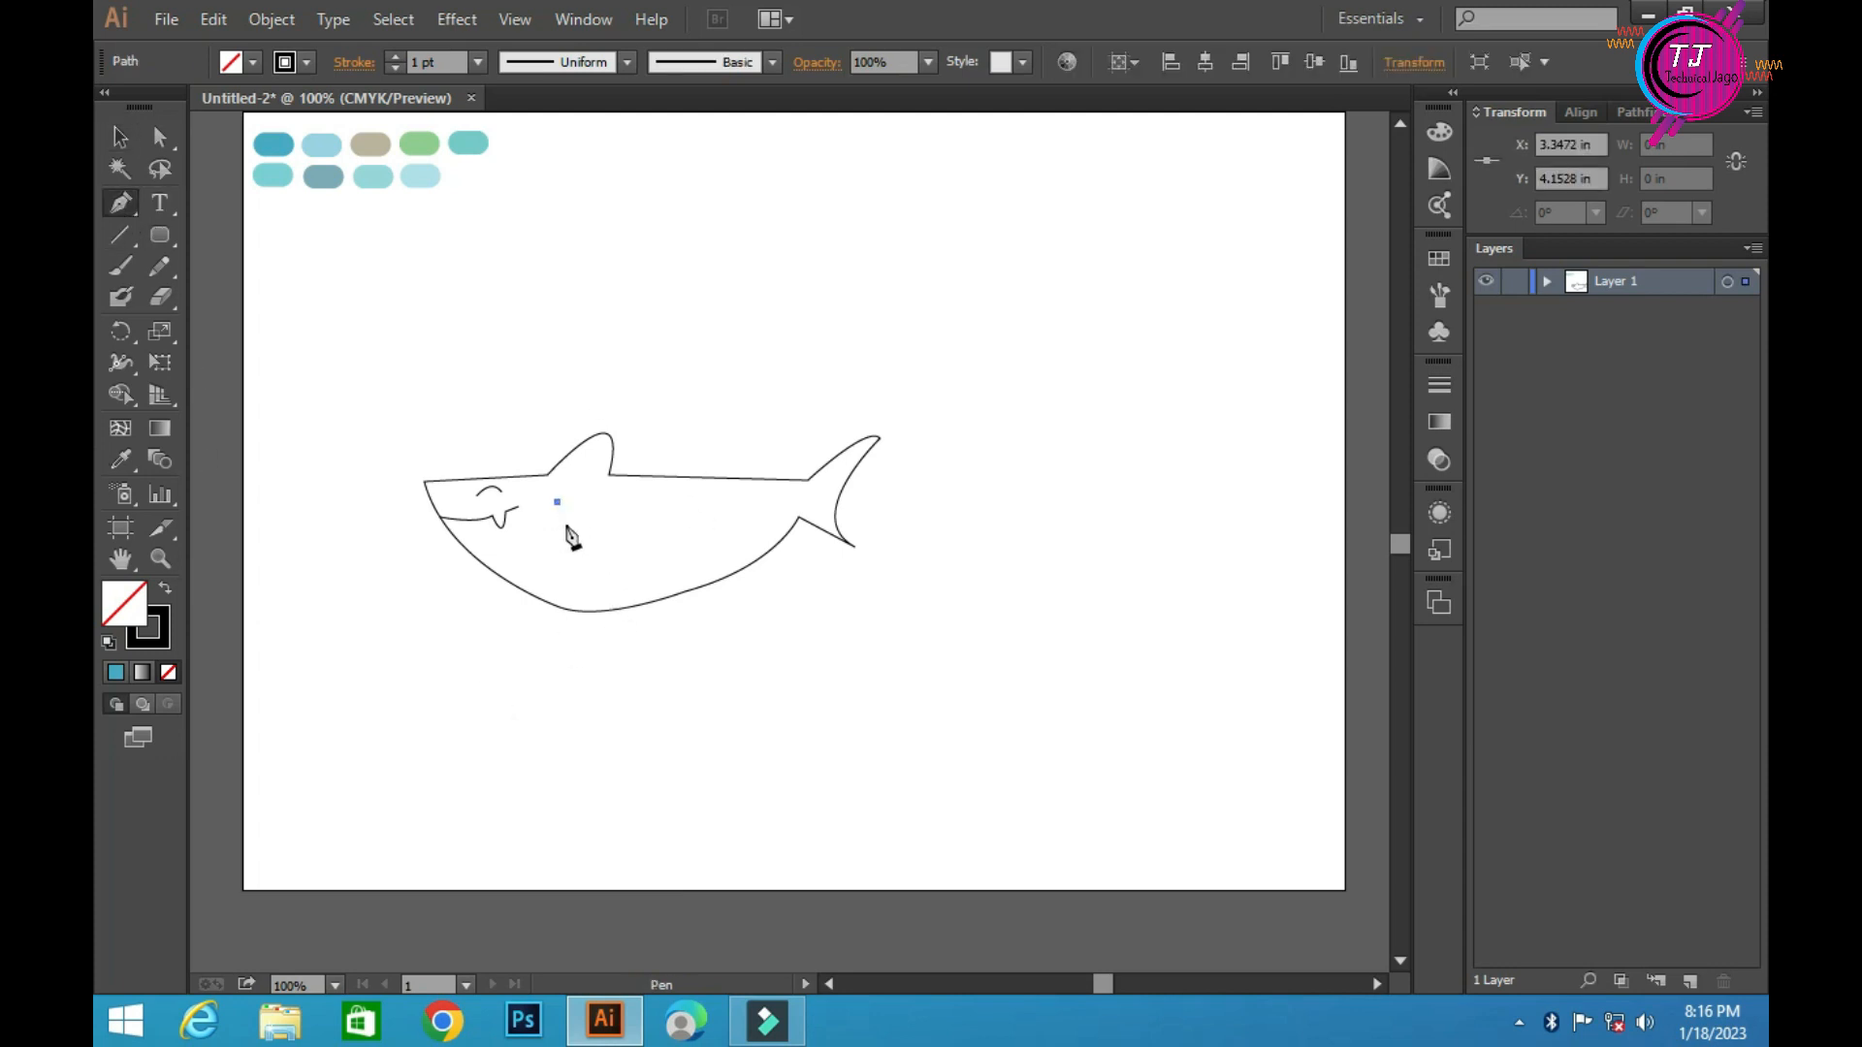
click(556, 521)
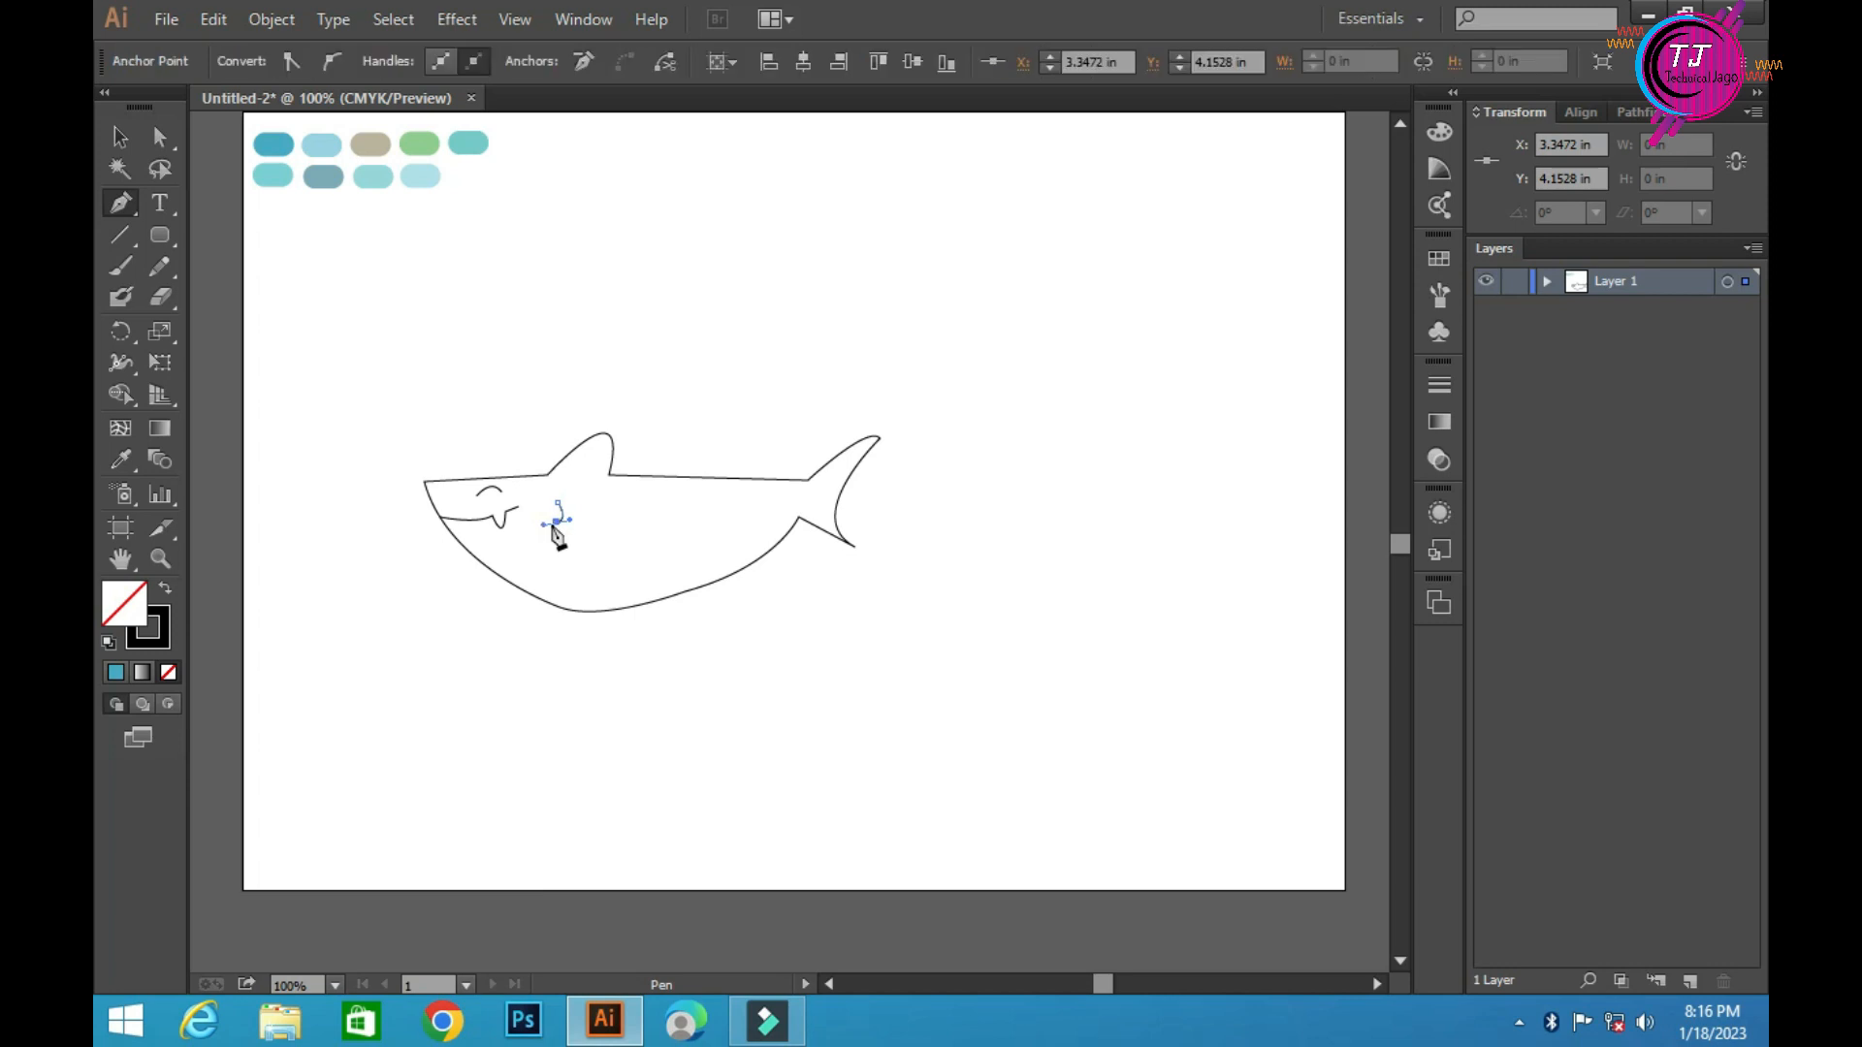
click(119, 137)
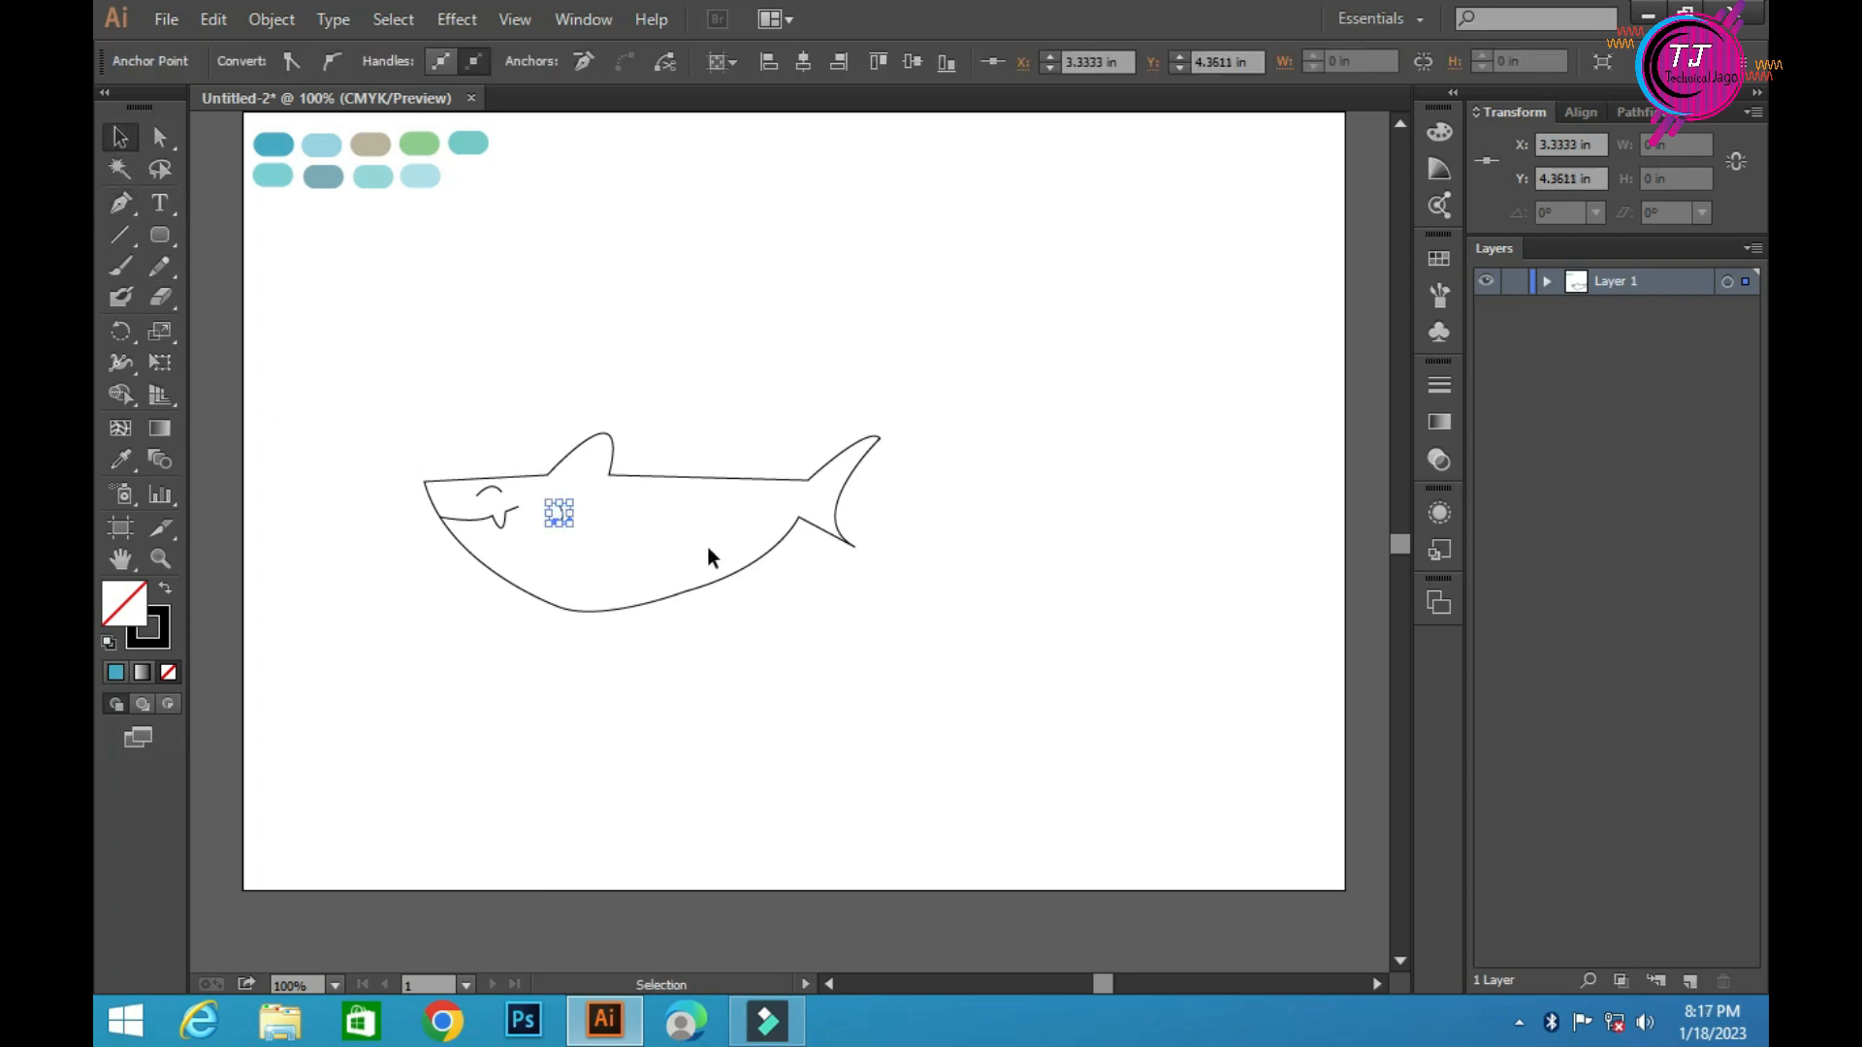
click(562, 514)
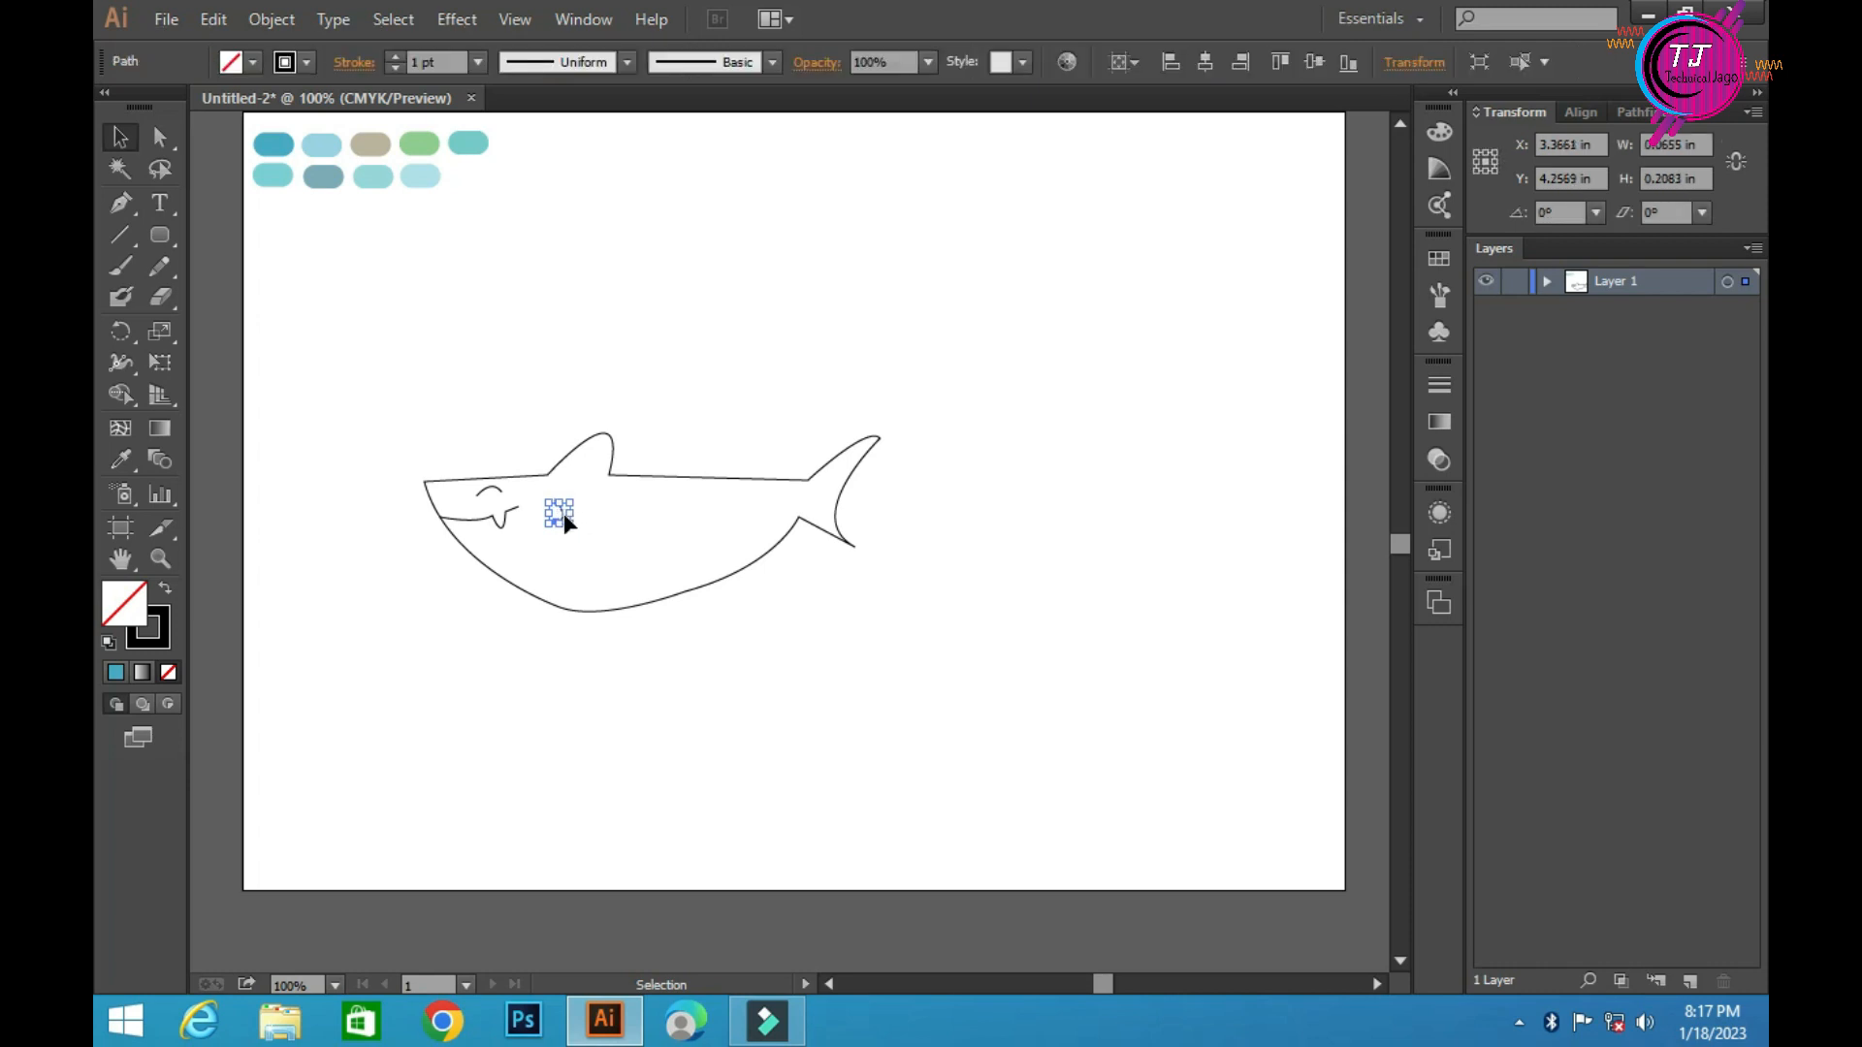
drag(567, 519, 598, 515)
click(690, 409)
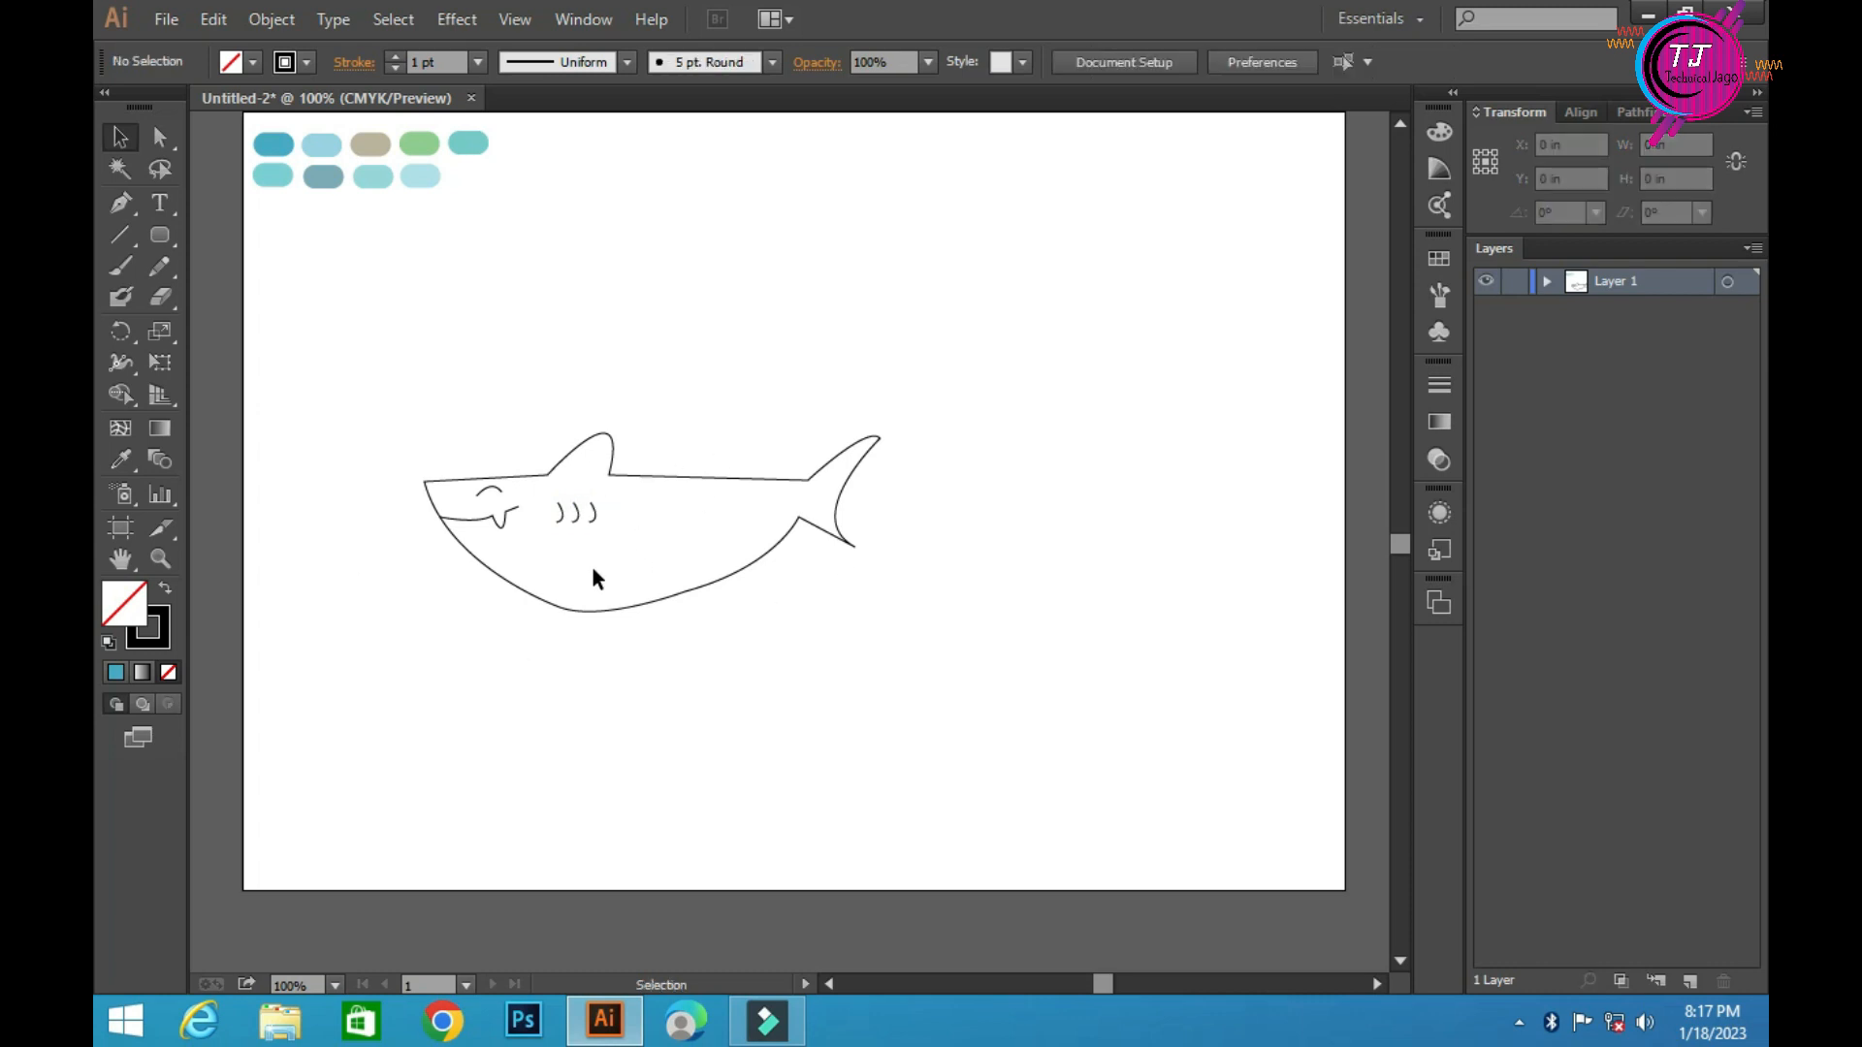
Draw a closed pectoral fin with a rounded upper end, crossing the belly line and pointing back below the body
click(123, 207)
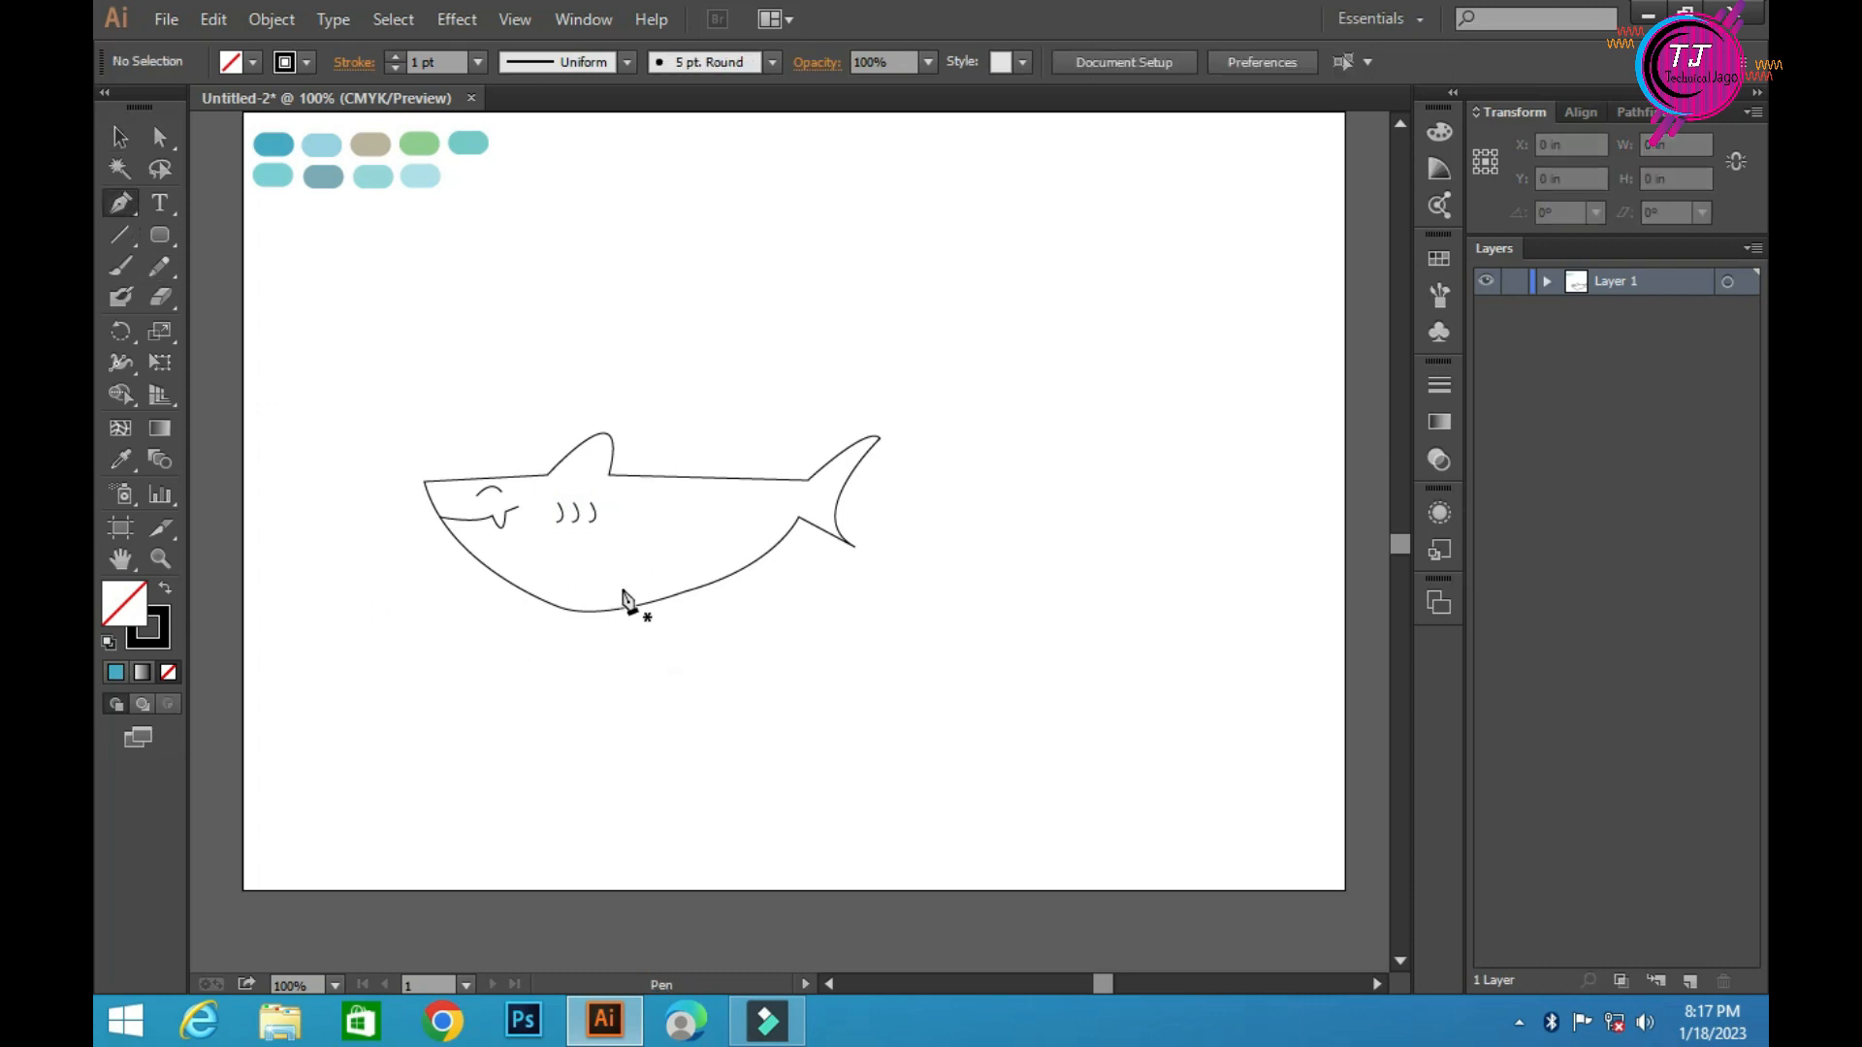
click(611, 580)
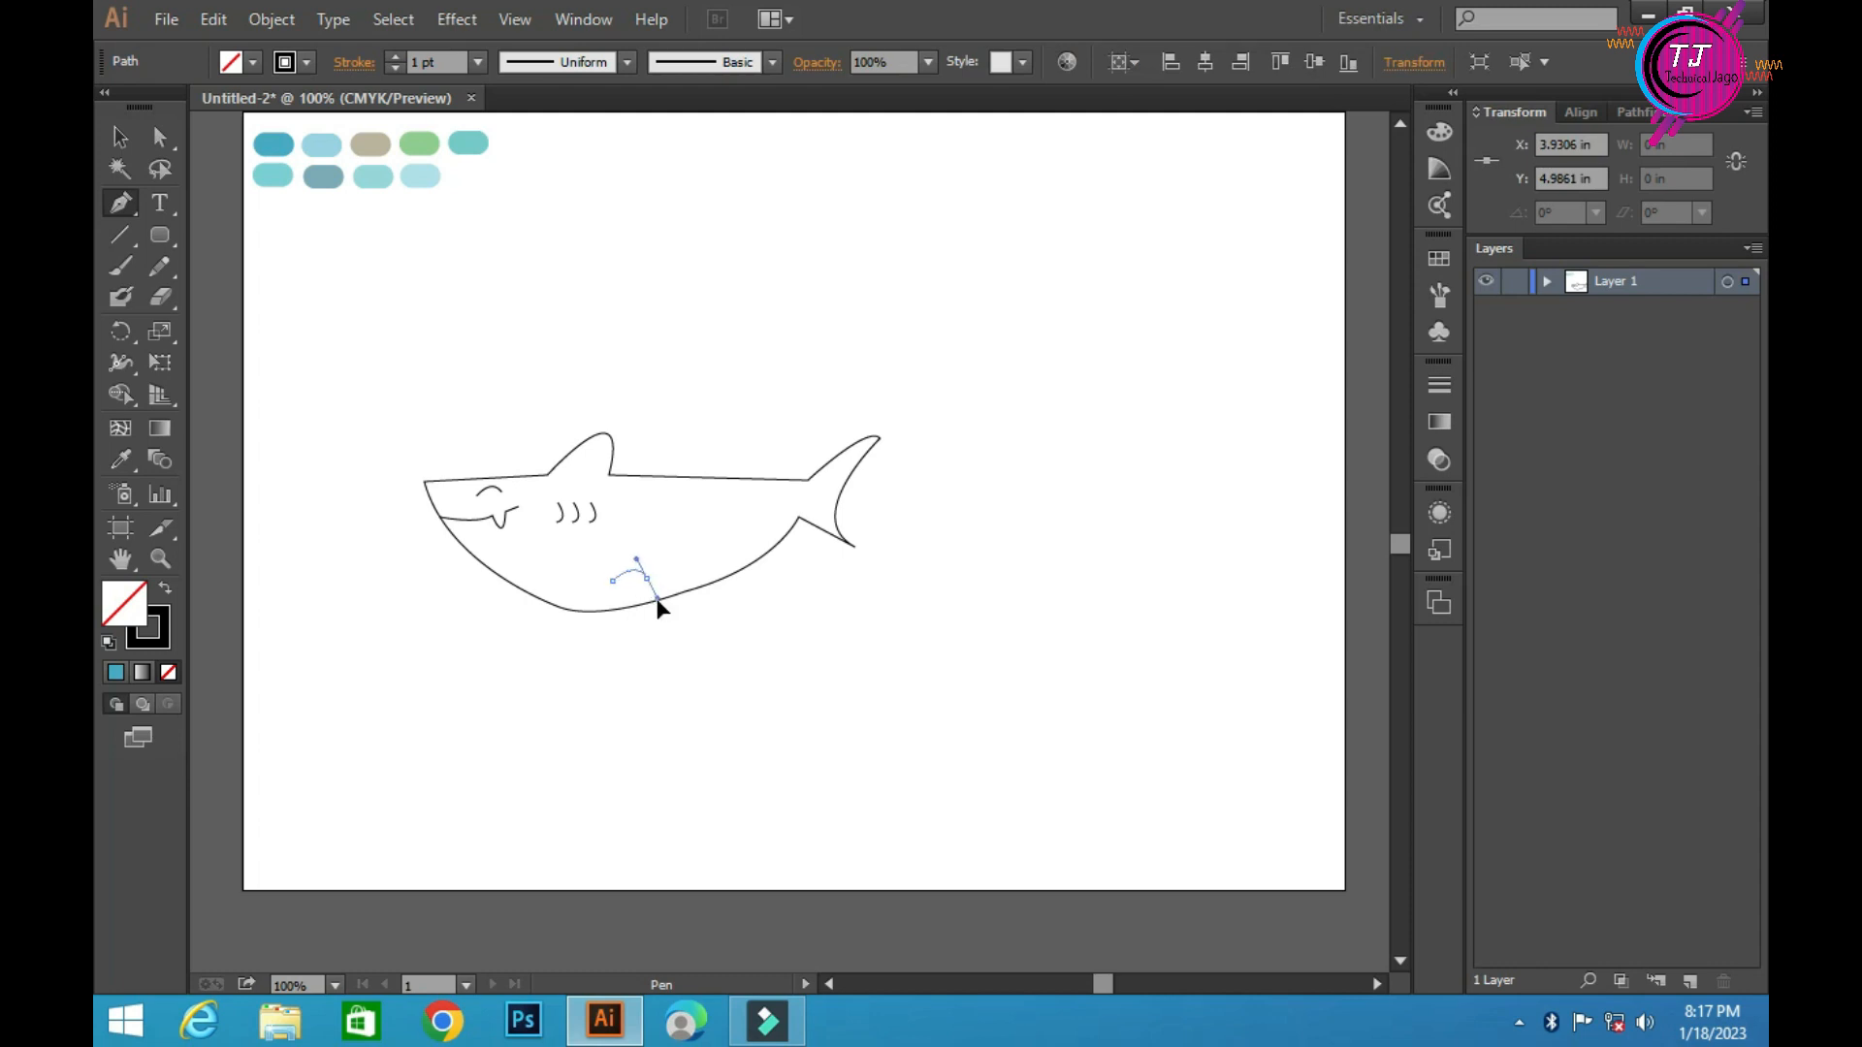
drag(657, 606, 652, 602)
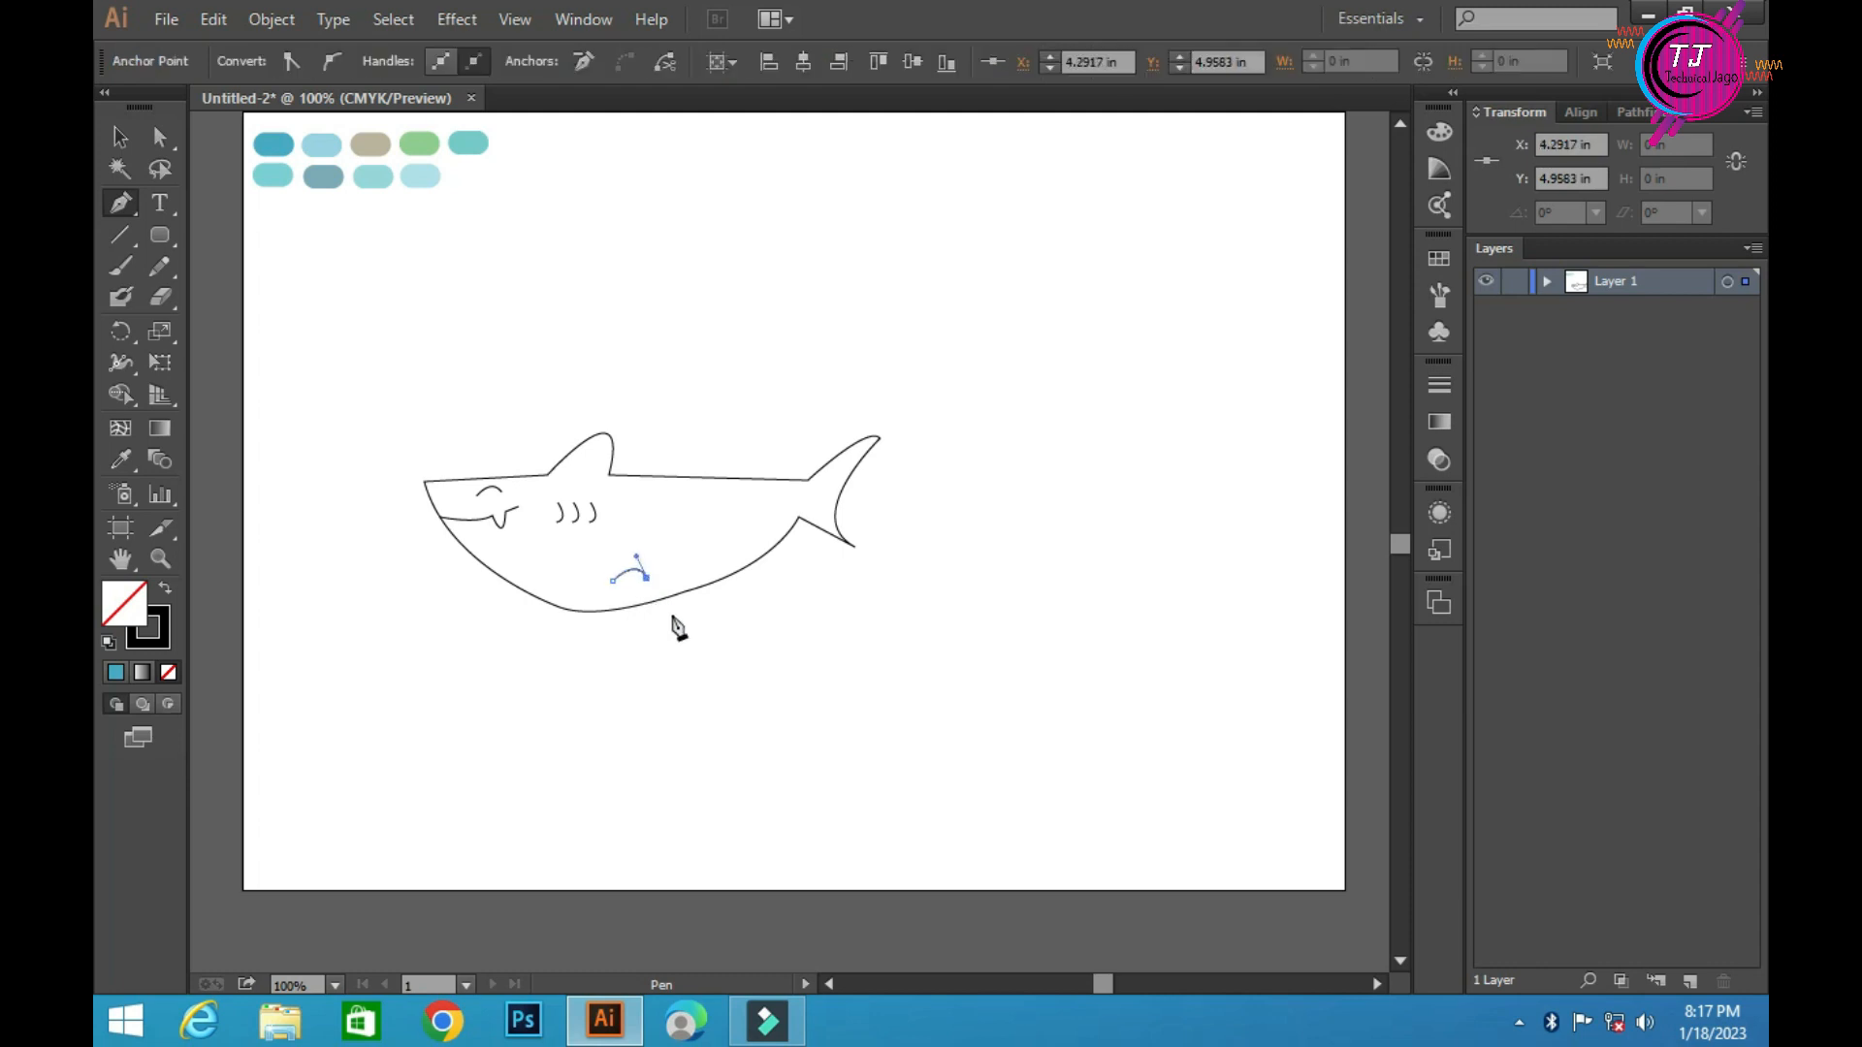
drag(679, 620, 695, 622)
click(613, 580)
drag(611, 541, 609, 543)
click(116, 134)
click(521, 641)
Draw a narrow second fin projecting backward below the belly, in front of the pectoral fin
click(121, 202)
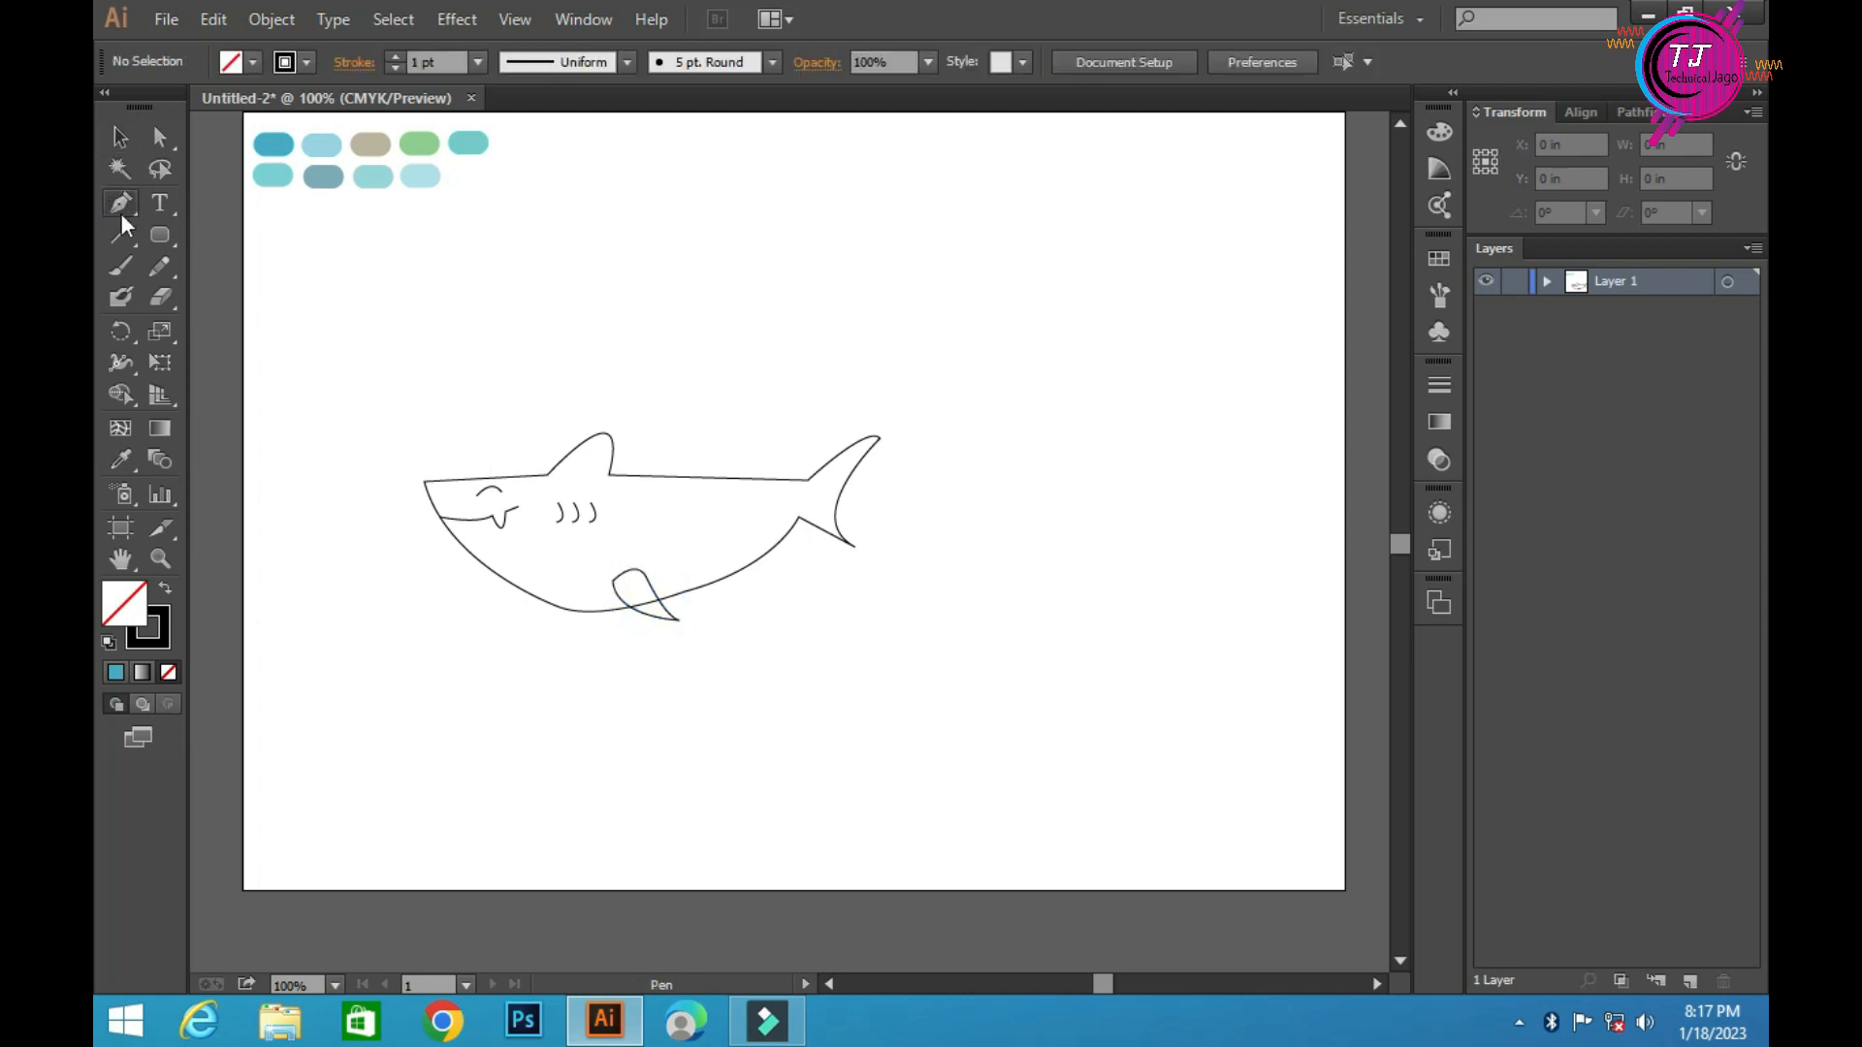
click(529, 594)
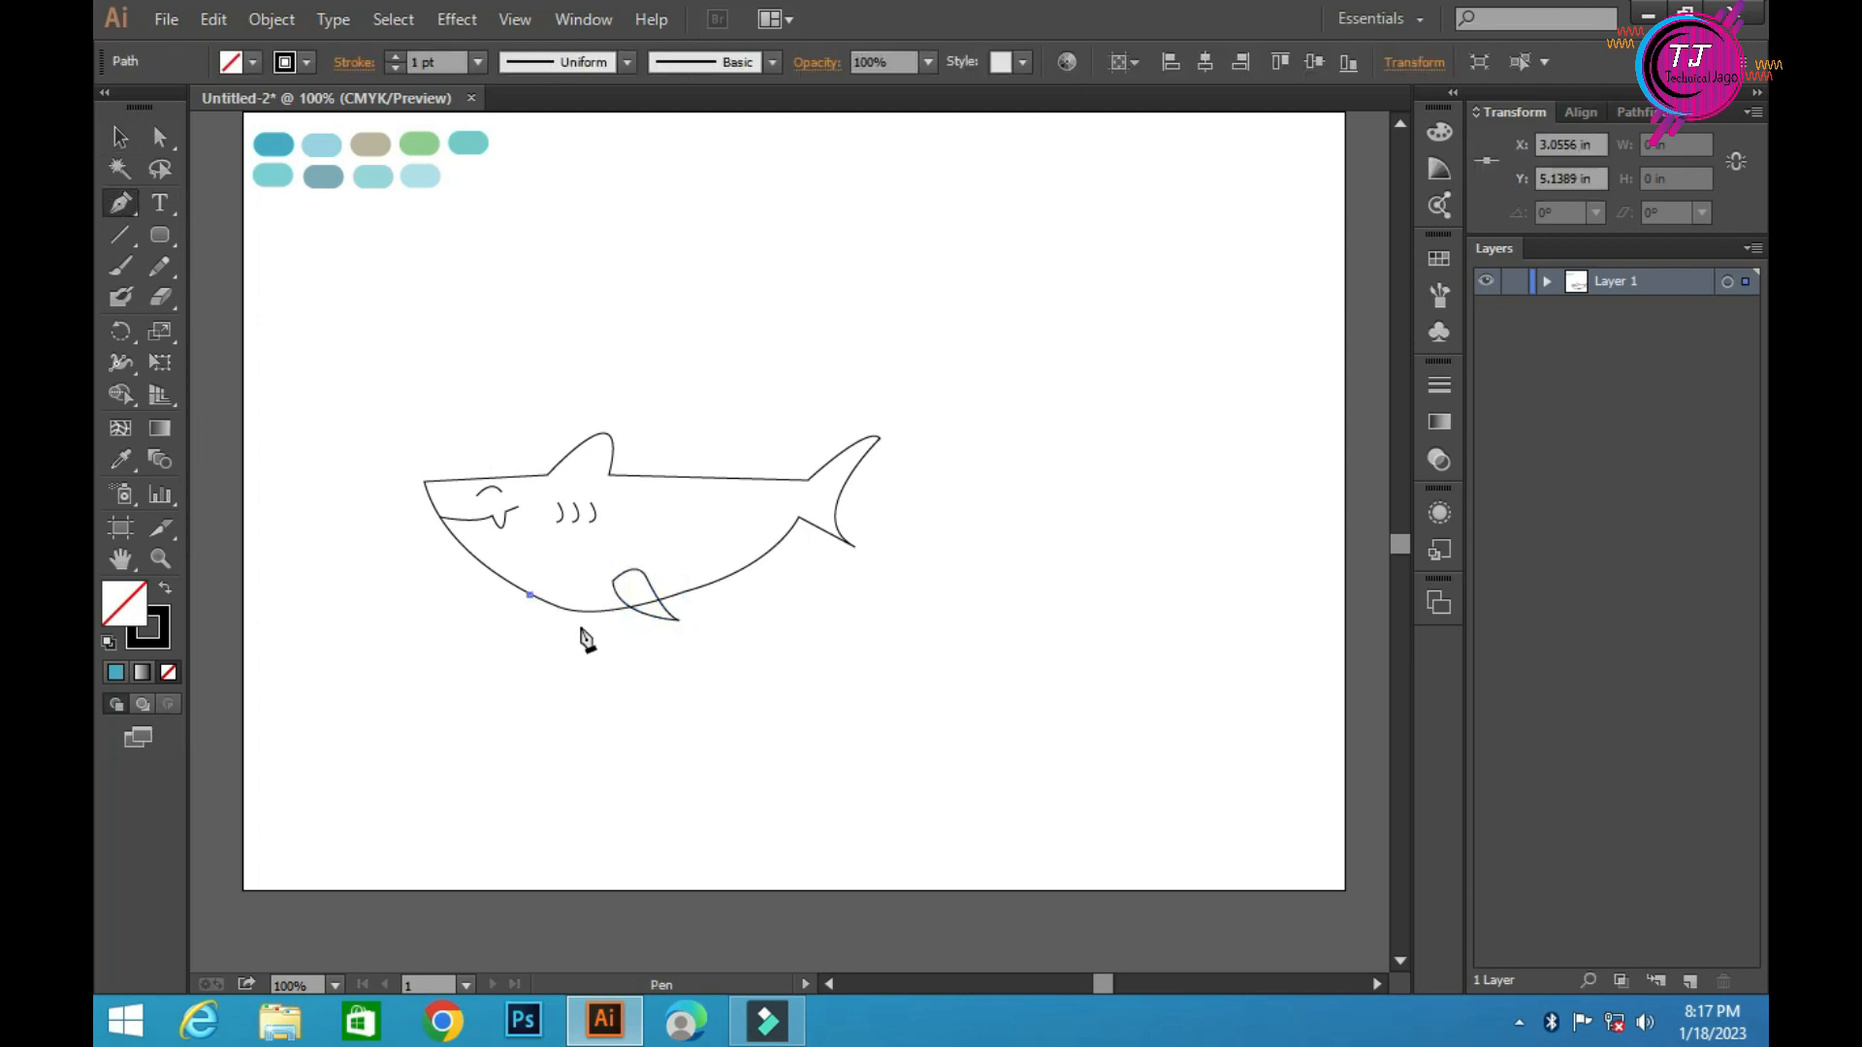
drag(593, 631, 582, 626)
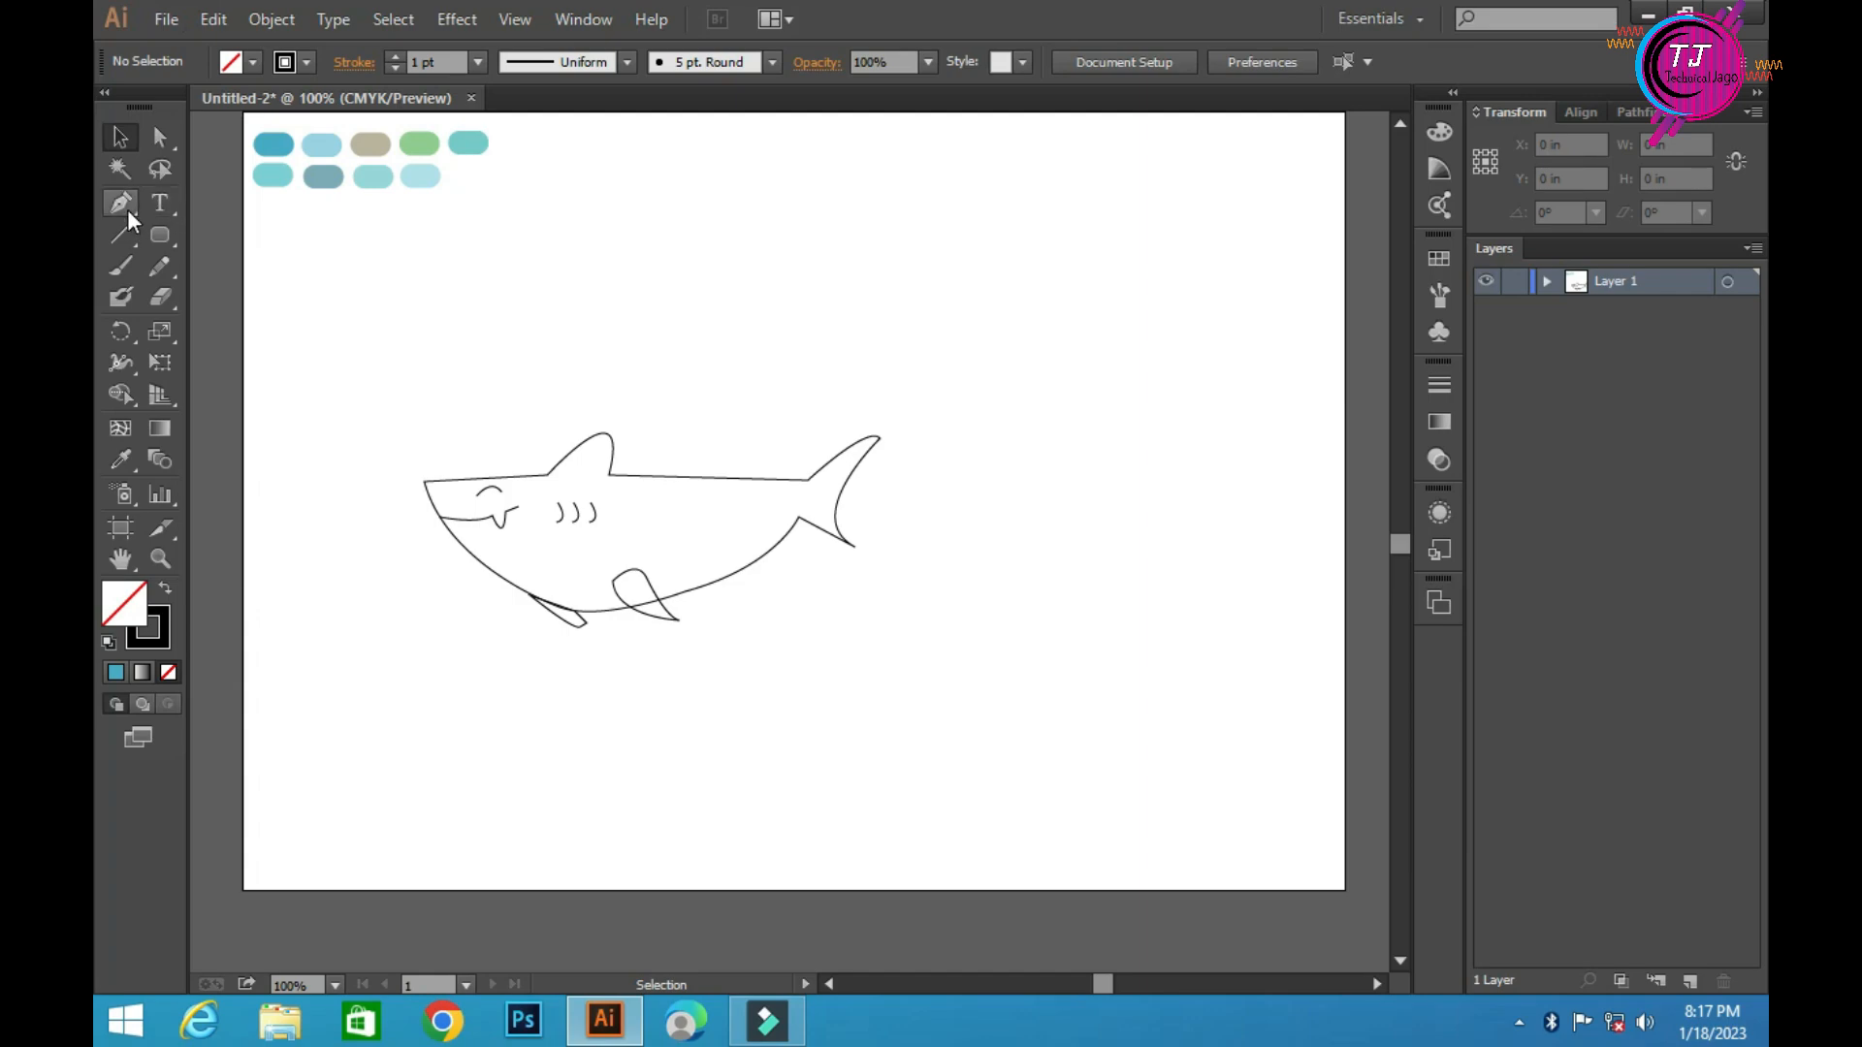
Draw a closed belly patch with a wavy upper edge and a rounded rear end, following the body's lower contour
click(124, 203)
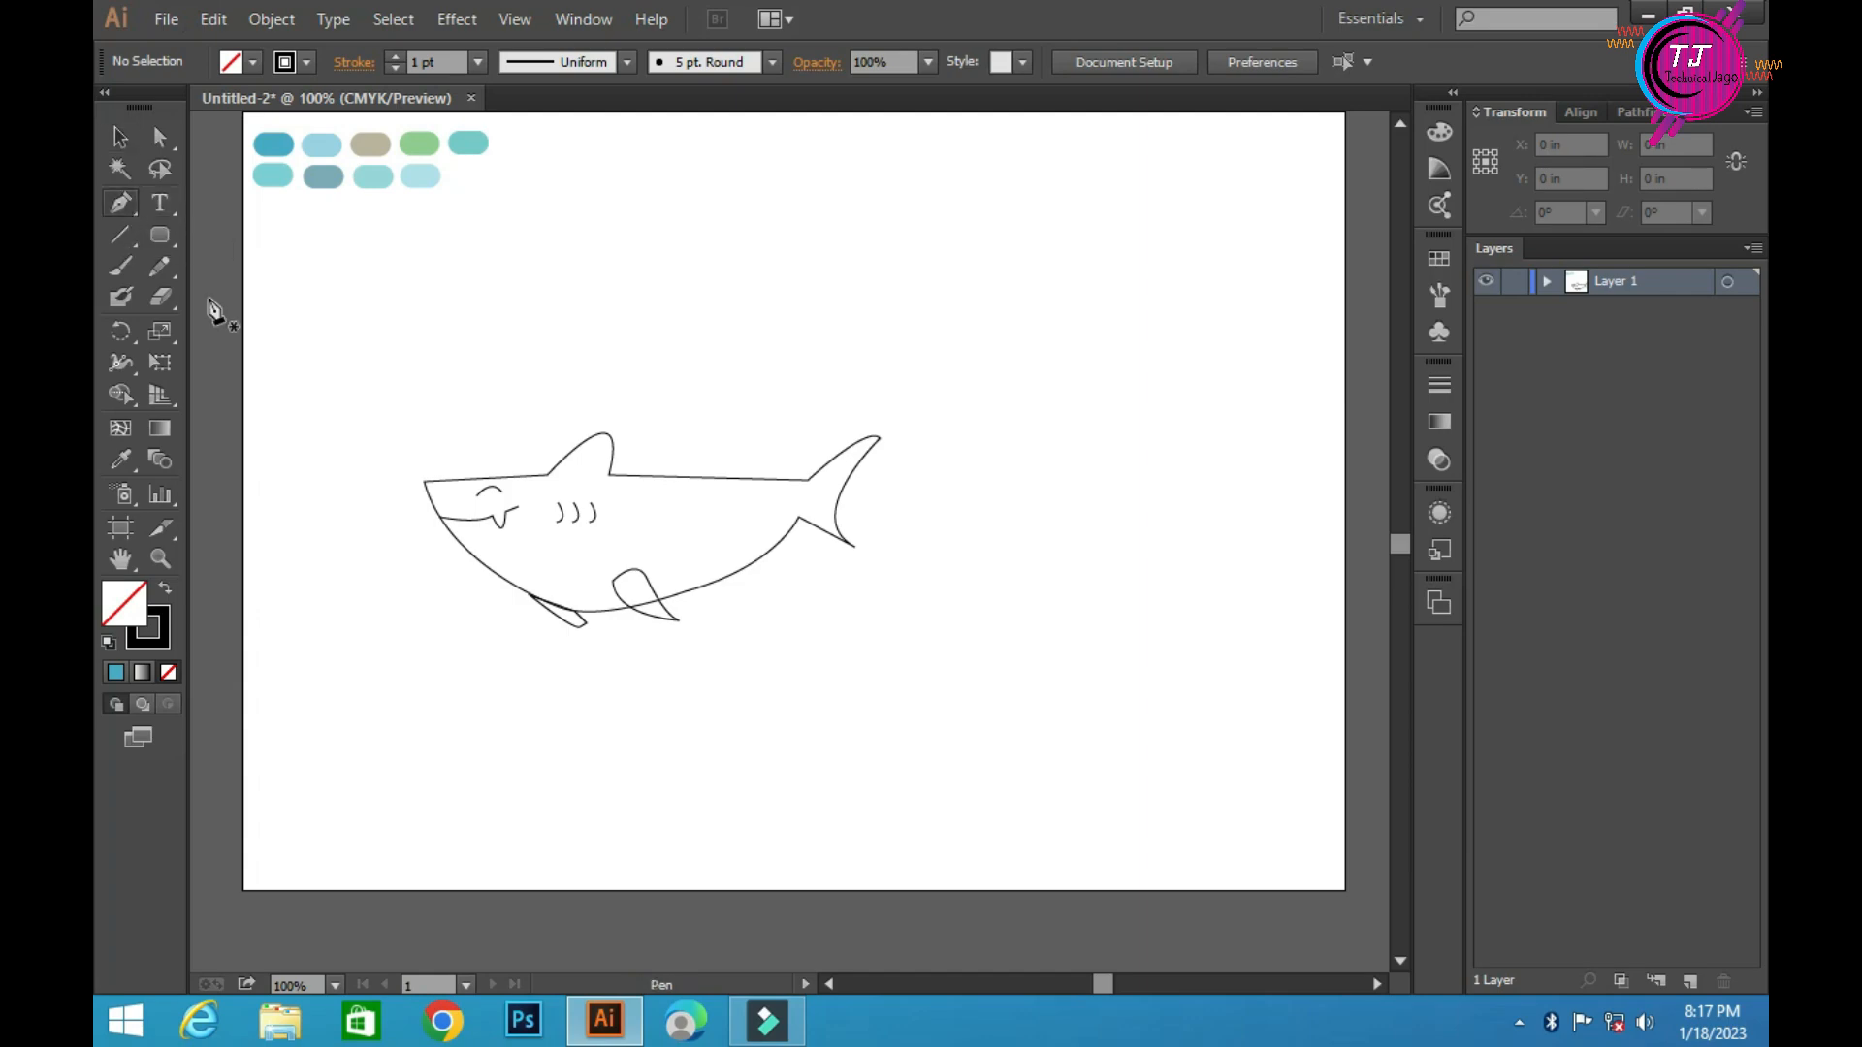
click(485, 562)
mouse_move(585, 561)
mouse_down()
mouse_move(595, 538)
mouse_move(716, 562)
mouse_up()
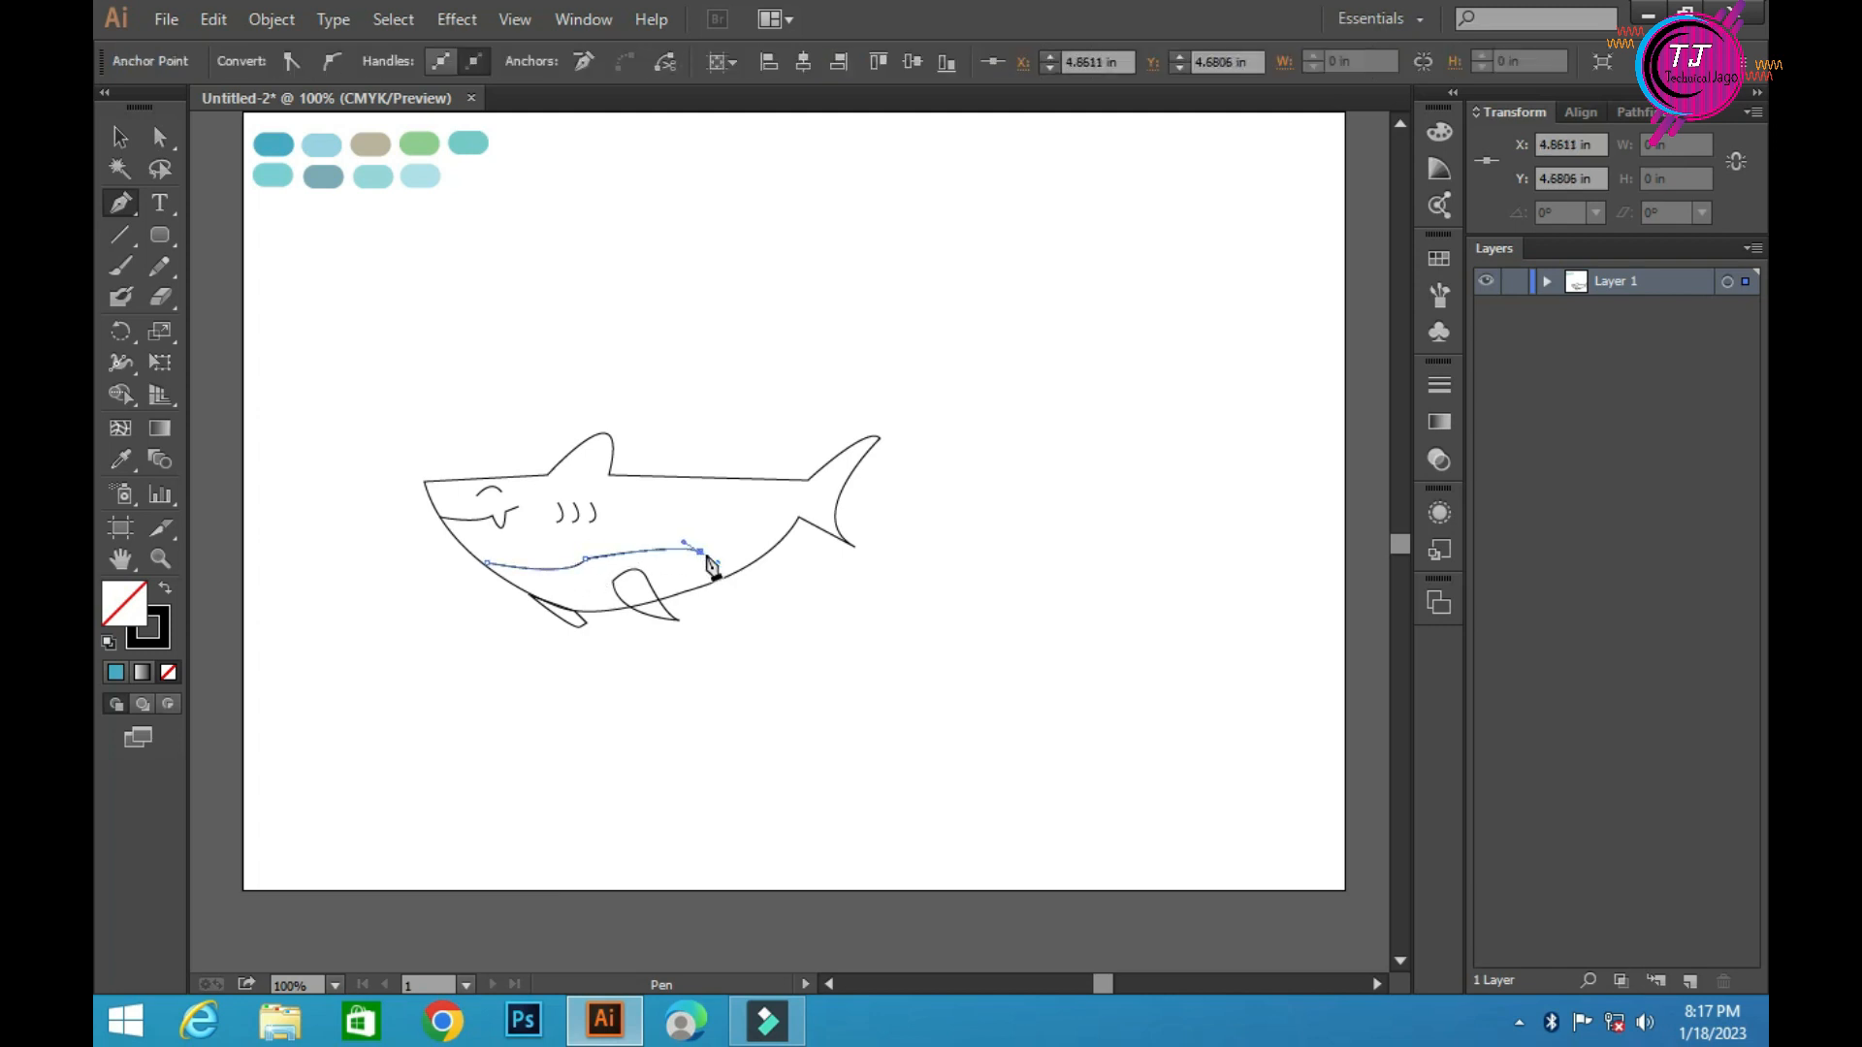
click(700, 552)
drag(722, 538, 745, 532)
click(726, 559)
click(698, 579)
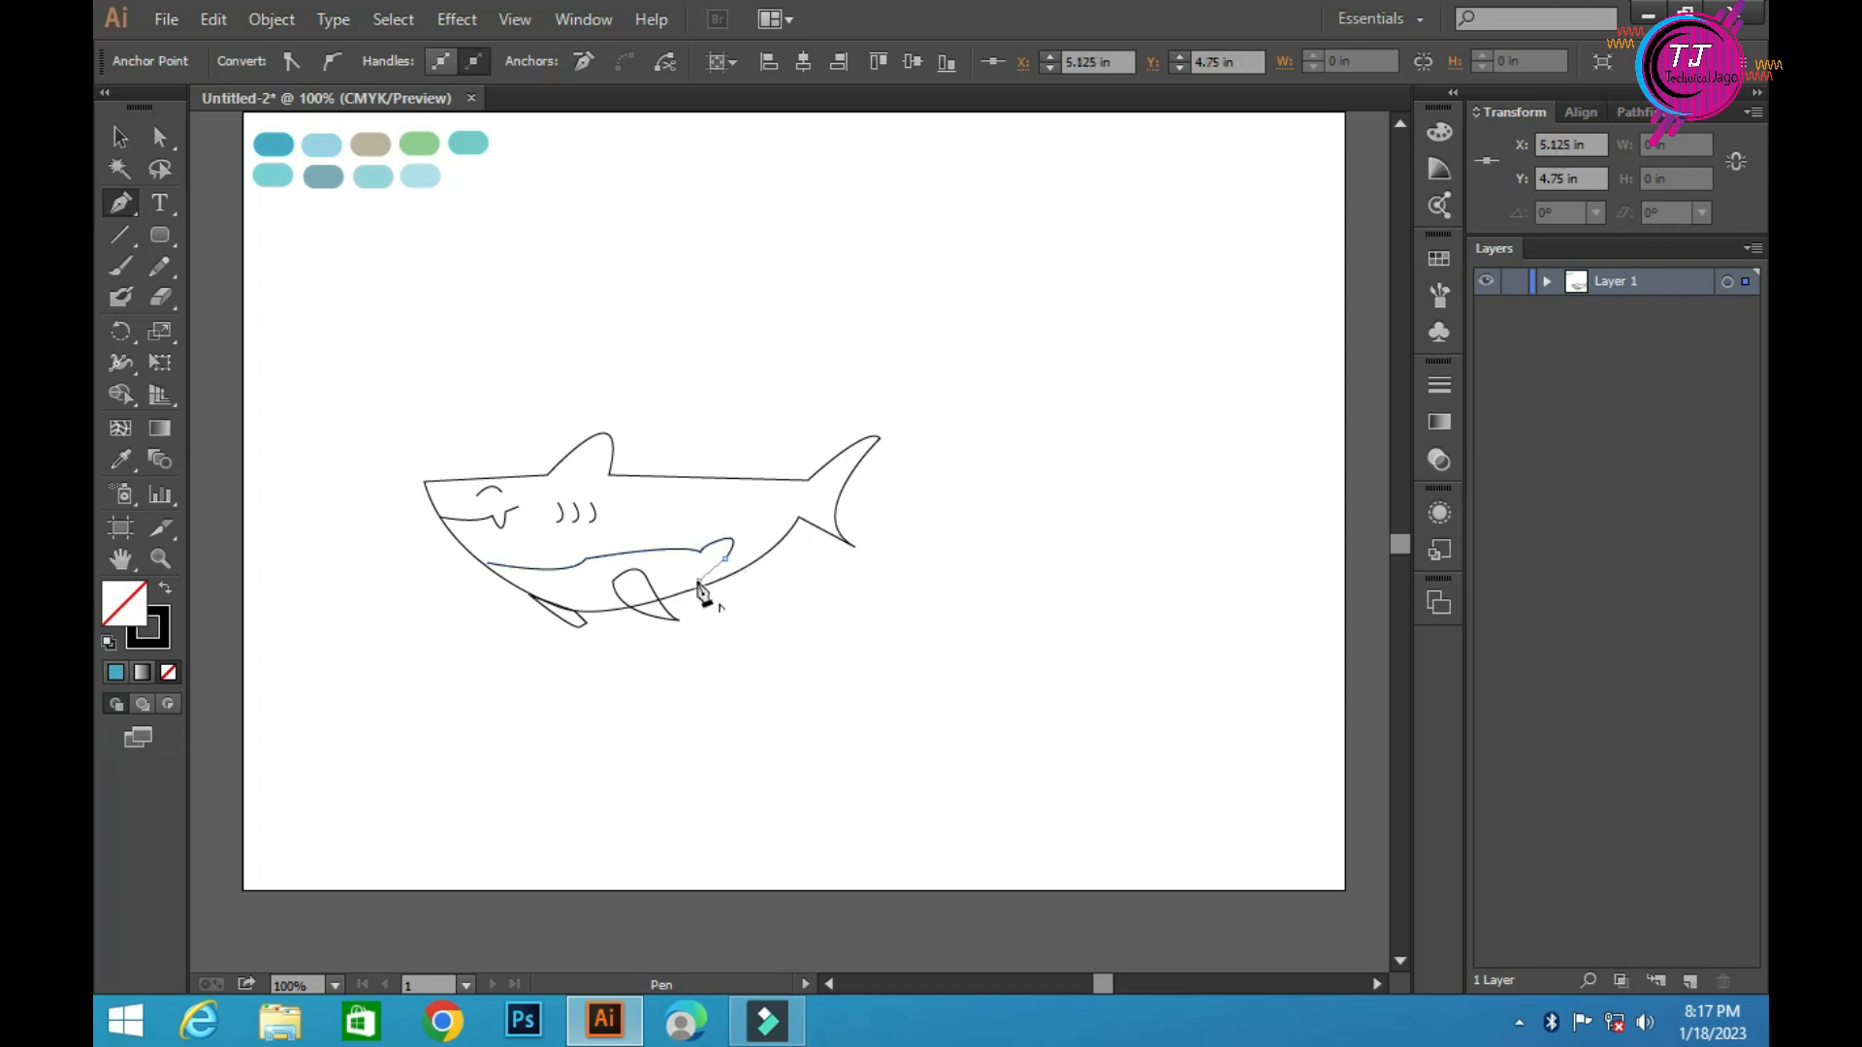
click(657, 598)
click(574, 611)
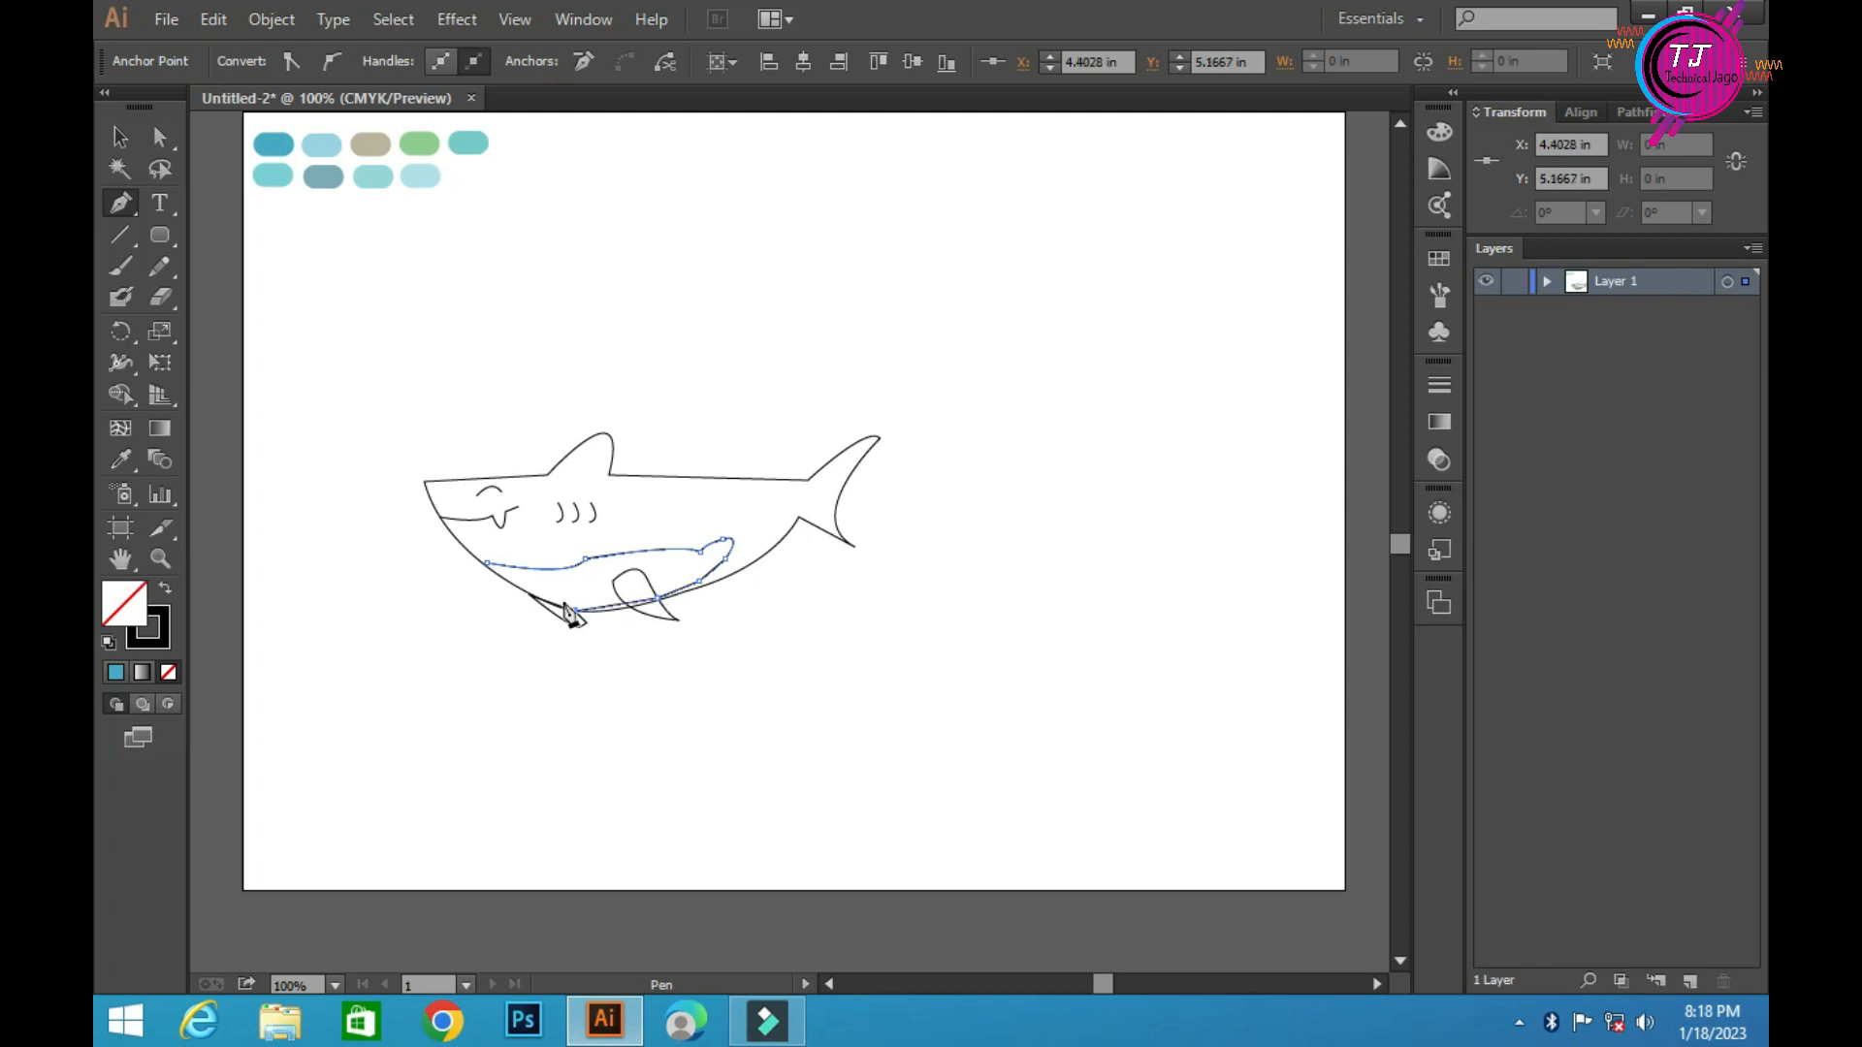
click(490, 570)
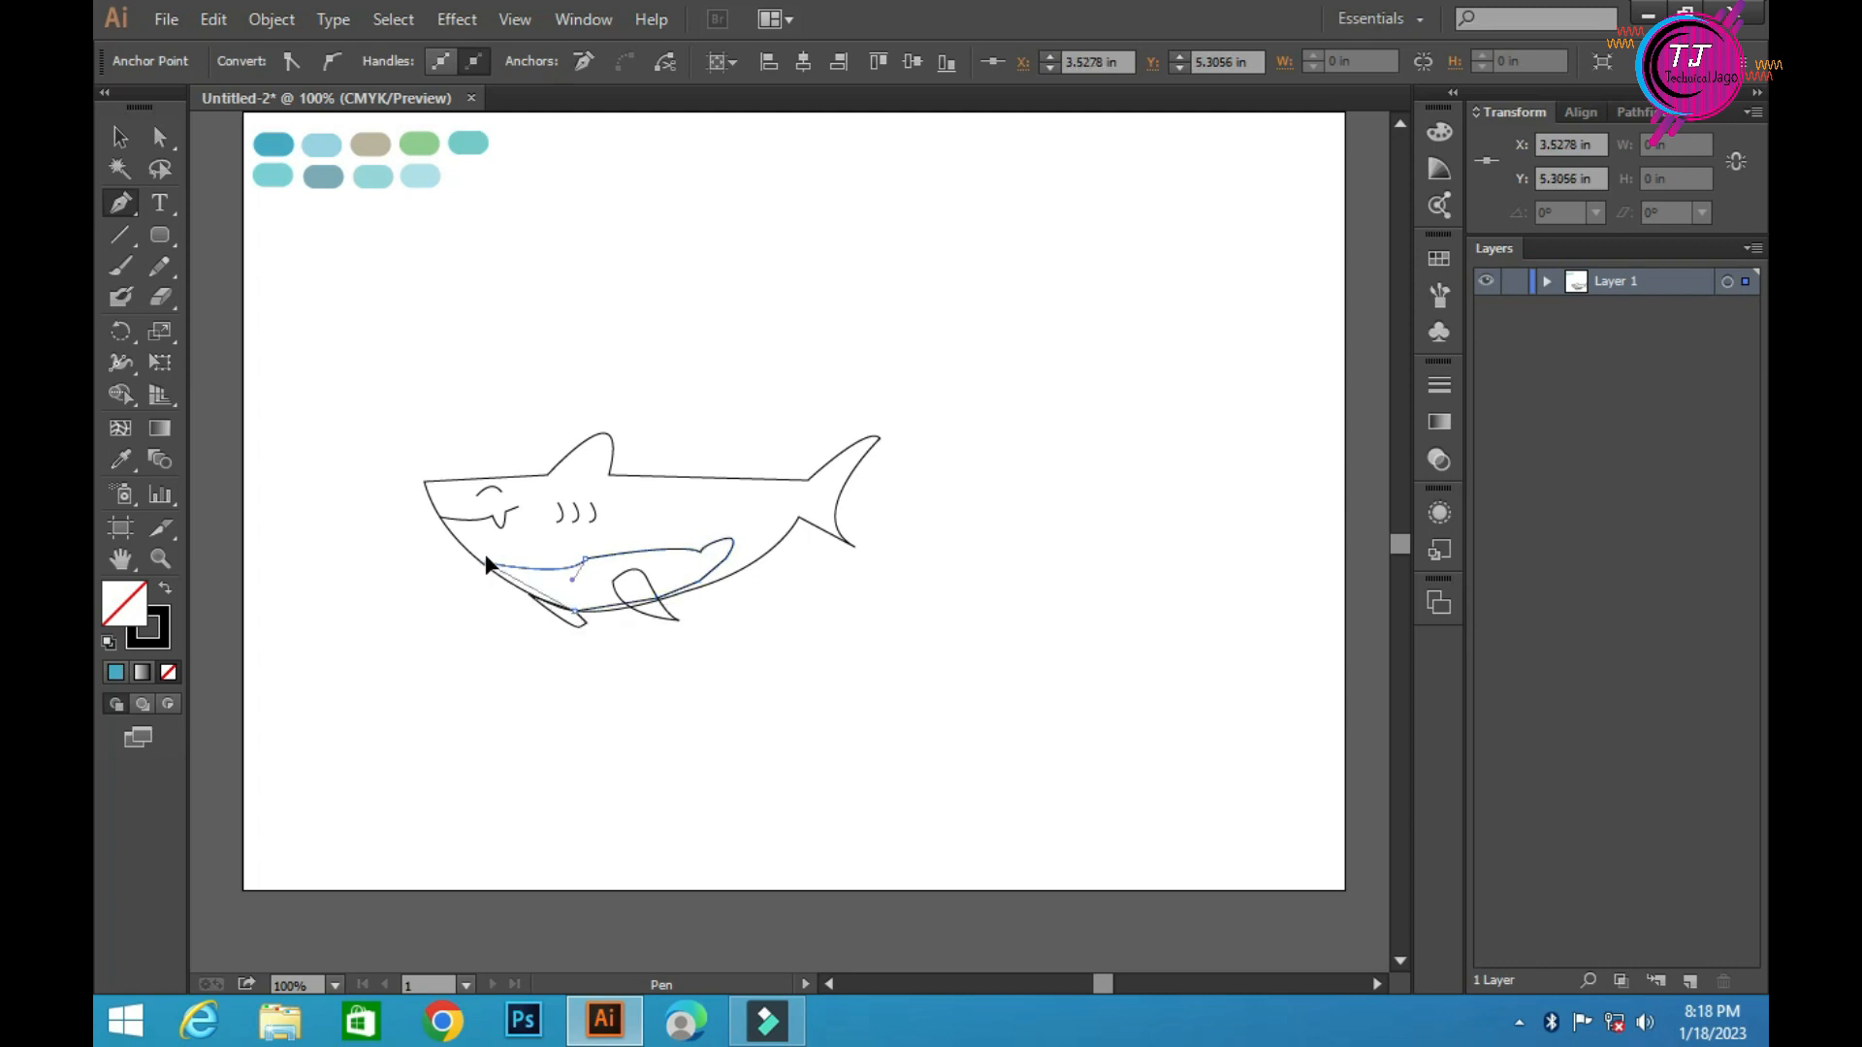
key(v)
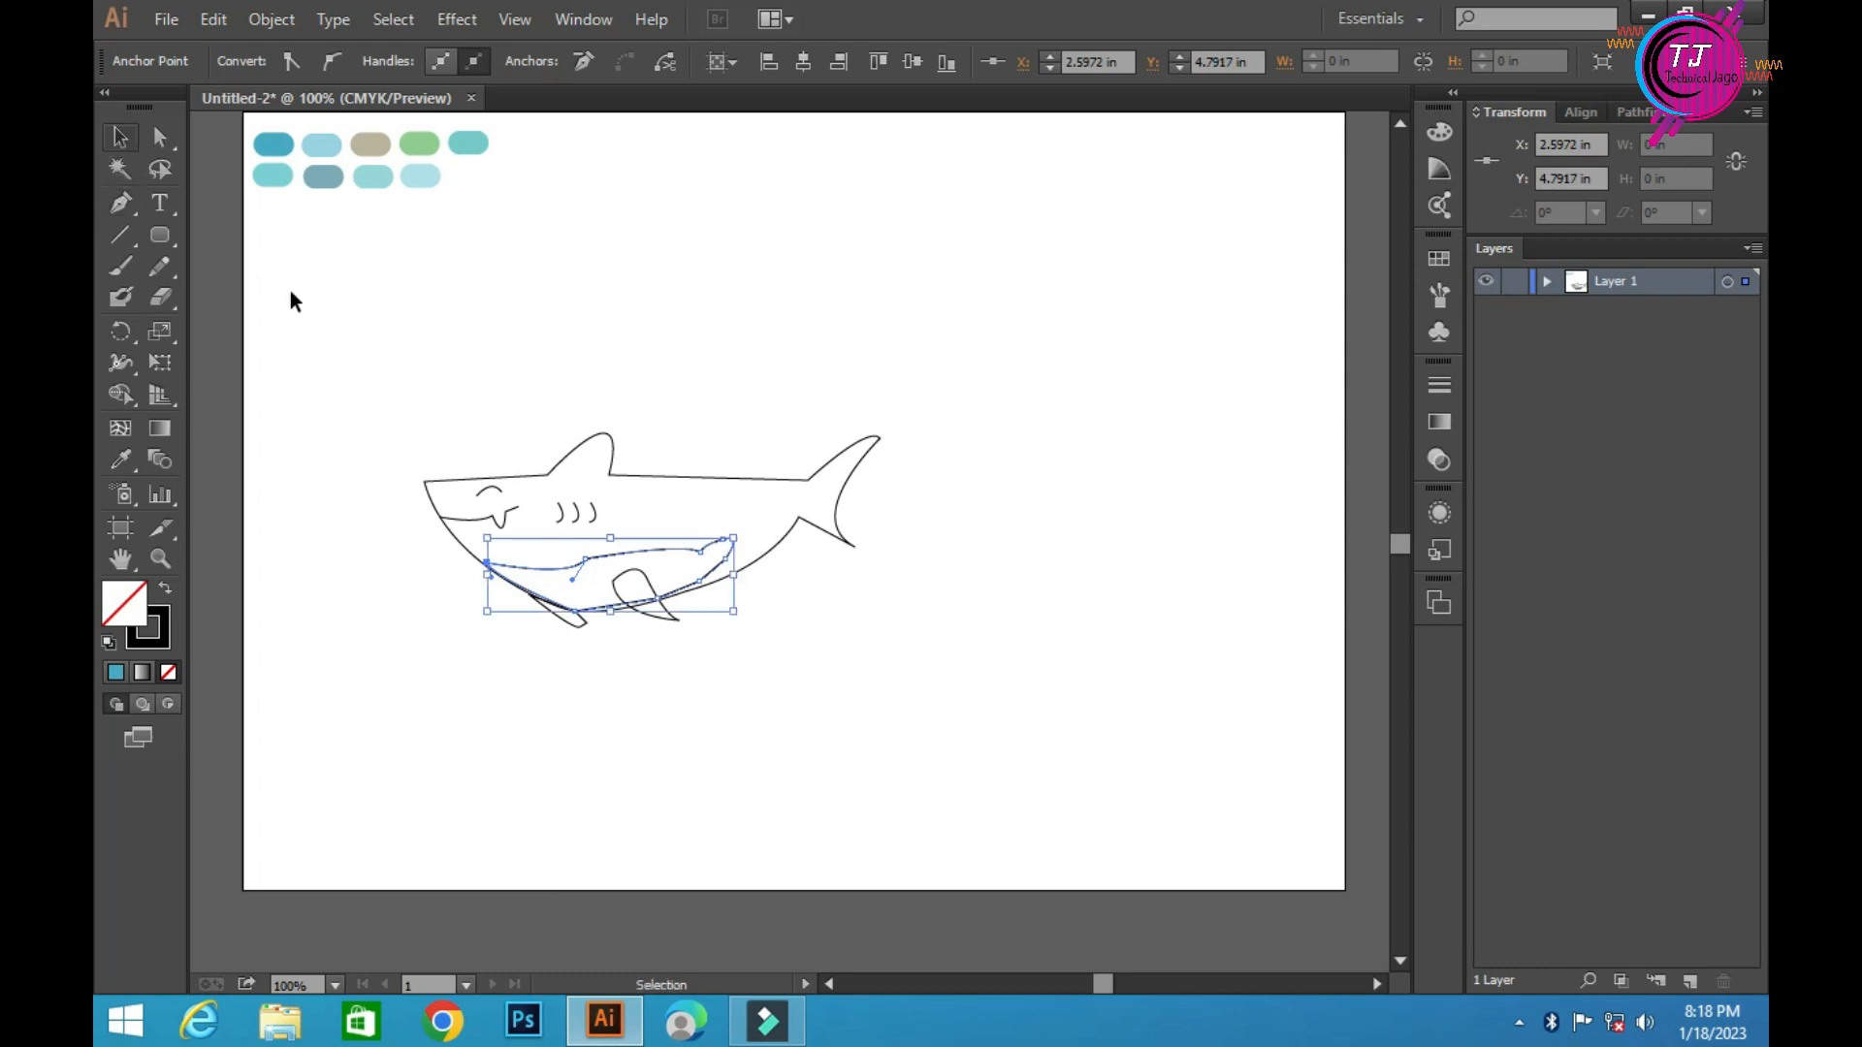
click(636, 436)
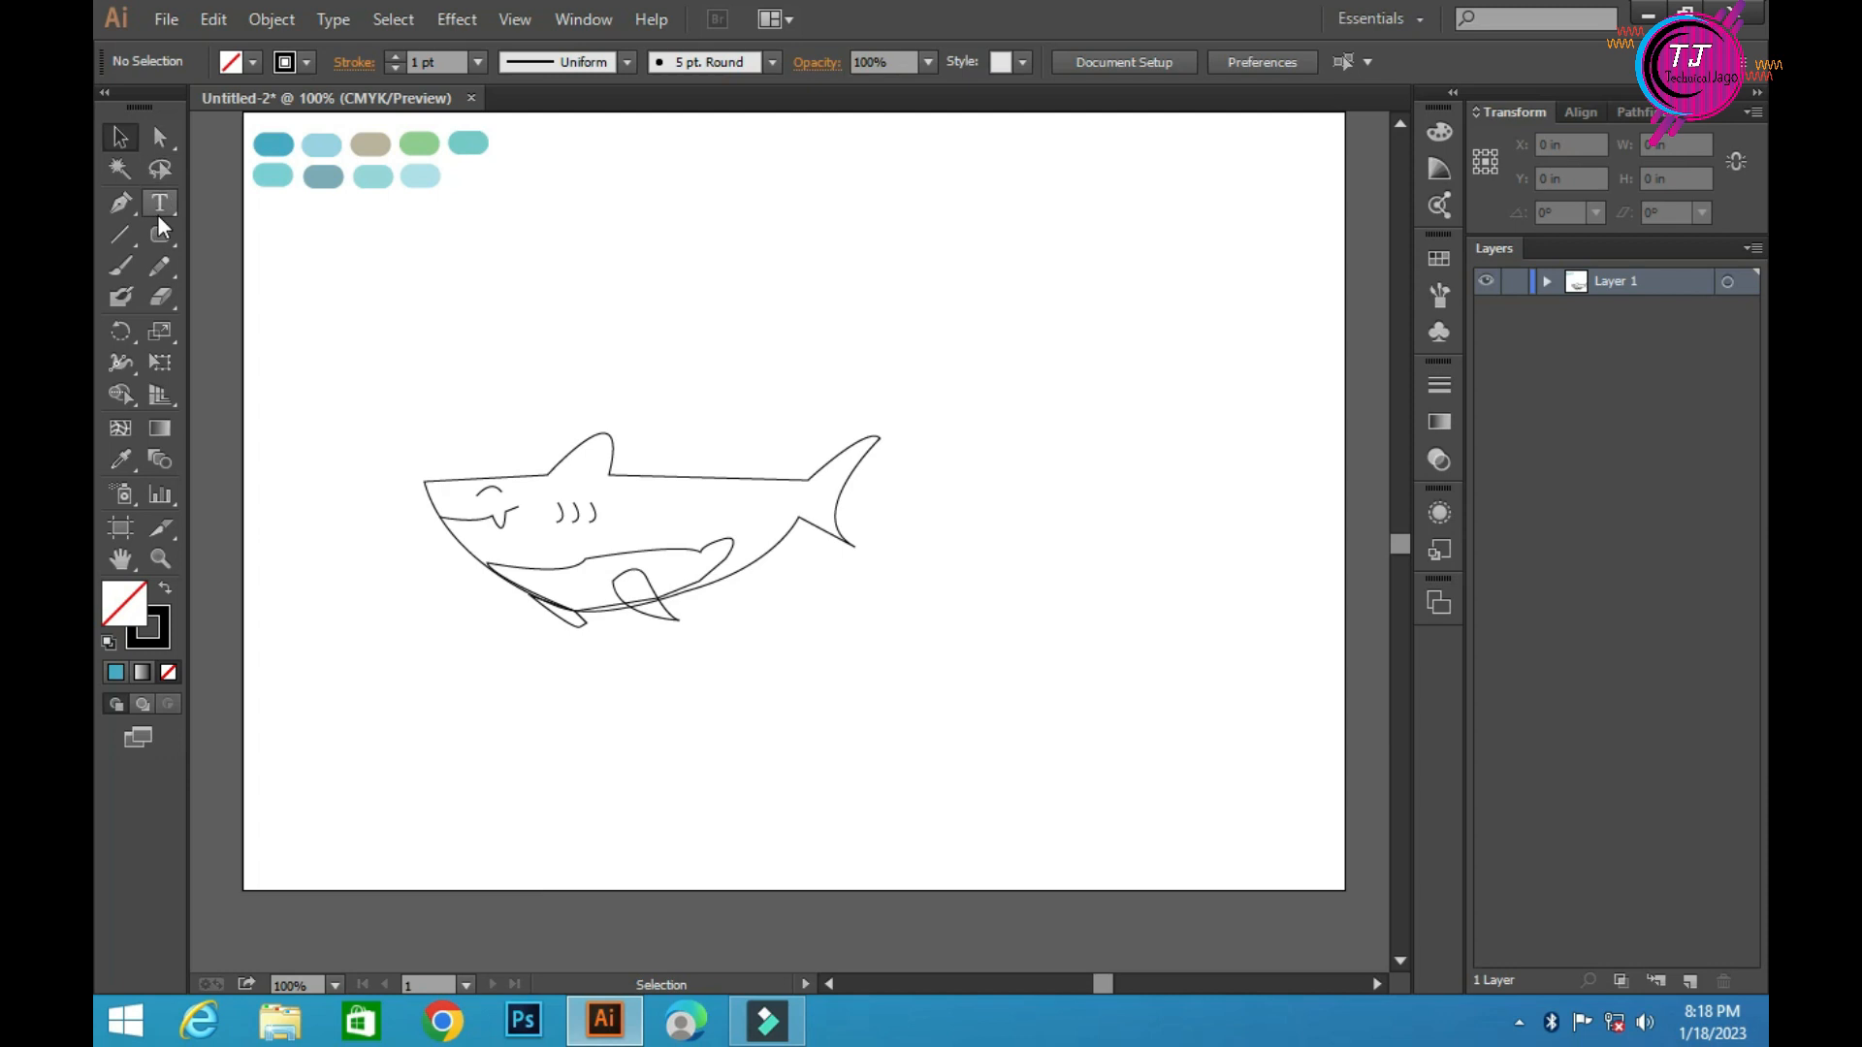
Draw a tiny circle near the tip of the shark's snout with the Ellipse tool and deselect it
drag(161, 233, 227, 301)
drag(441, 489, 447, 495)
key(v)
click(407, 292)
scroll(302, 669, down, 1)
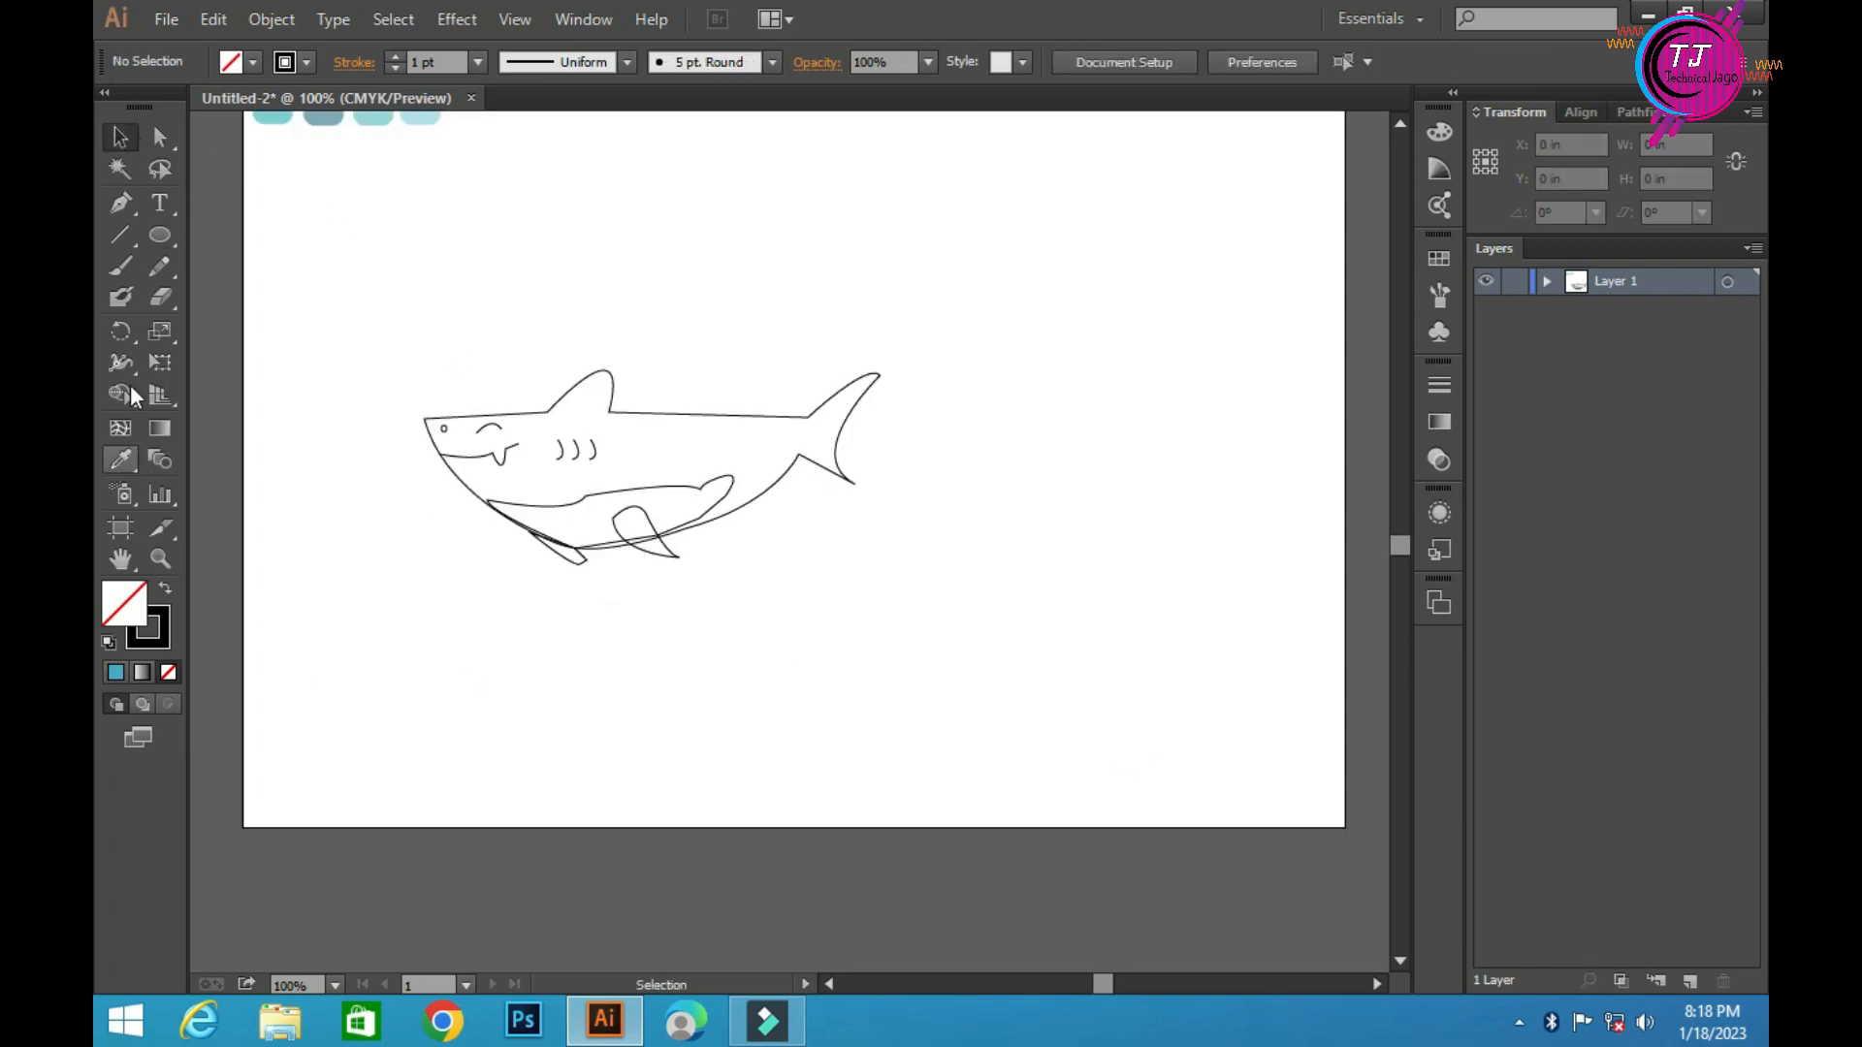
Fill the shark's body outline with the deep blue first palette swatch using the Eyedropper, then deselect it
click(118, 460)
scroll(453, 308, up, 2)
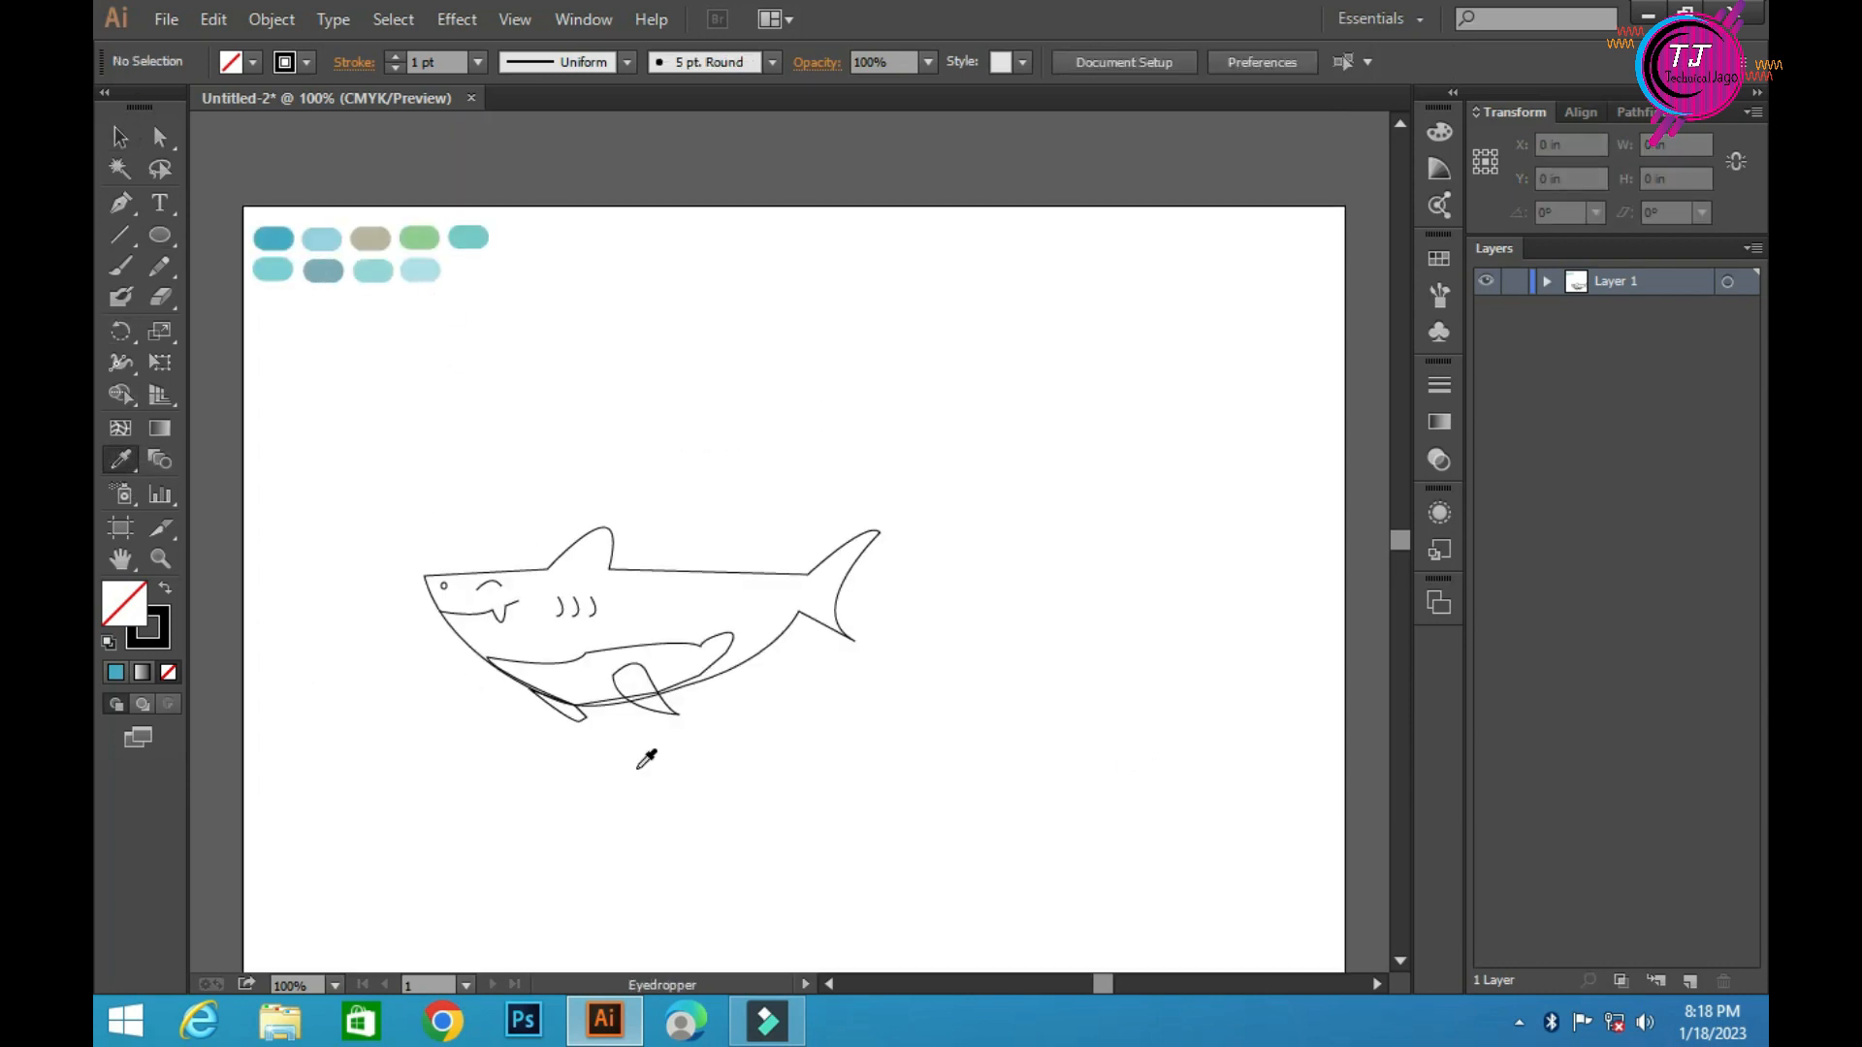
click(120, 137)
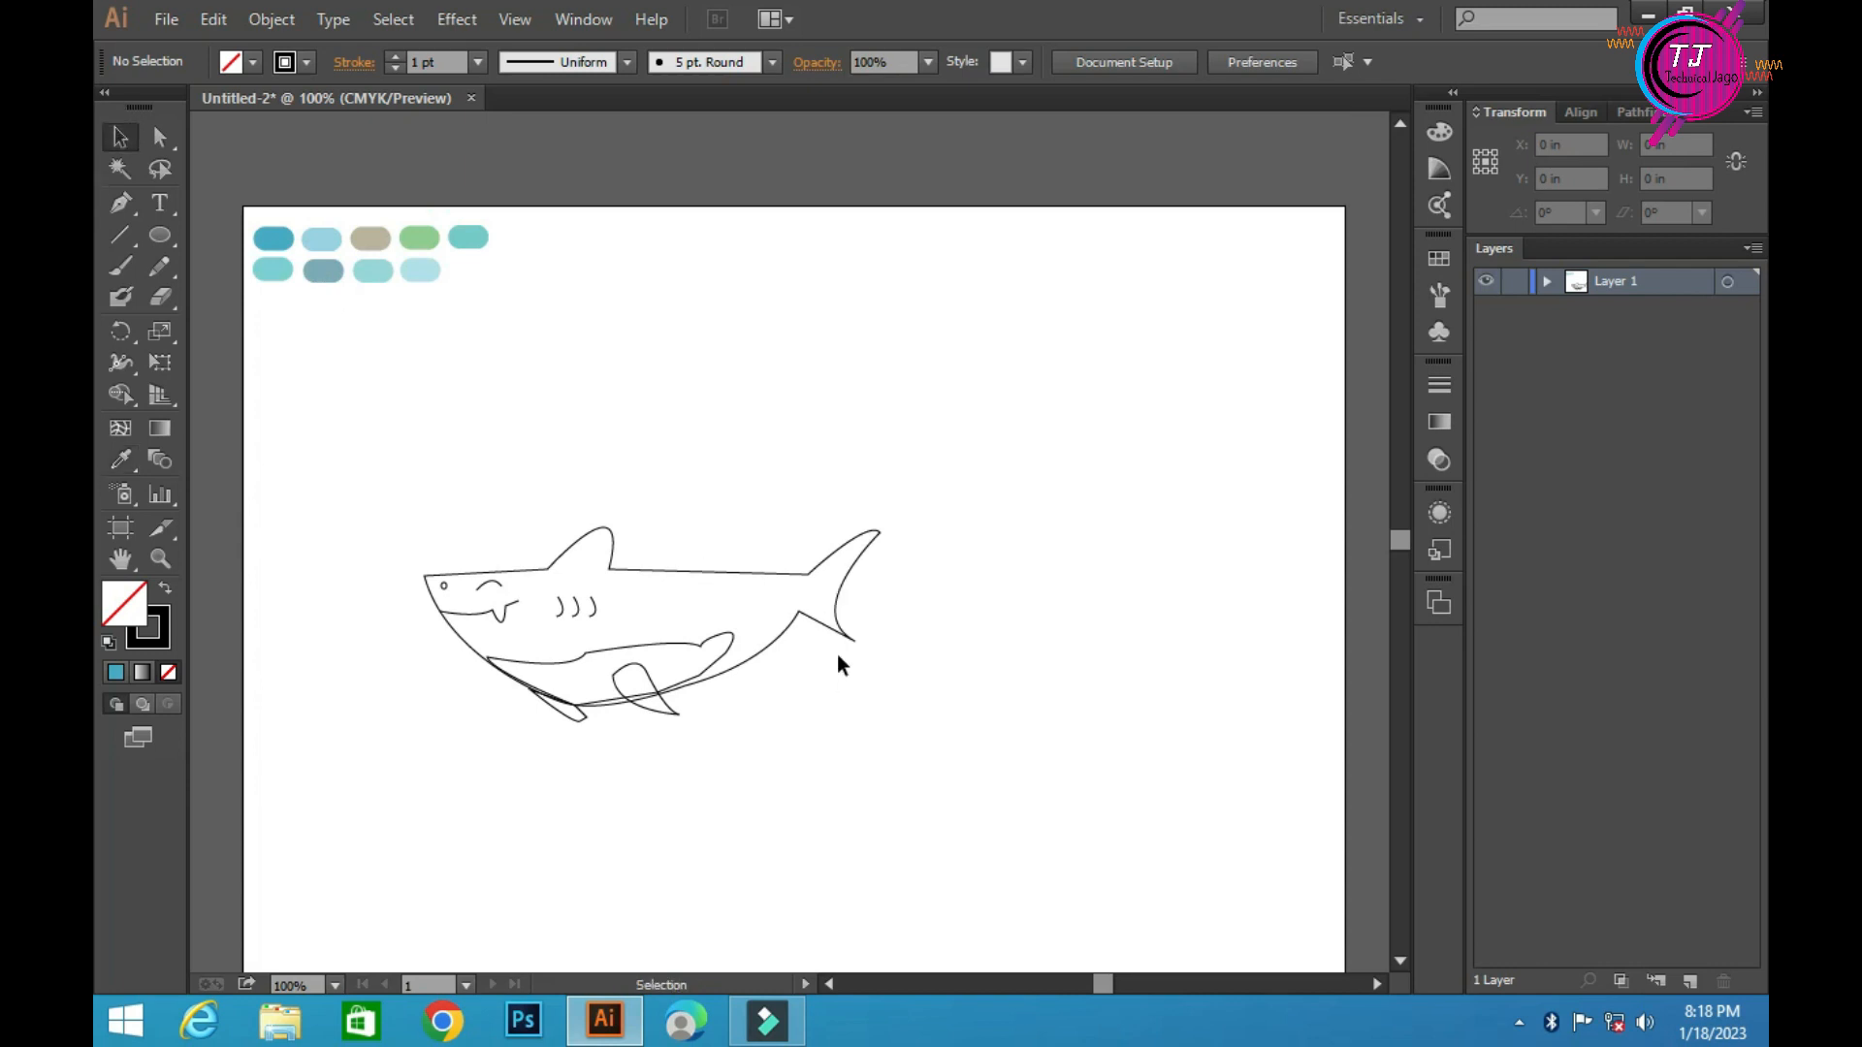
click(797, 573)
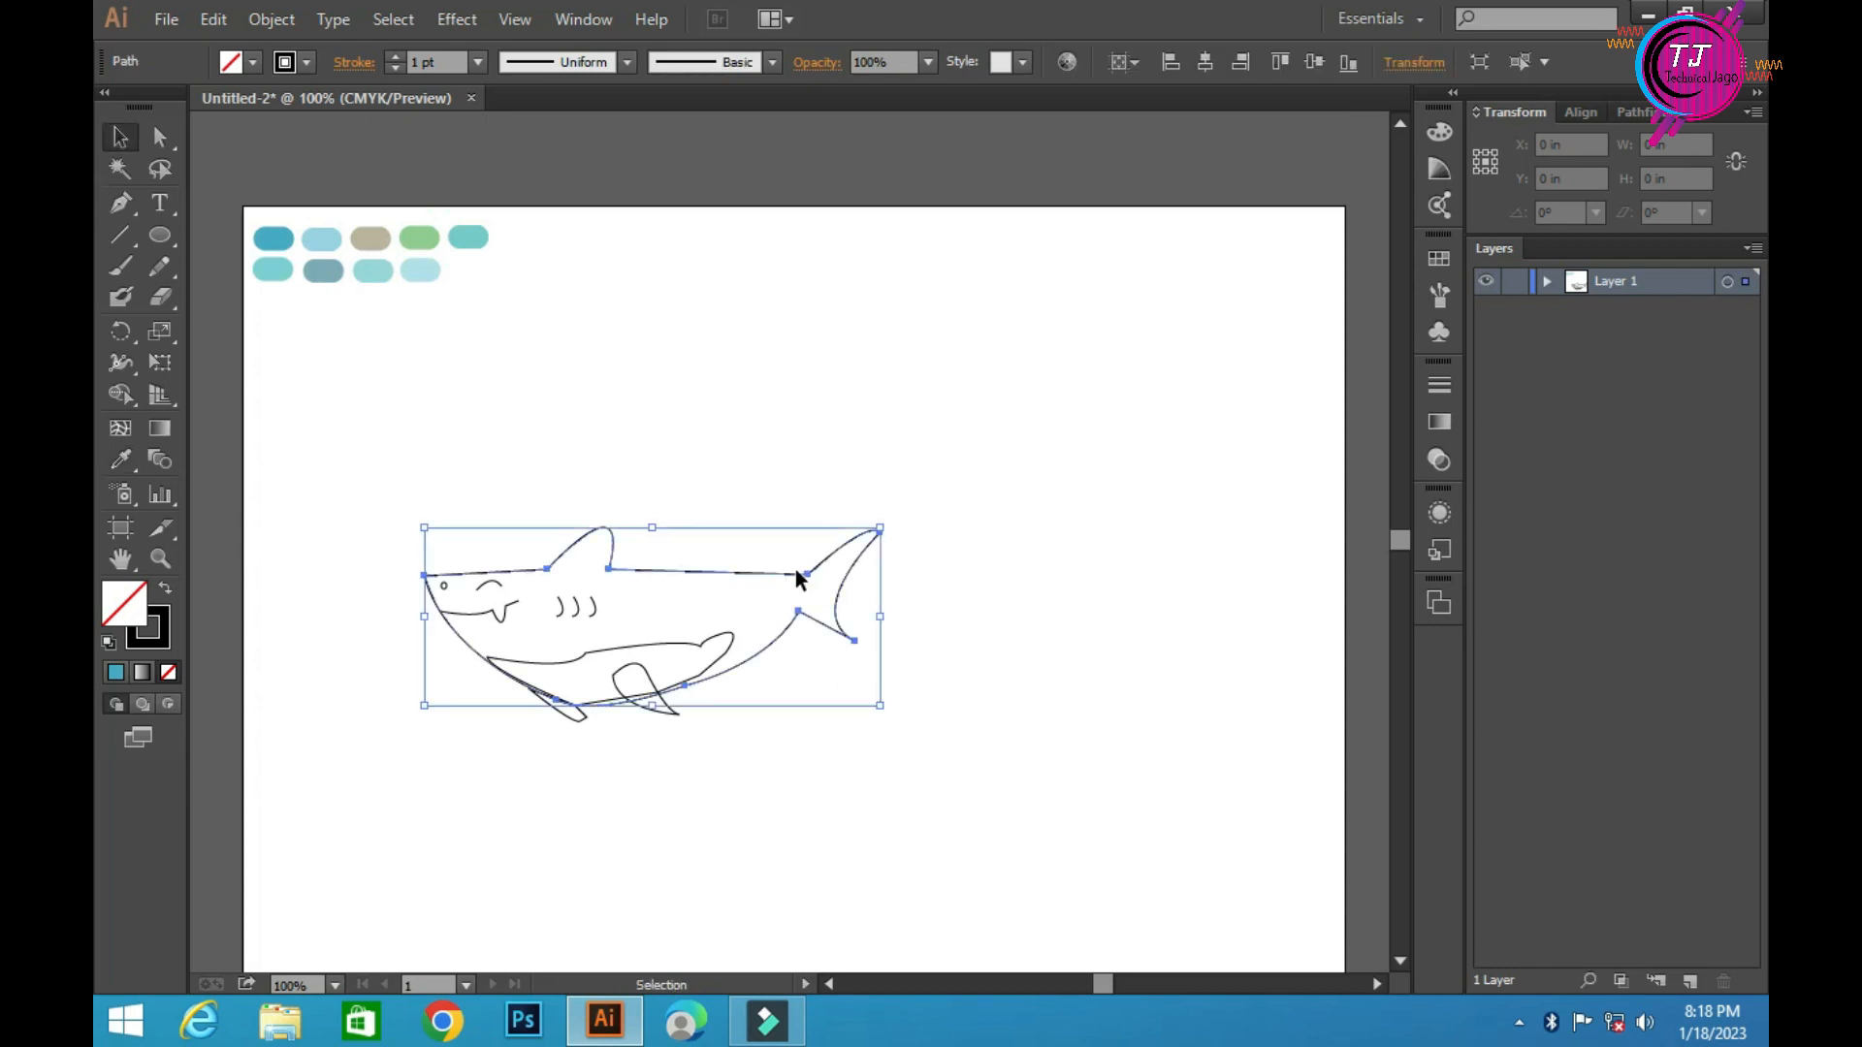
click(121, 141)
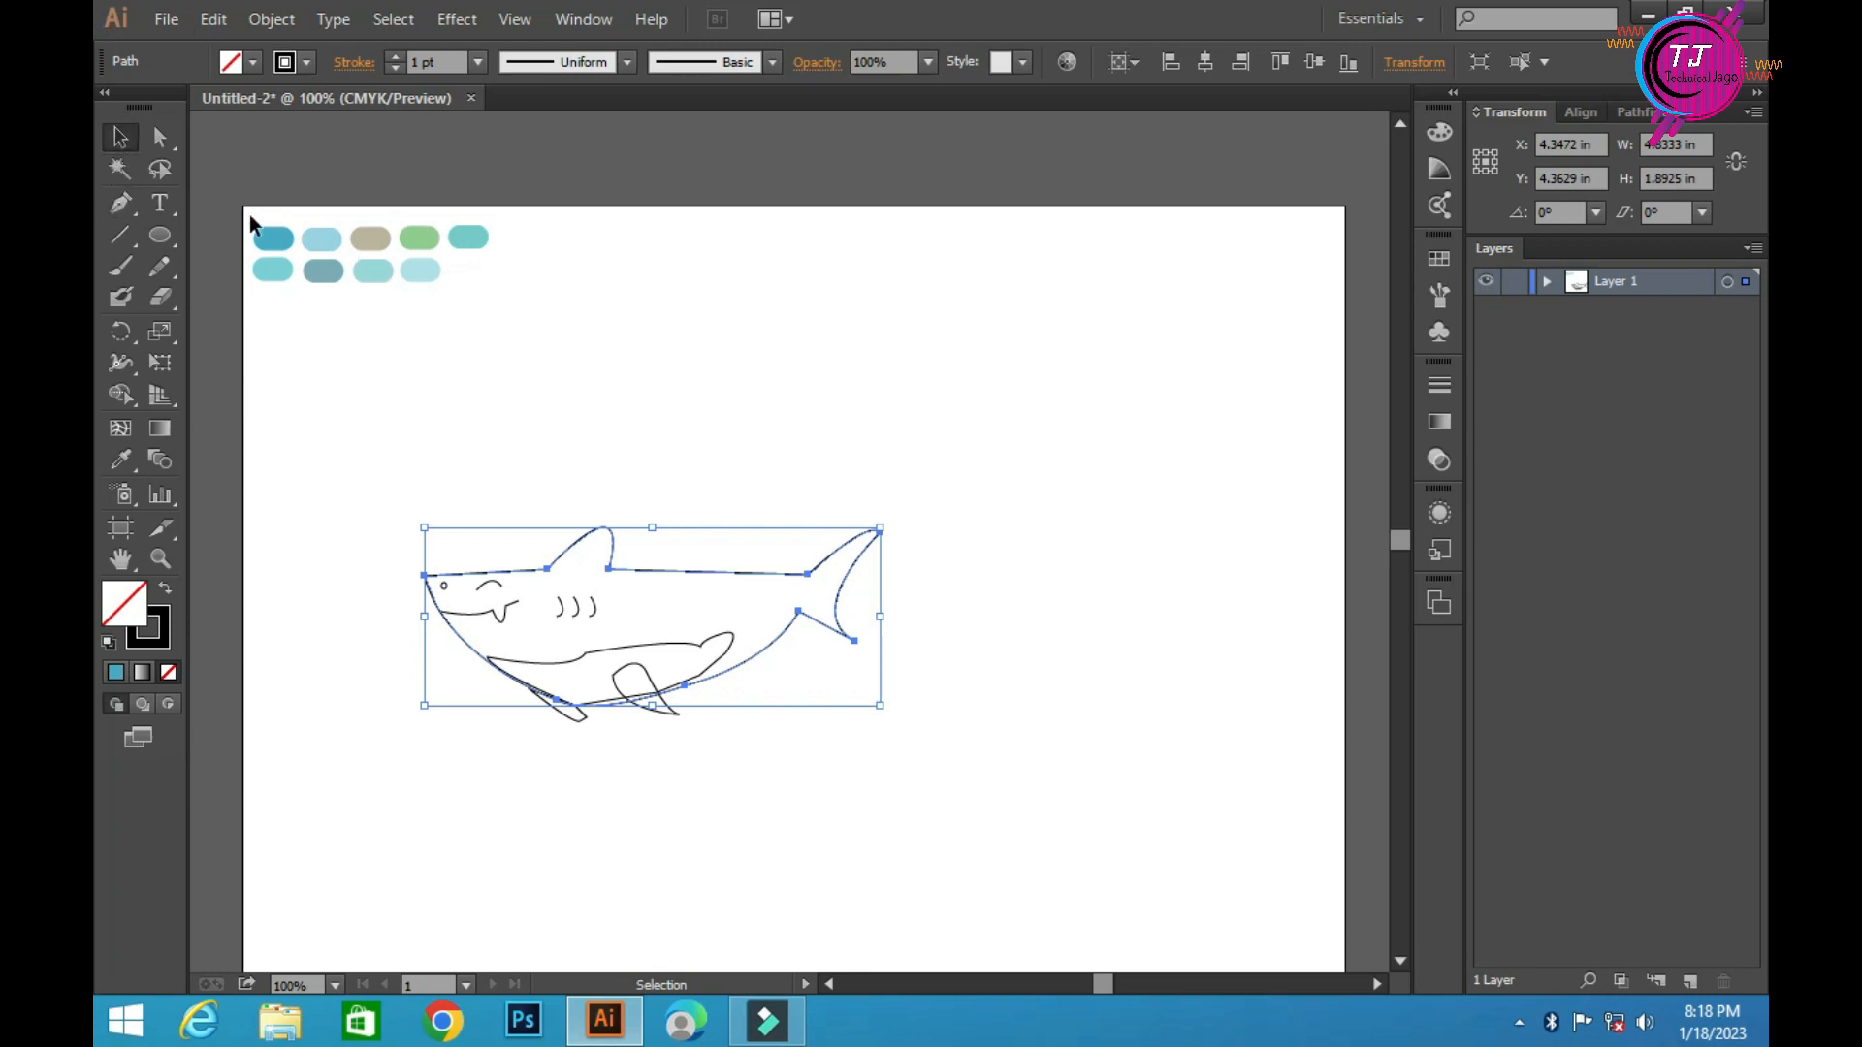
click(121, 461)
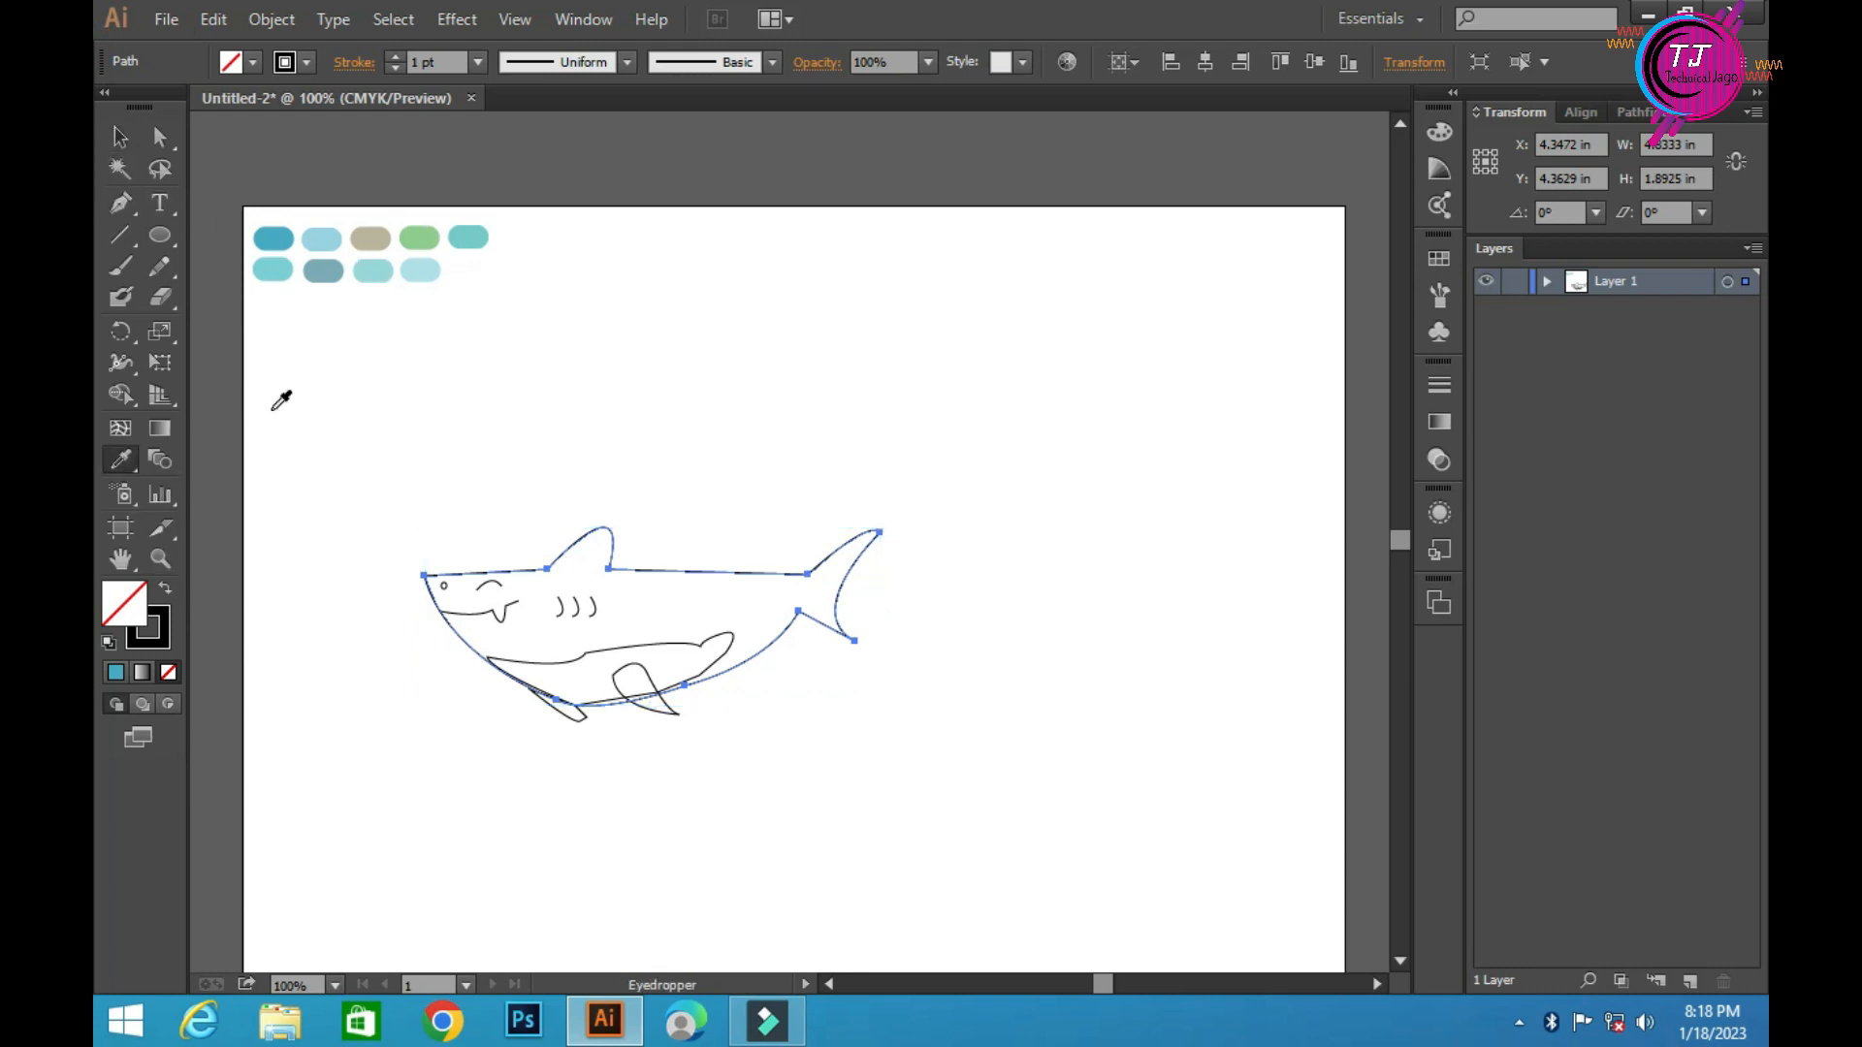
click(274, 236)
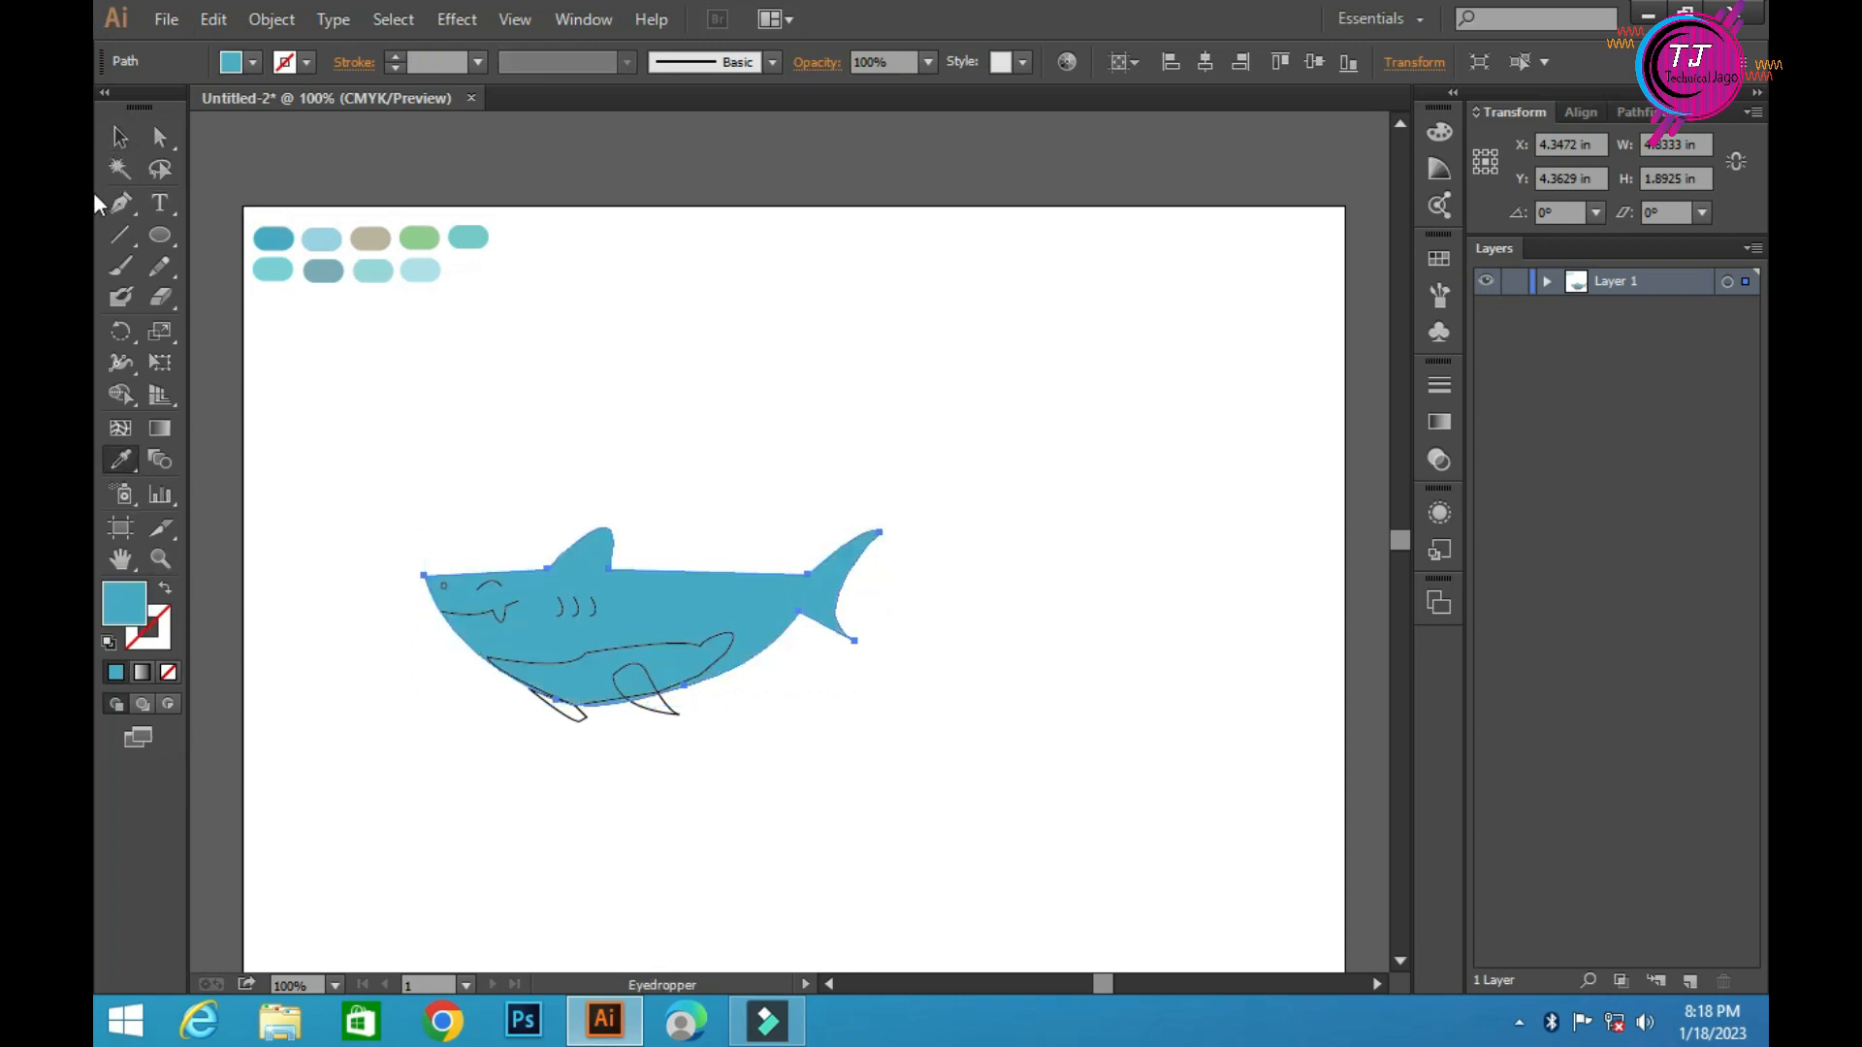
click(118, 137)
click(294, 516)
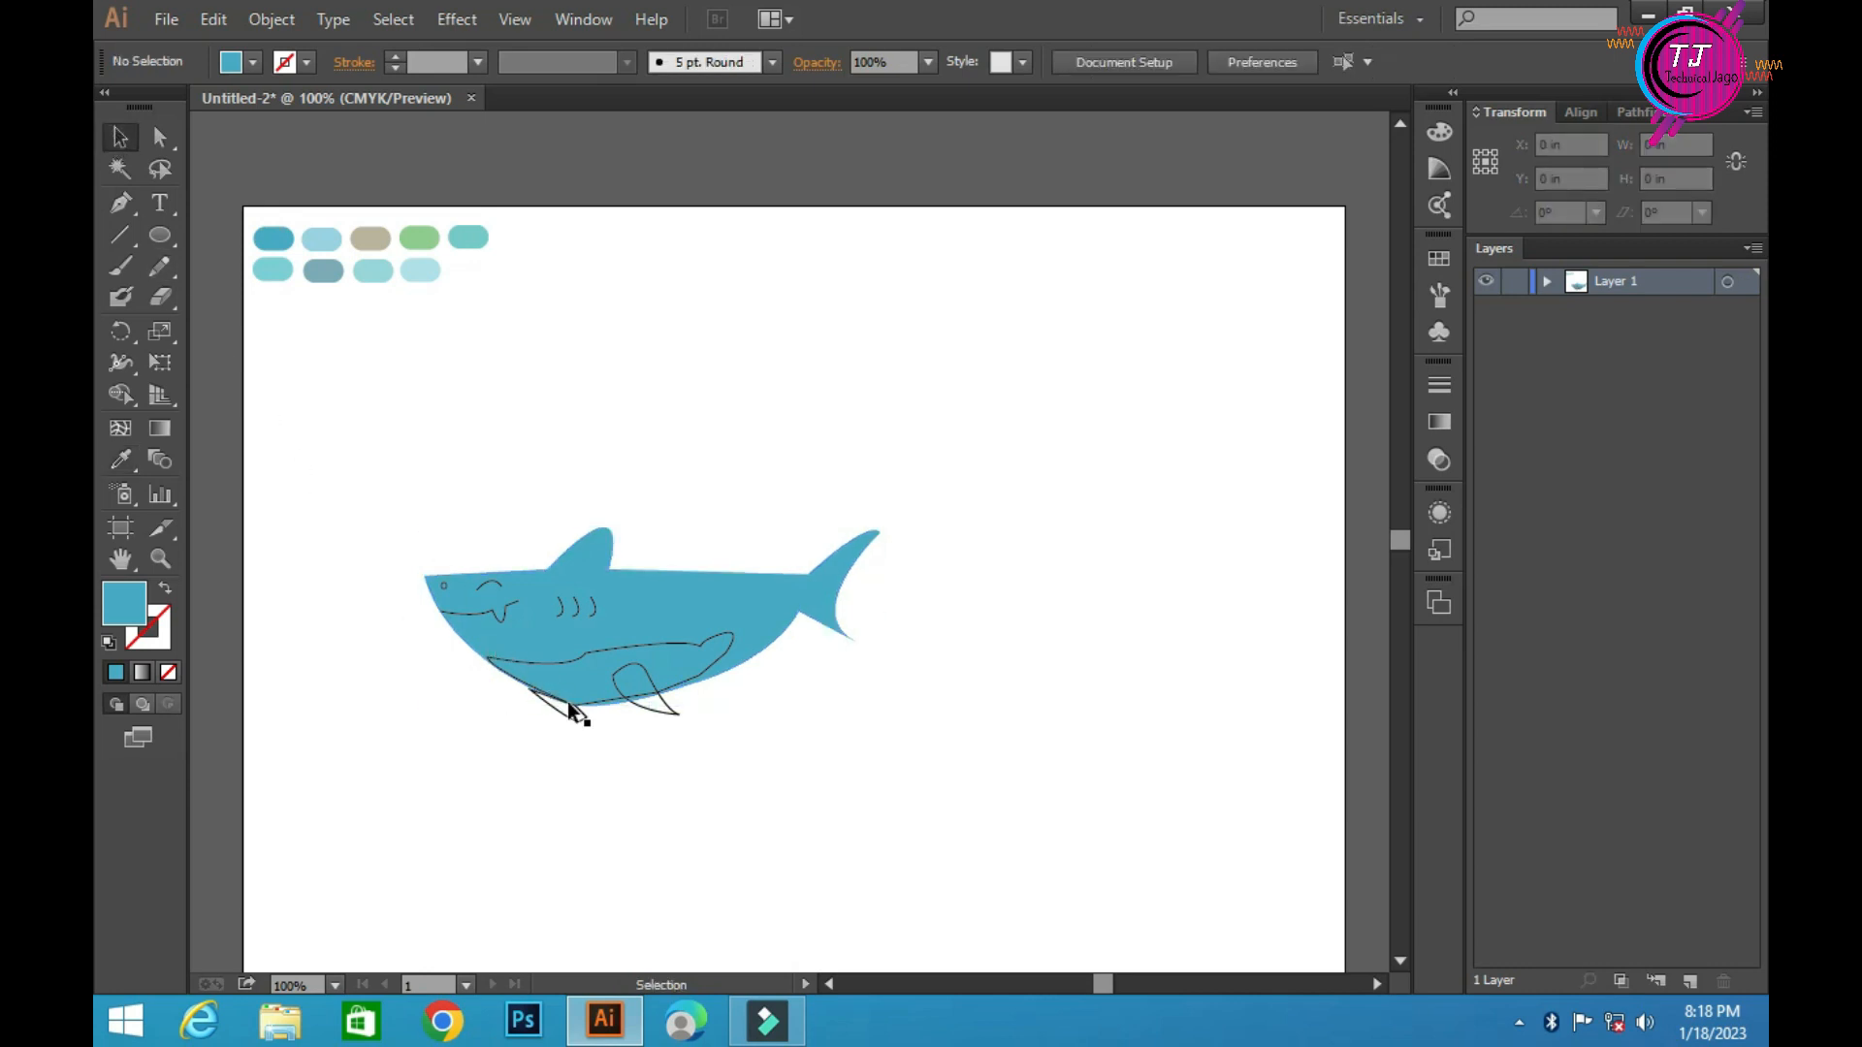
Fill the belly patch with the pale blue last swatch of the palette's second row using the Eyedropper, then deselect it
click(539, 636)
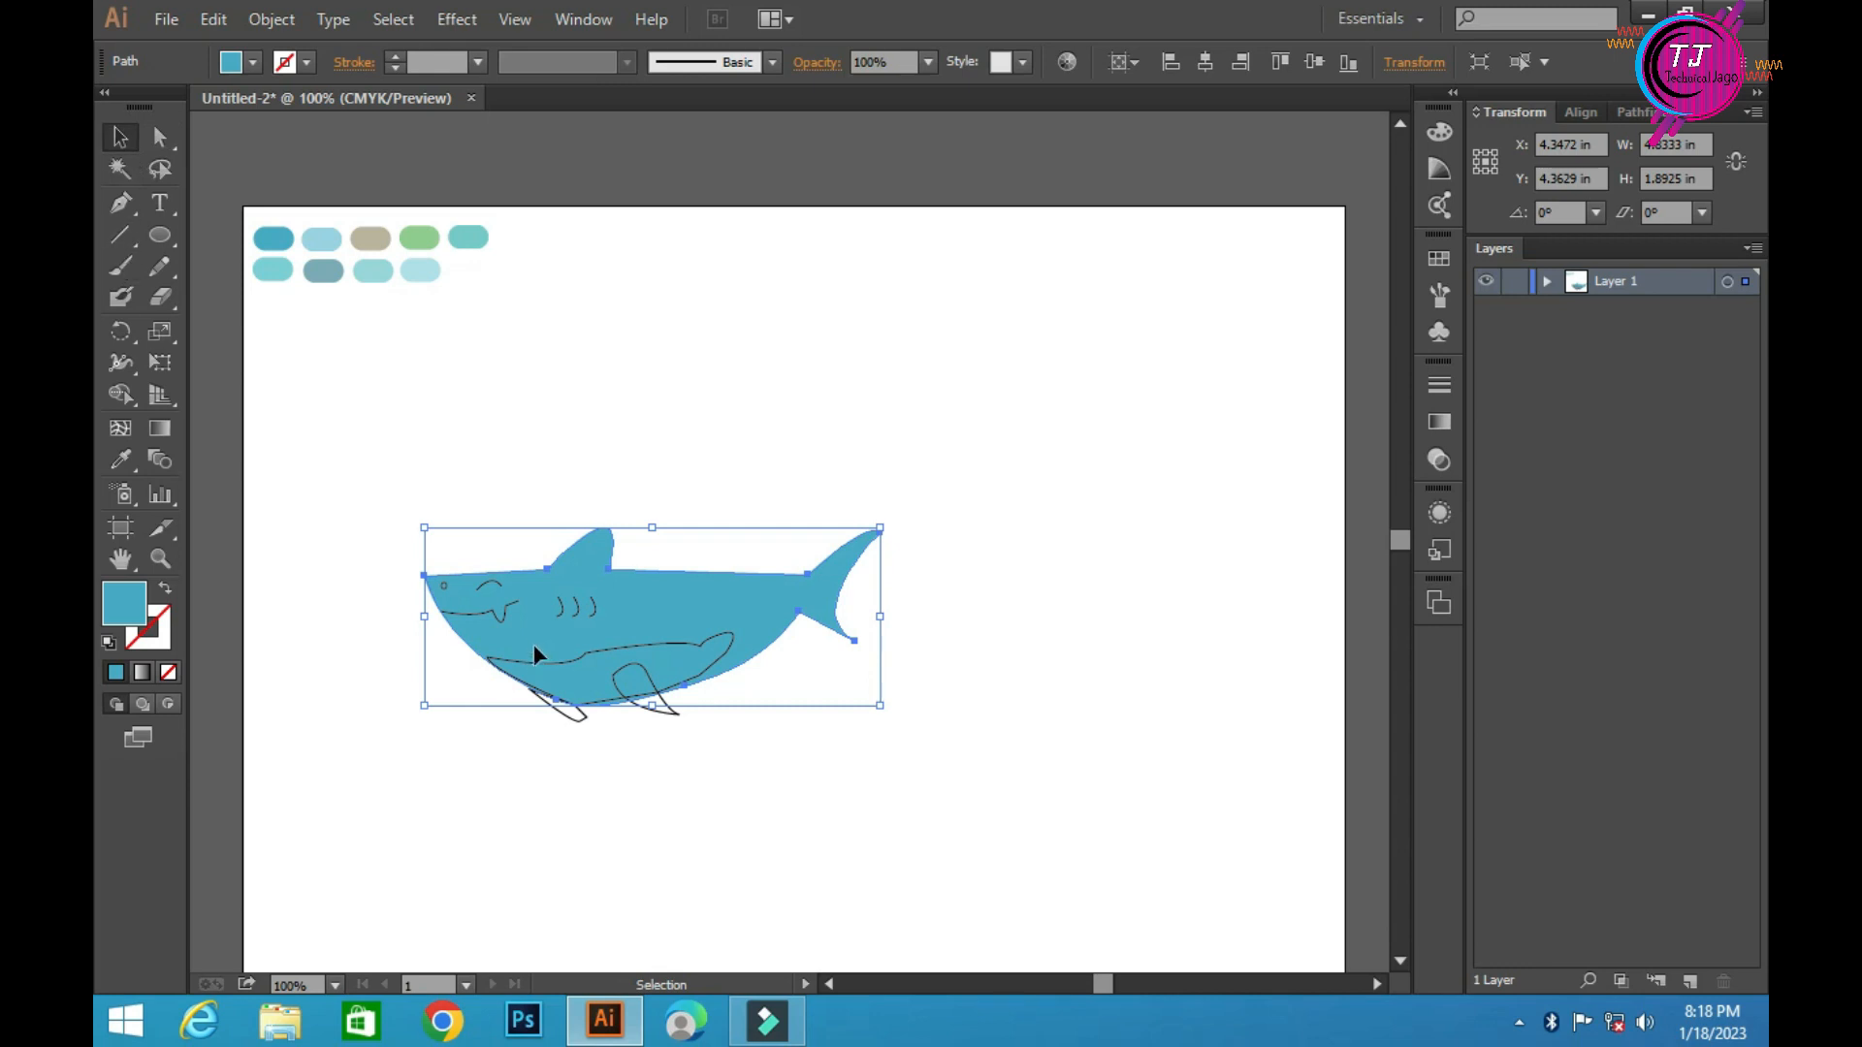
click(568, 659)
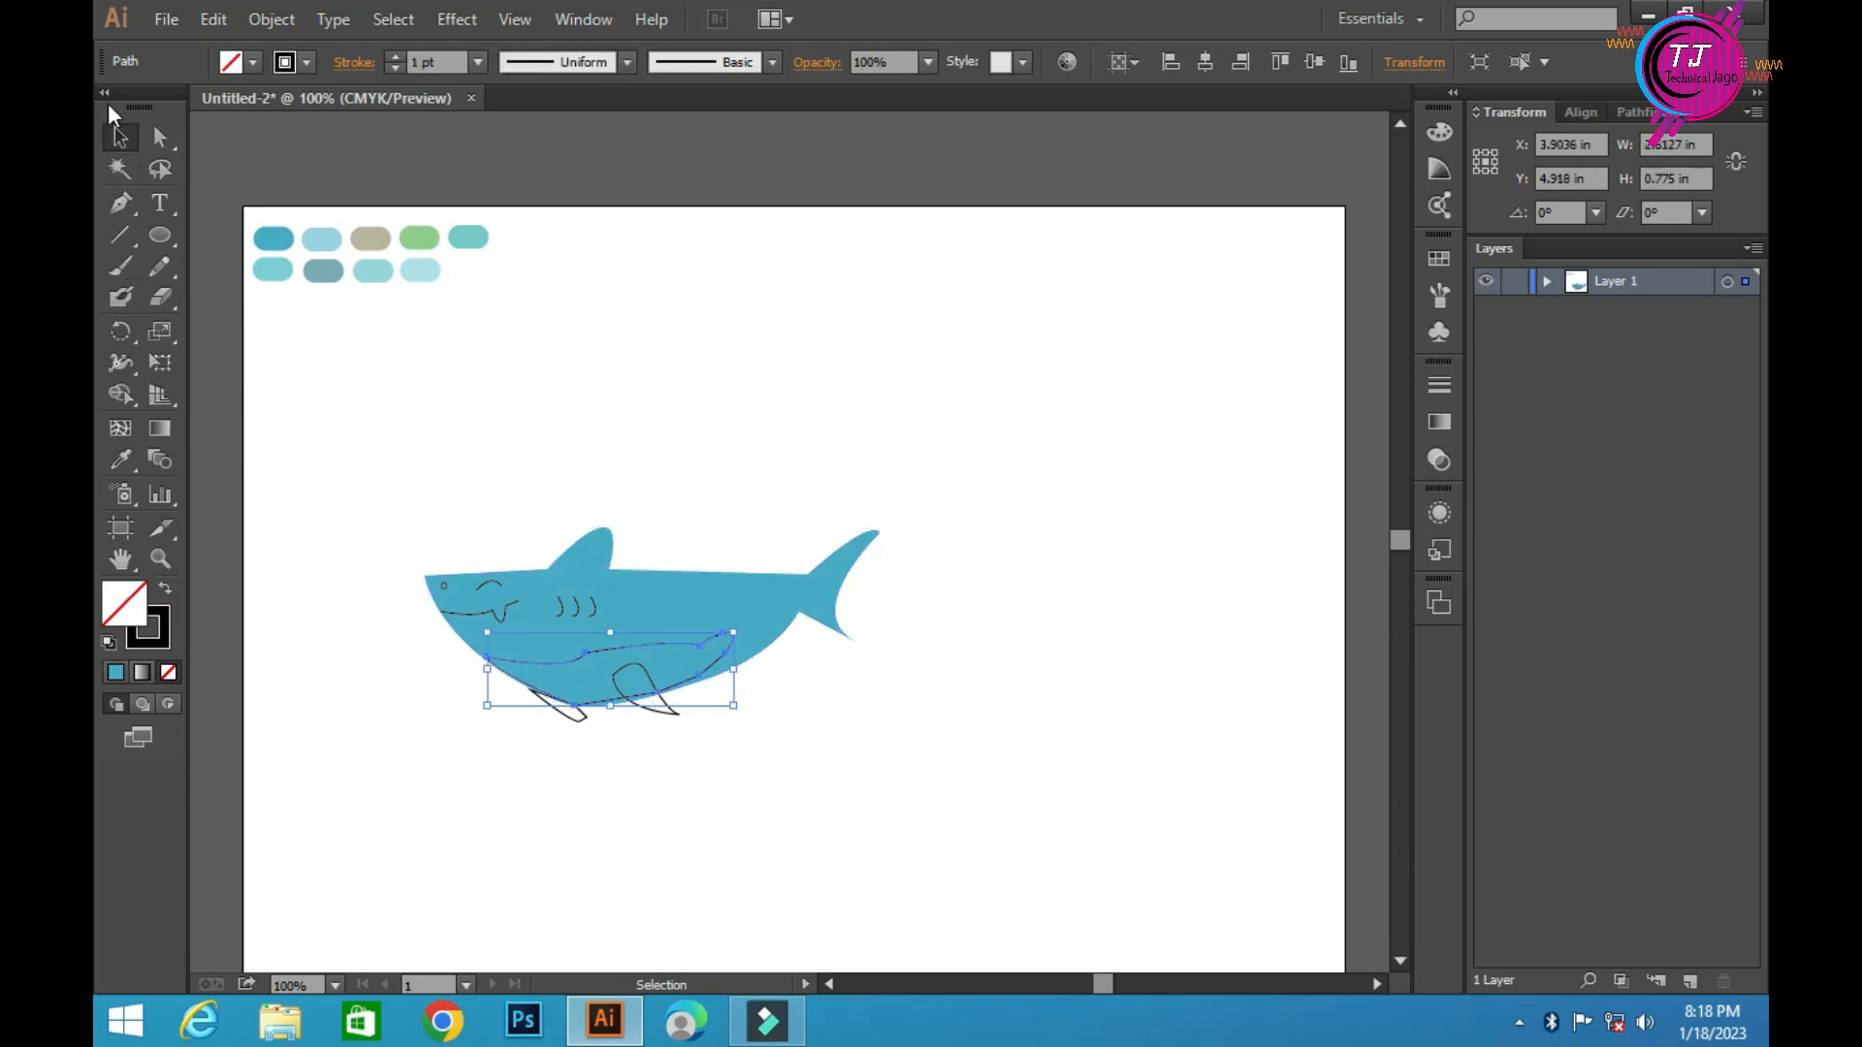
click(123, 460)
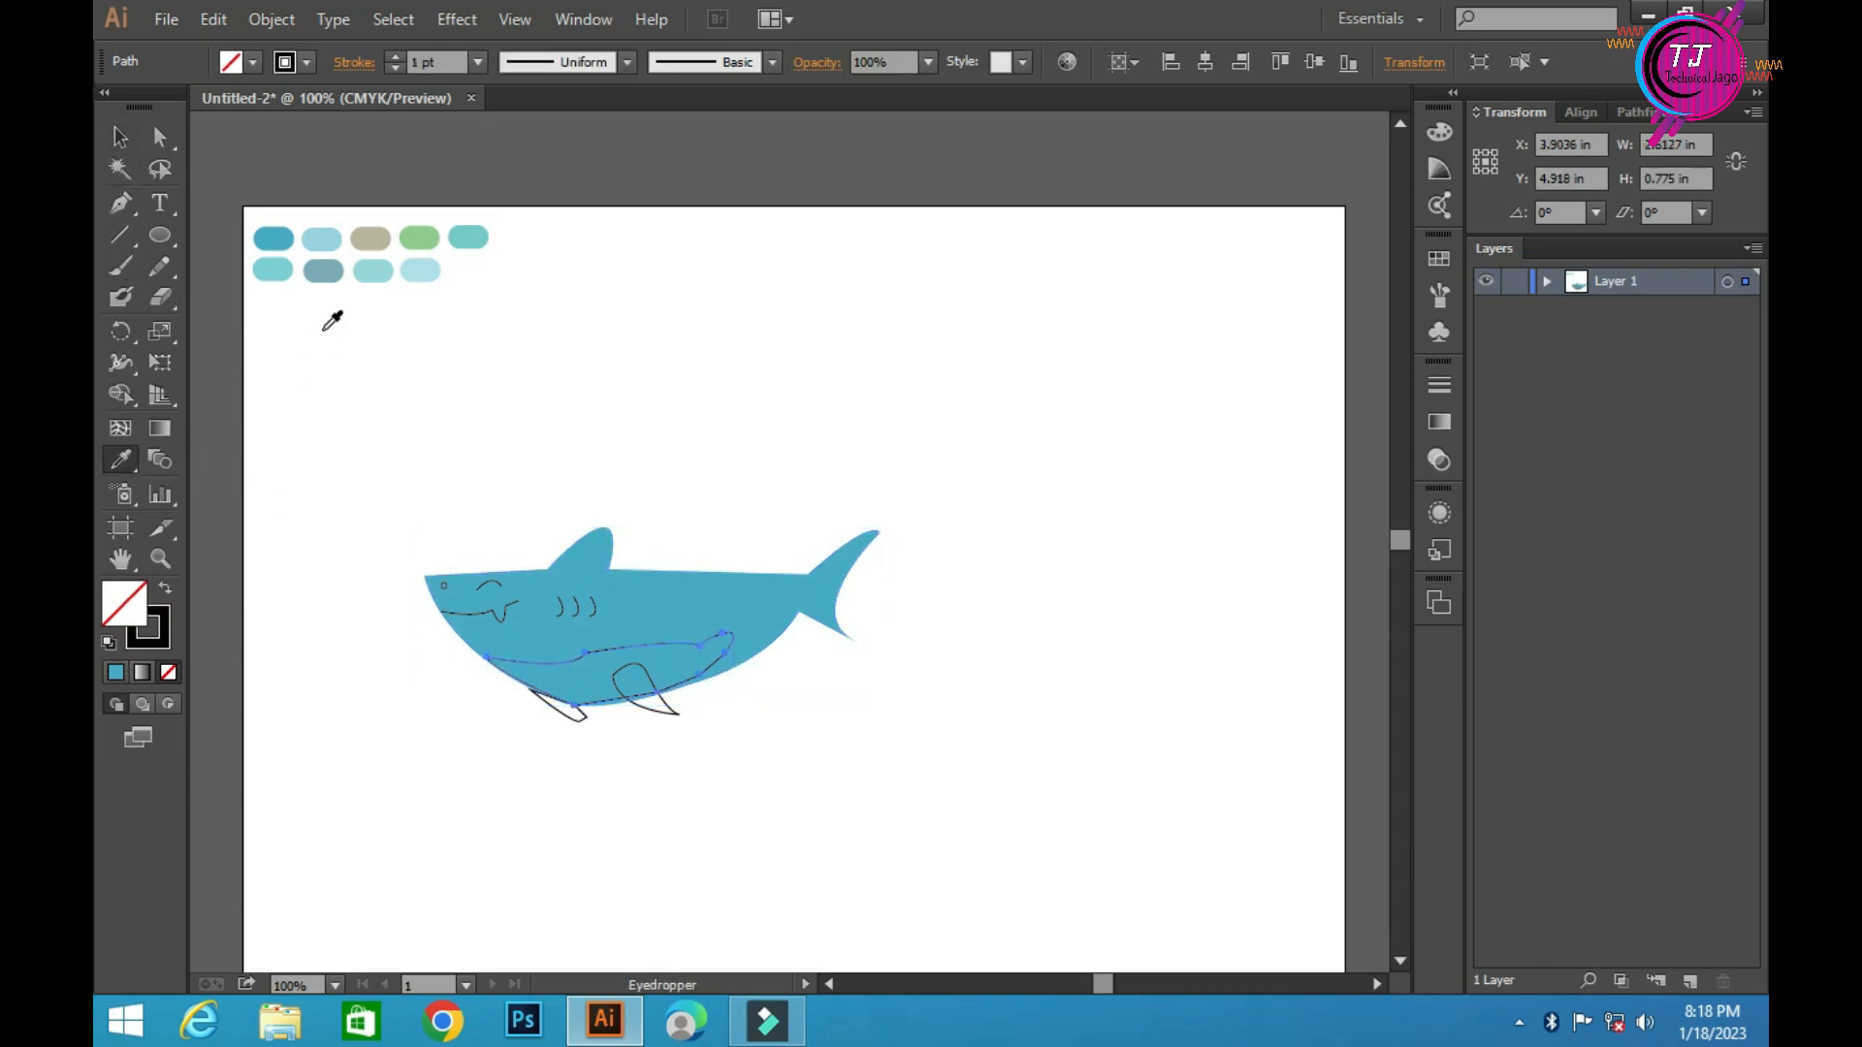
click(315, 241)
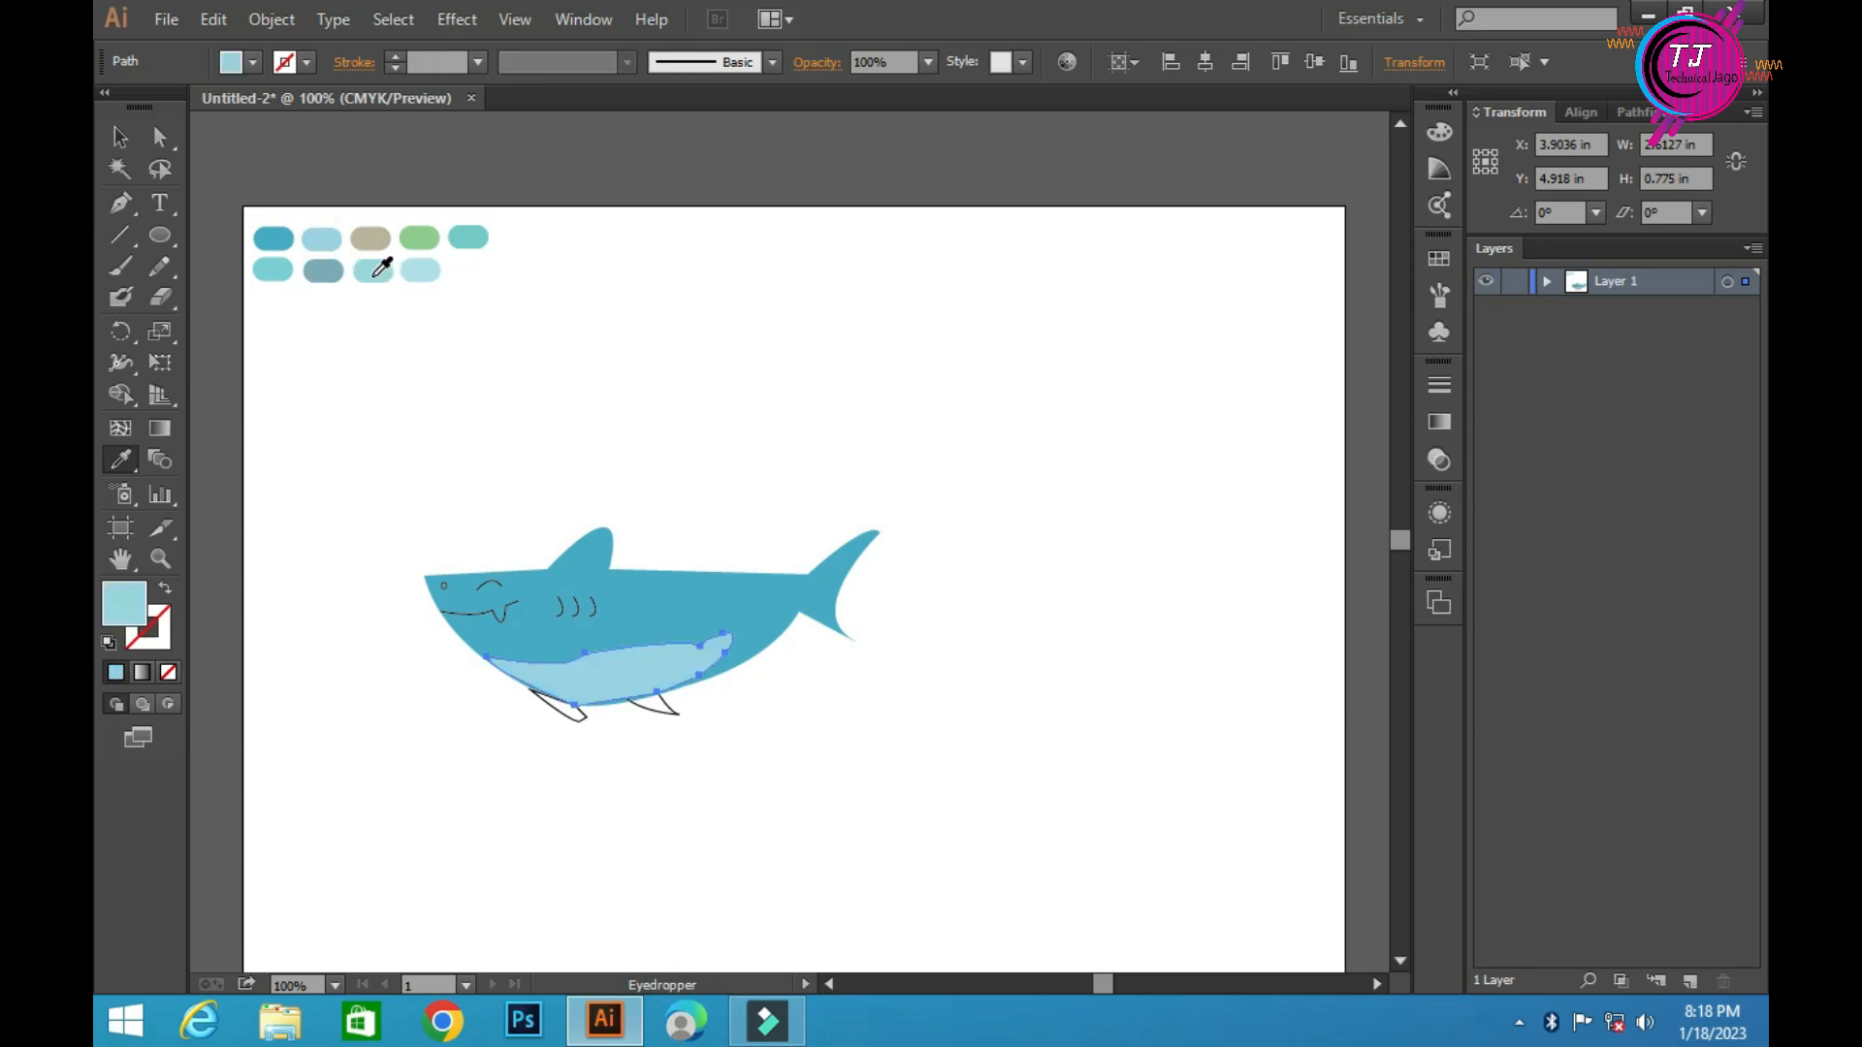
click(417, 269)
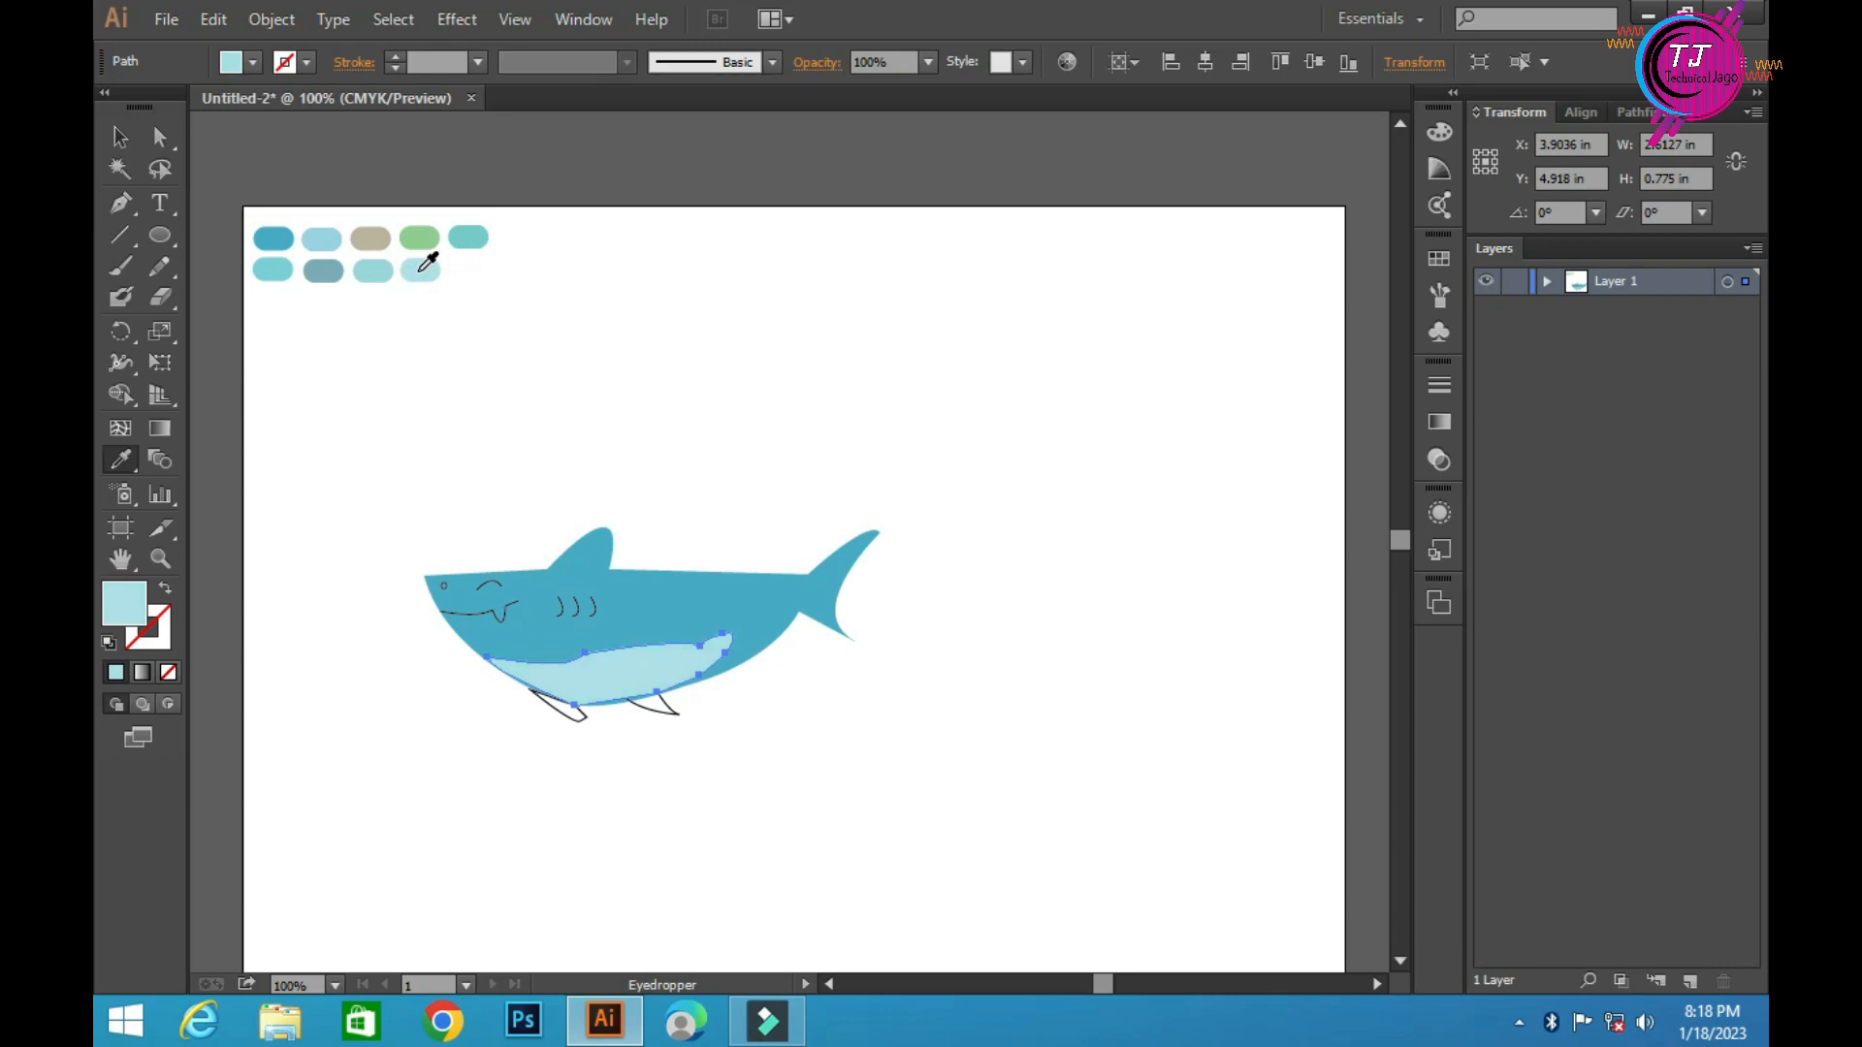
double_click(120, 137)
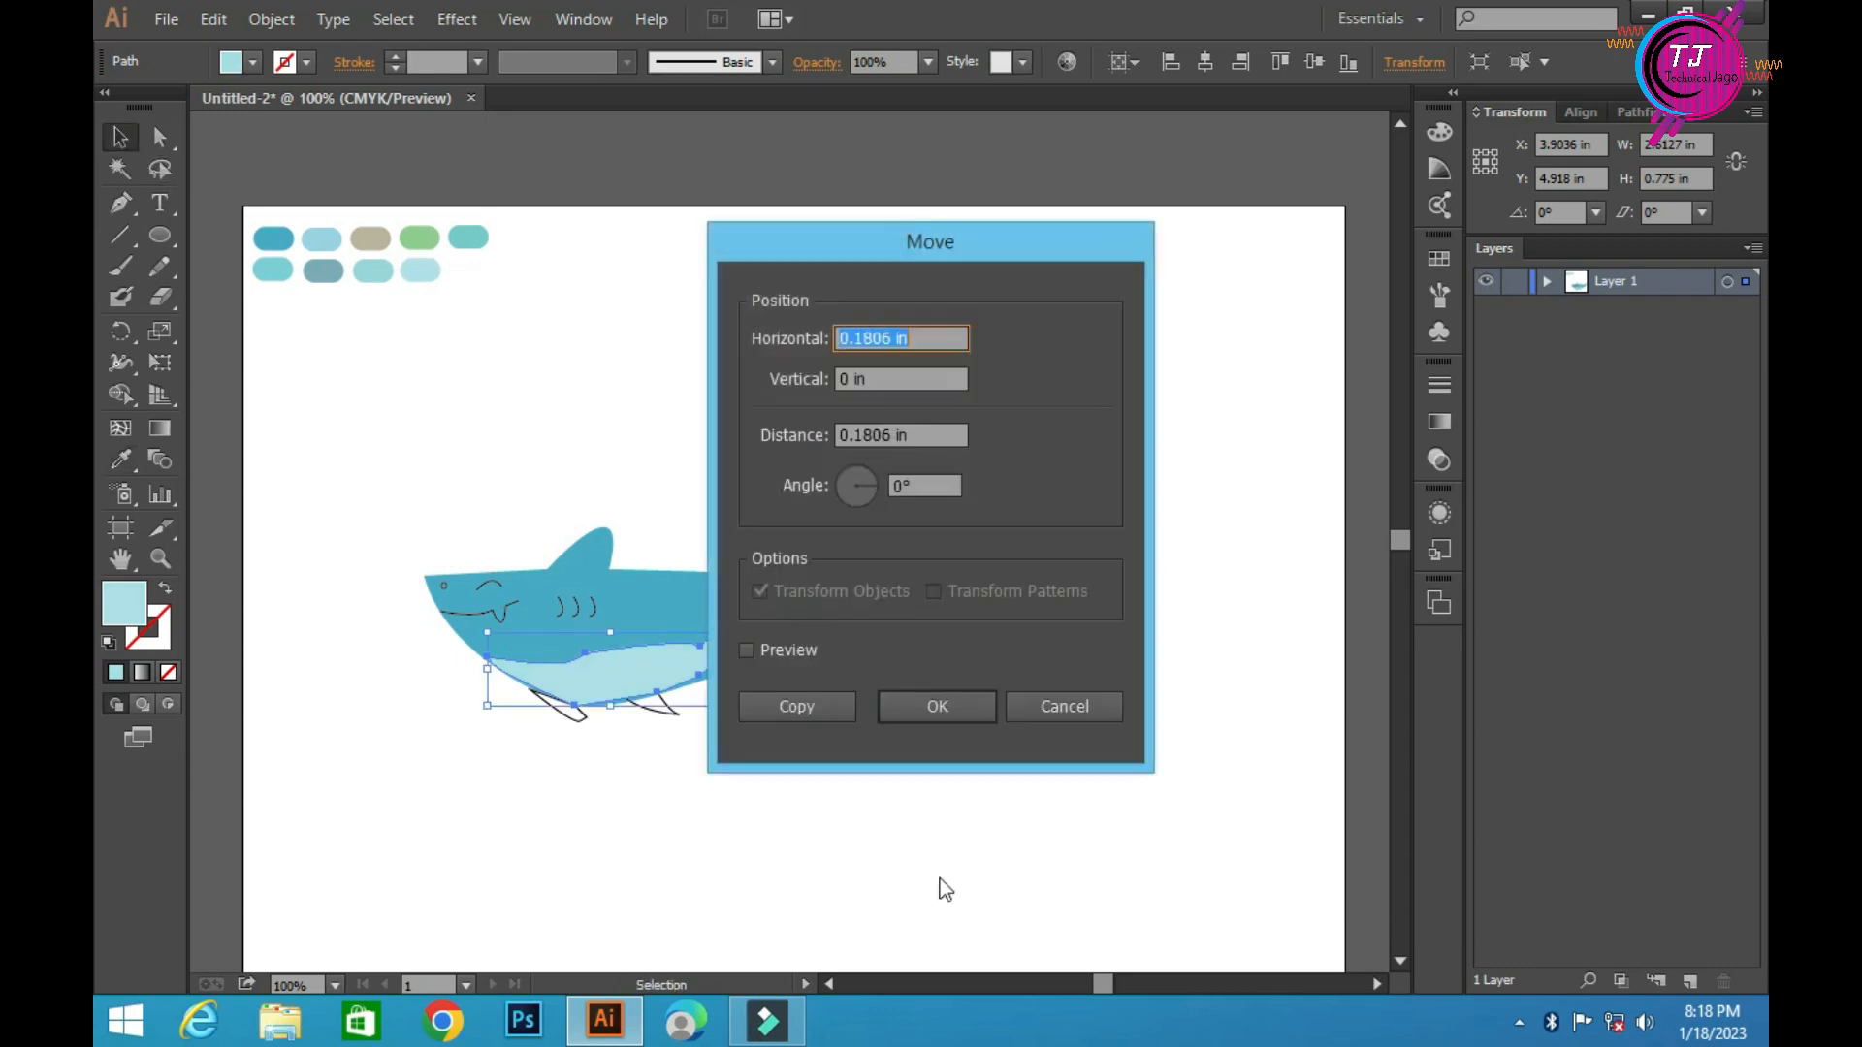
click(983, 717)
click(684, 727)
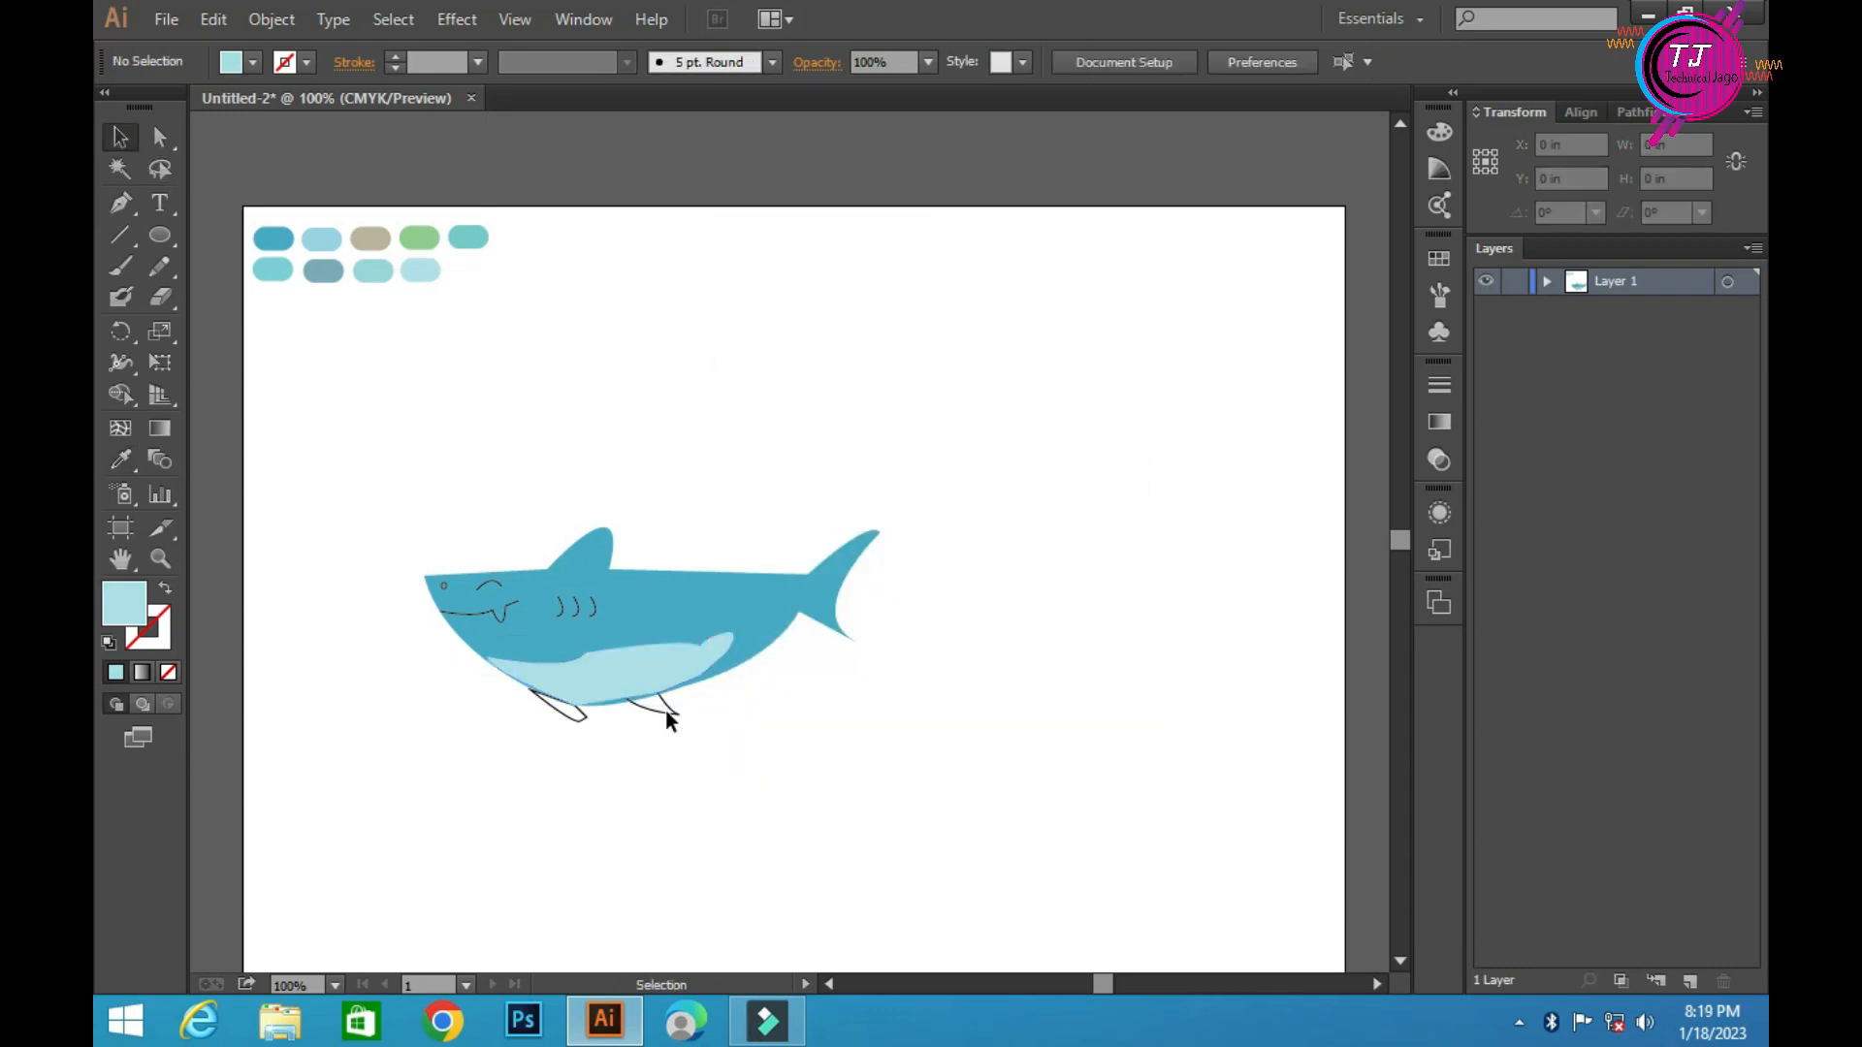
Fill the pectoral fin behind the belly's lowest point with the teal last swatch of the palette's first row, then deselect it
click(662, 708)
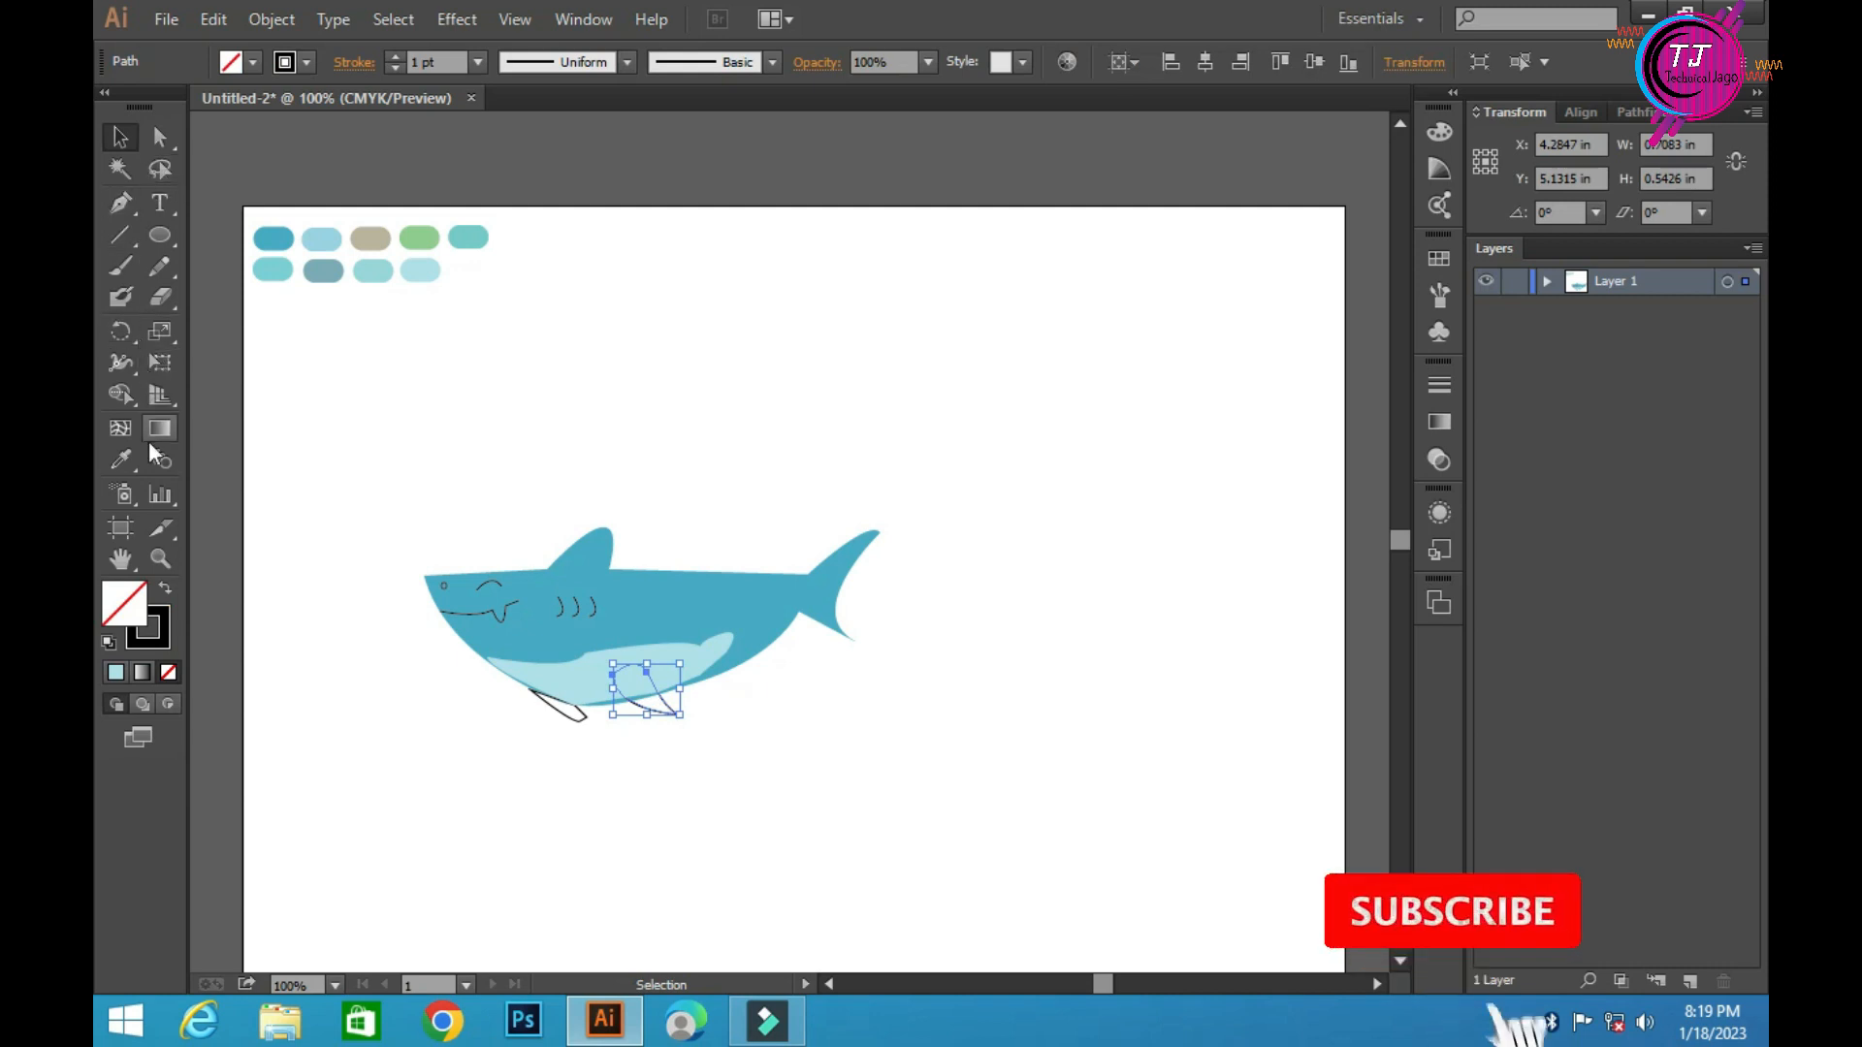
click(120, 461)
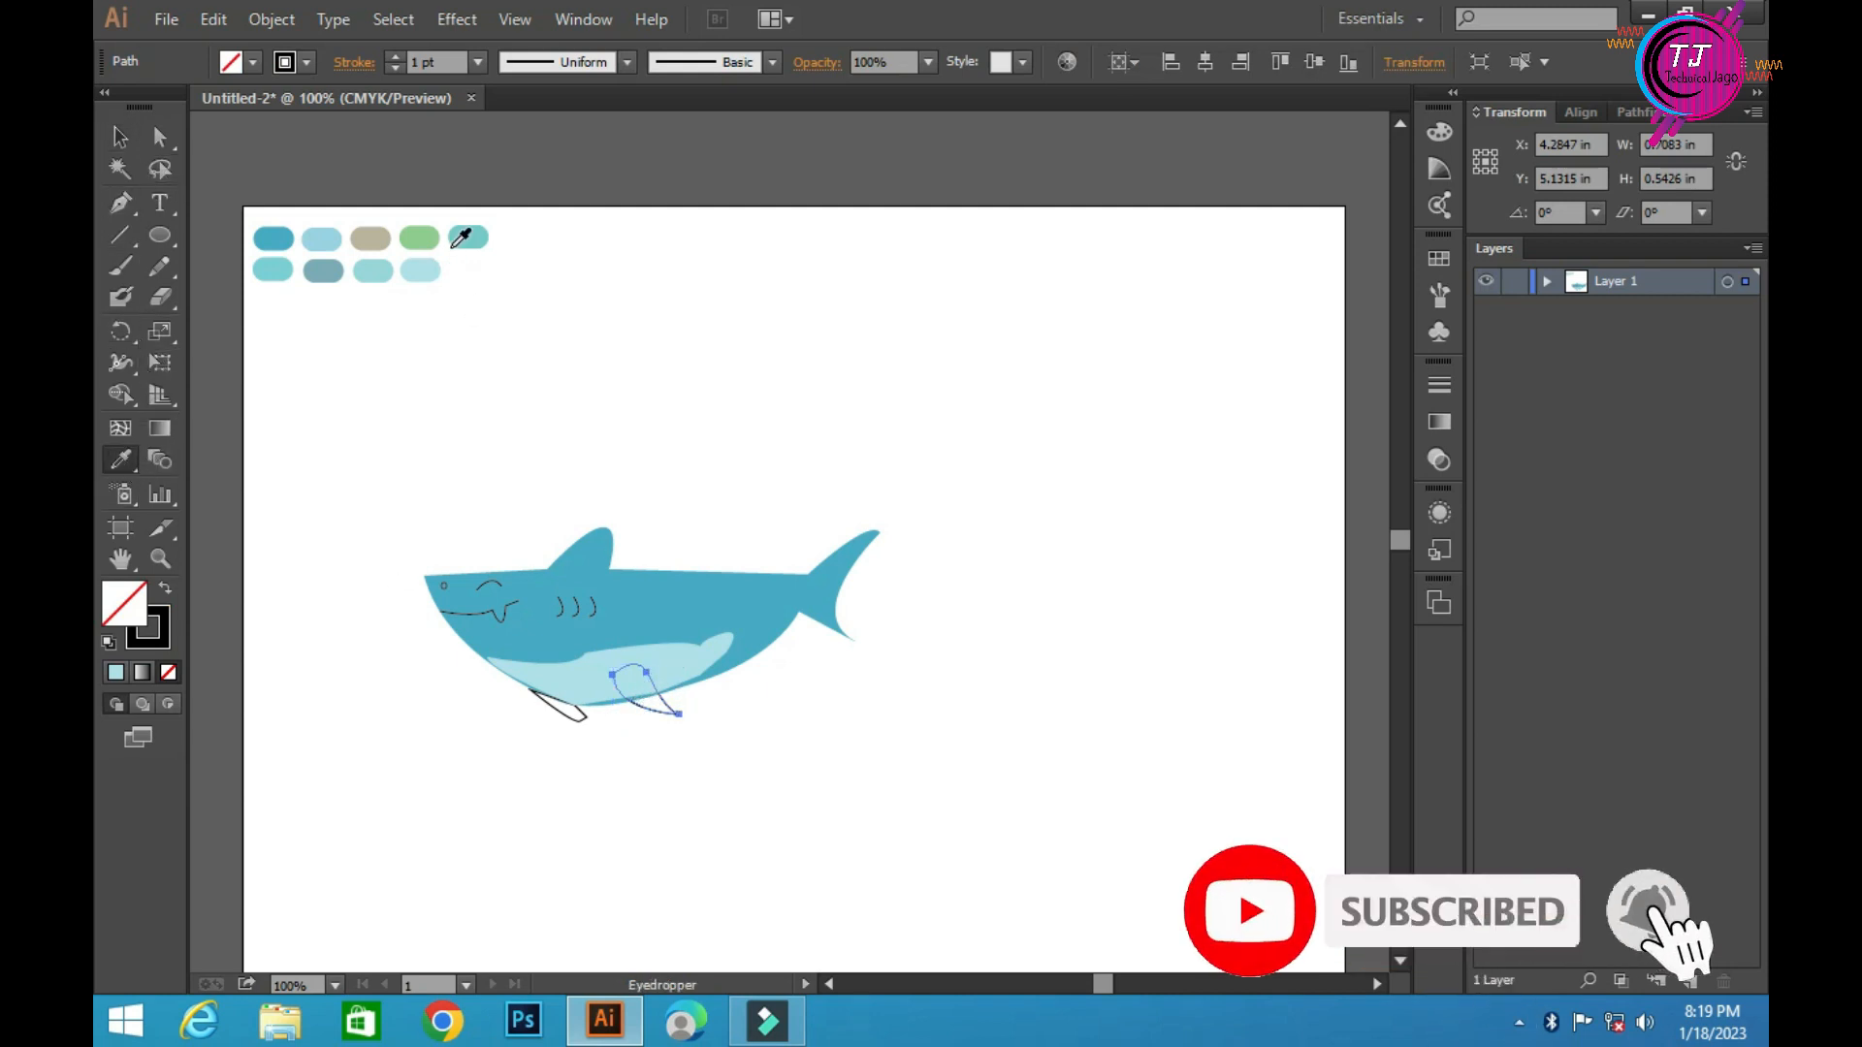
click(274, 237)
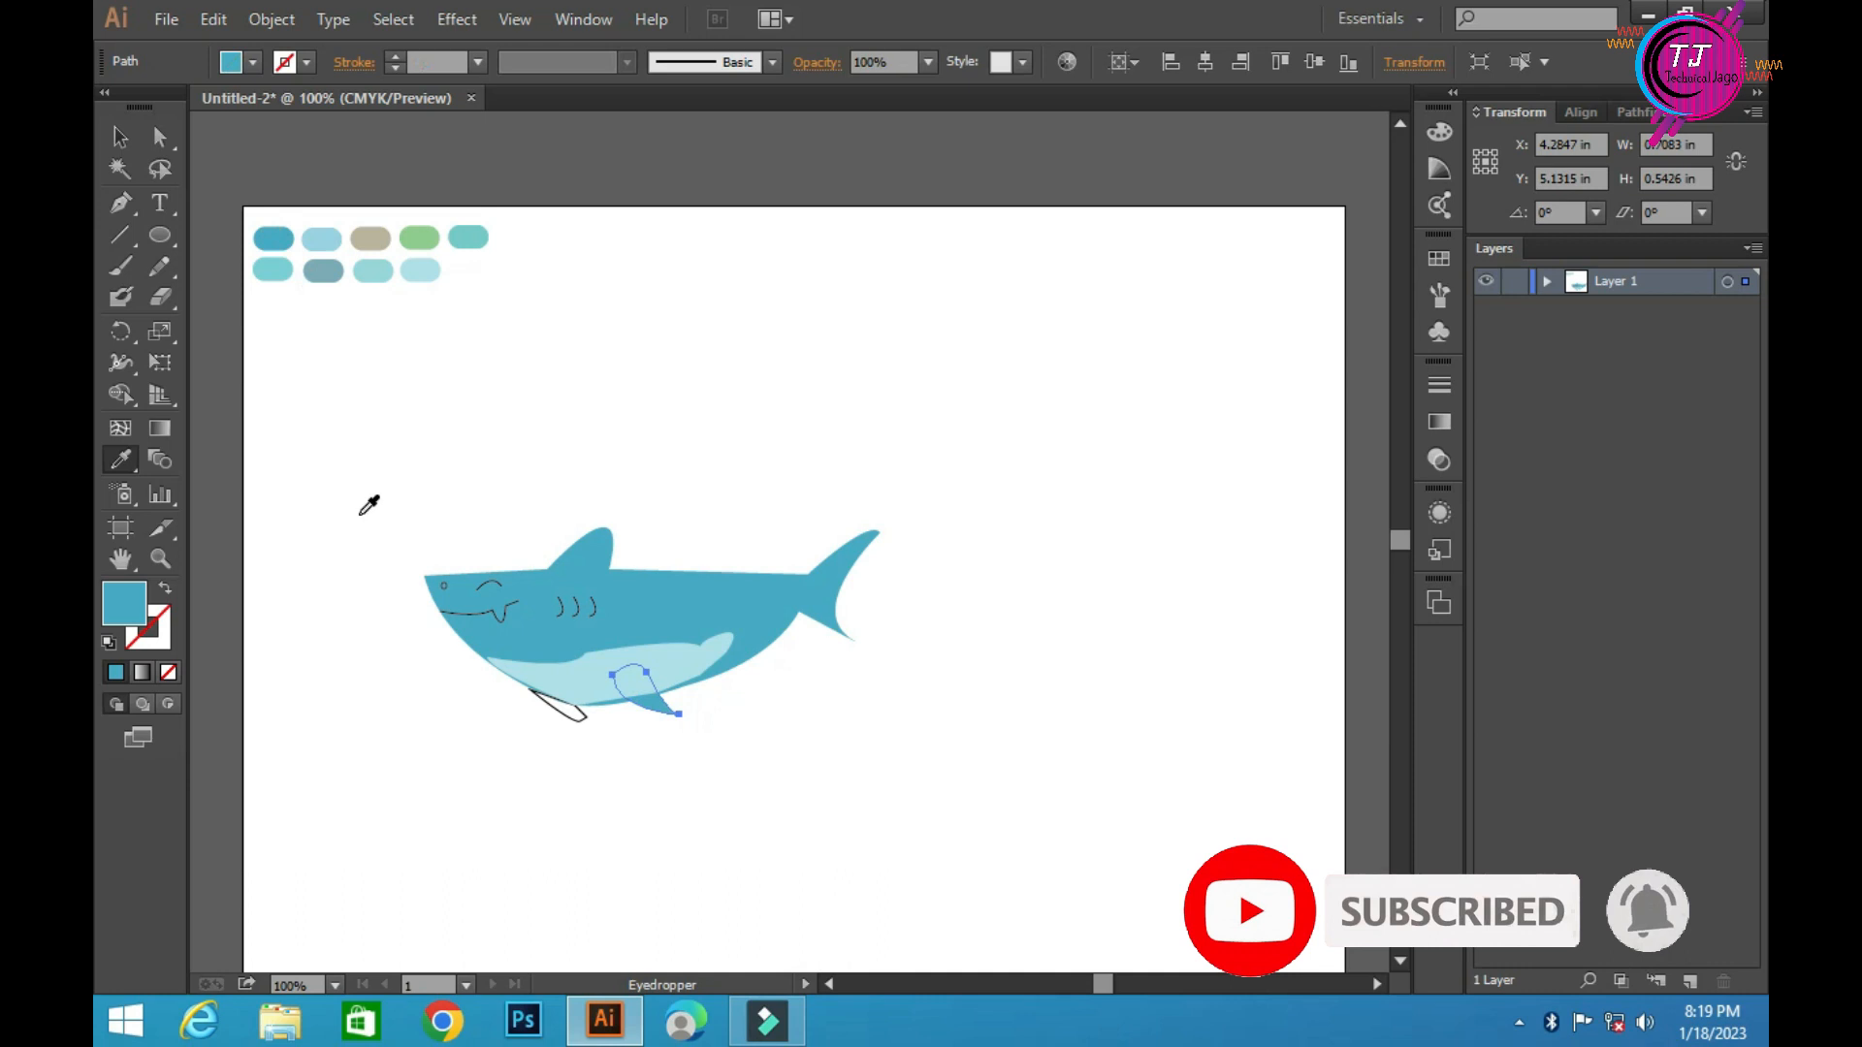
click(752, 453)
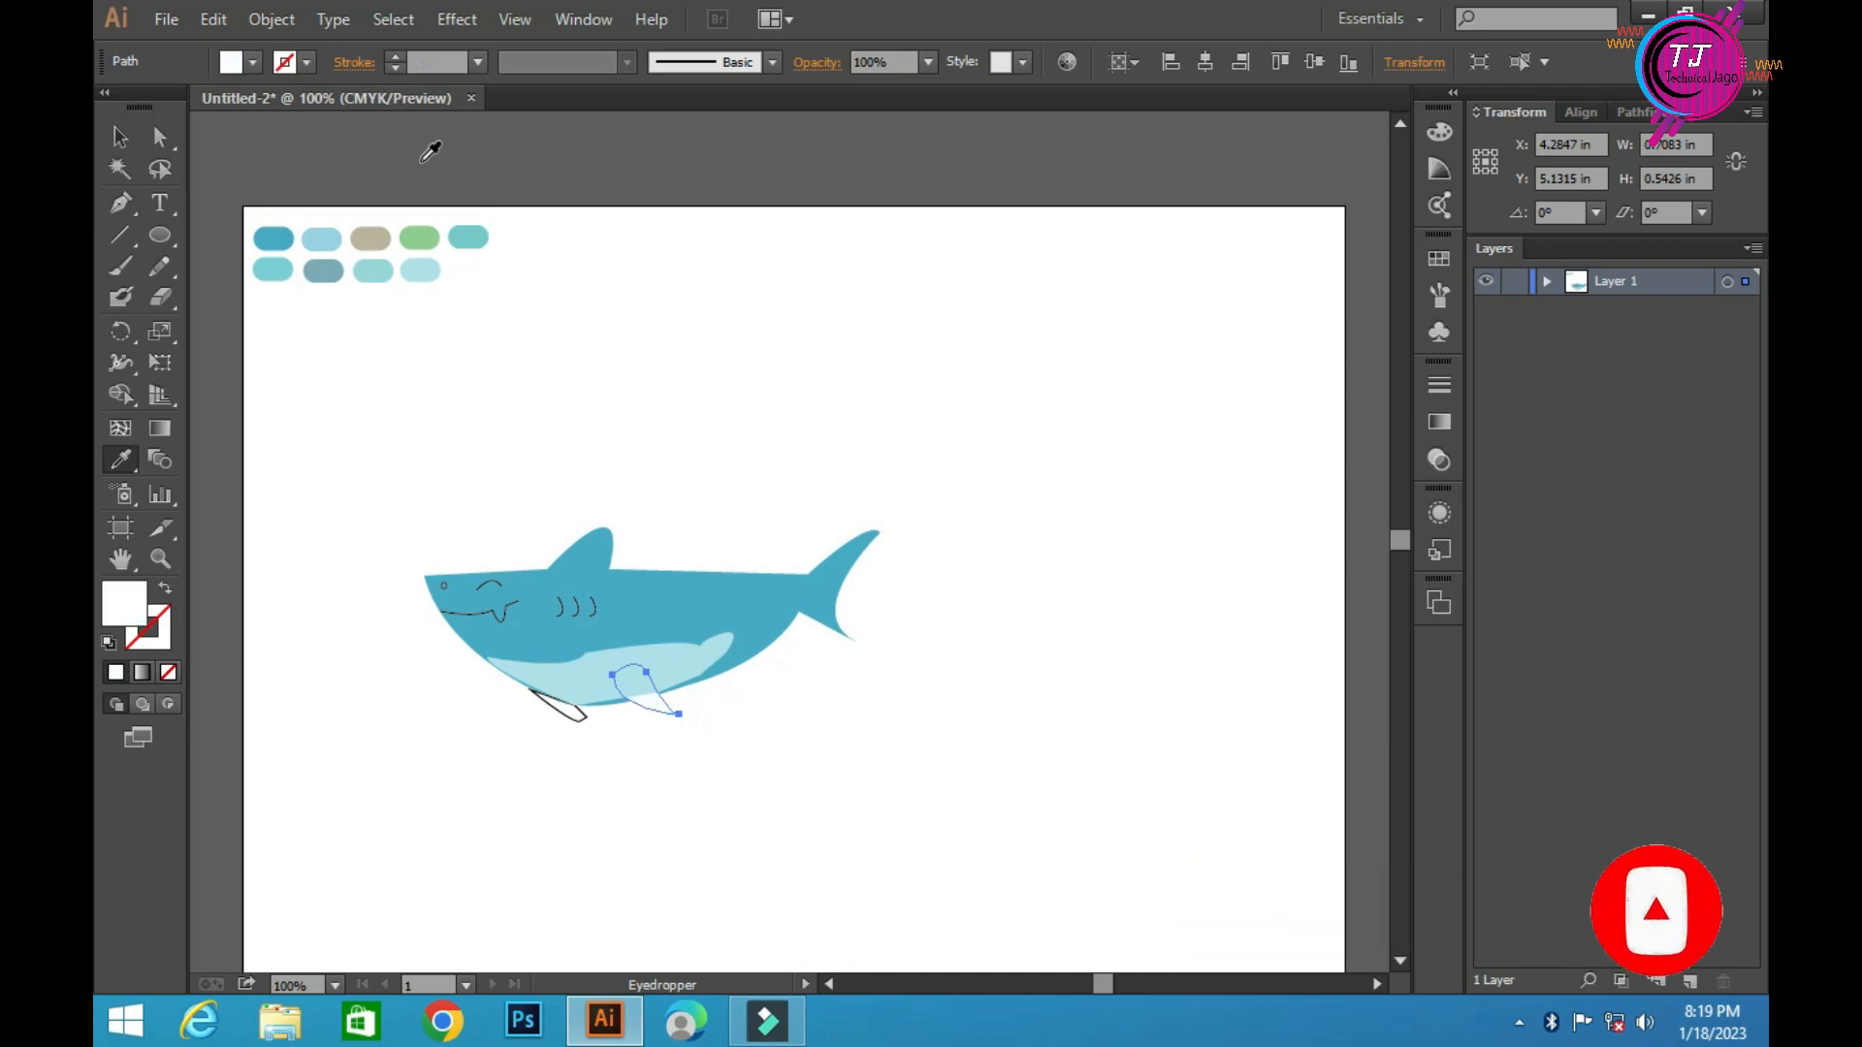
click(464, 233)
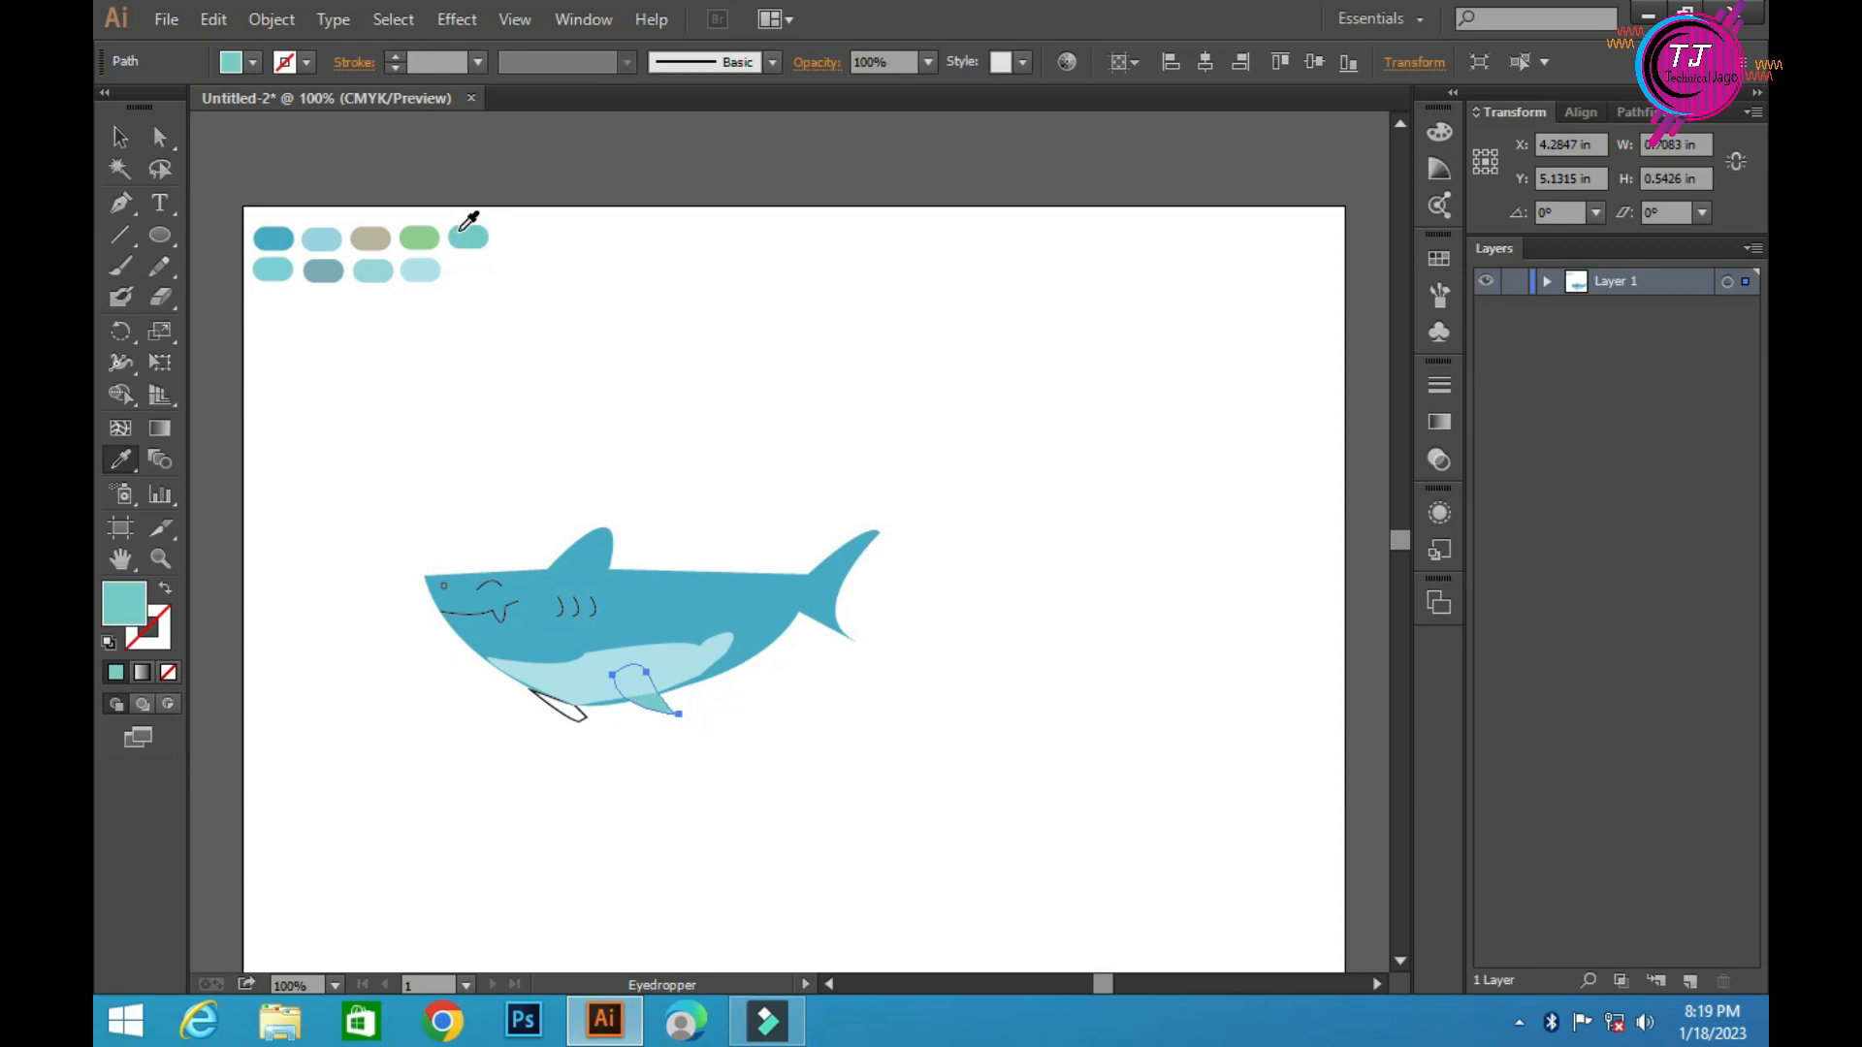
click(120, 137)
click(452, 646)
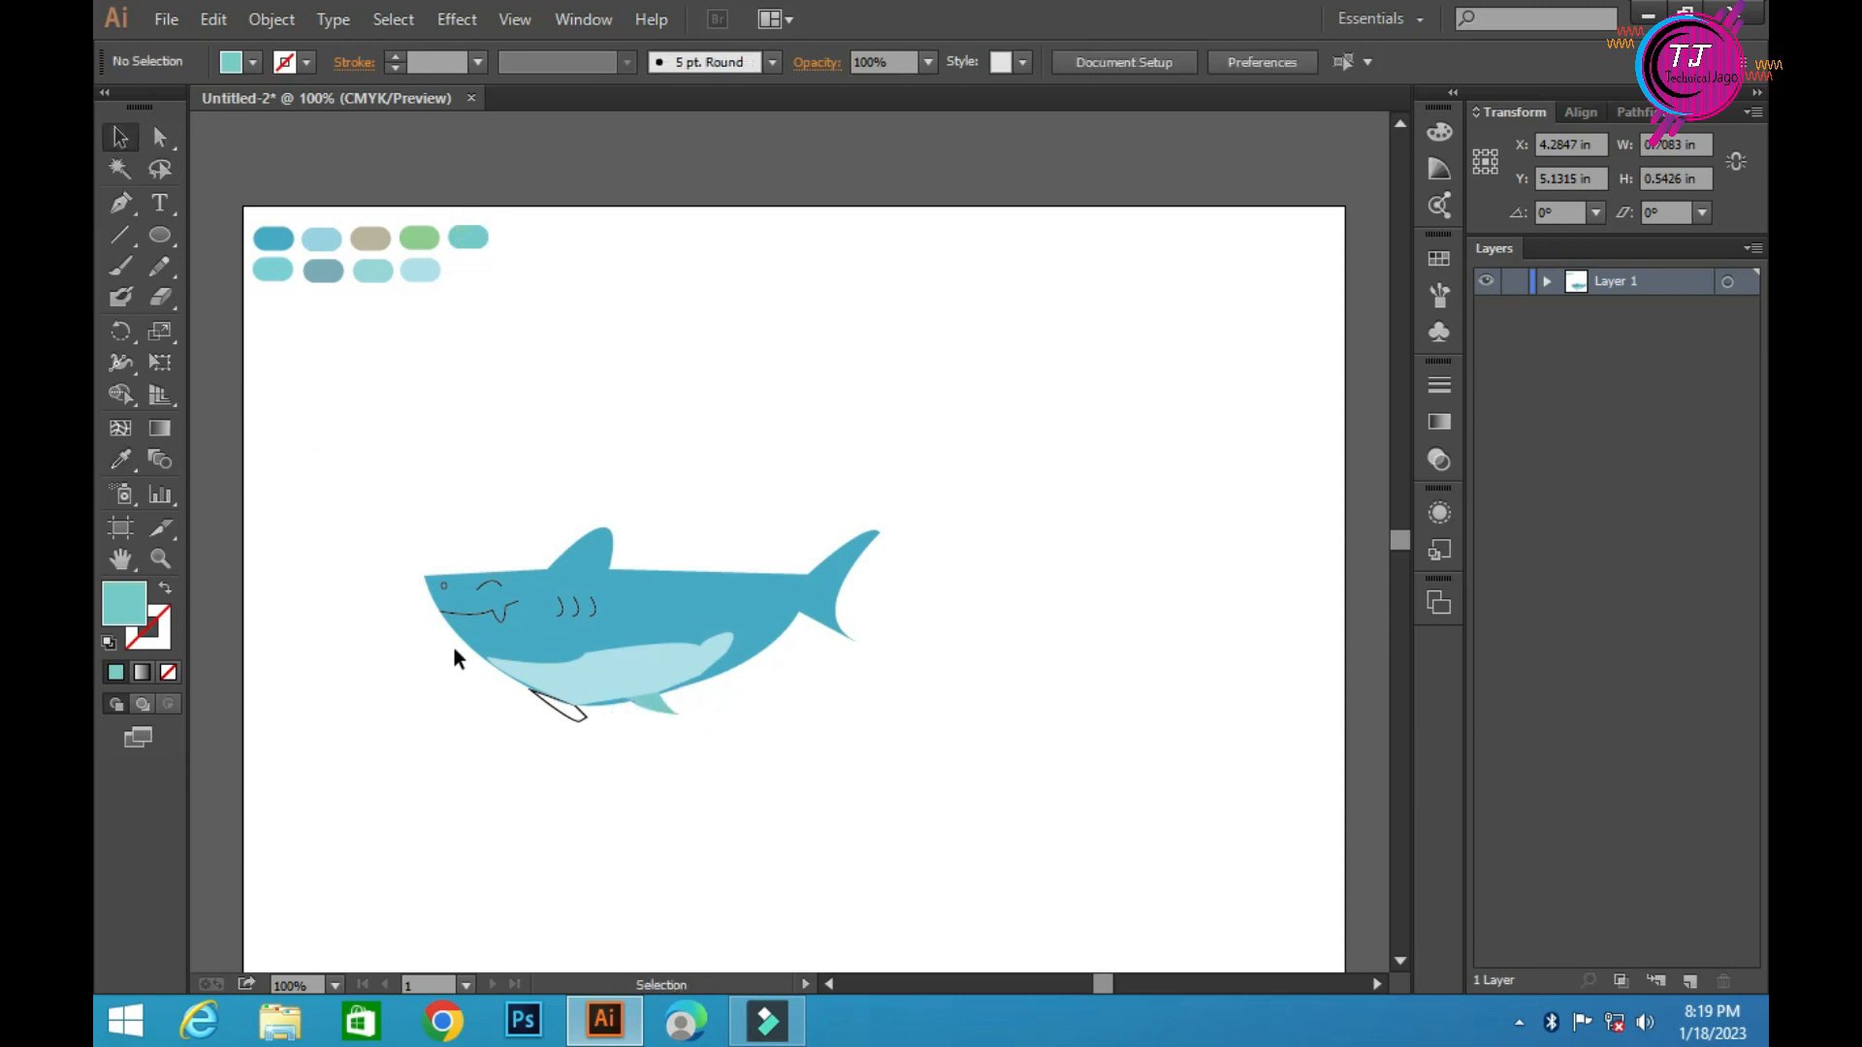
Fill the narrow front fin below the belly with the same teal swatch from the palette's first row, then deselect it
click(569, 709)
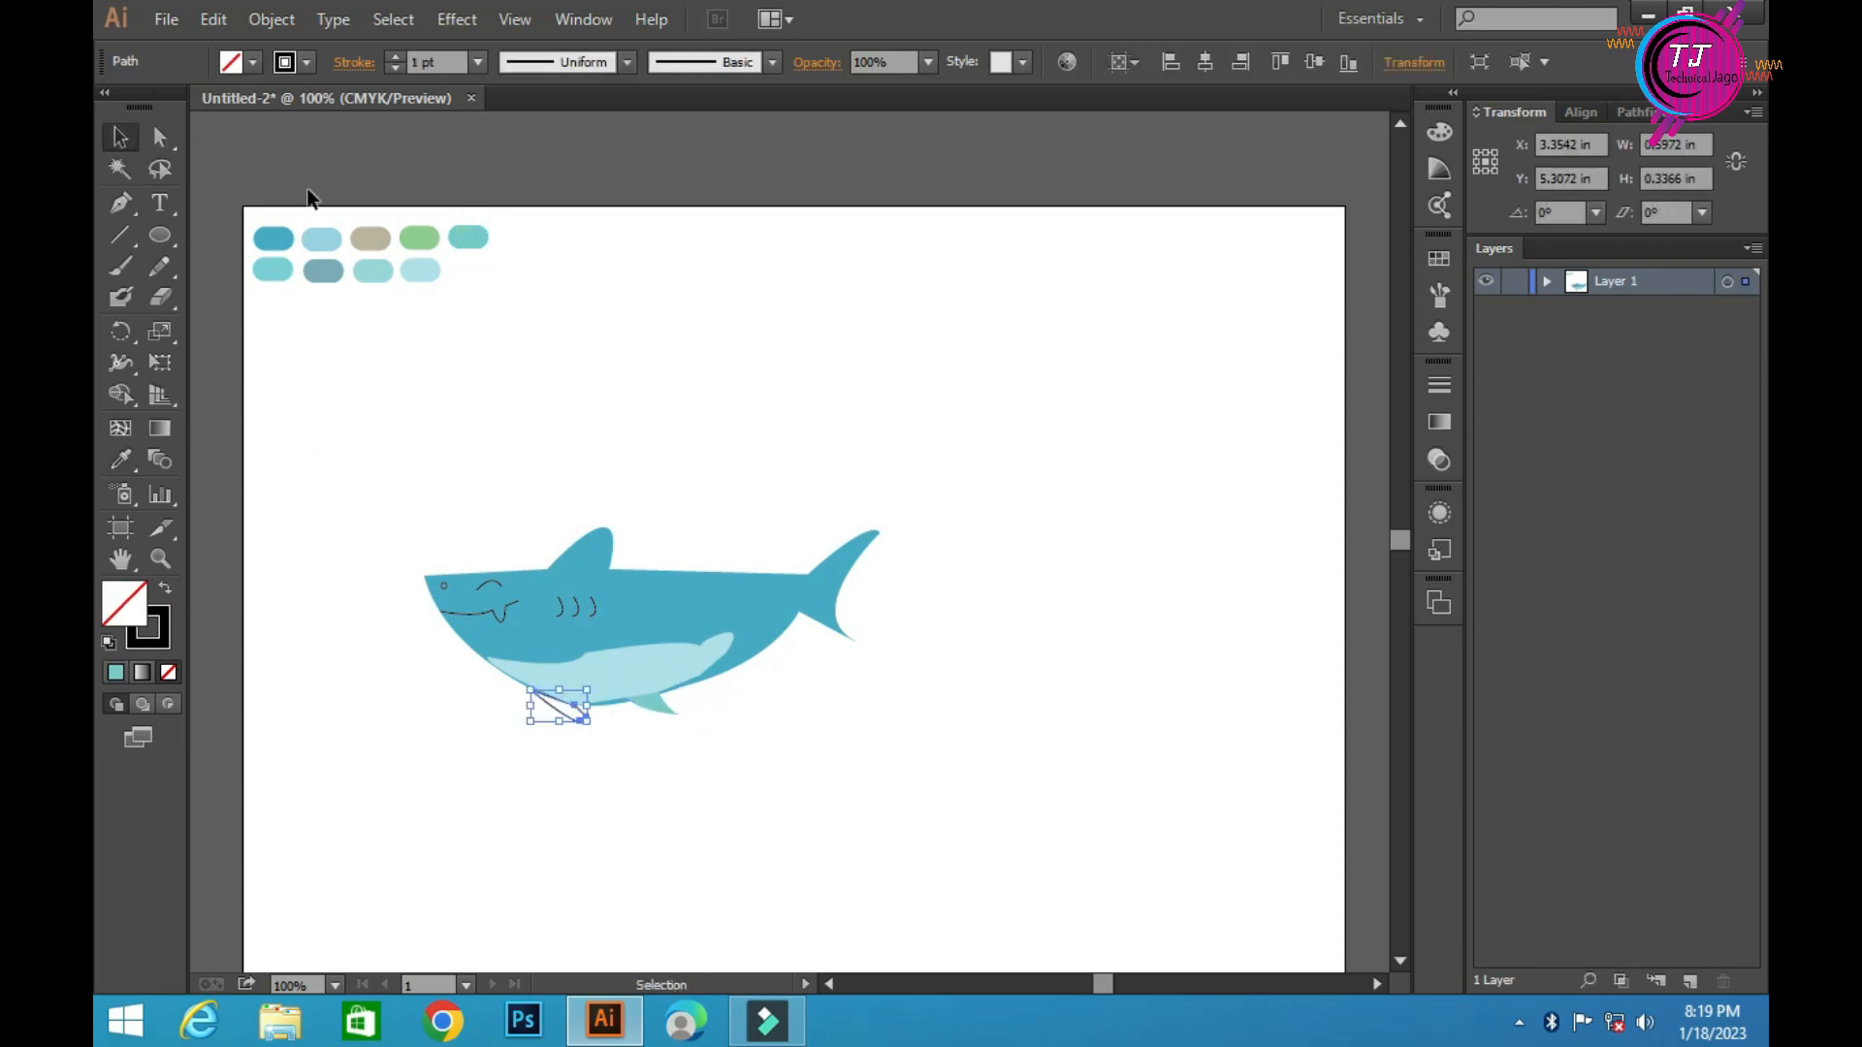
click(118, 461)
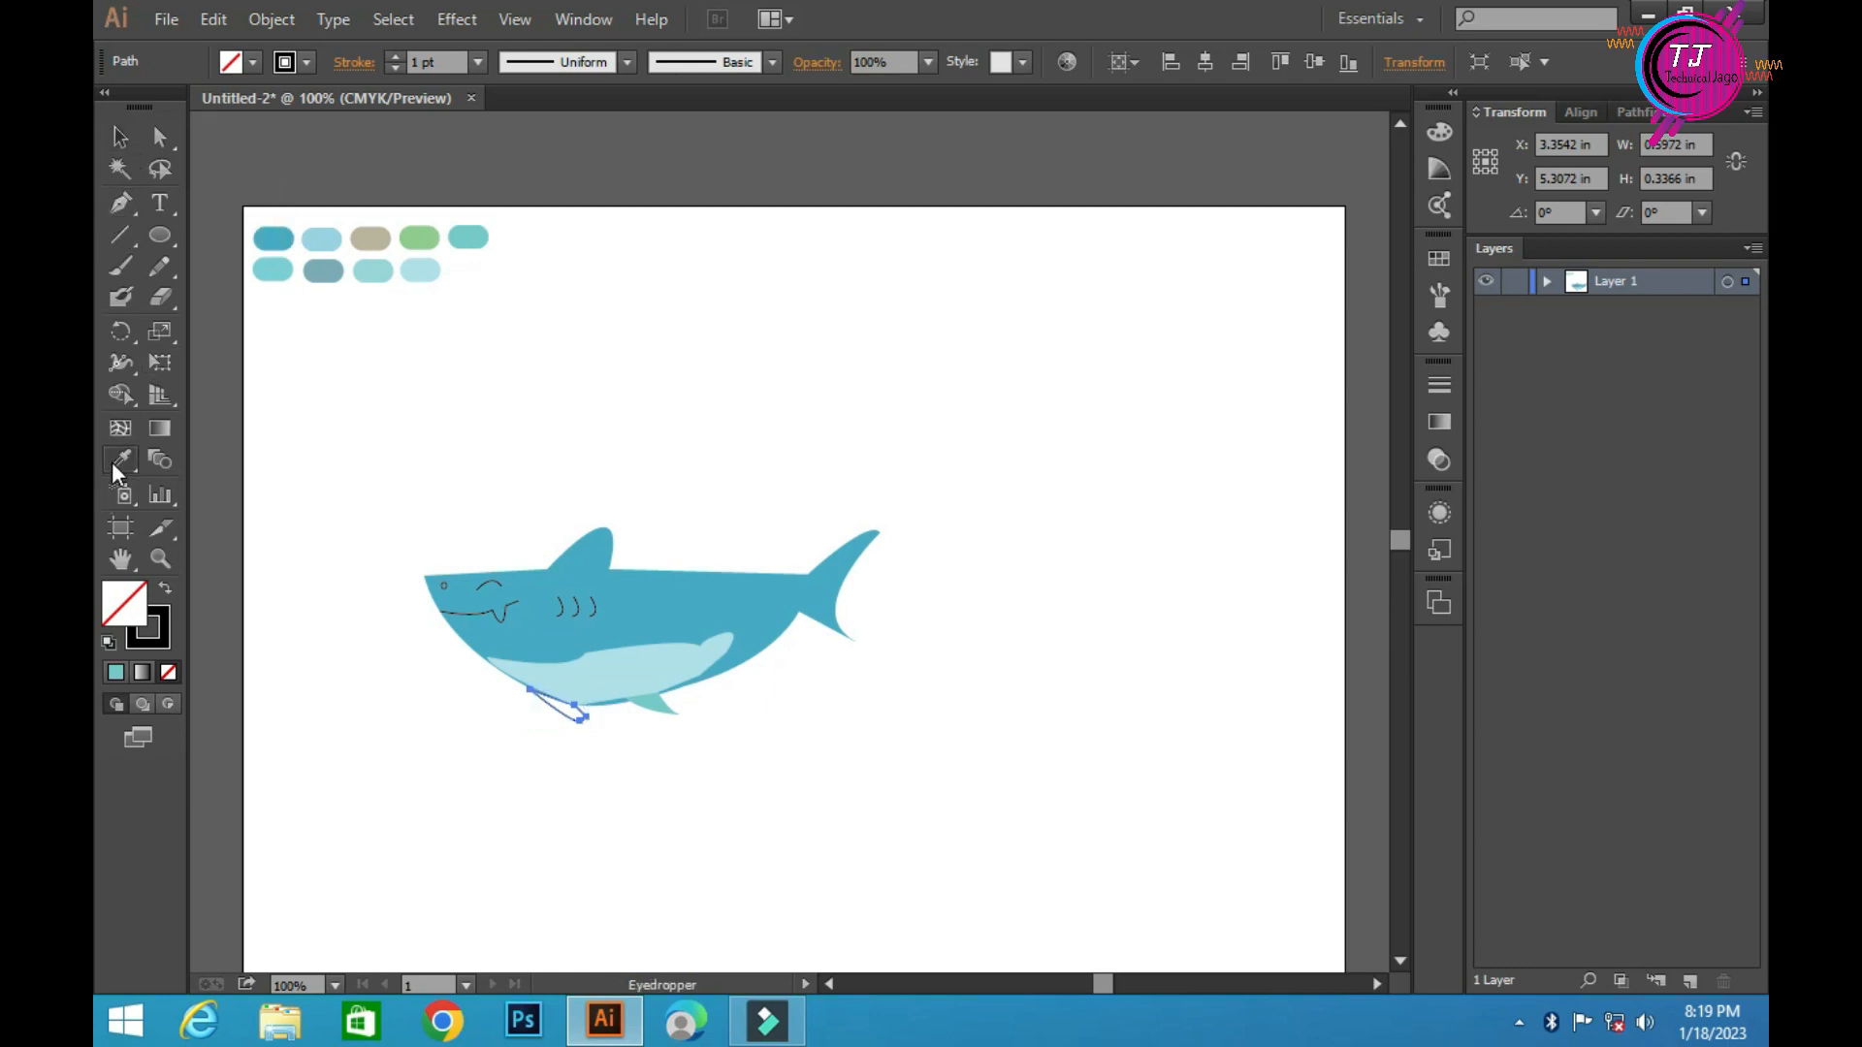
click(471, 236)
click(121, 138)
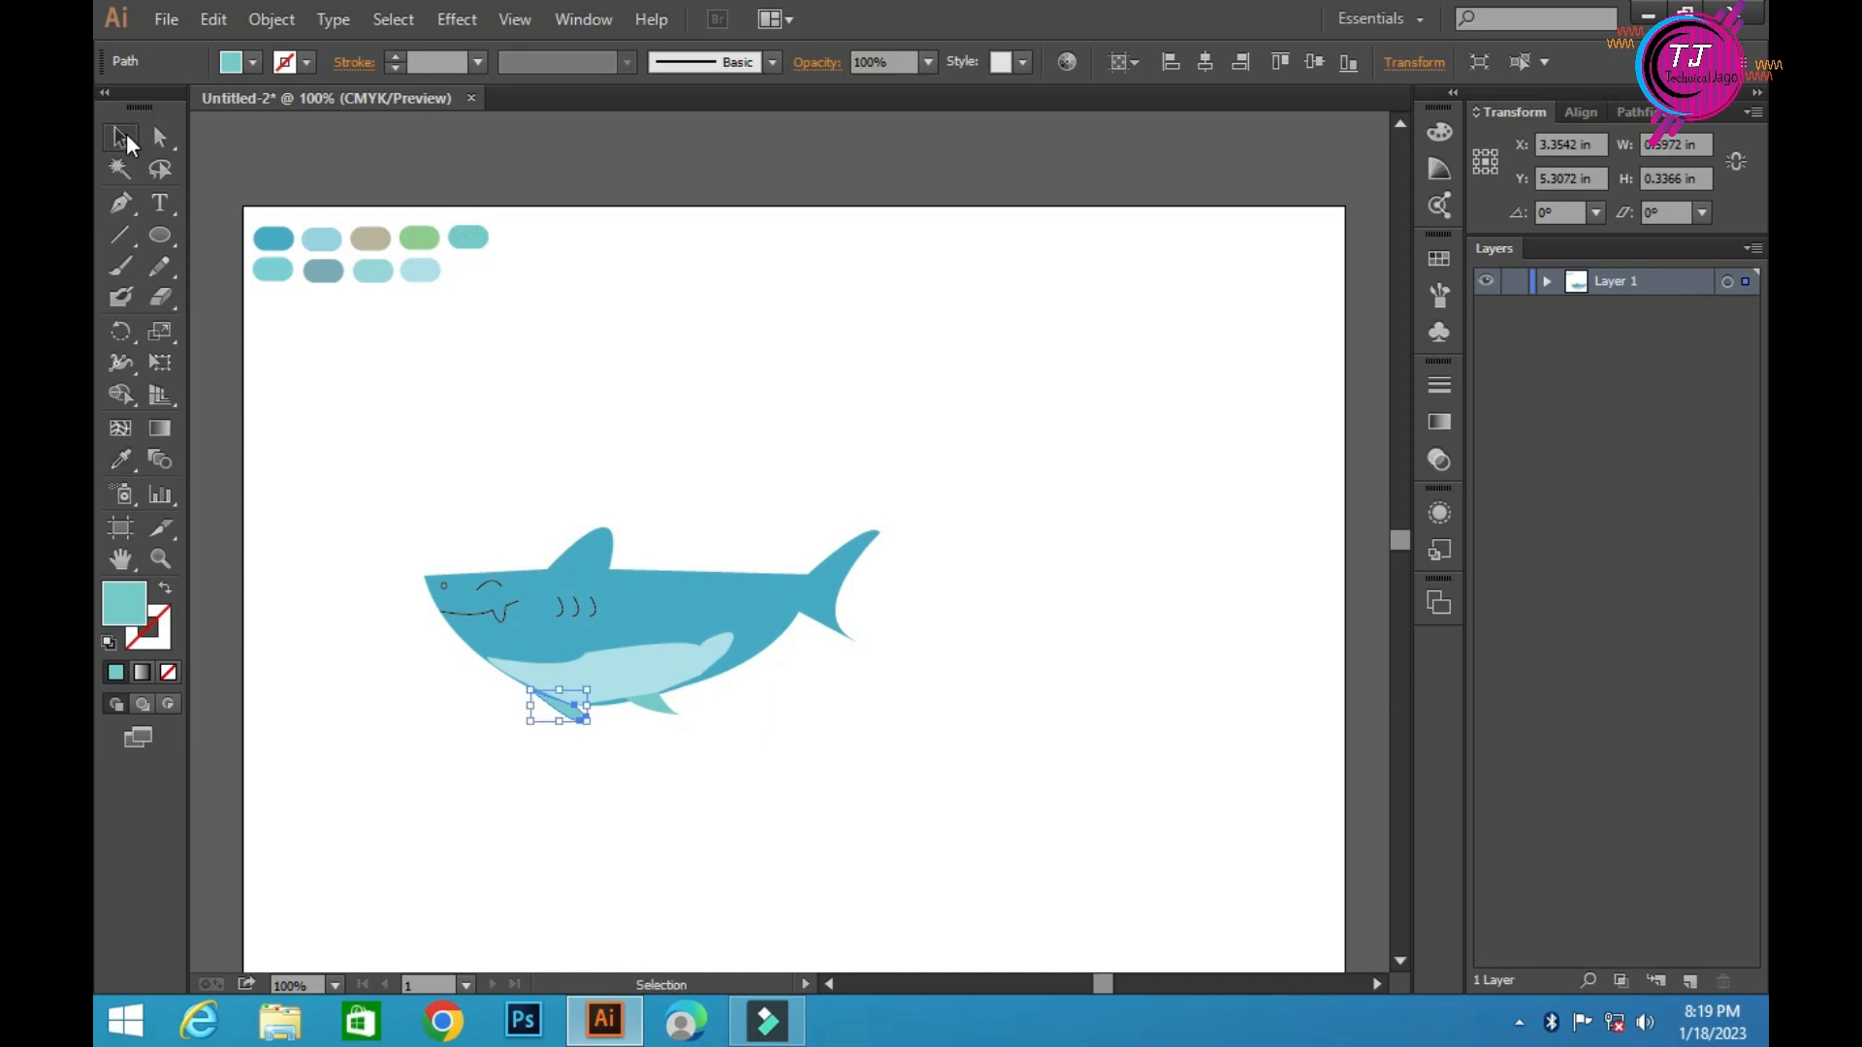
click(827, 348)
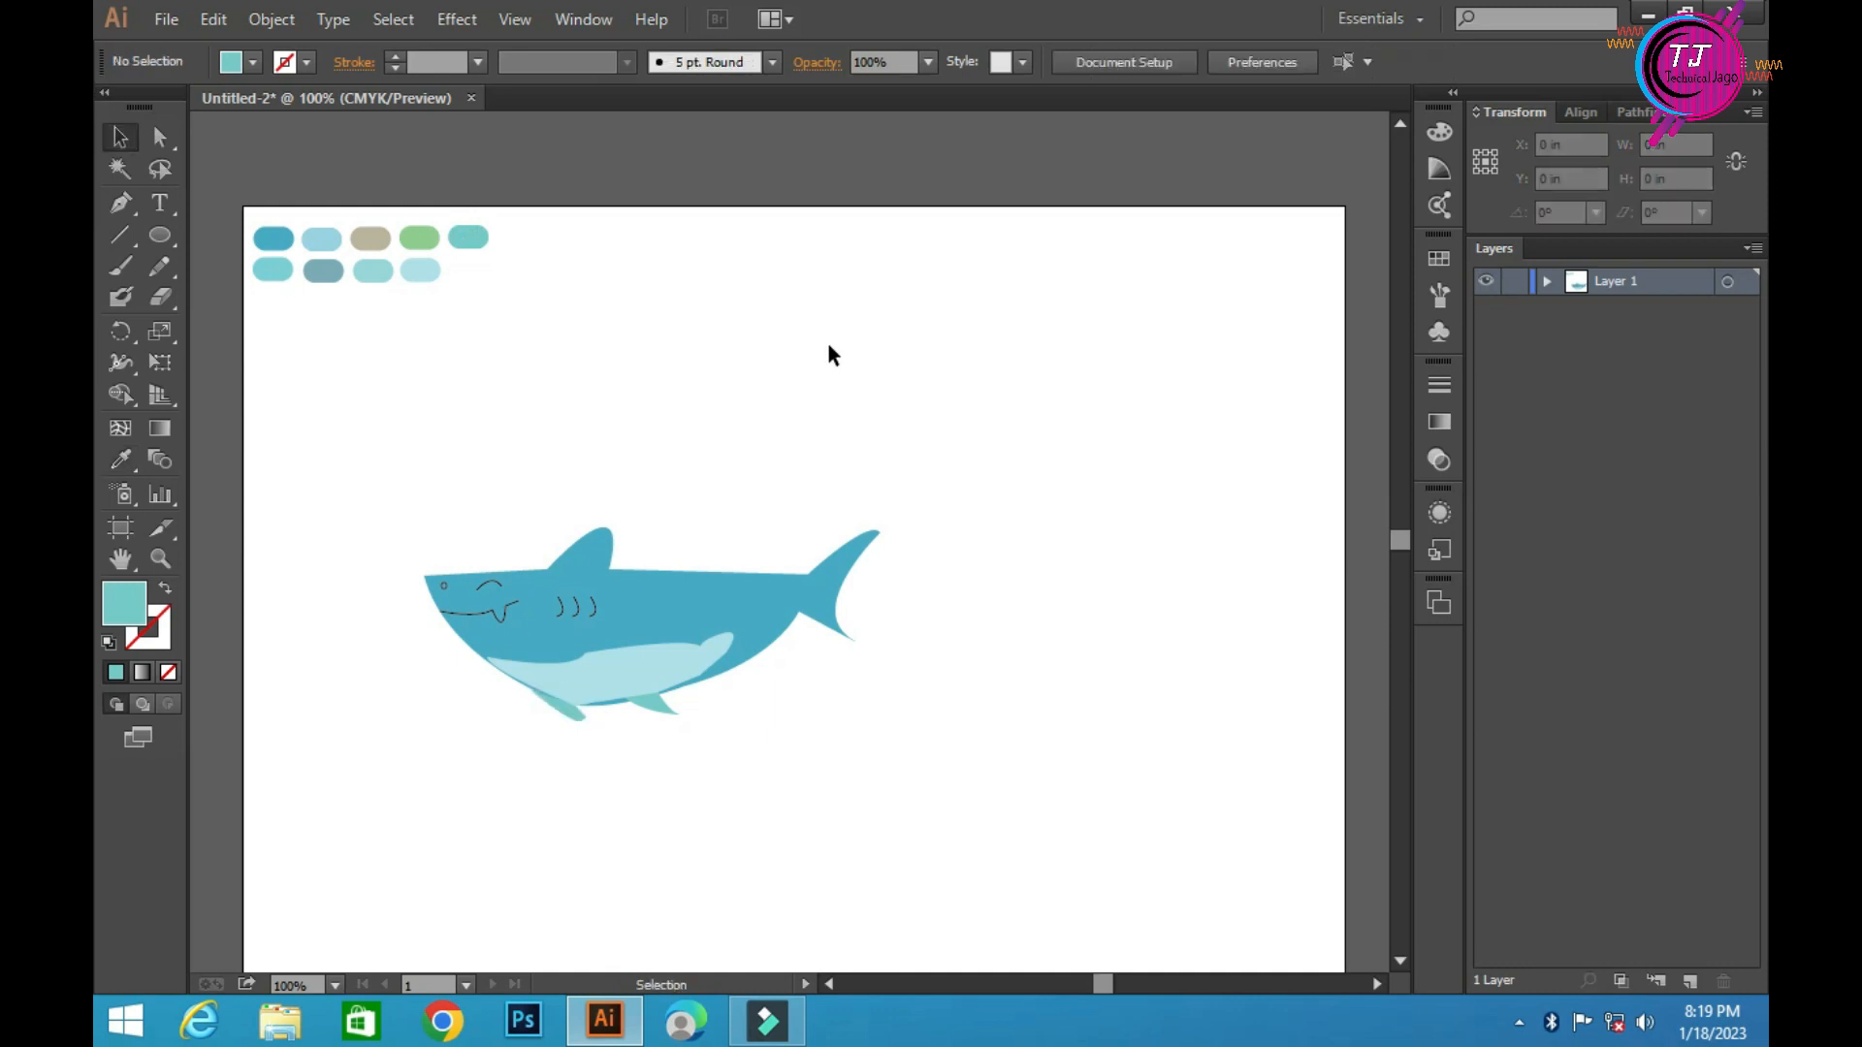
Give the shark's body a black outline with a 3 pt stroke weight and deselect it
scroll(849, 456, down, 3)
click(630, 475)
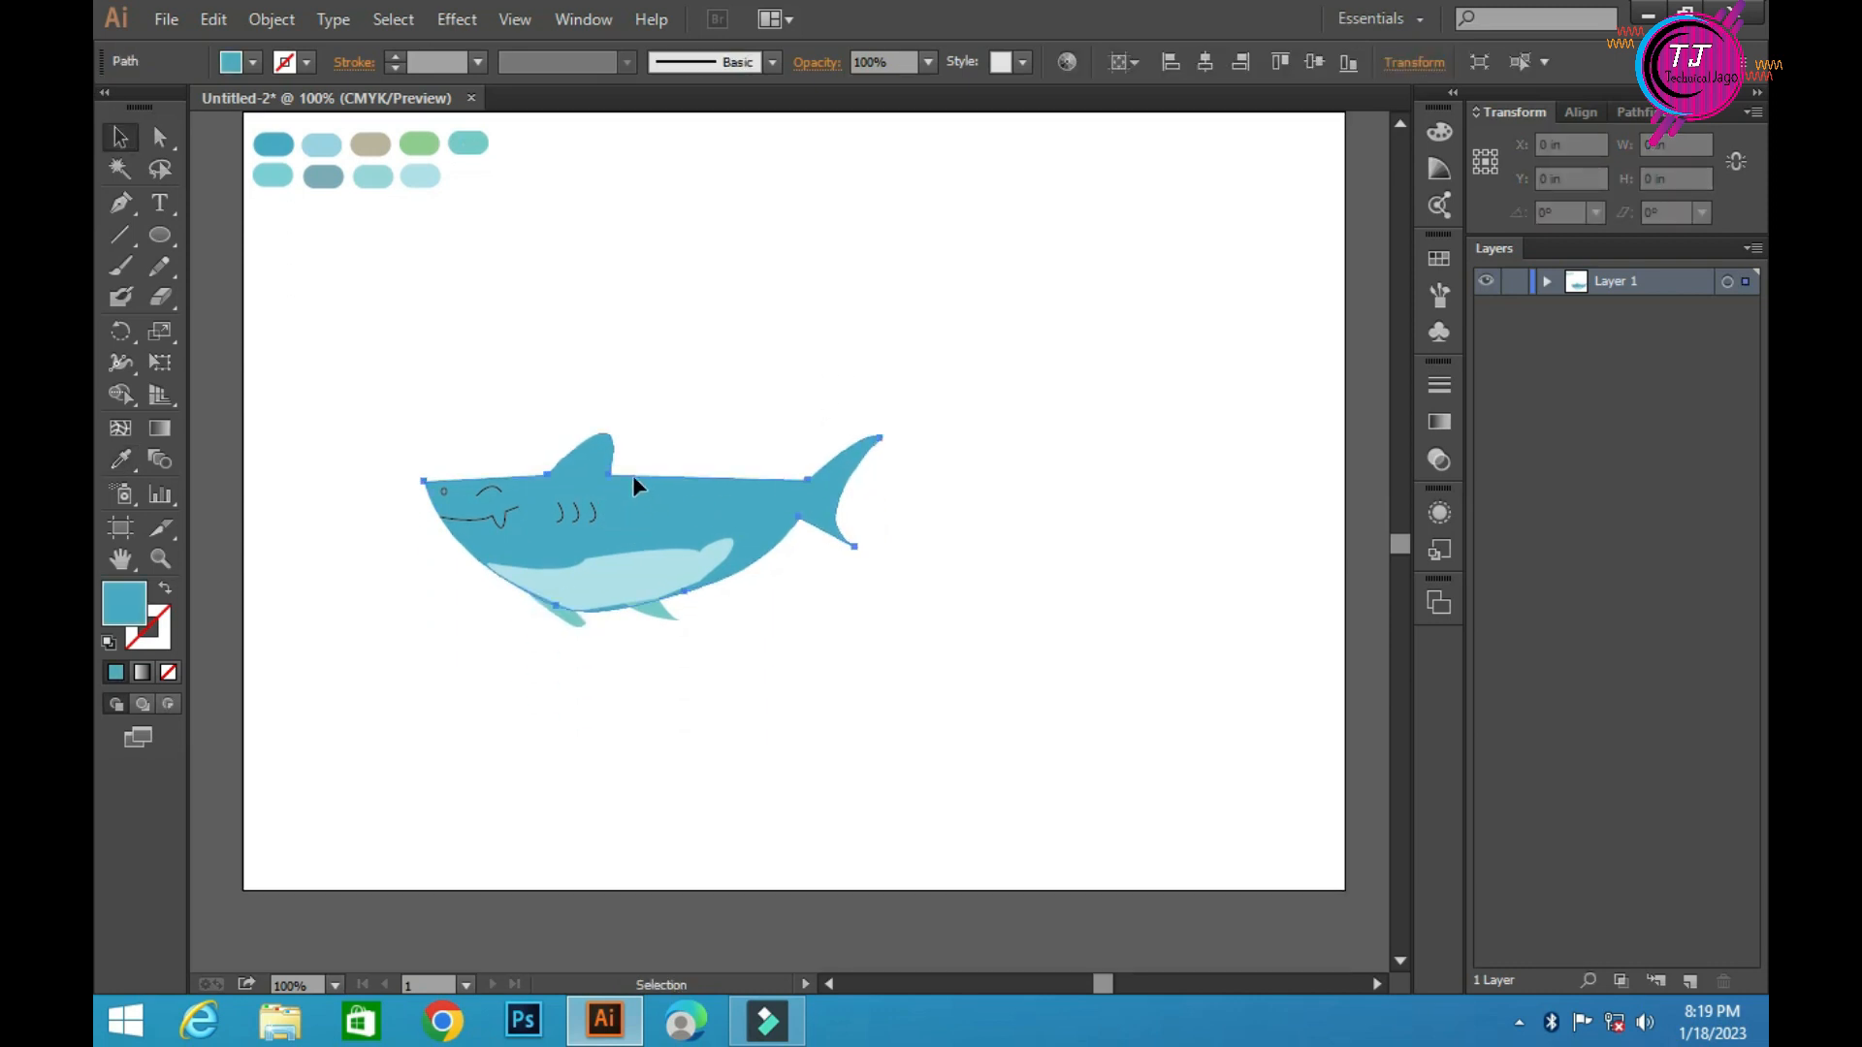
click(232, 62)
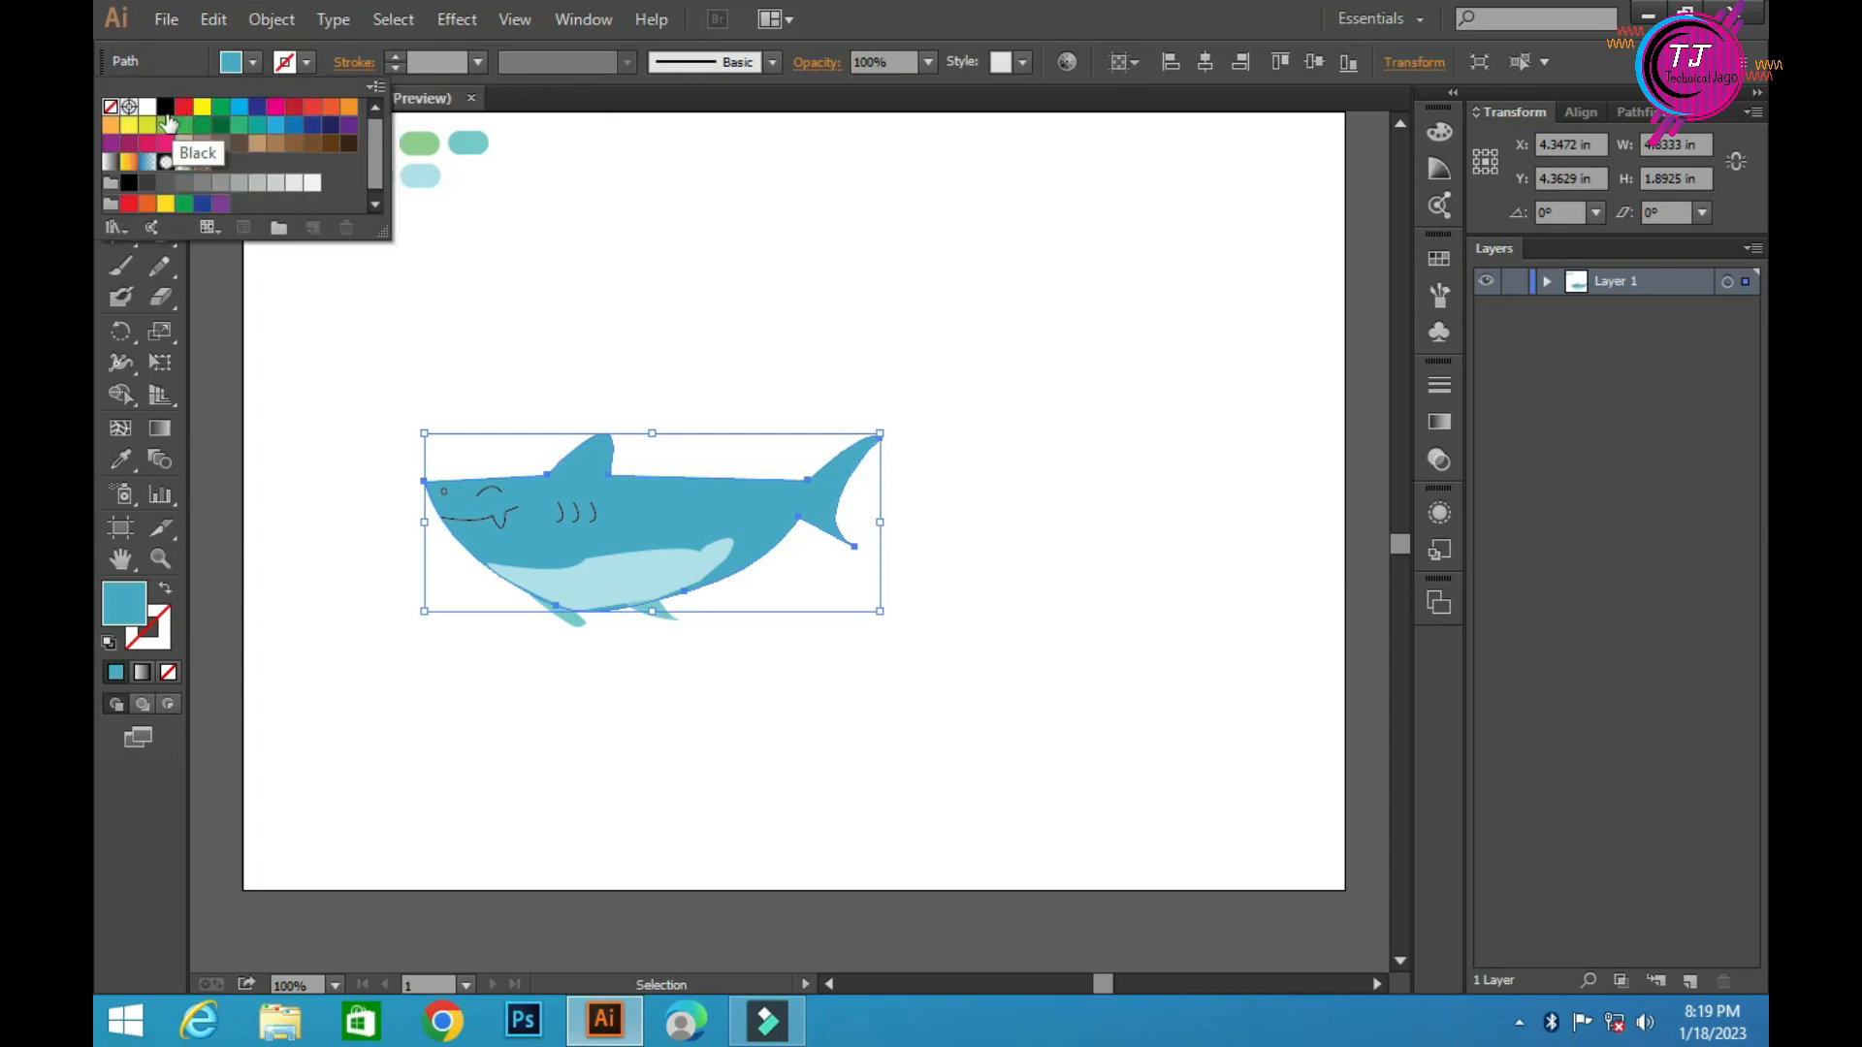
click(165, 106)
click(478, 62)
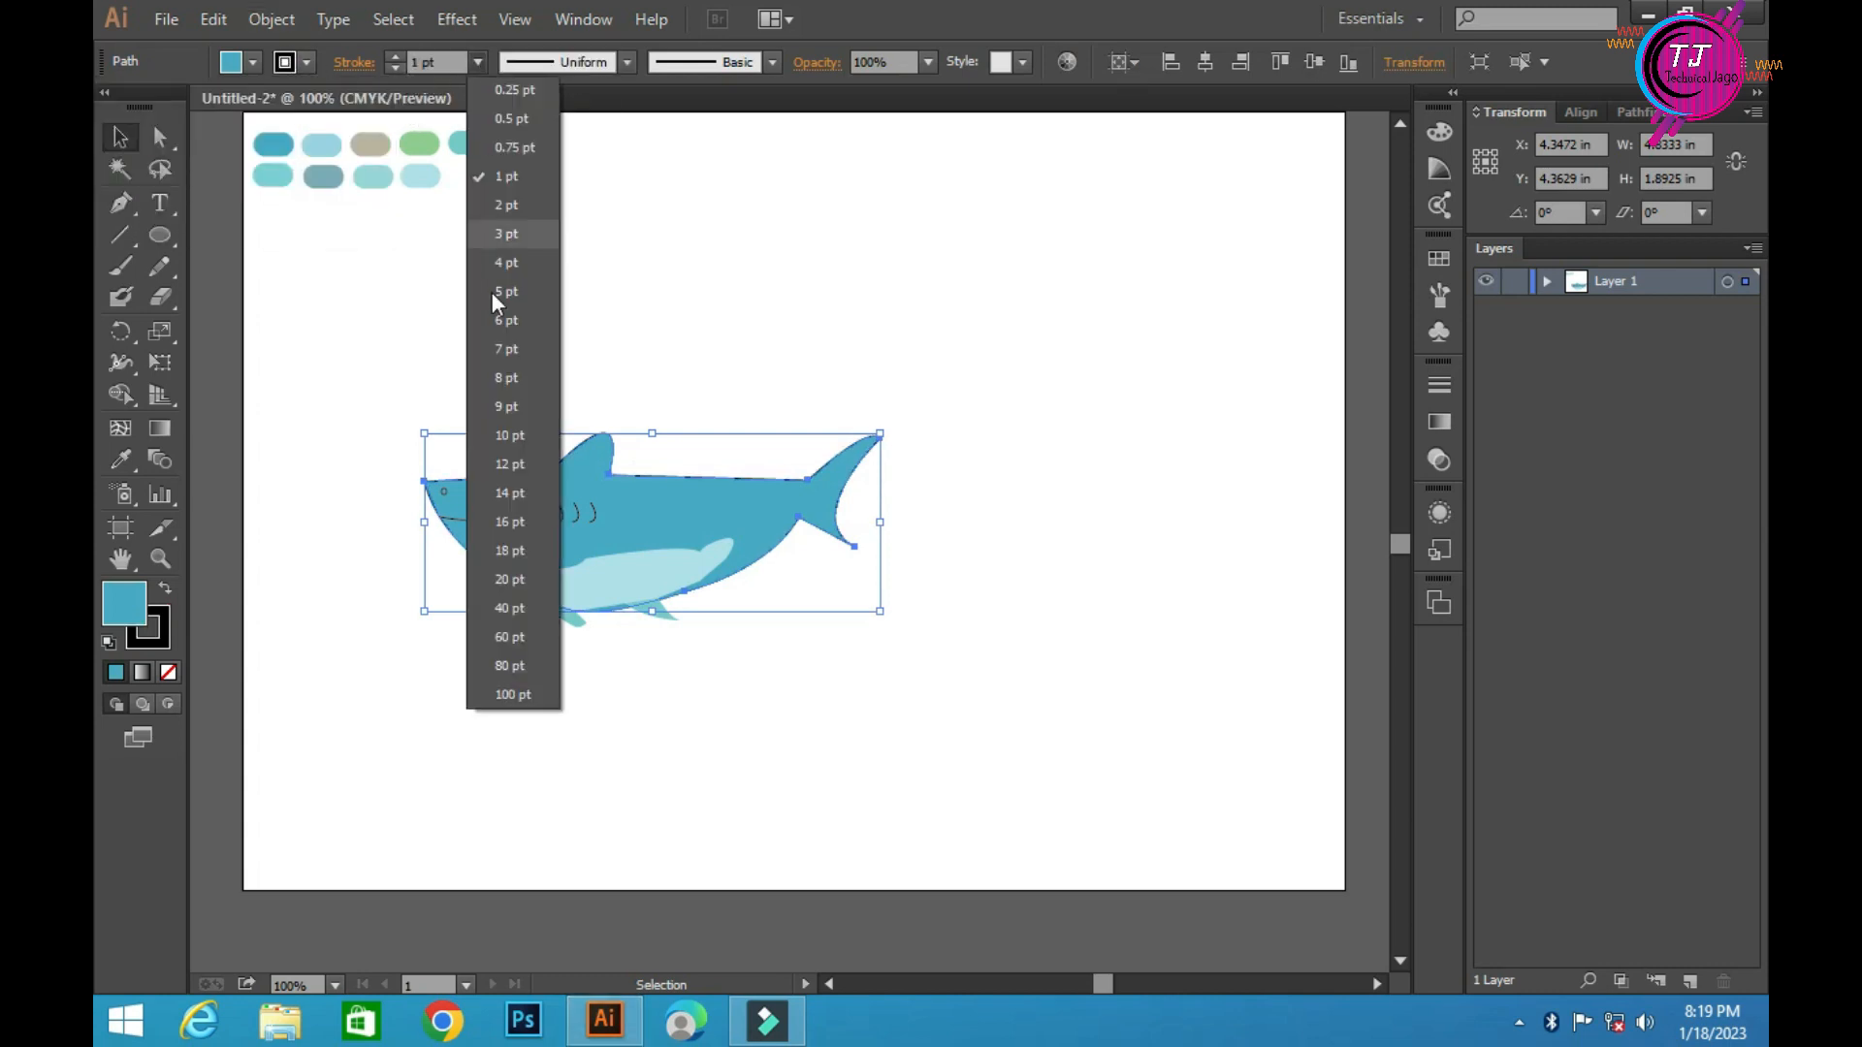
click(497, 225)
click(781, 314)
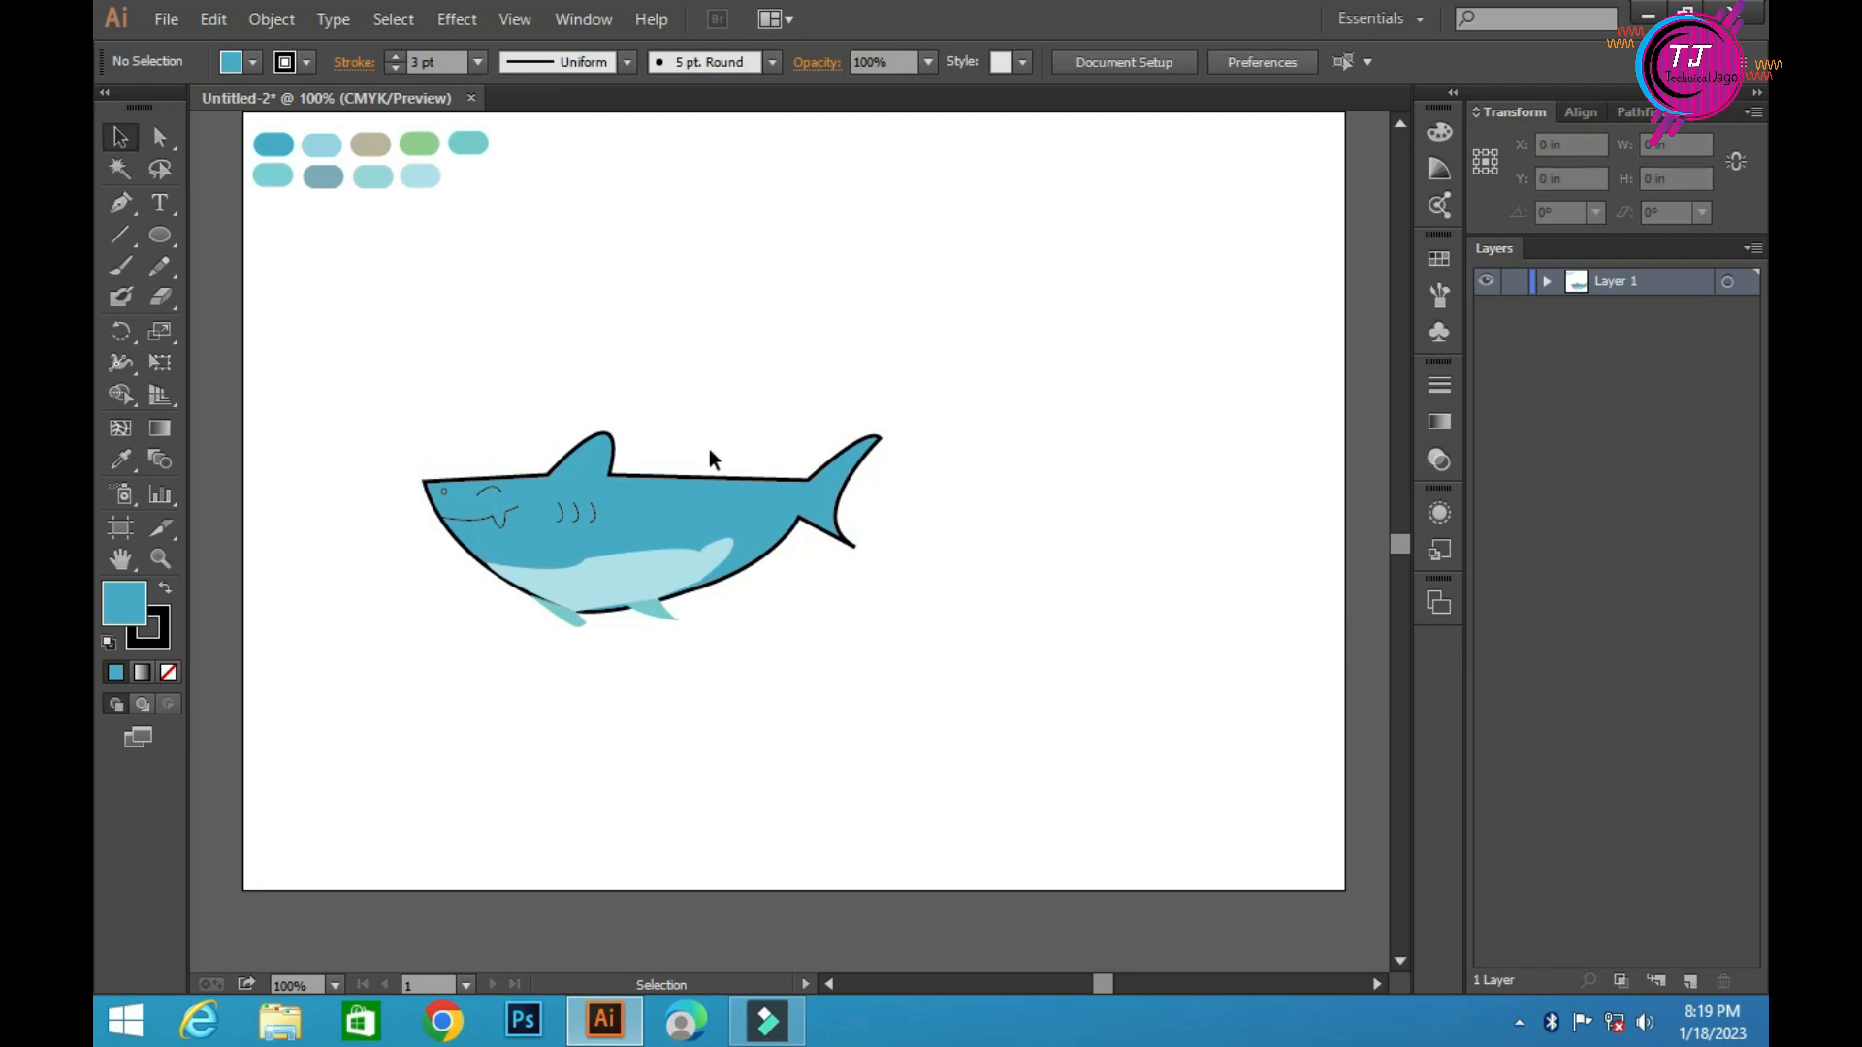
Give the narrow front fin below the belly a black outline with a 2 pt stroke weight and deselect it
scroll(842, 532, down, 3)
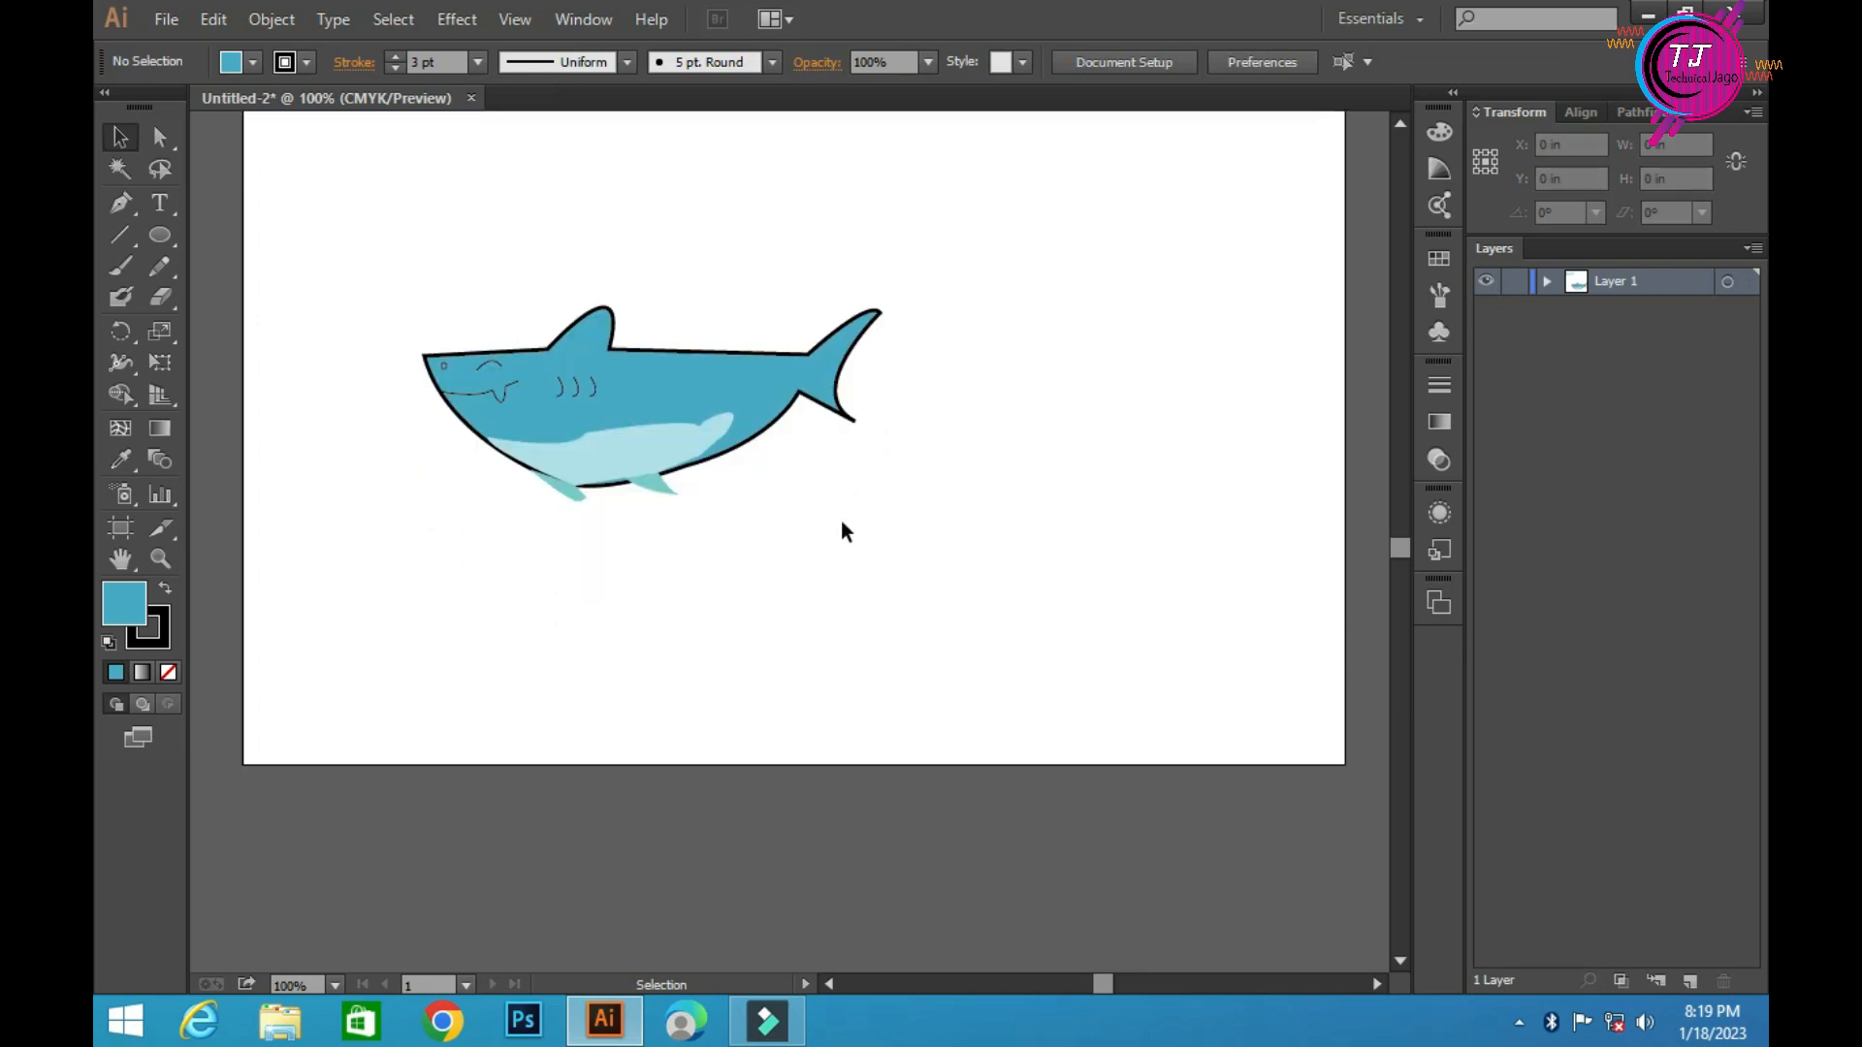
click(572, 489)
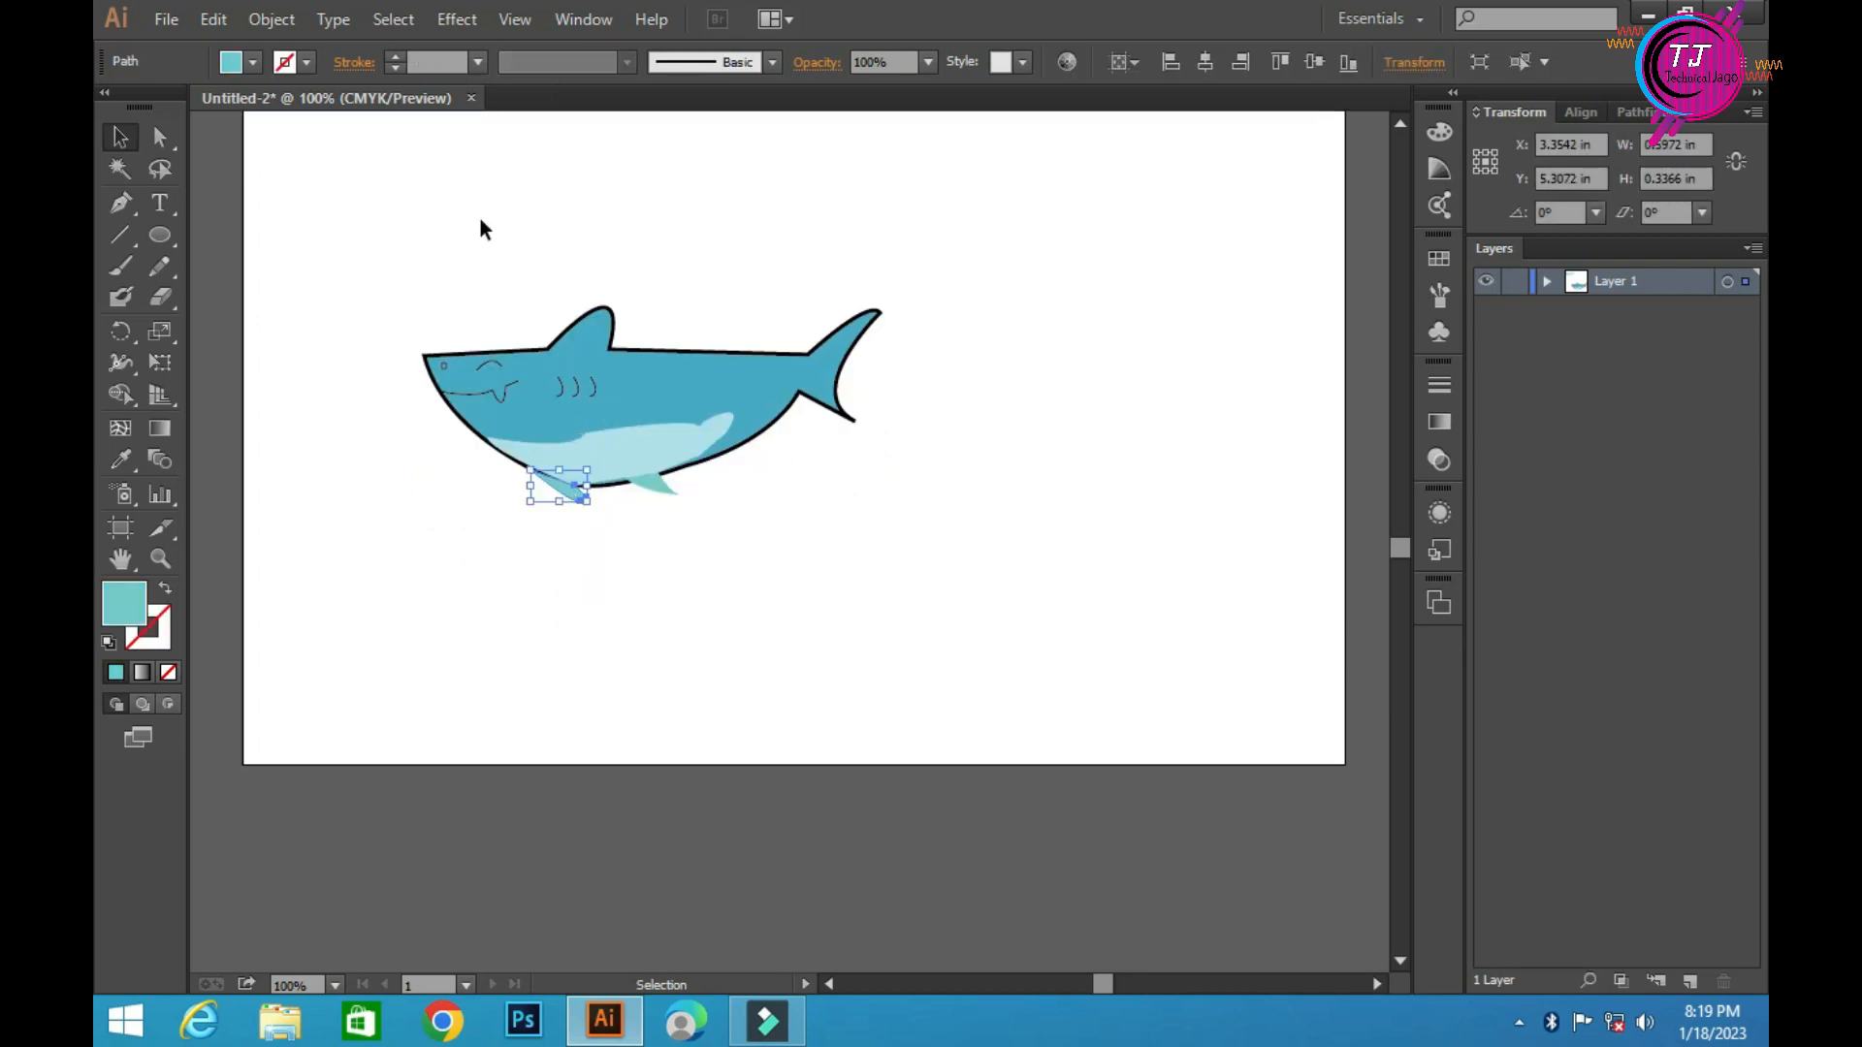
scroll(1029, 705, down, 1)
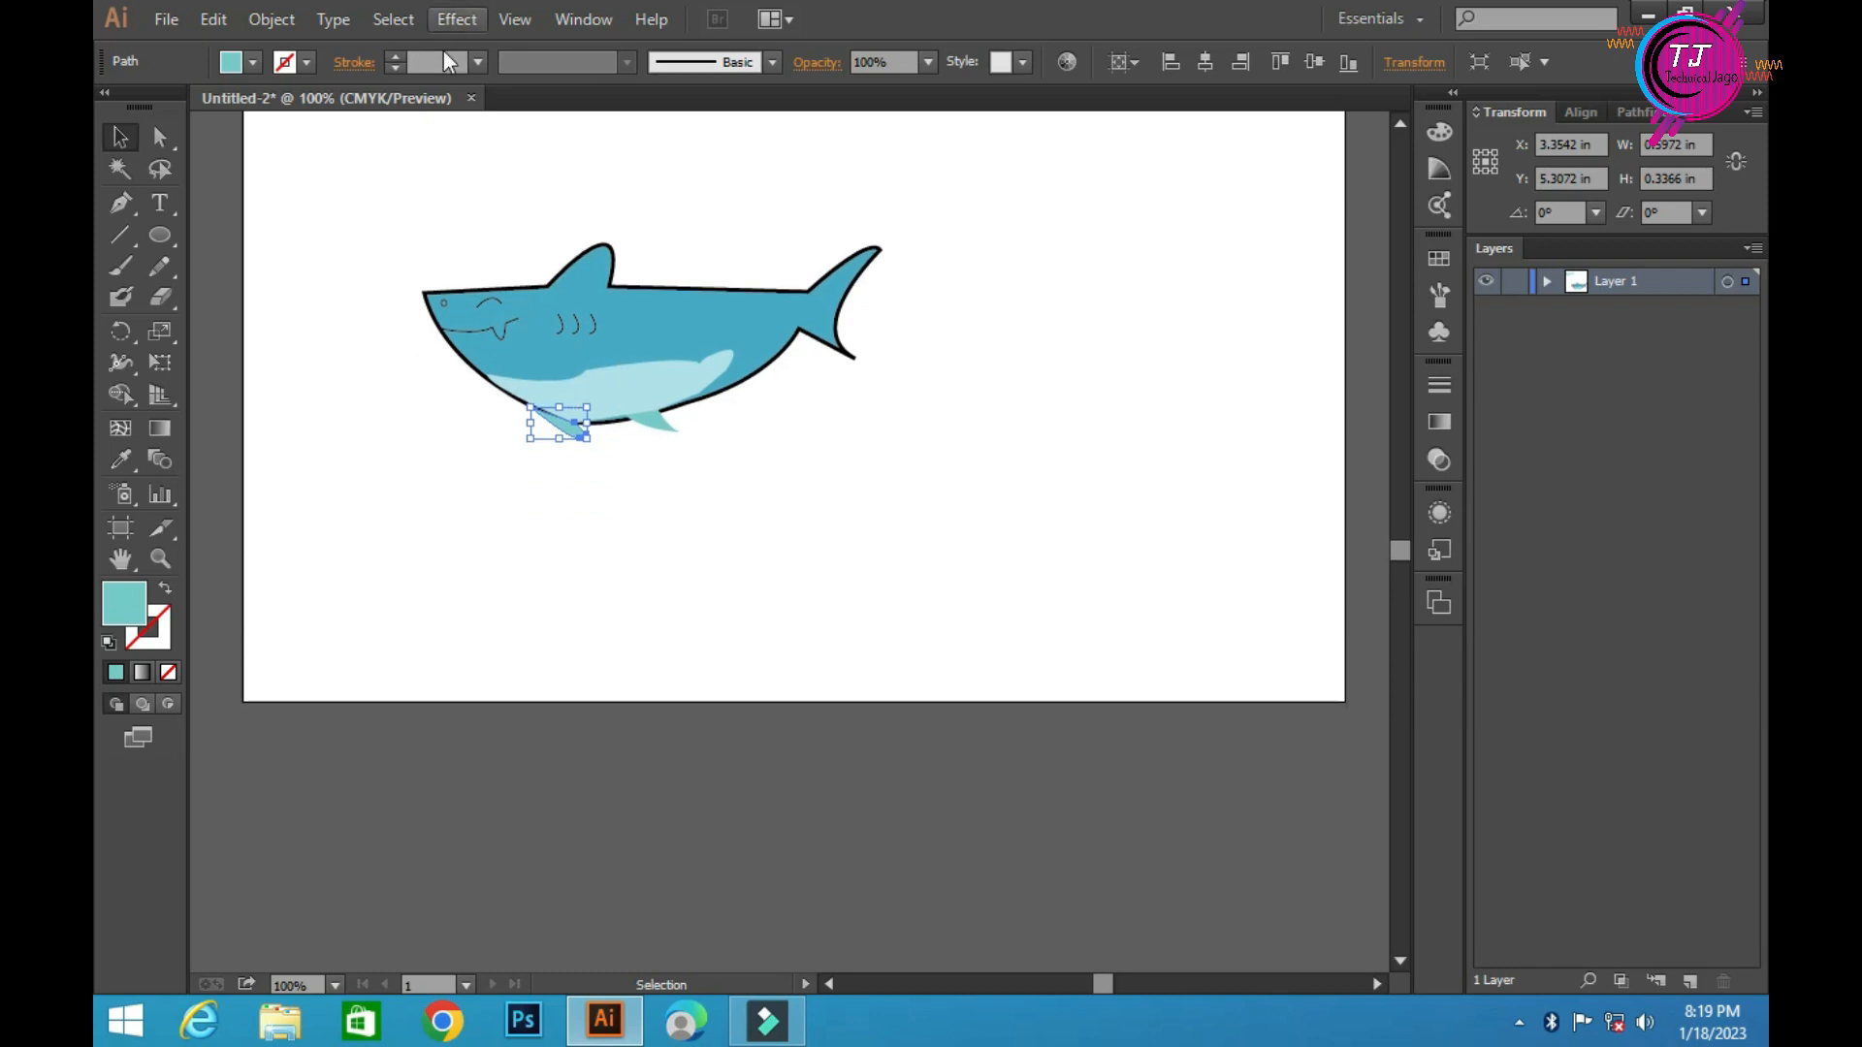
click(477, 62)
click(225, 58)
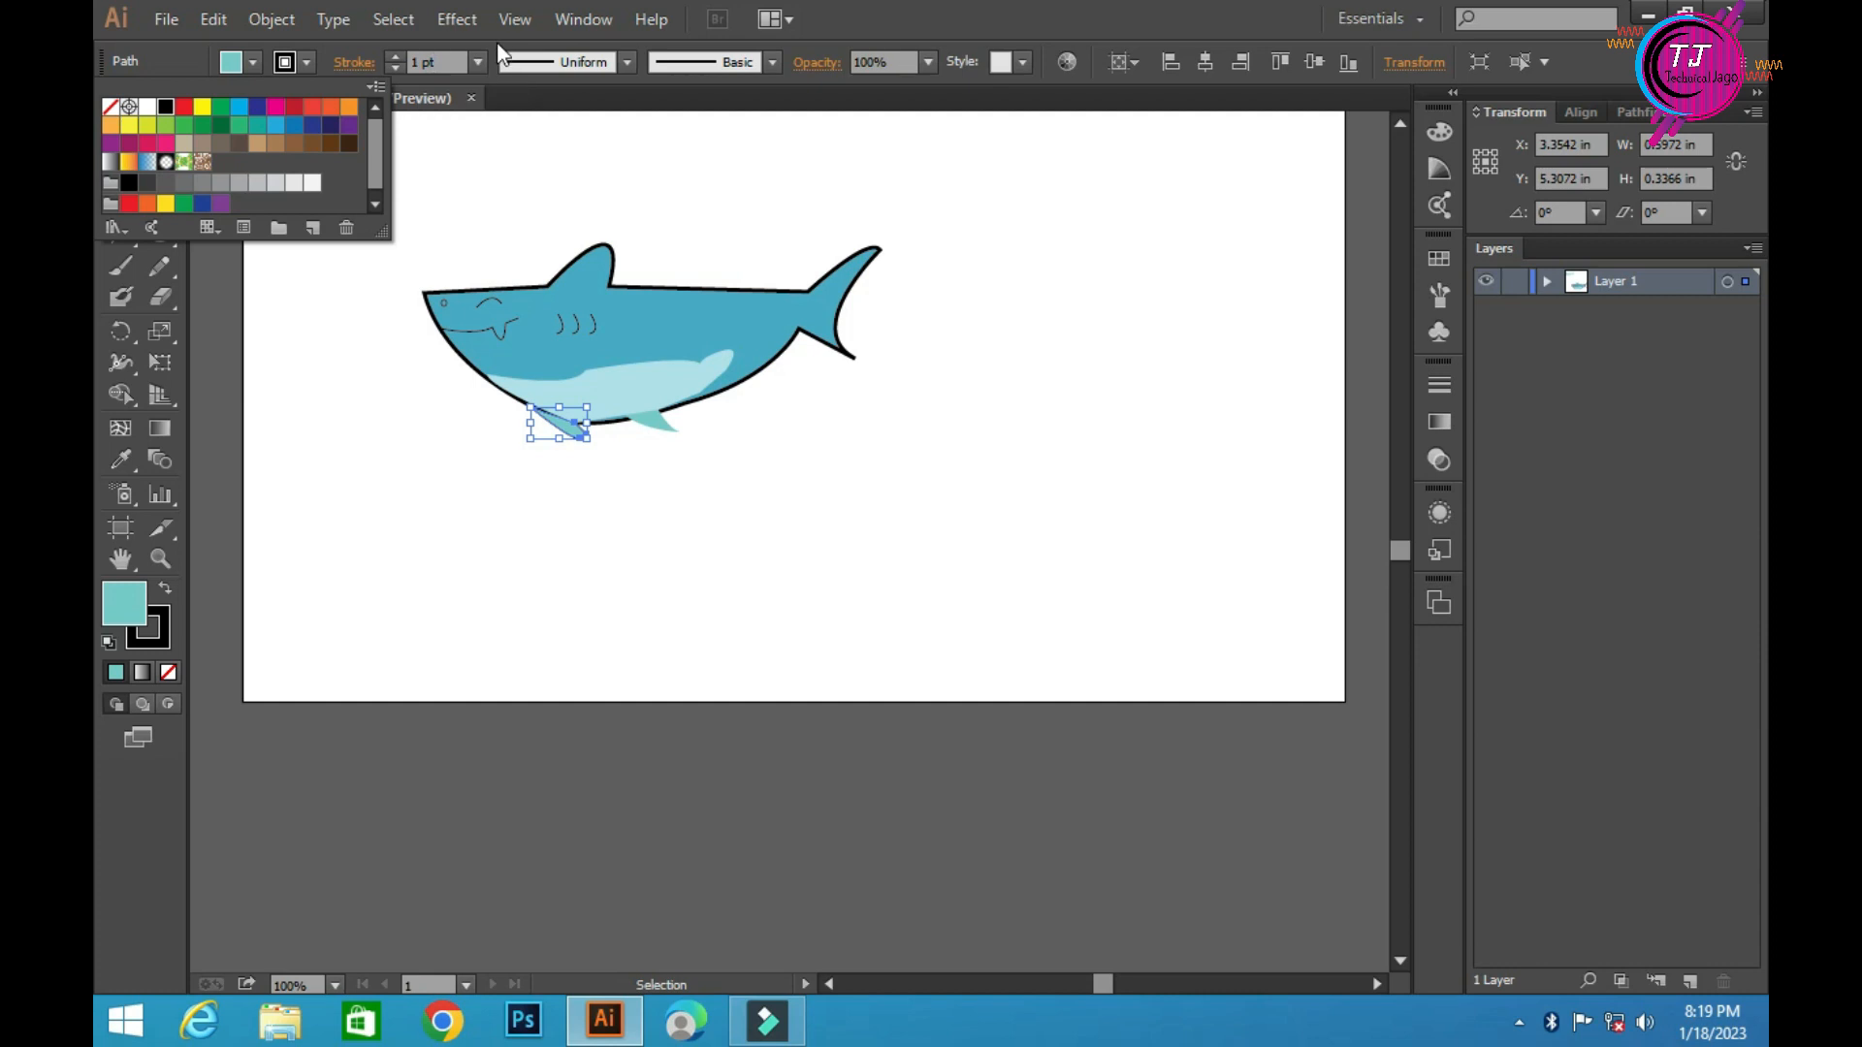
click(475, 64)
click(479, 62)
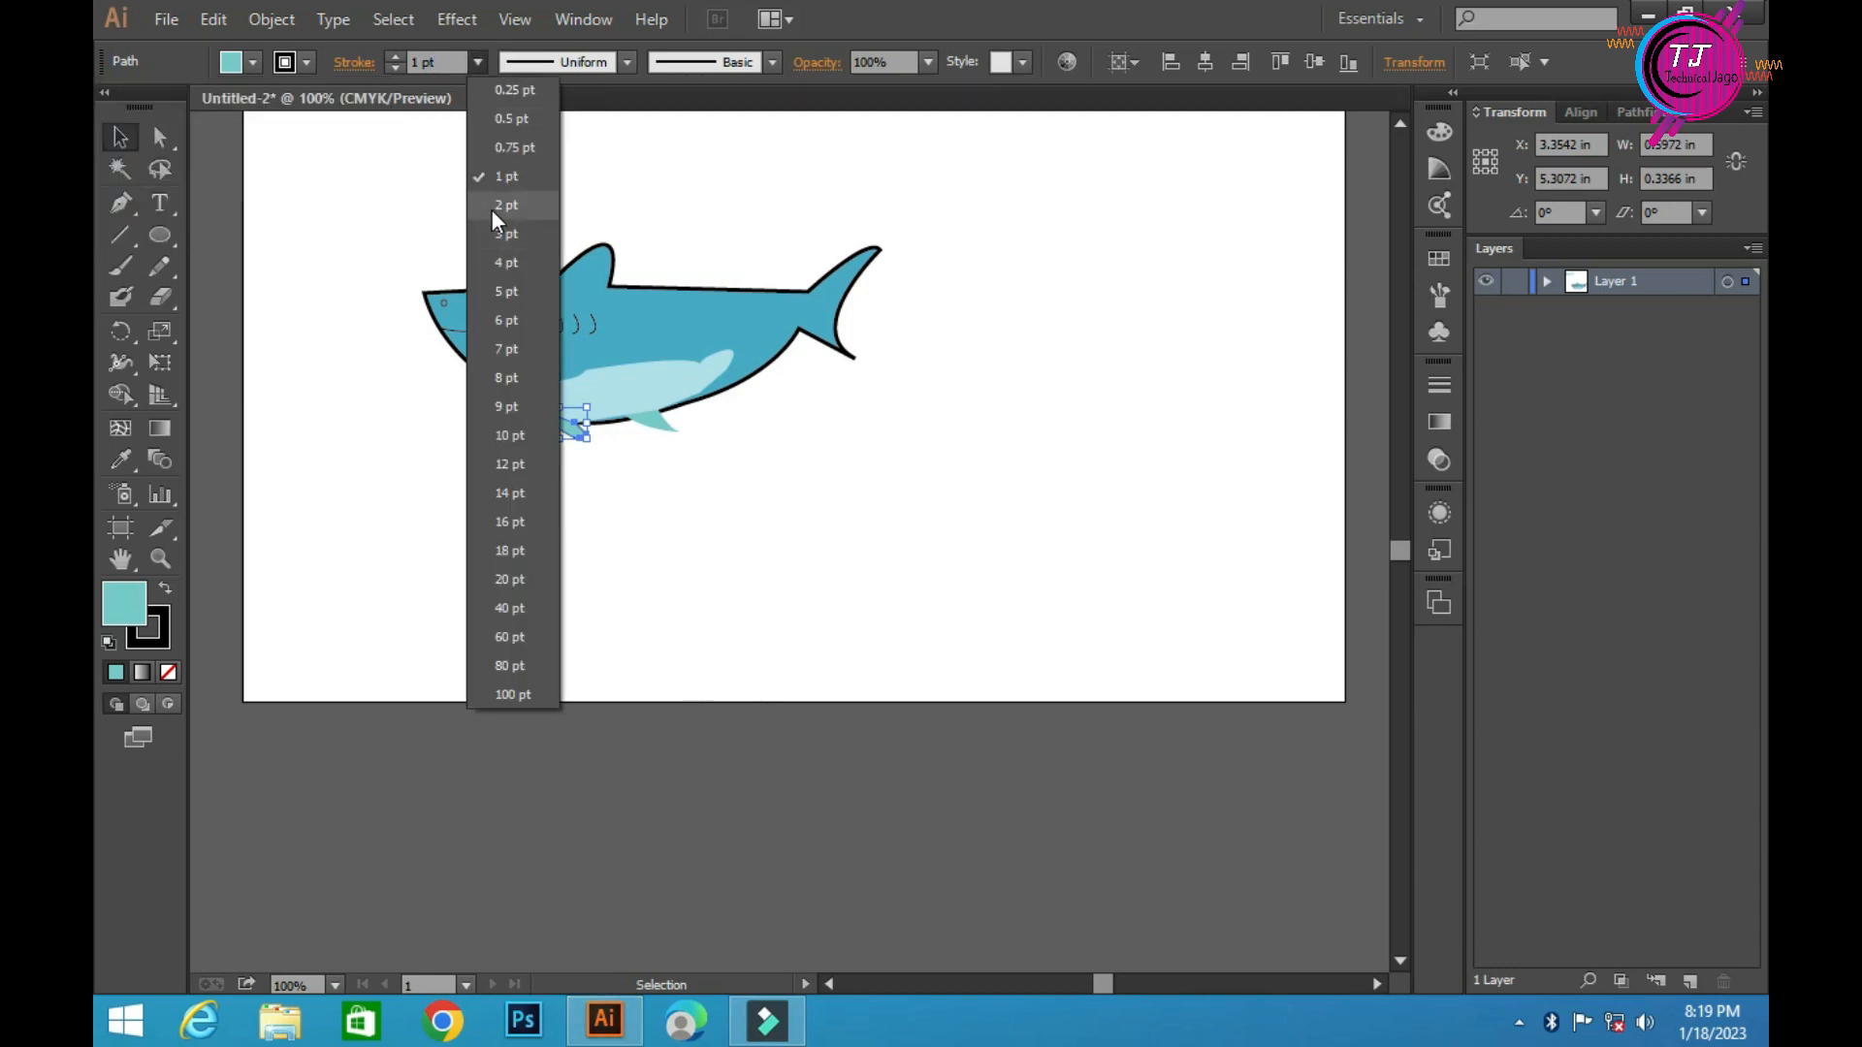
click(492, 208)
click(496, 490)
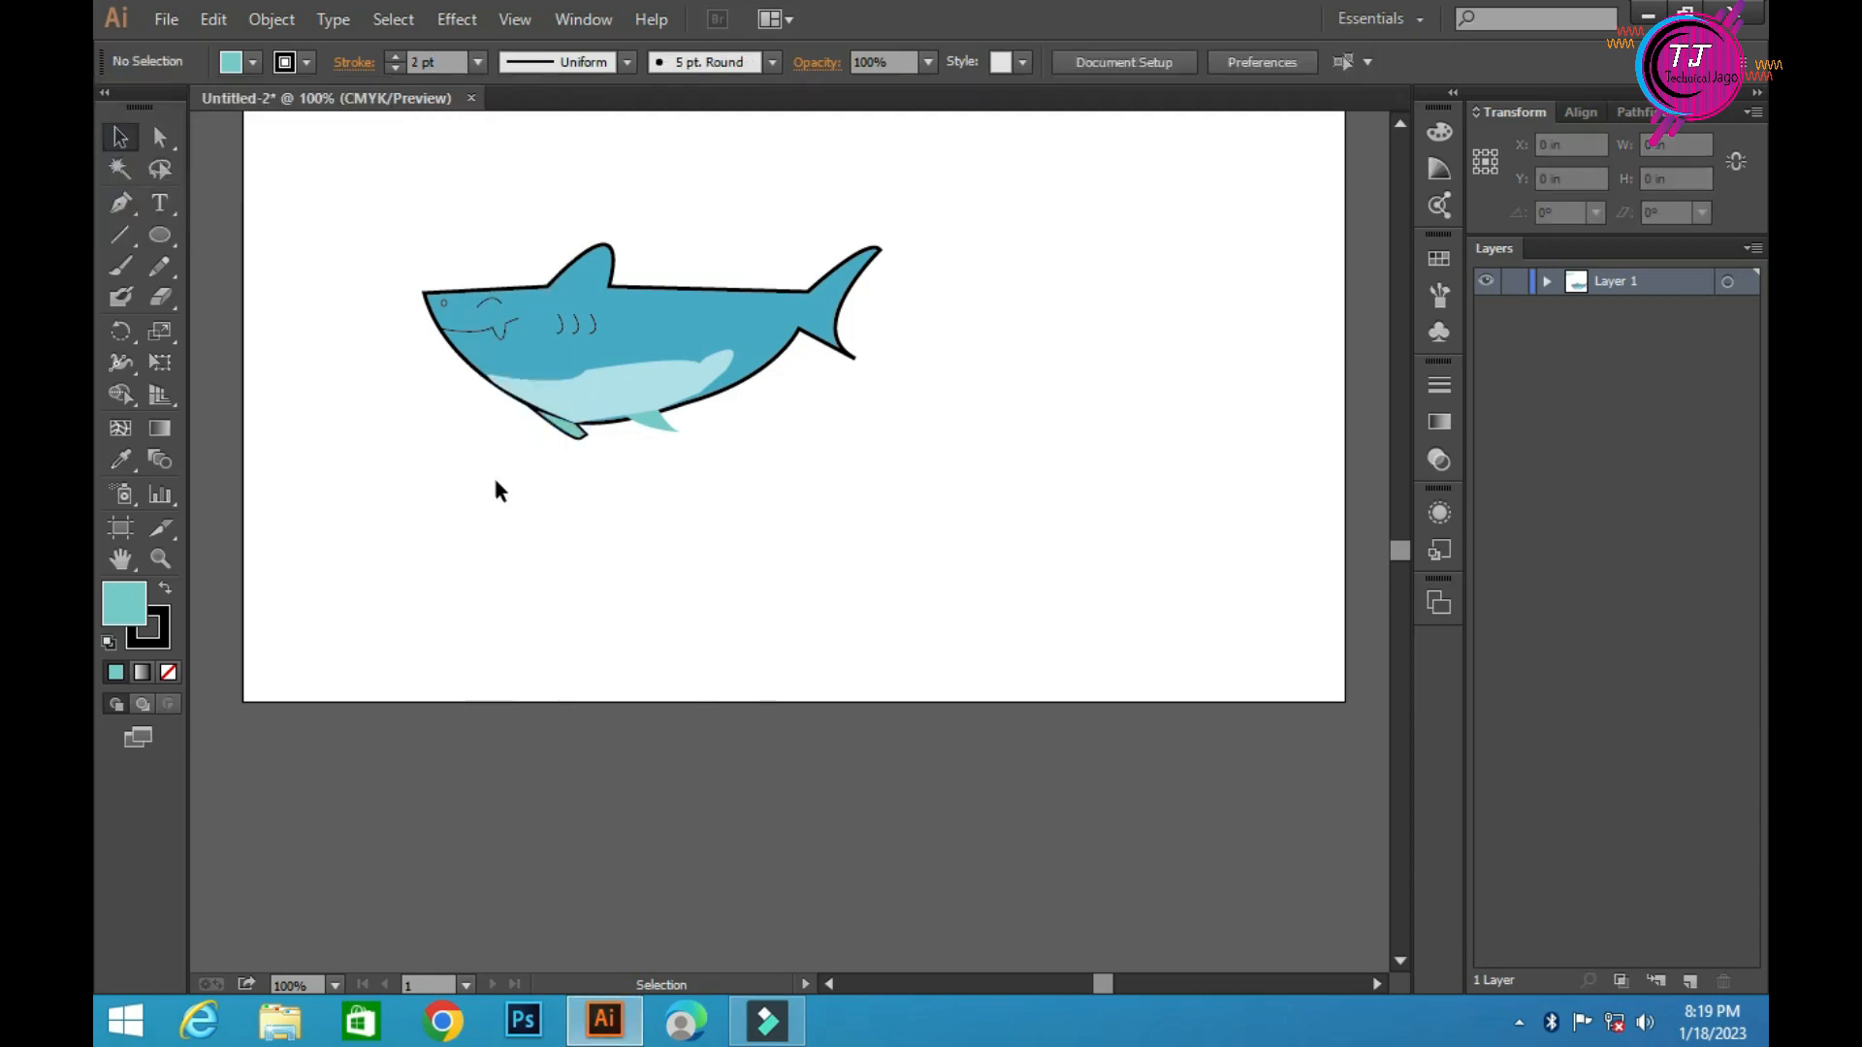
Give the pectoral fin behind the belly's lowest point a black outline with a 2 pt stroke weight and deselect it
click(667, 429)
click(477, 62)
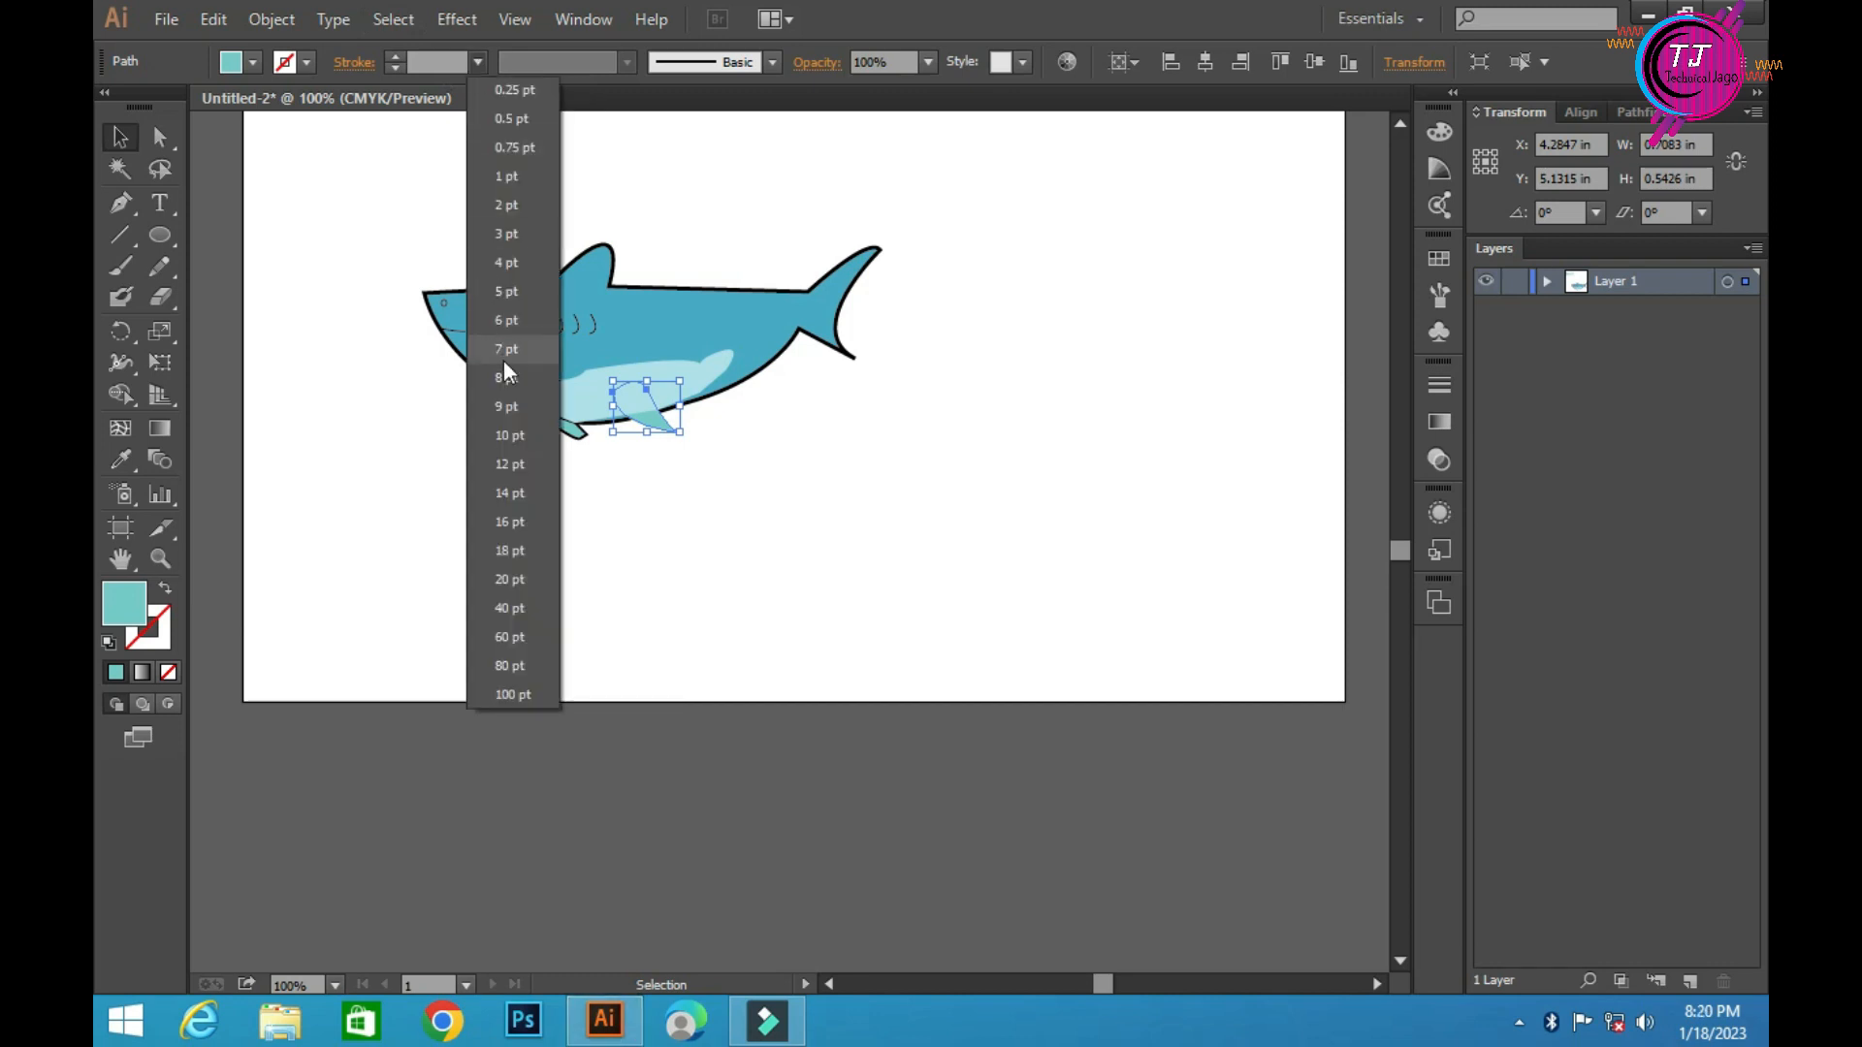
click(492, 205)
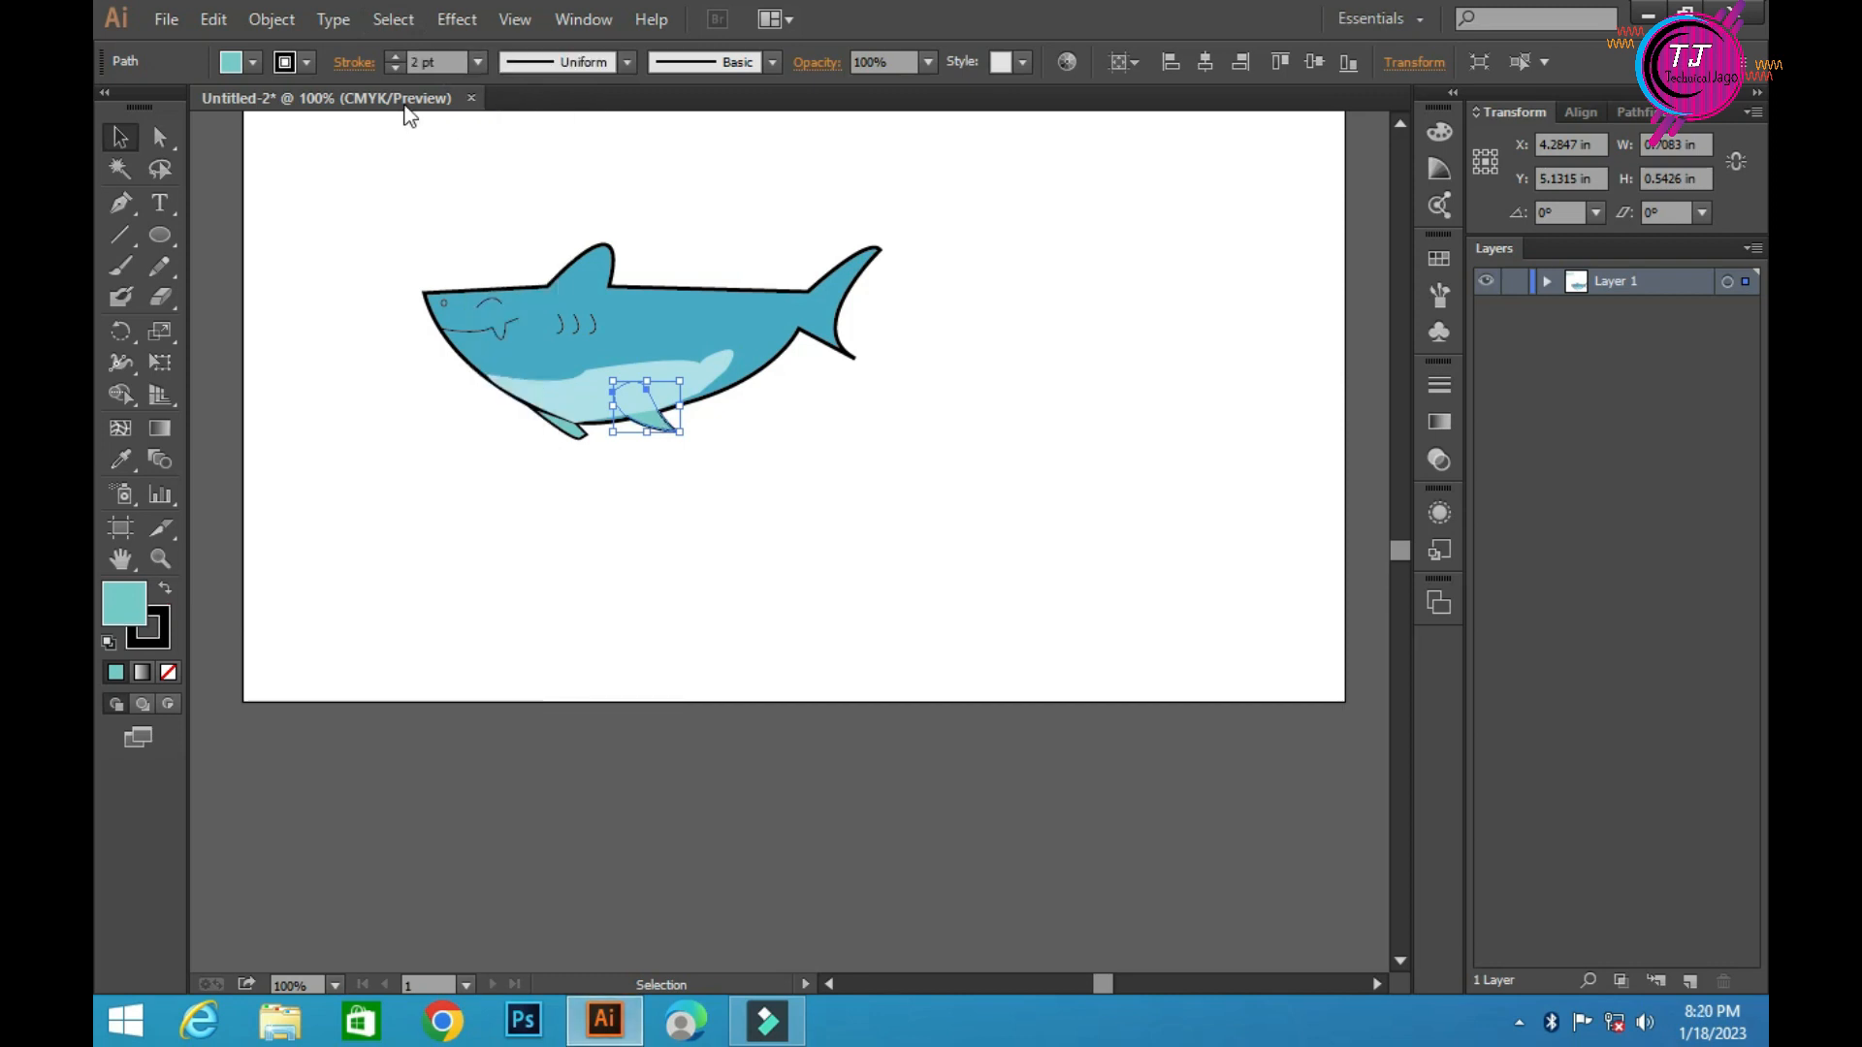
click(476, 62)
click(476, 62)
click(429, 424)
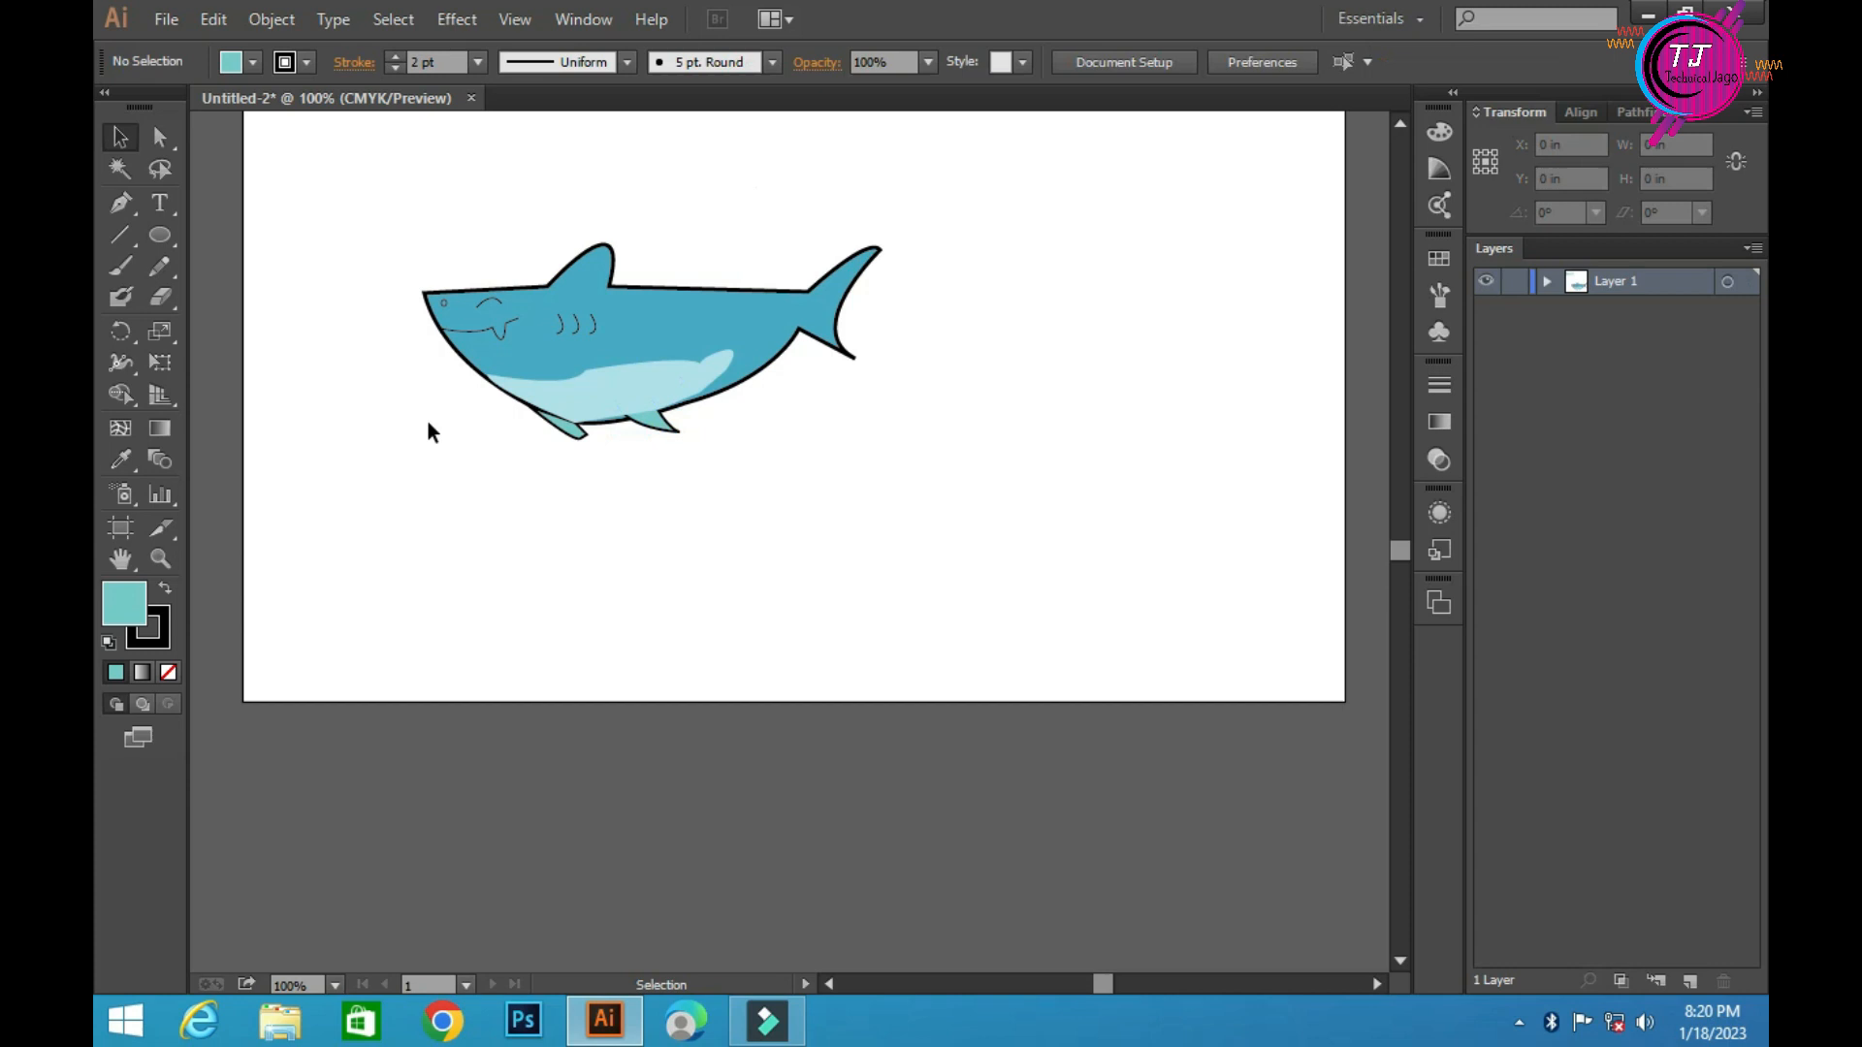
Set the stroke weight of the shark's curved eye line to 2 pt and deselect it
scroll(797, 530, down, 3)
scroll(491, 491, up, 4)
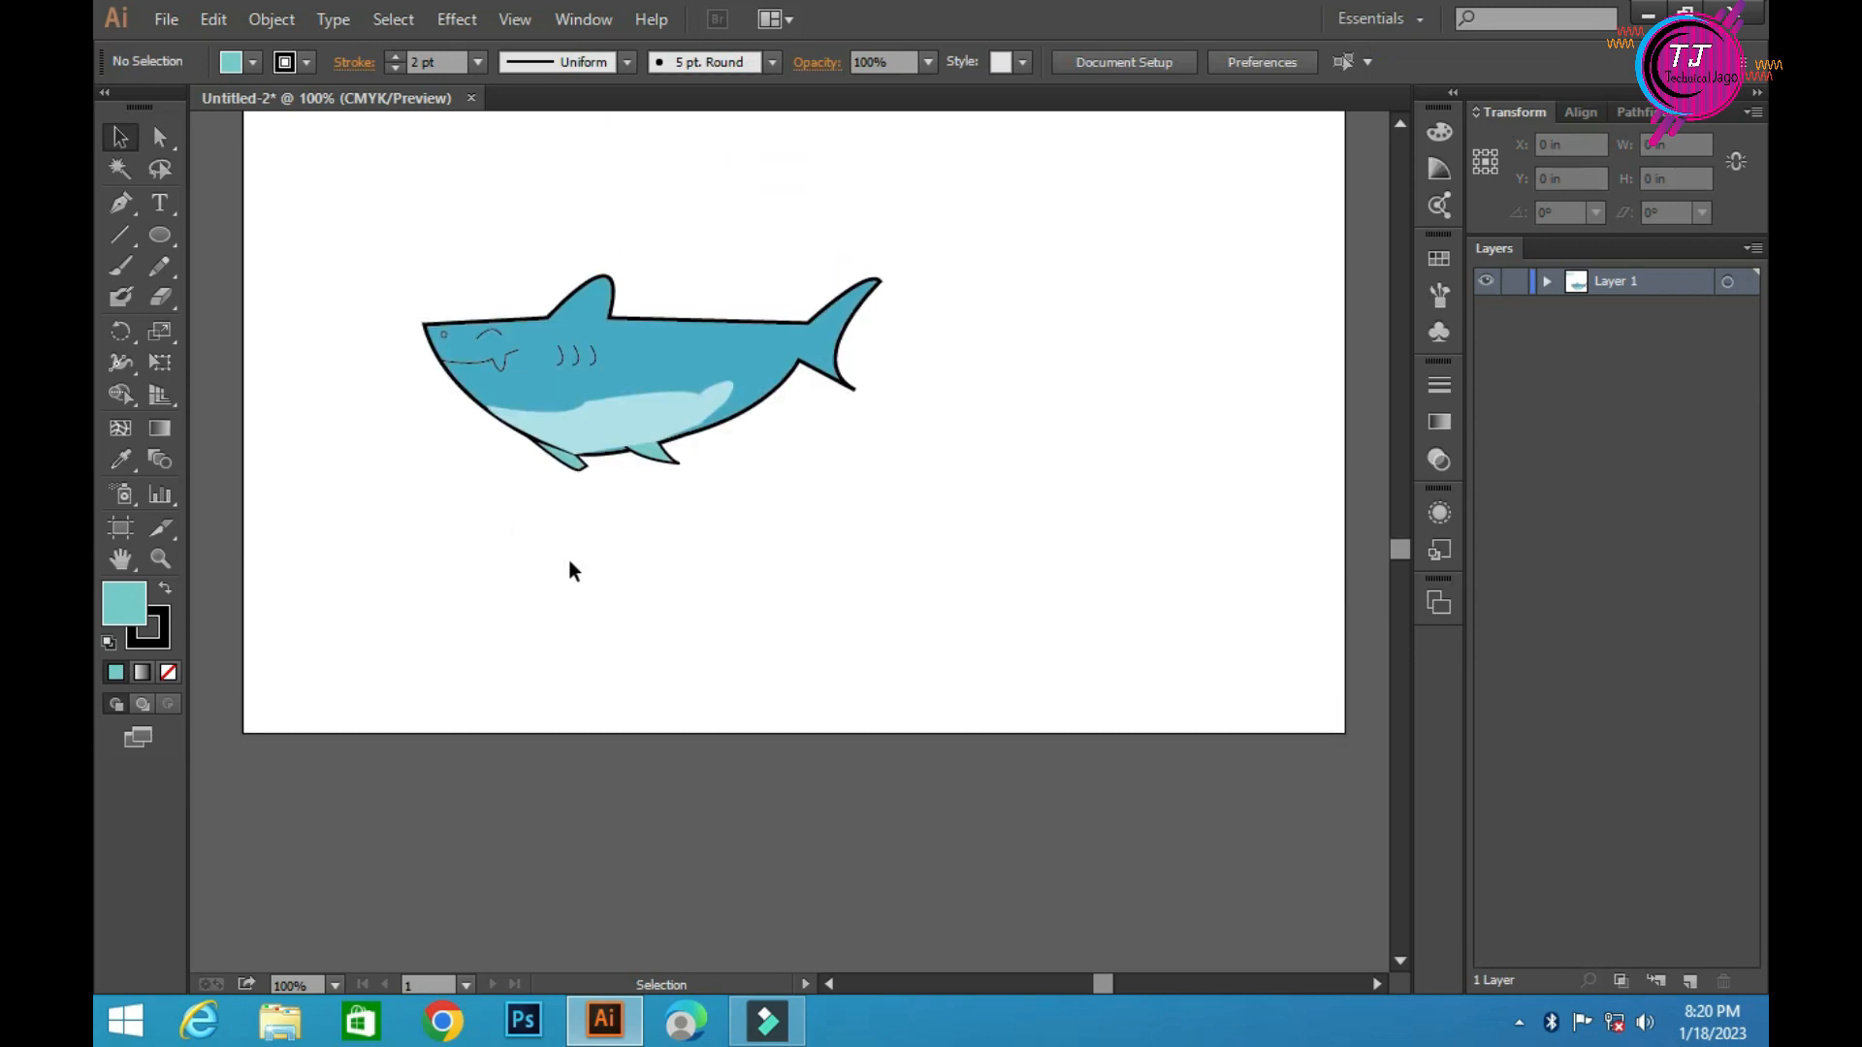
click(492, 362)
click(492, 370)
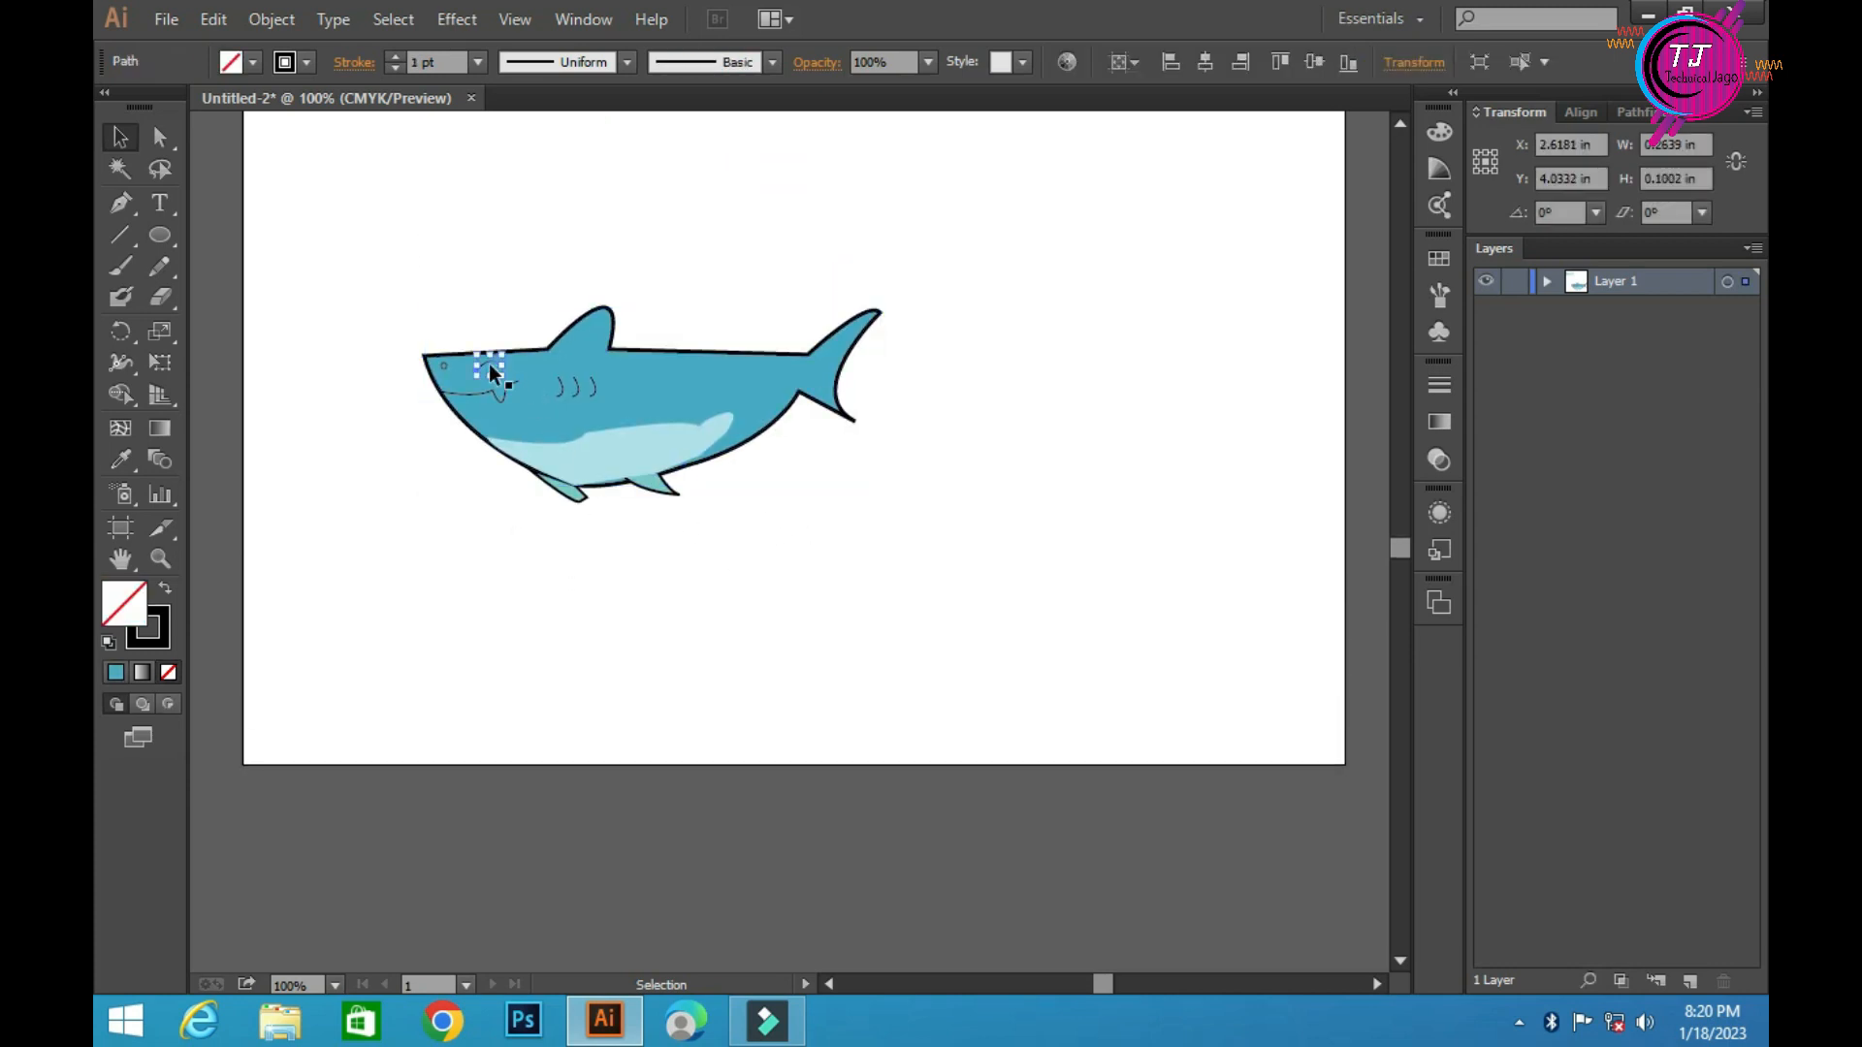
click(478, 61)
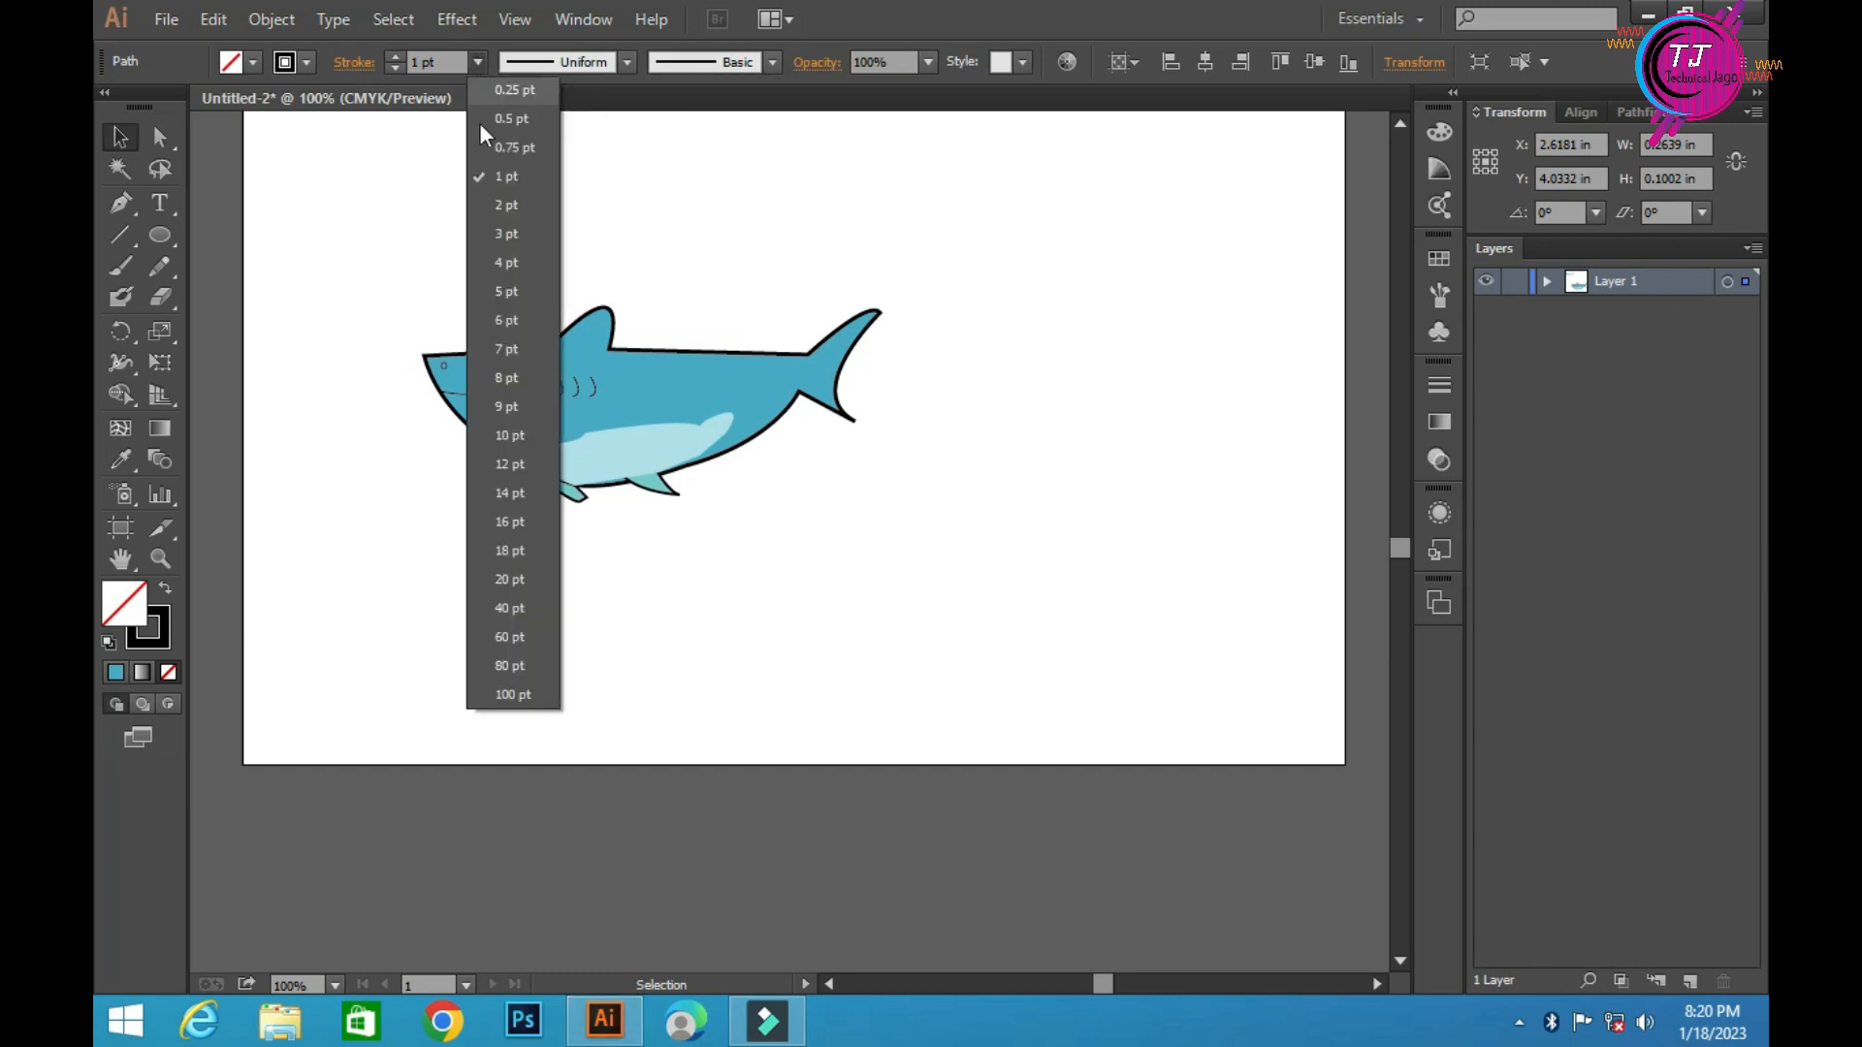
click(487, 208)
click(765, 242)
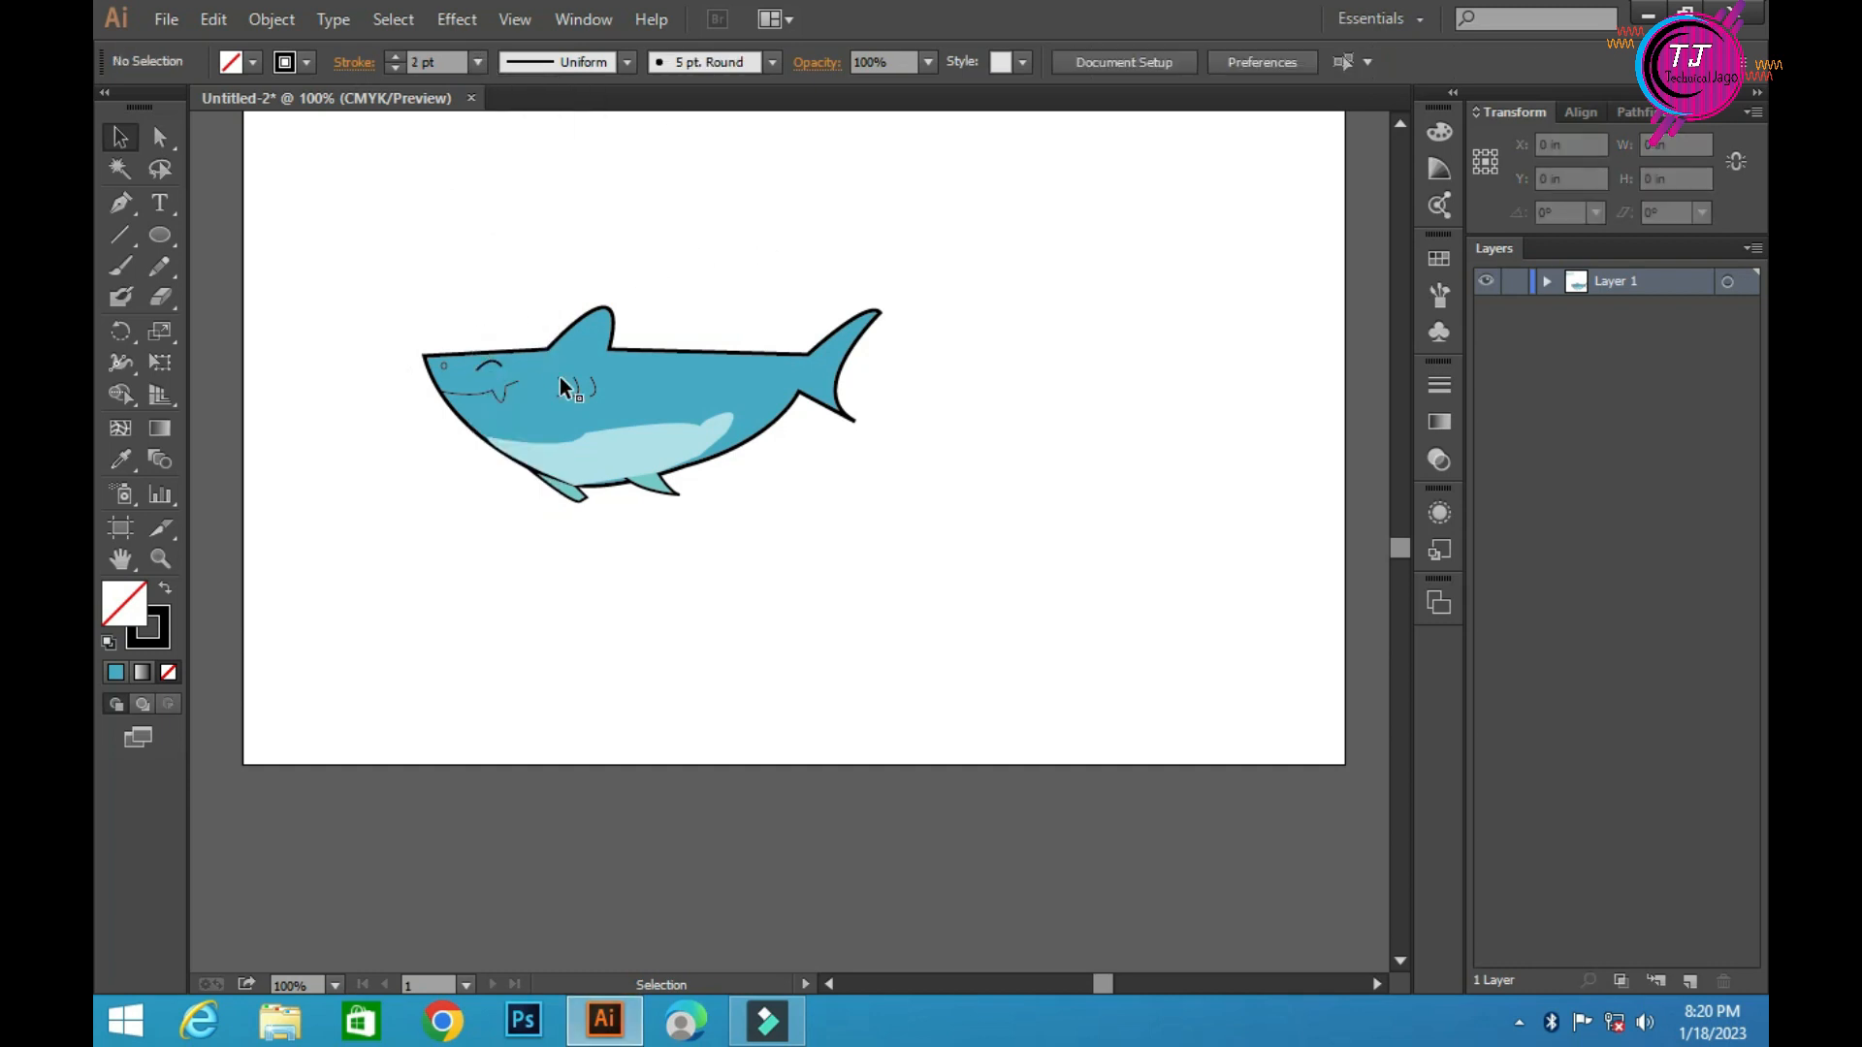
Set the stroke weight of the shark's toothed mouth line to 2 pt and deselect everything
click(507, 384)
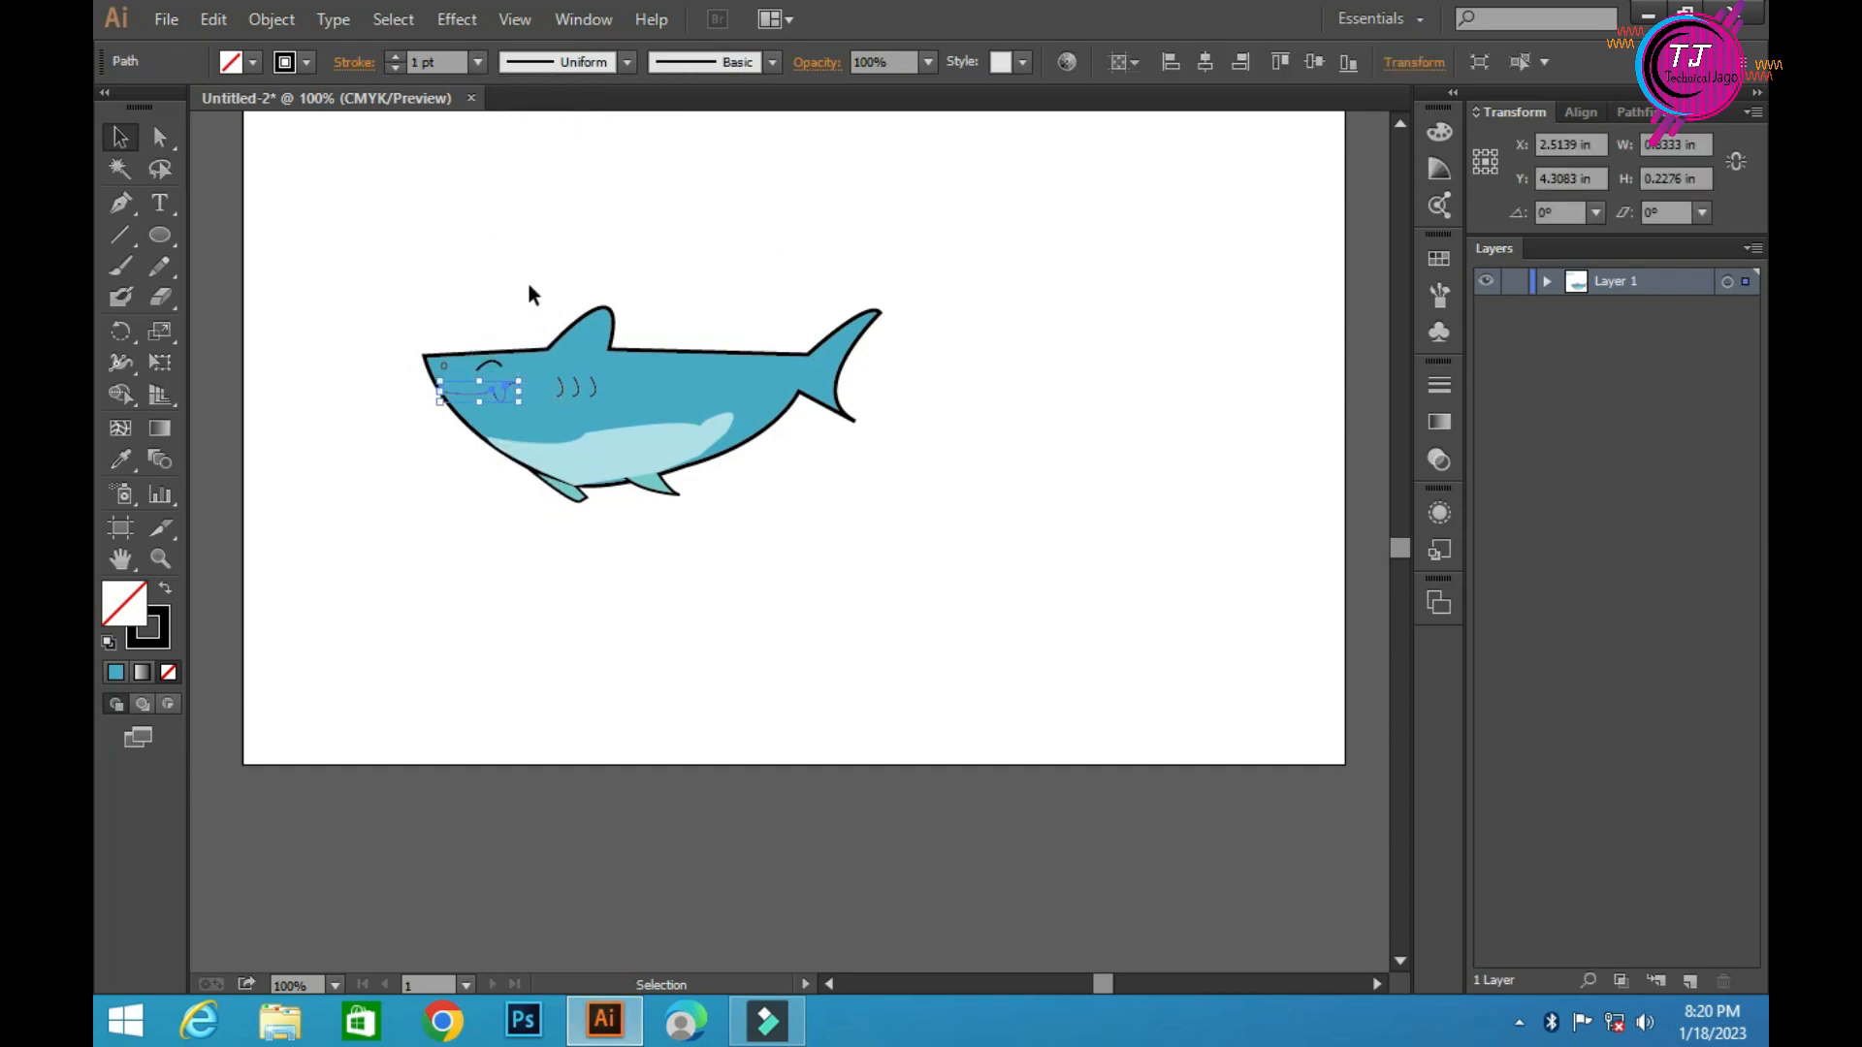
click(476, 64)
click(496, 203)
click(603, 347)
click(888, 538)
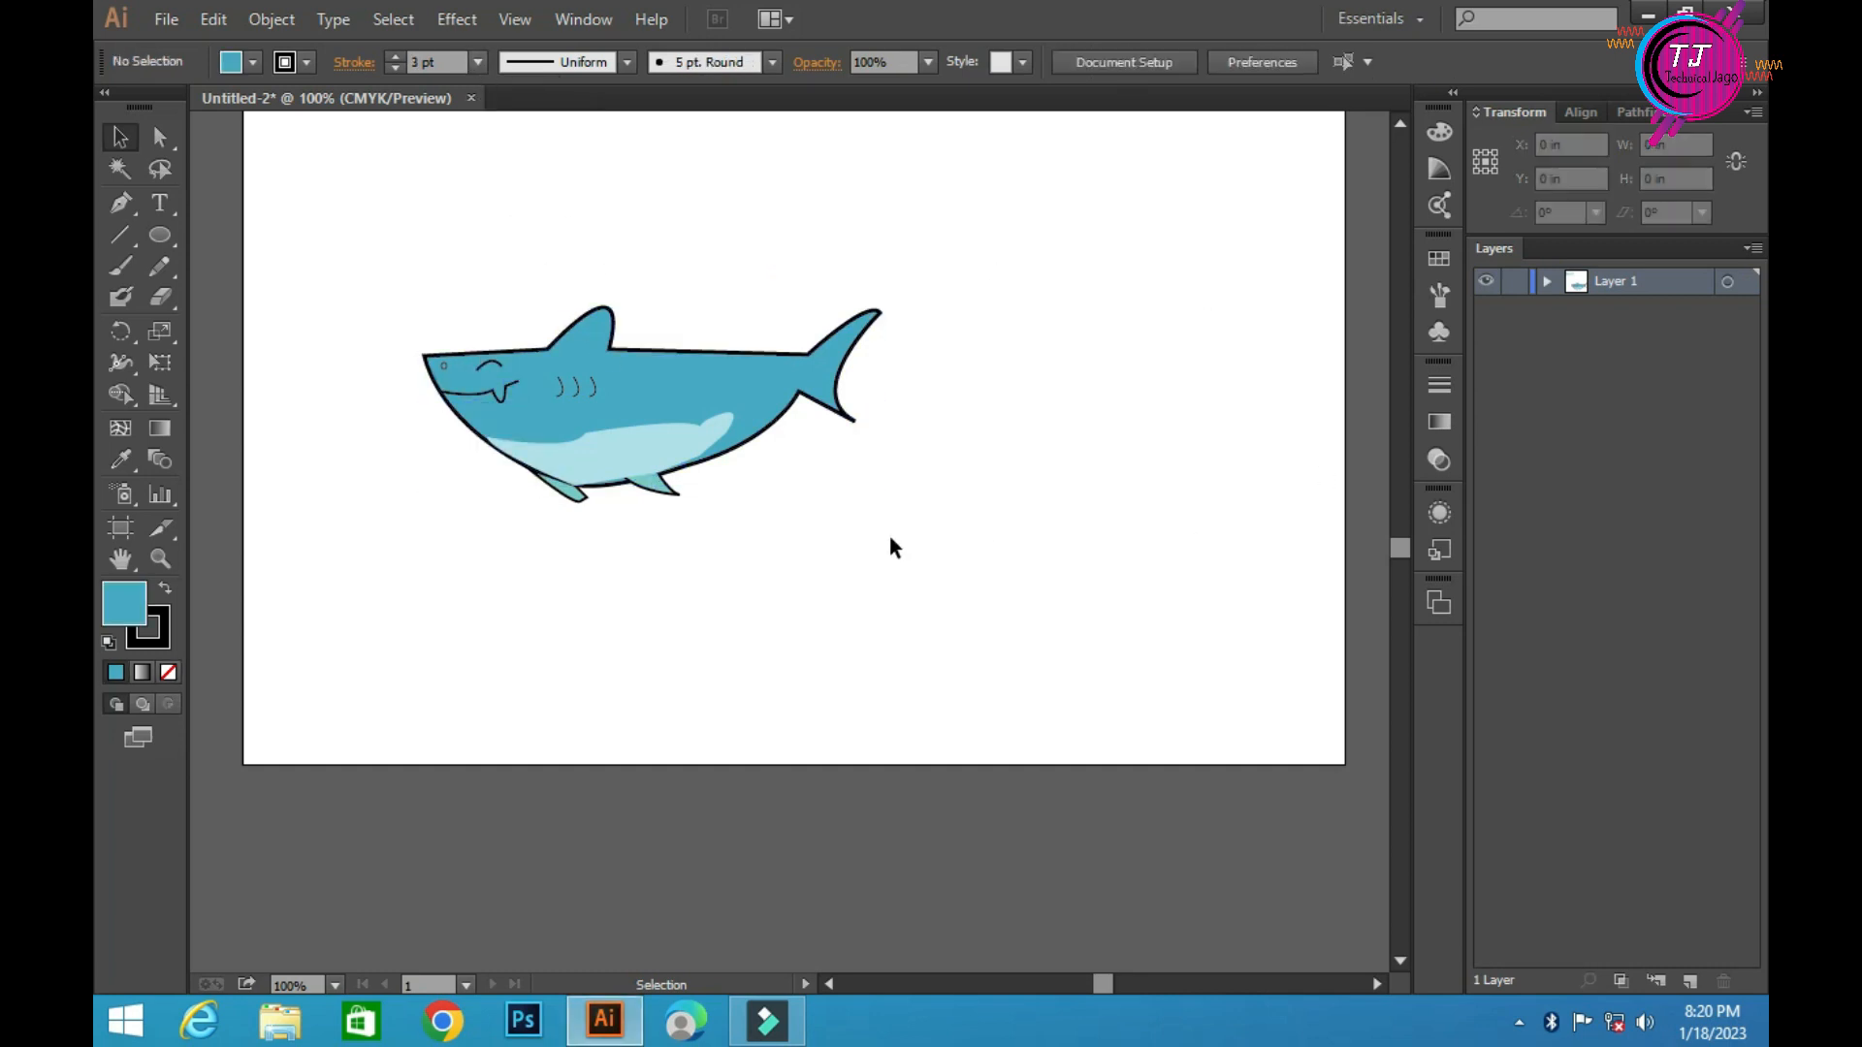
Move the whole shark about 1.6 in right and 0.3 in down on the artboard, then deselect it
scroll(888, 537, down, 2)
drag(351, 193, 795, 451)
drag(713, 359, 859, 388)
click(836, 544)
scroll(473, 351, up, 3)
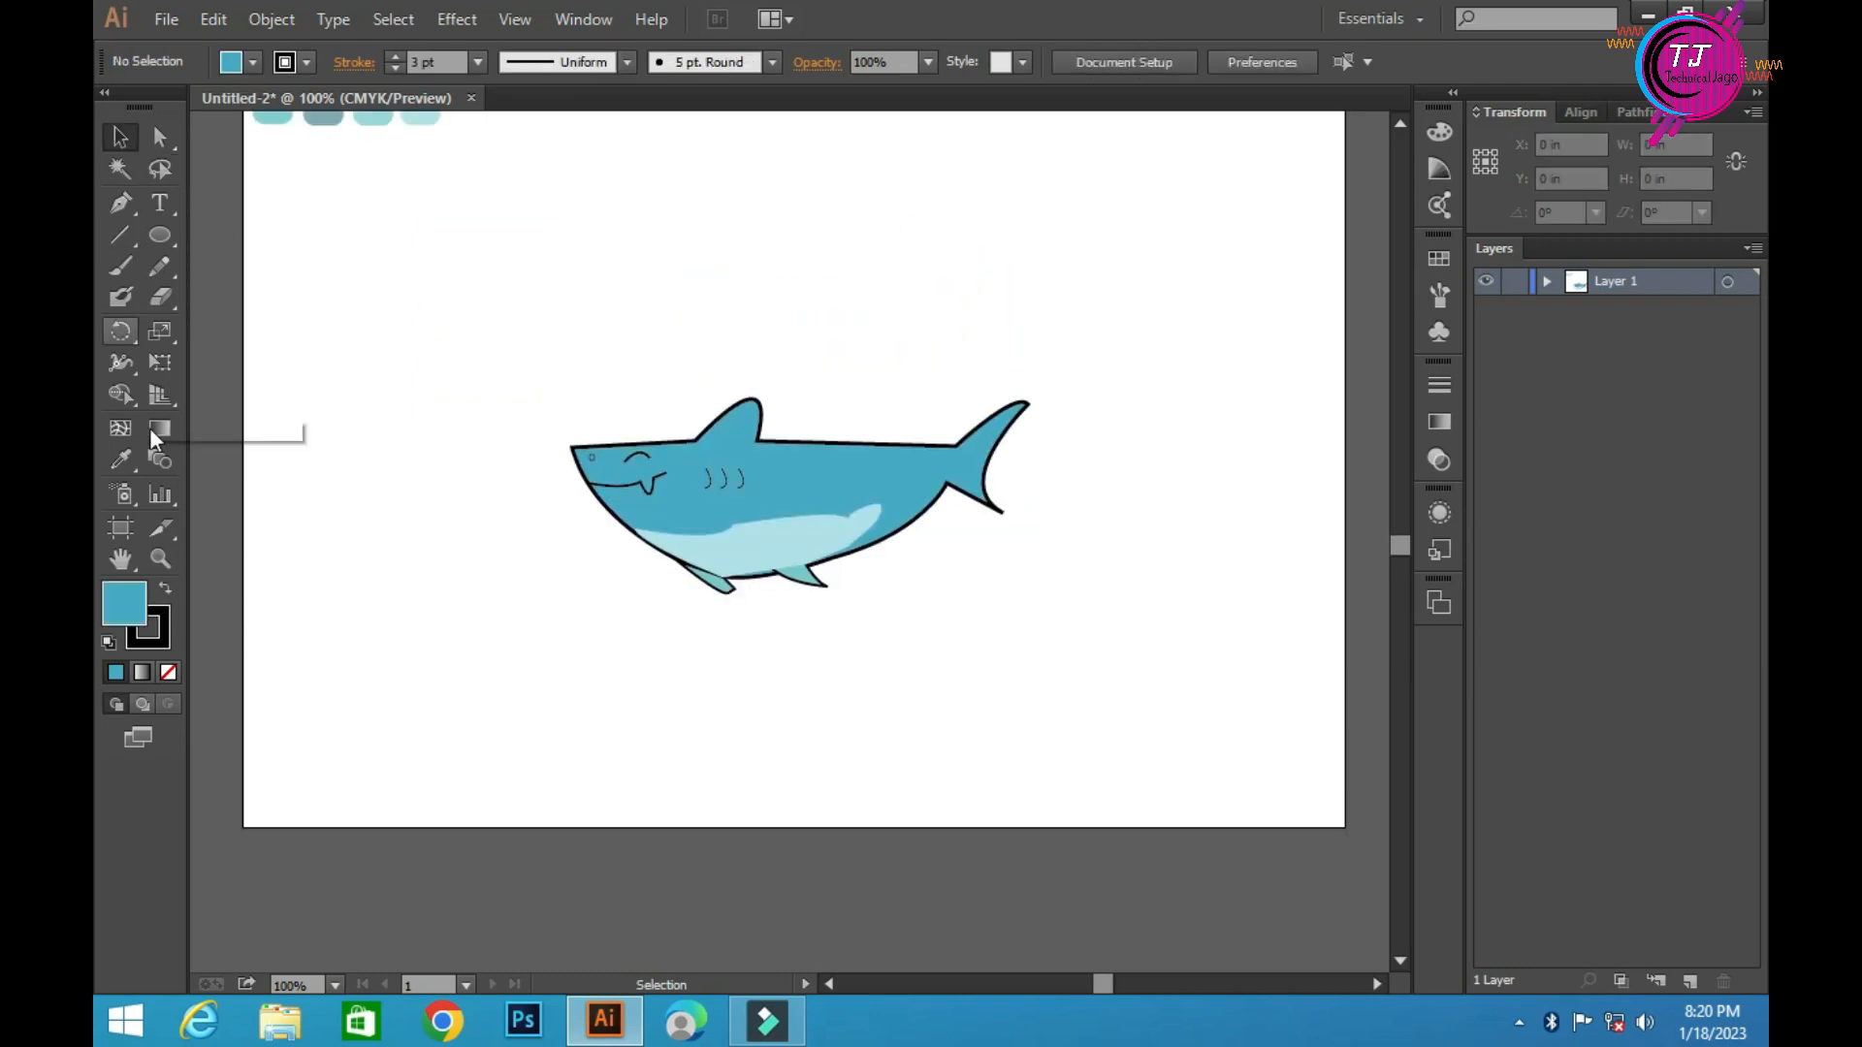
scroll(230, 491, down, 1)
scroll(230, 492, down, 2)
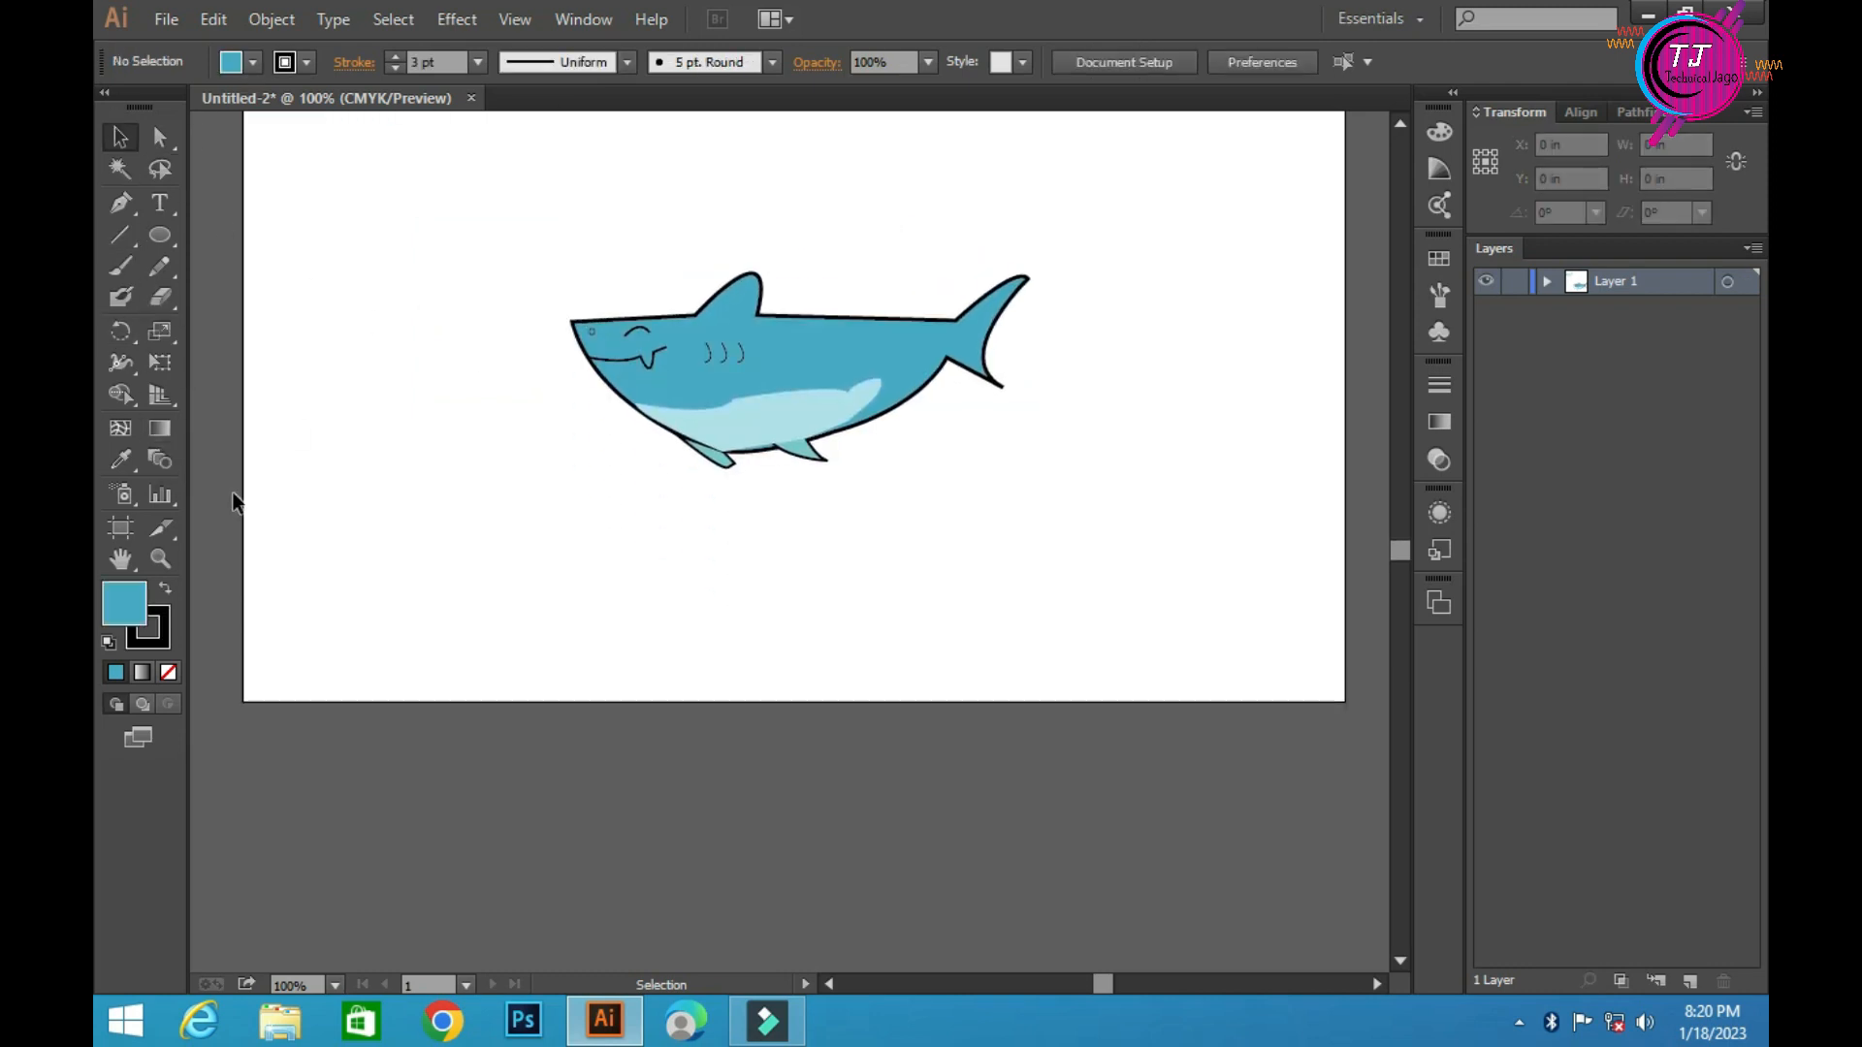
Reposition the rear pectoral fin slightly right and down so it overlaps the belly's lower edge
click(811, 450)
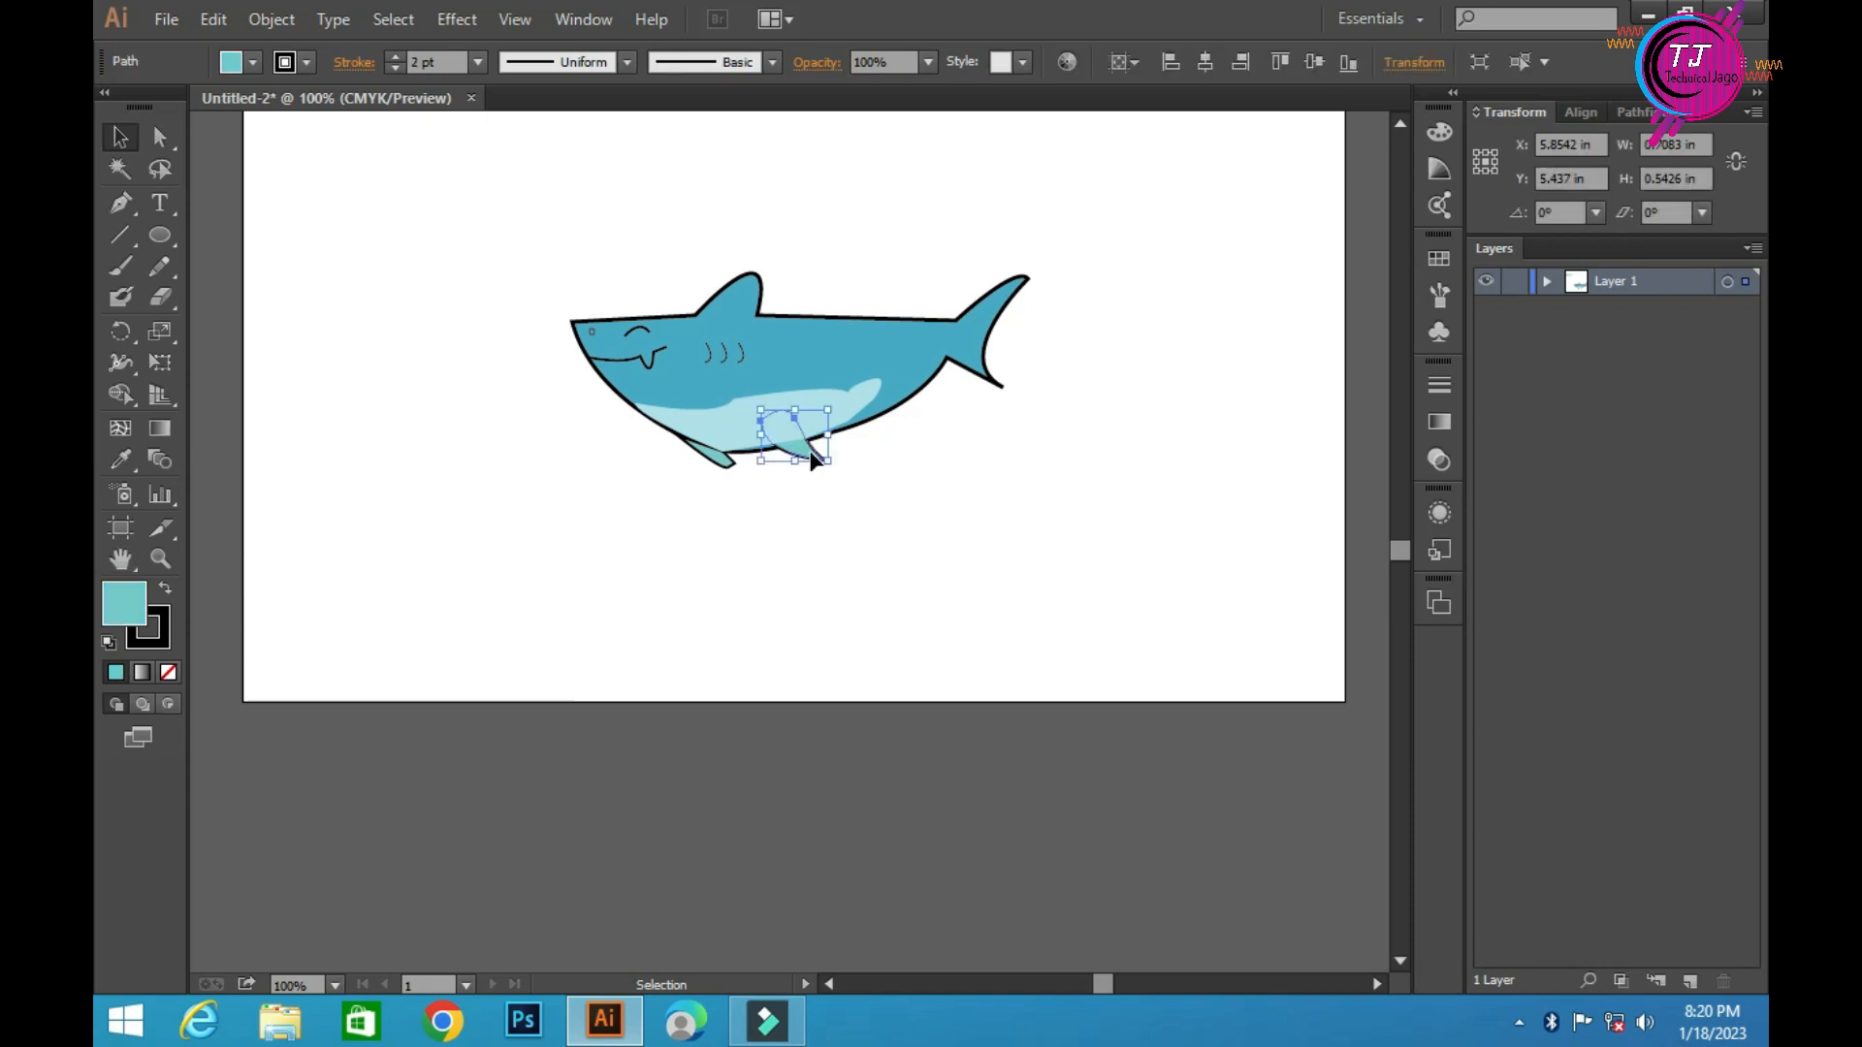
drag(794, 501, 819, 454)
click(821, 430)
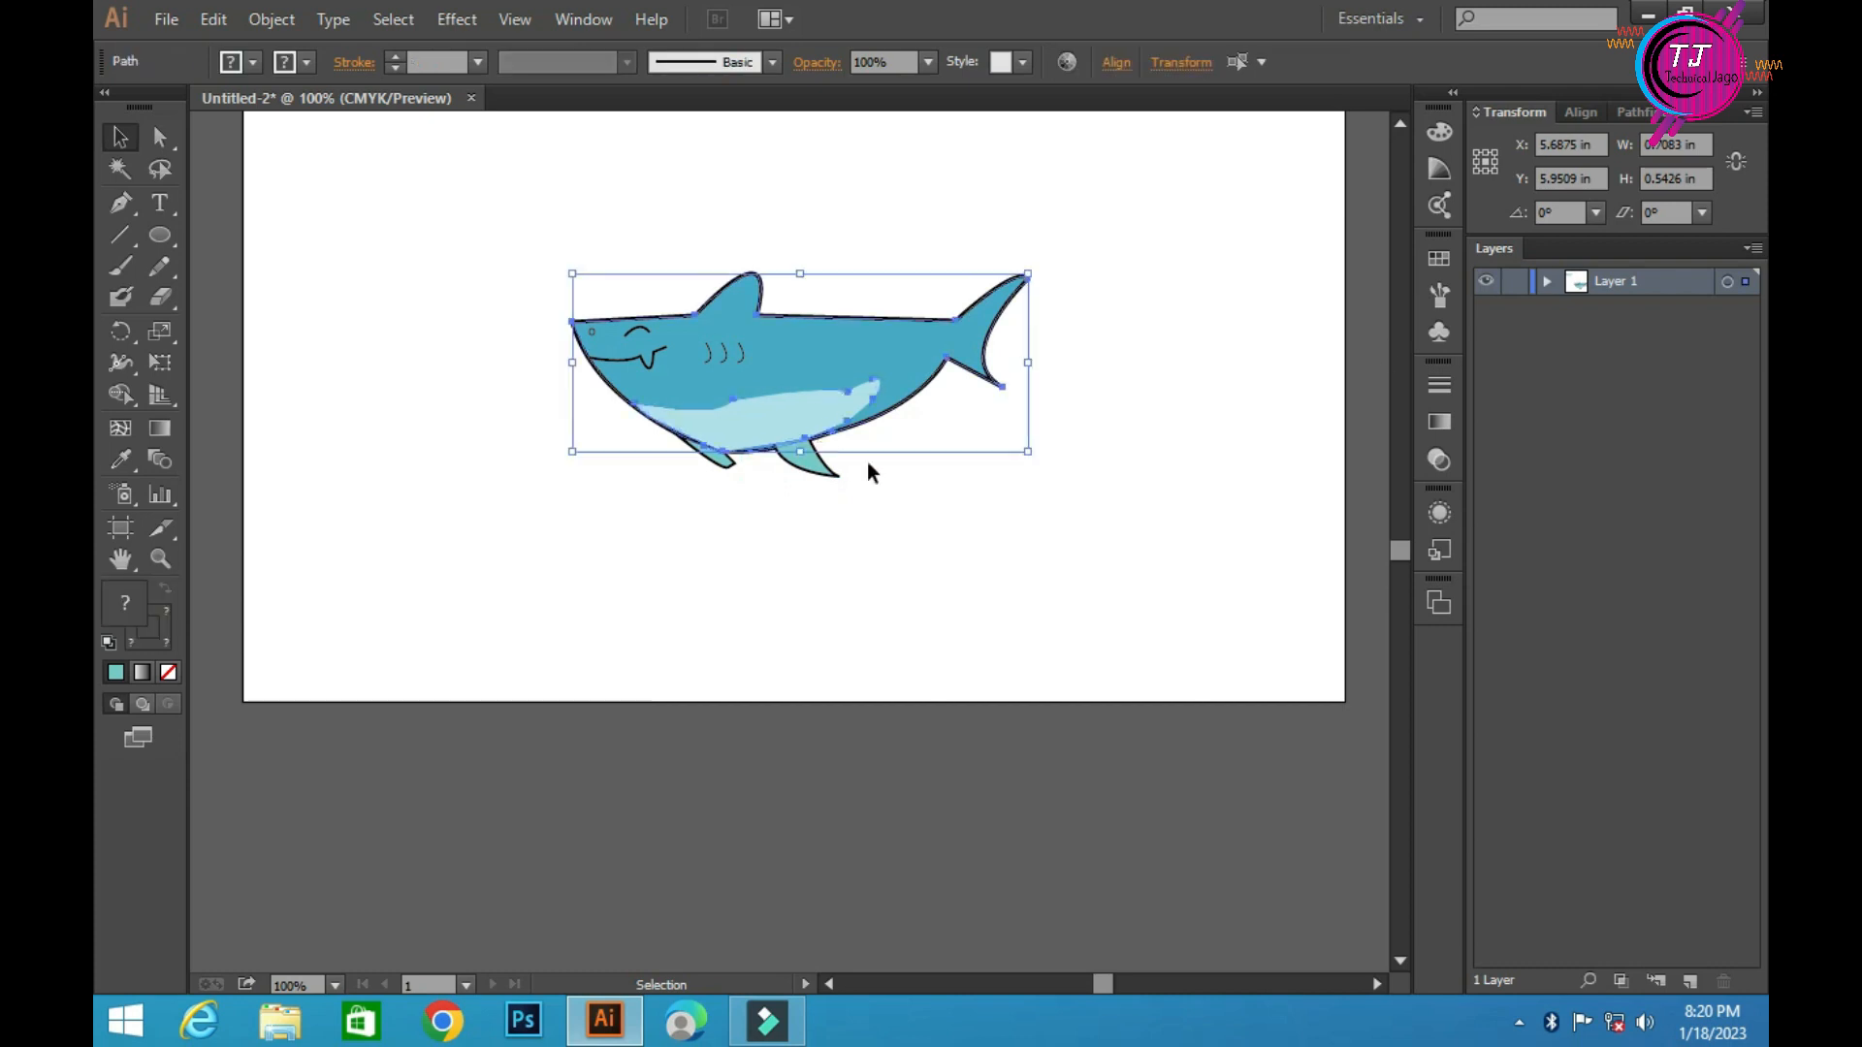
click(877, 523)
click(823, 466)
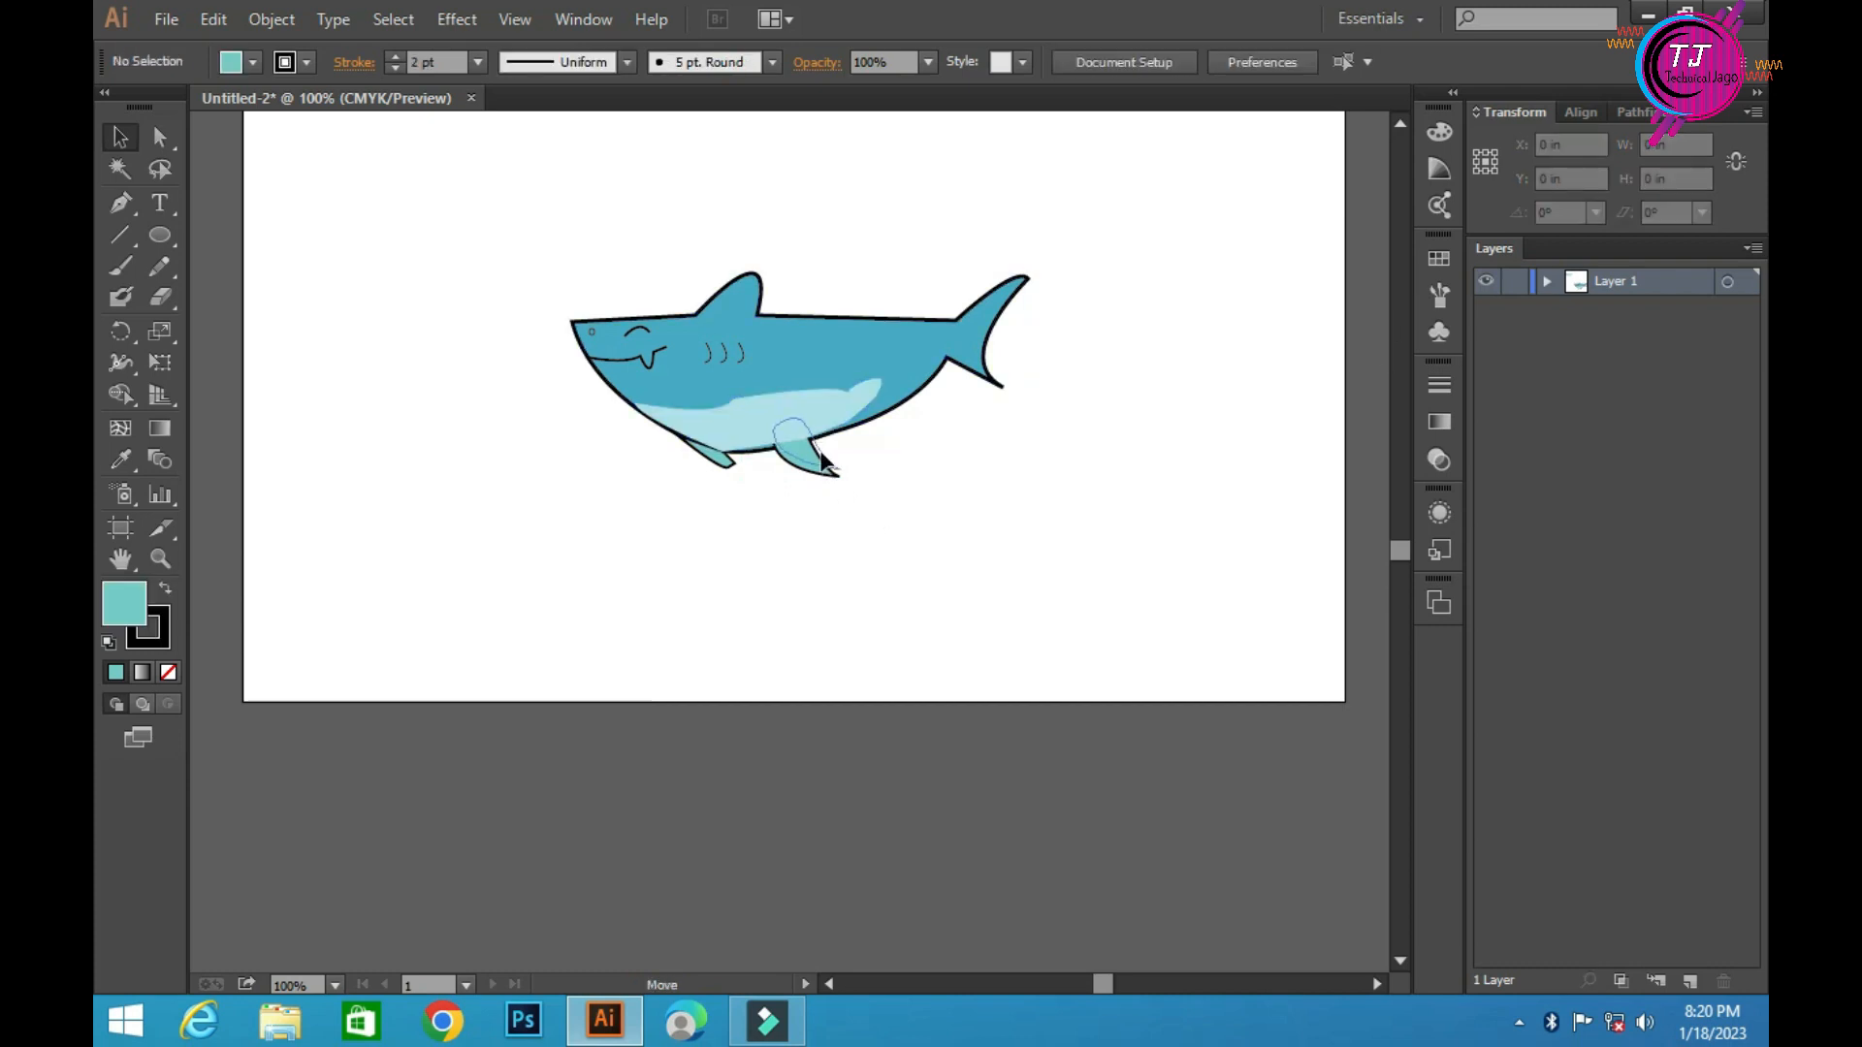
Bring the rear pectoral fin's path above the belly patch in the stacking order of Layer 1, then deselect it
click(1546, 281)
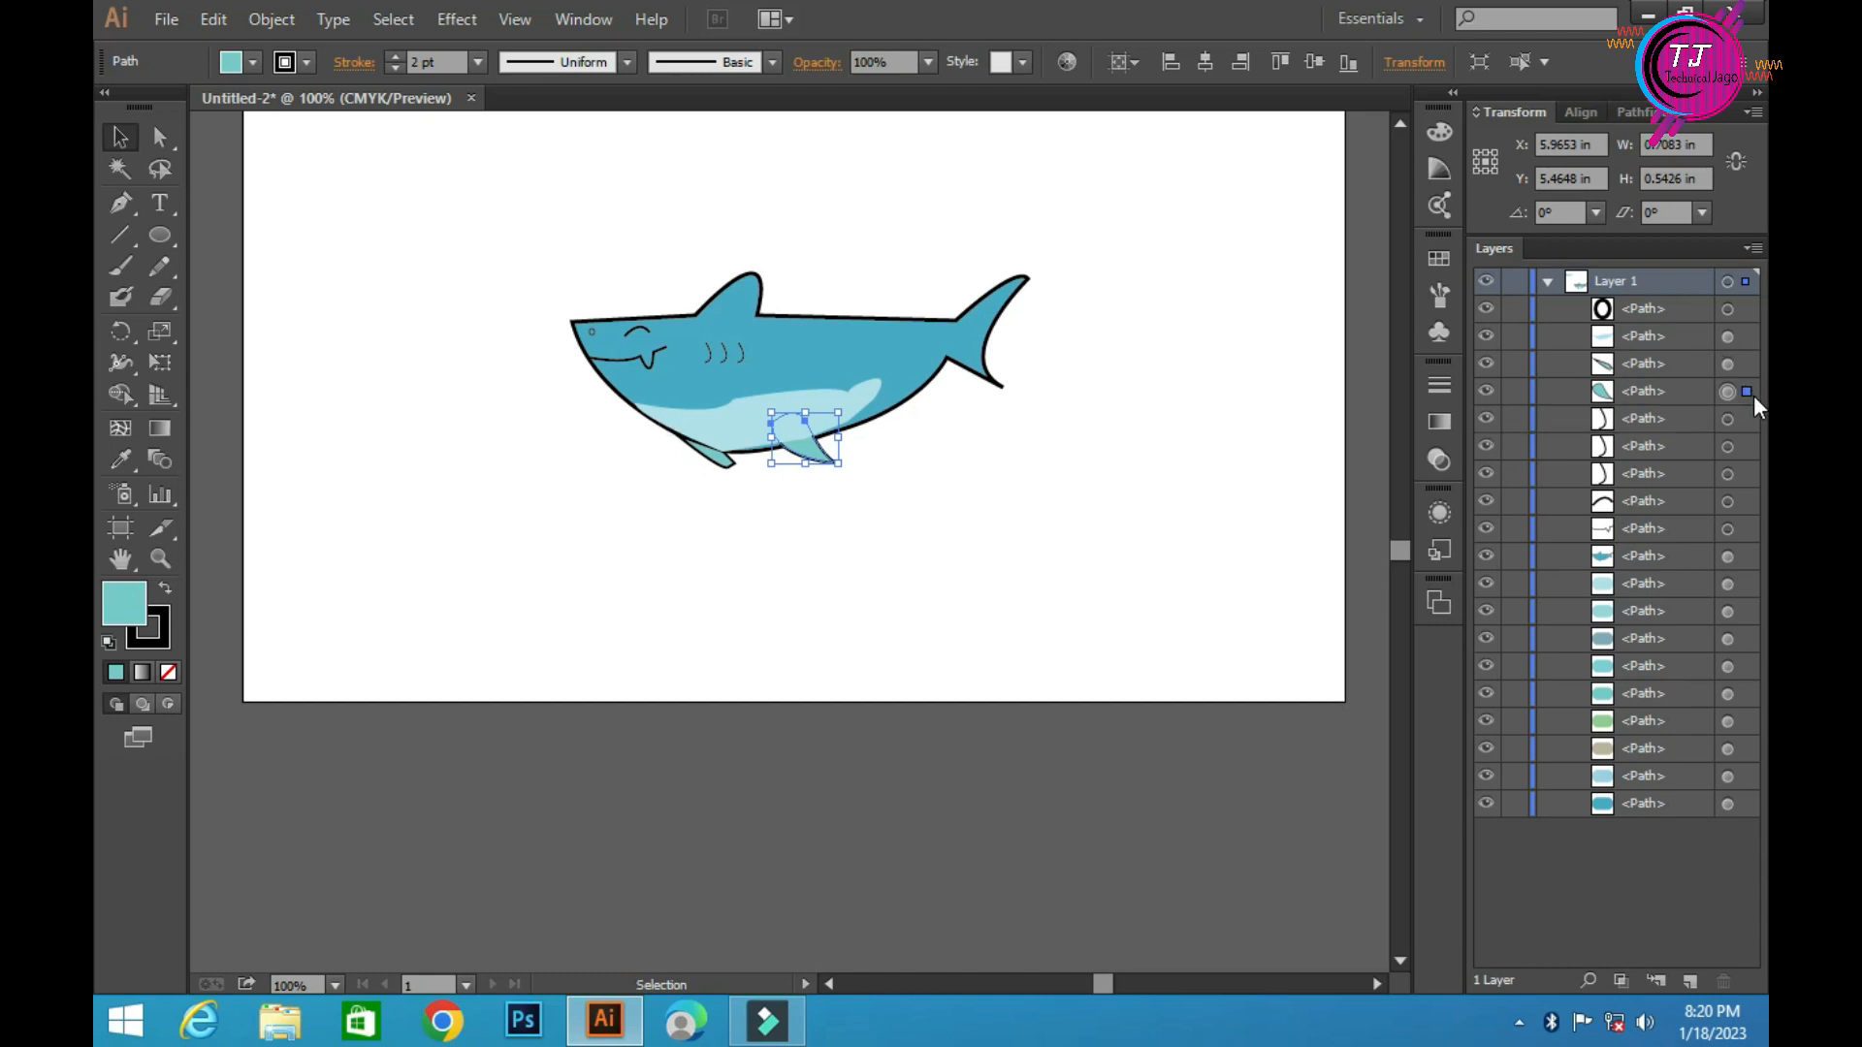
mouse_move(1673, 393)
mouse_down()
mouse_move(1636, 580)
mouse_move(1642, 325)
mouse_up()
click(1039, 411)
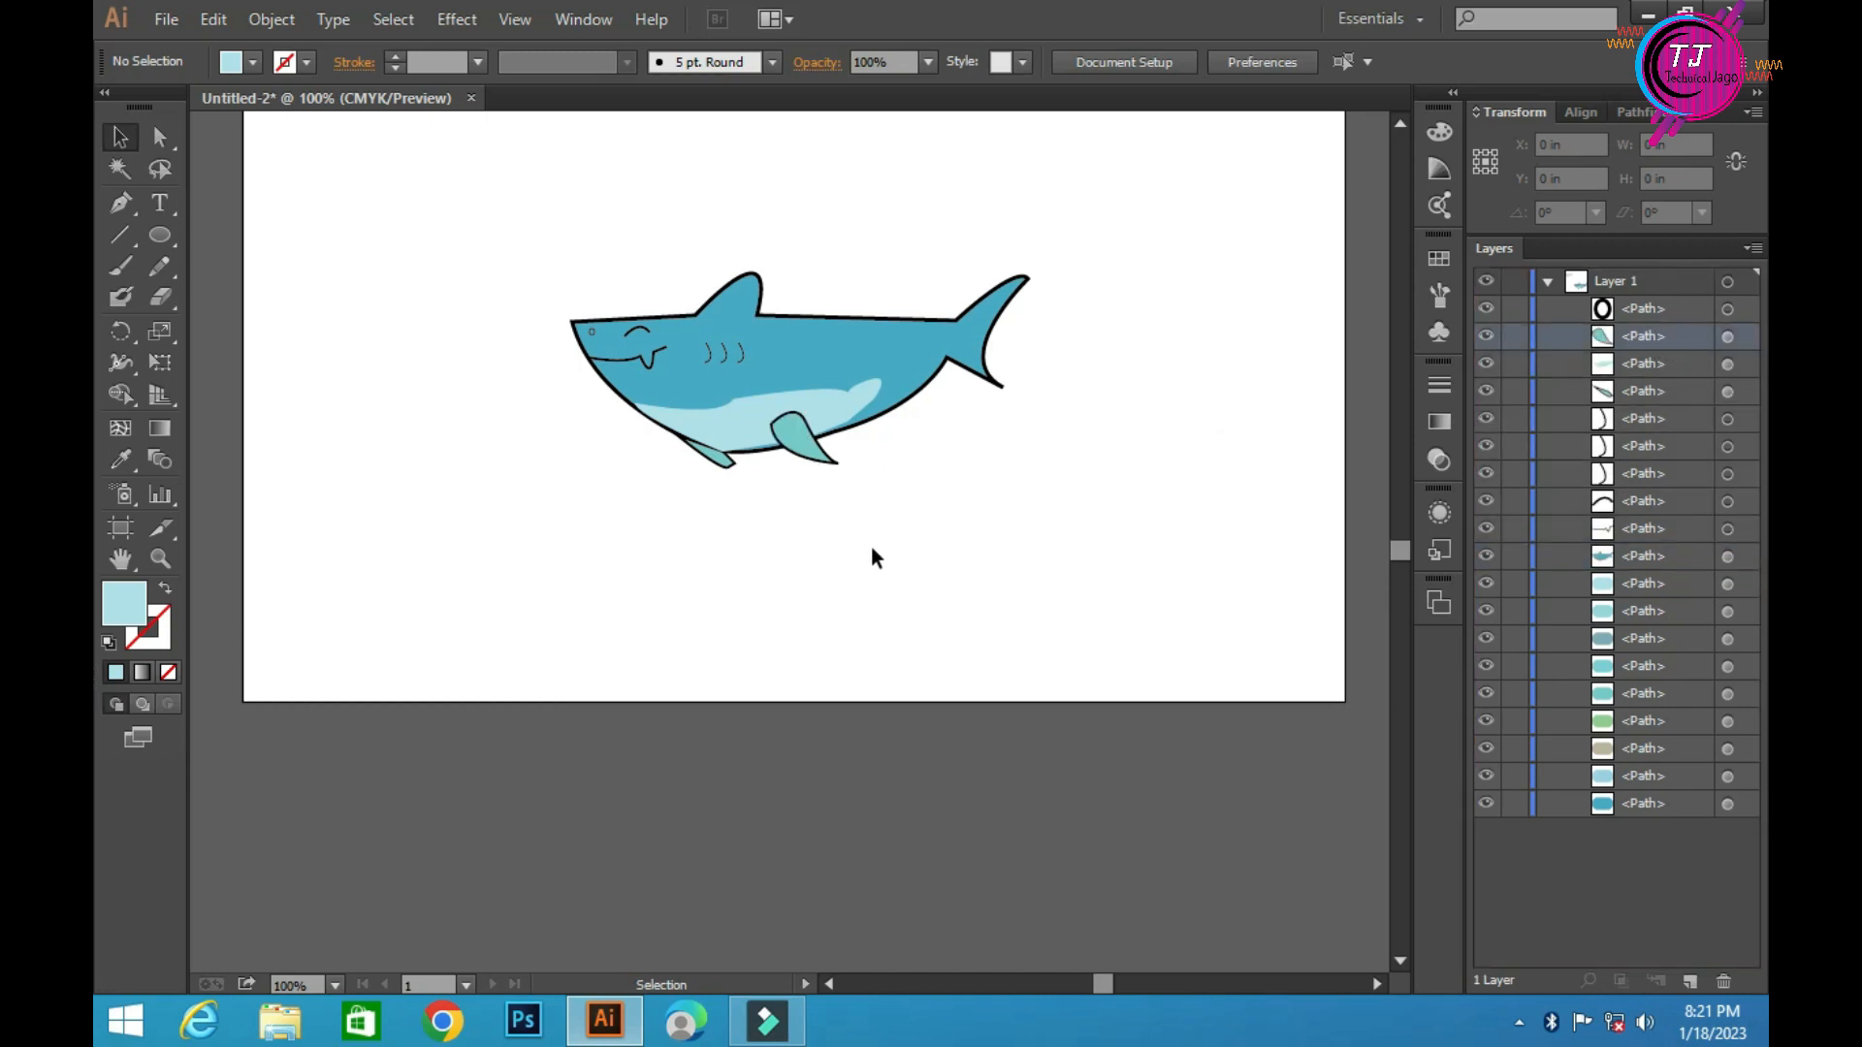
Shift the light belly patch slightly upward inside the body outline, then deselect it
scroll(736, 491, up, 2)
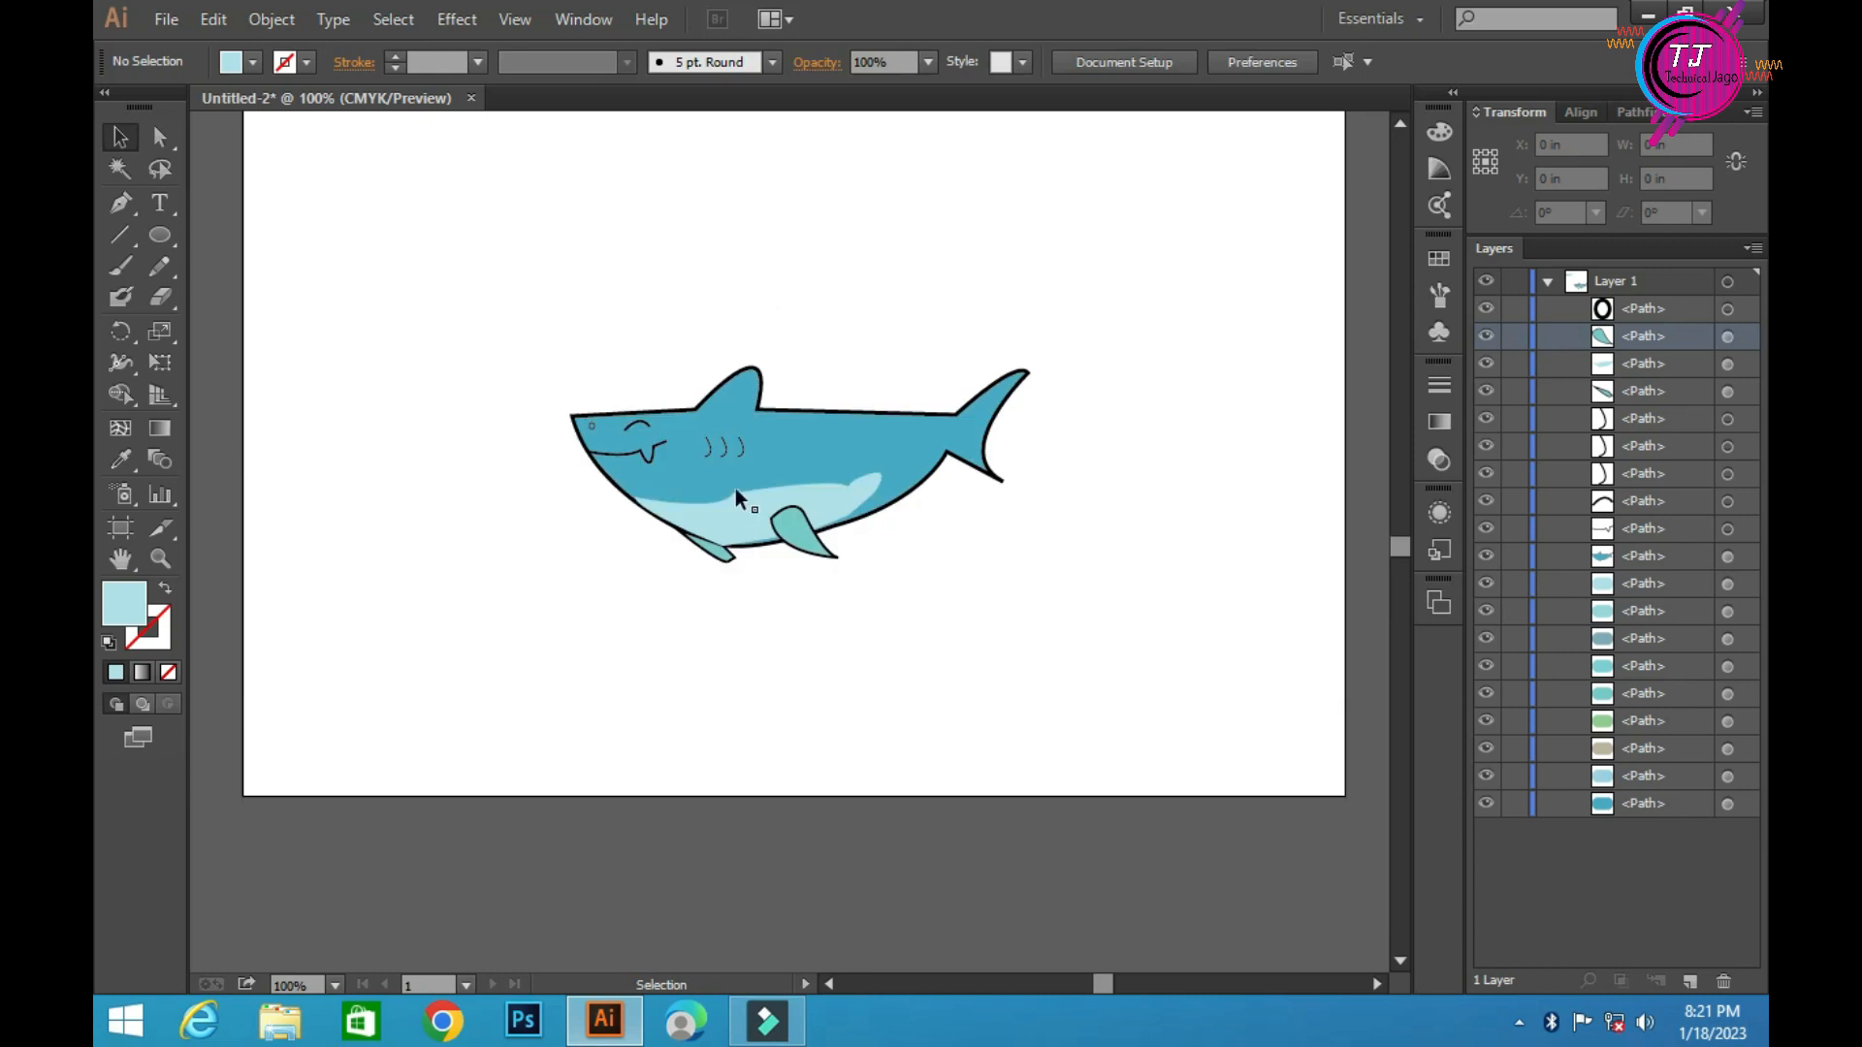
click(741, 545)
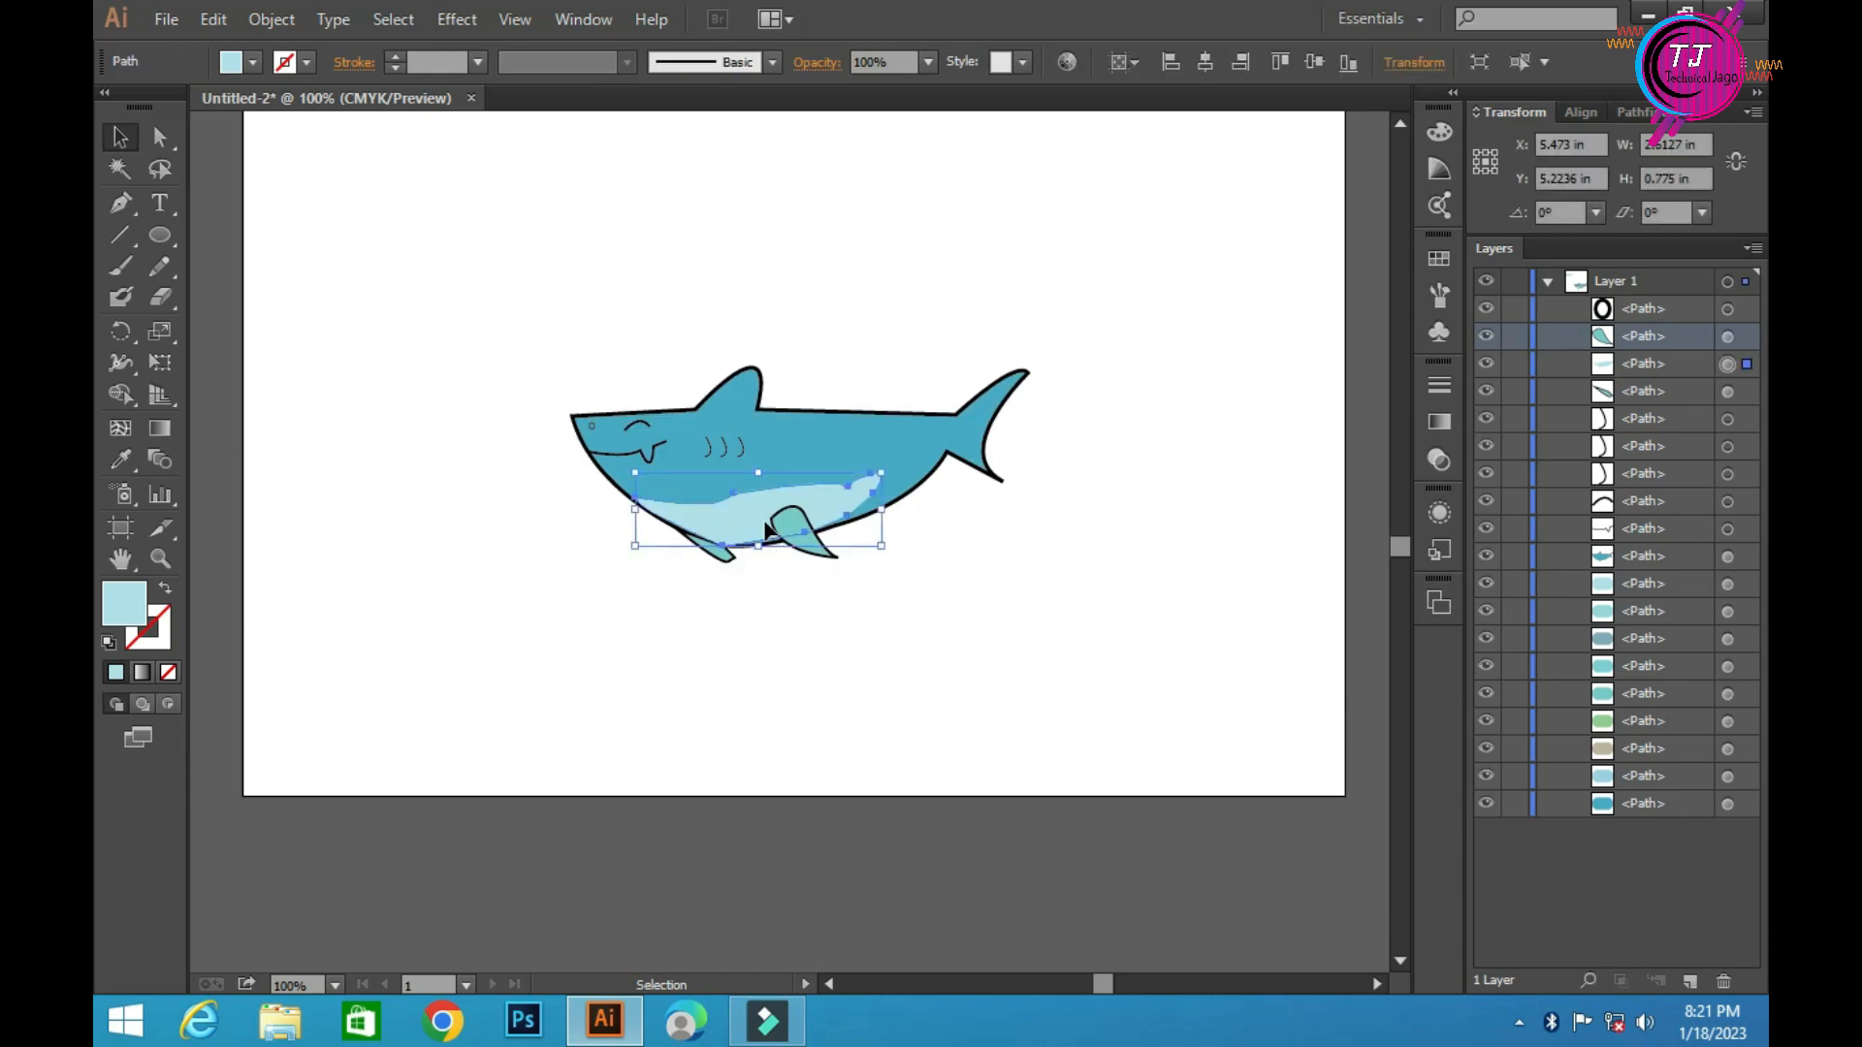
click(972, 618)
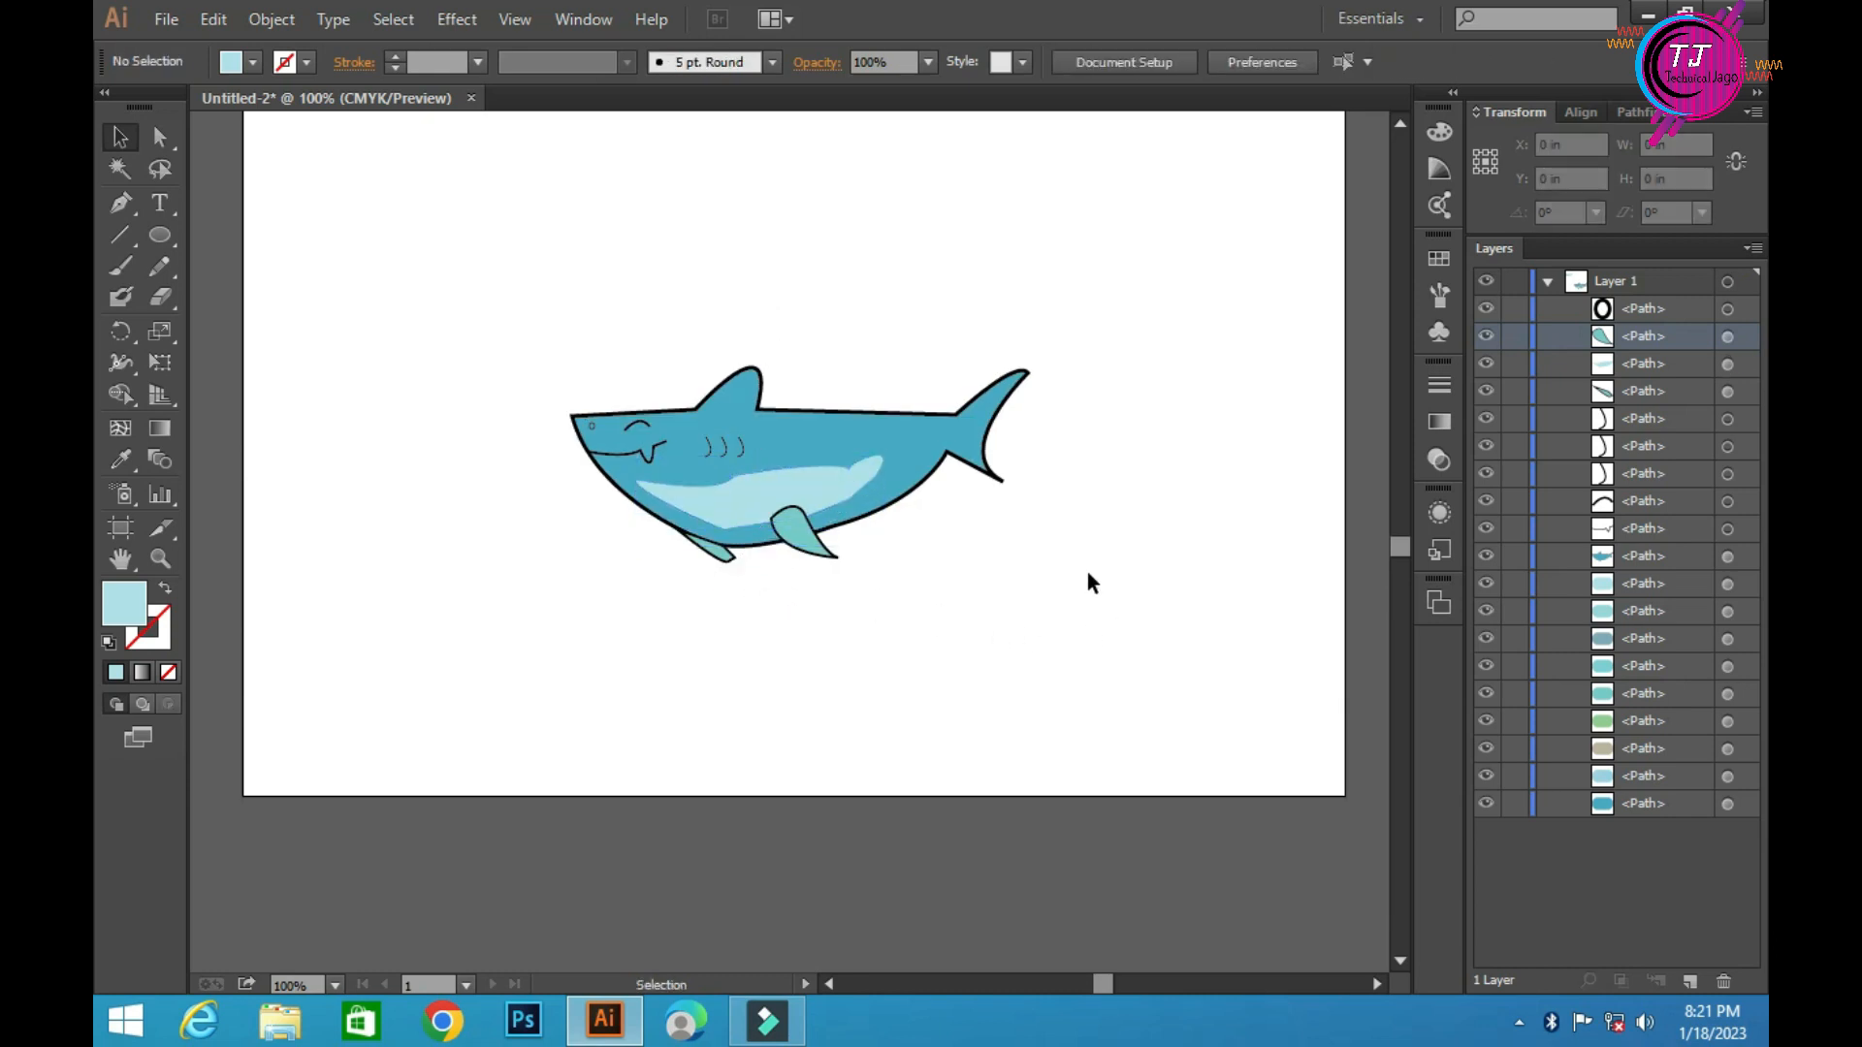
Shorten the shark's curved eye line by moving its right end anchor slightly left and down, then deselect it
scroll(1087, 581, down, 4)
click(647, 243)
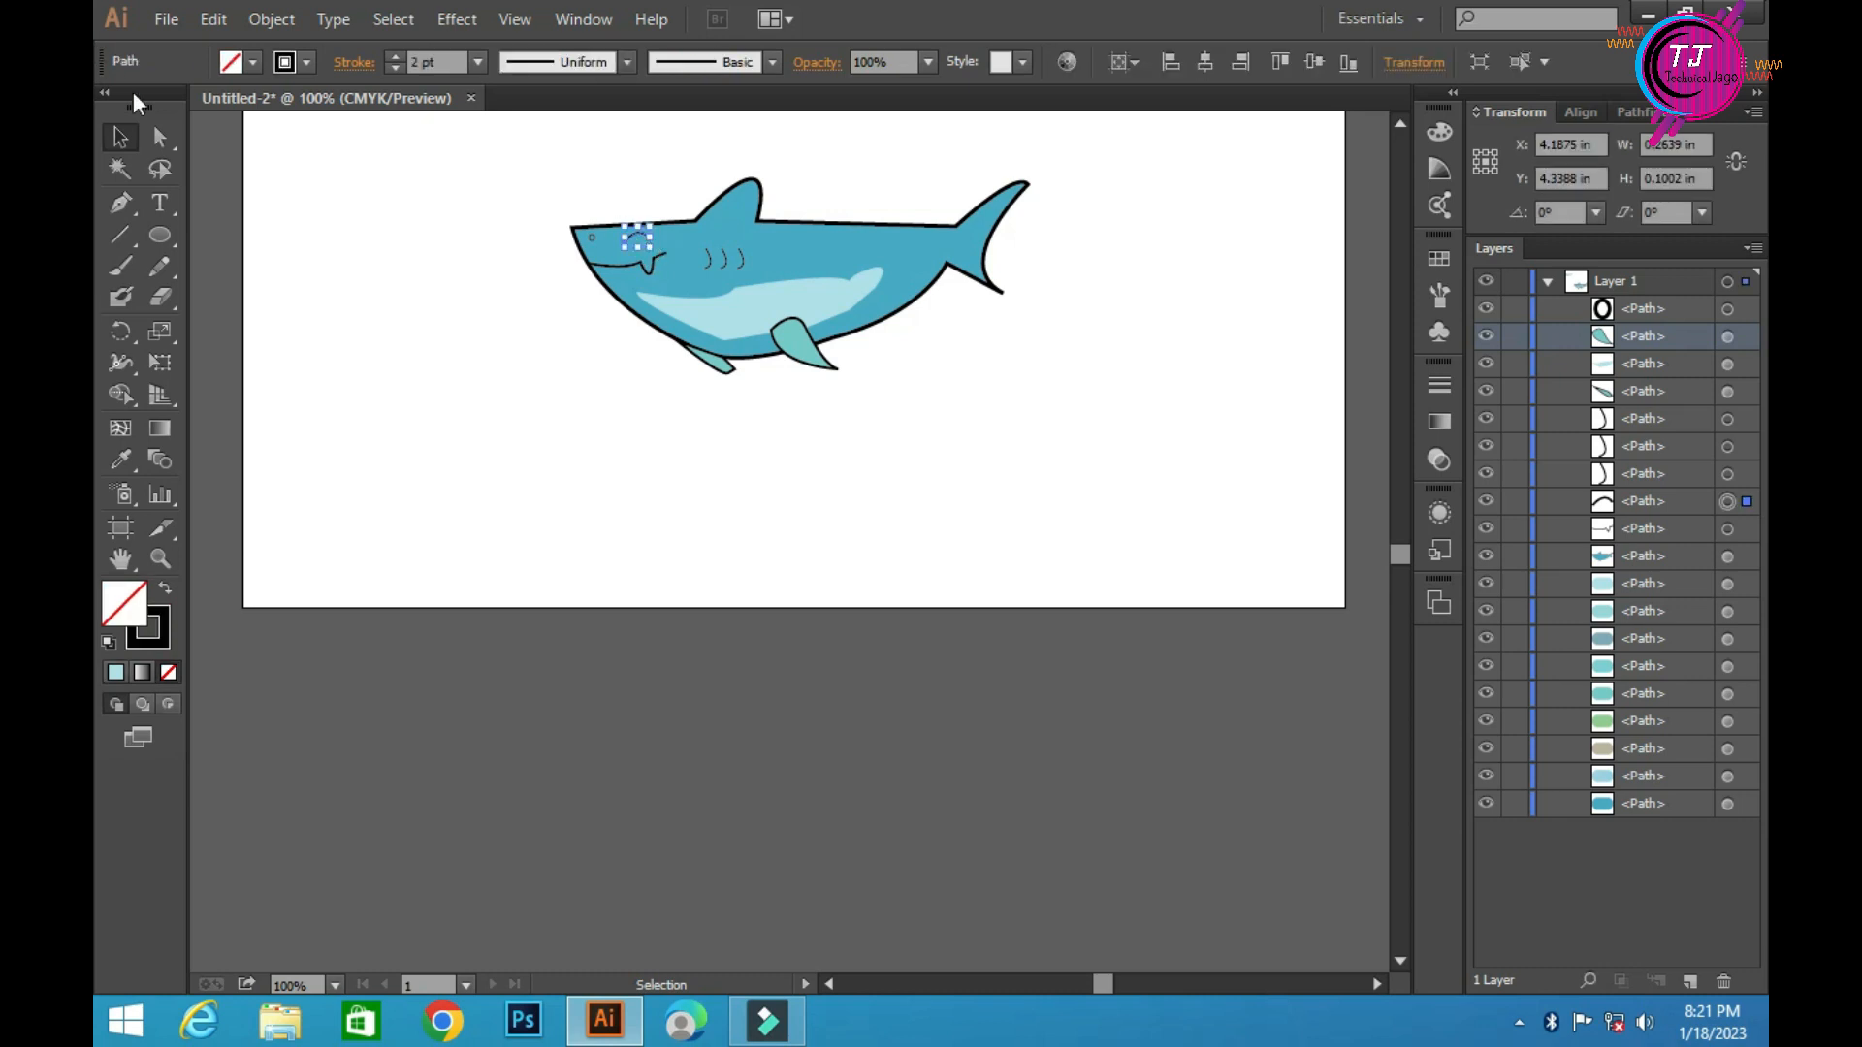
click(160, 136)
drag(647, 240, 638, 250)
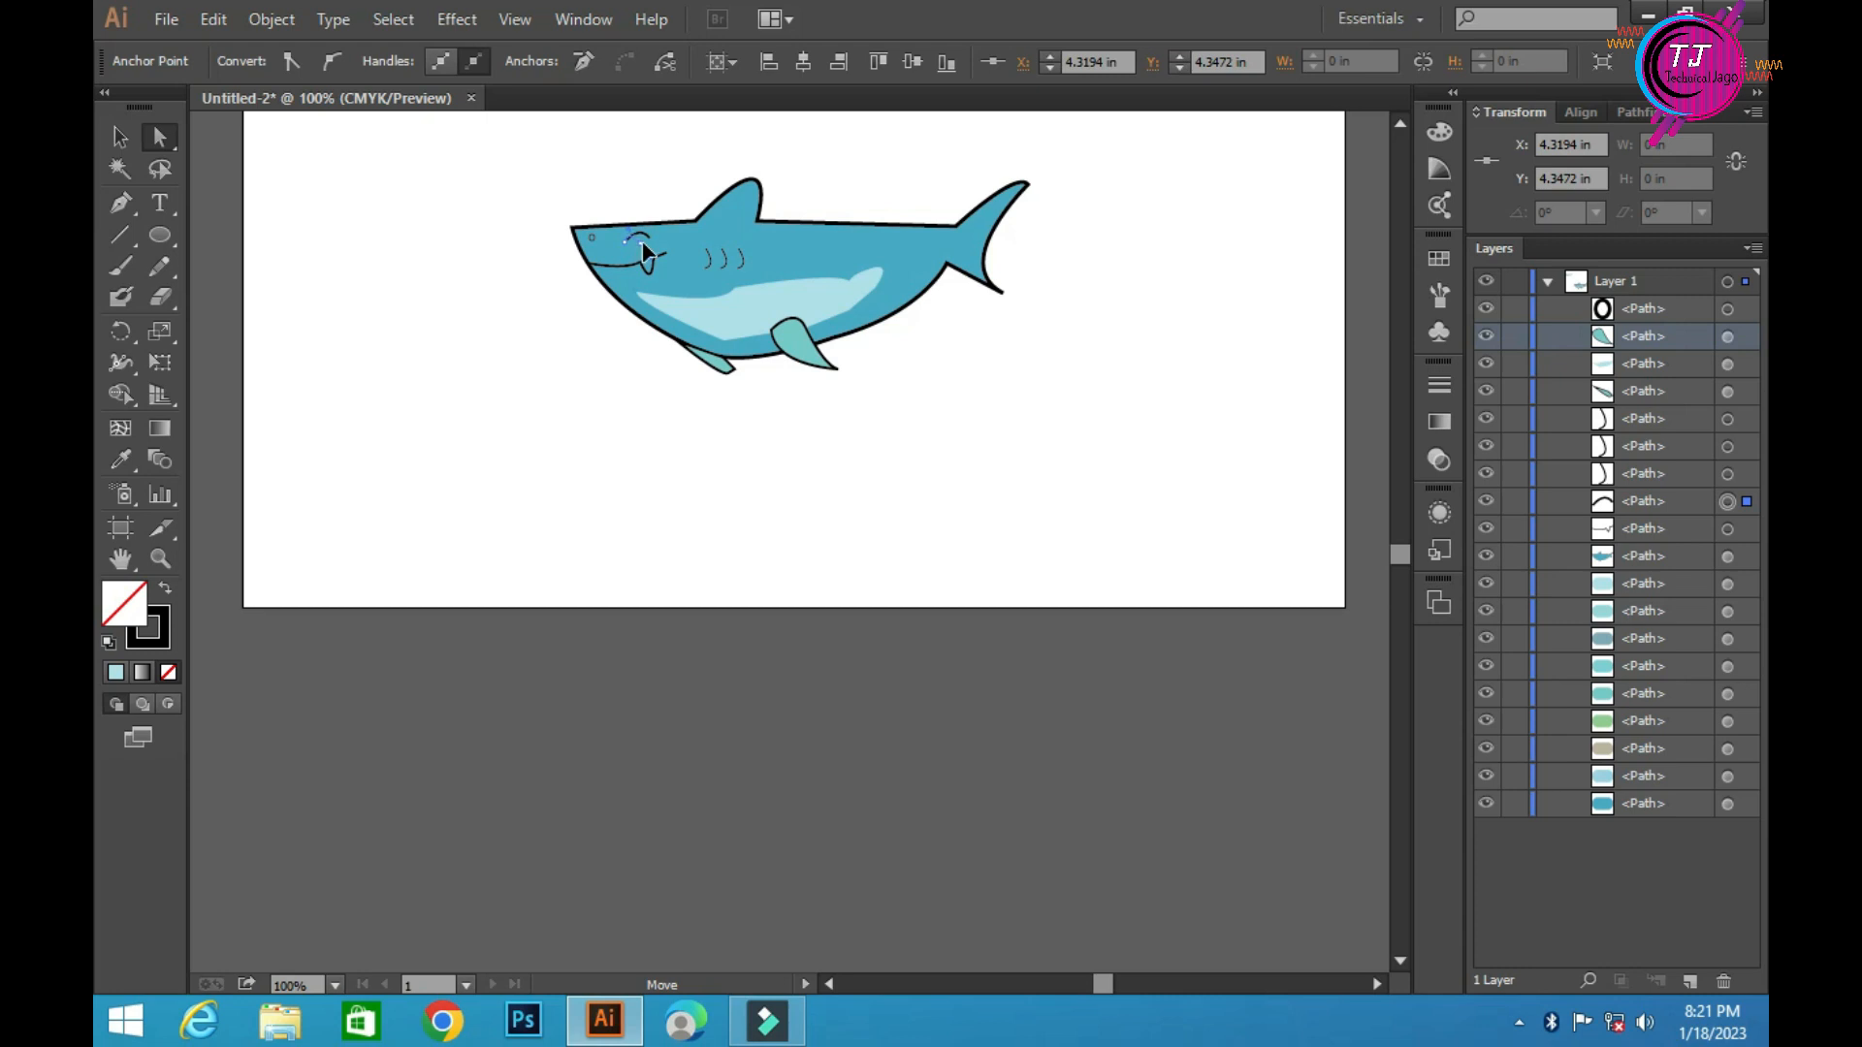
click(562, 310)
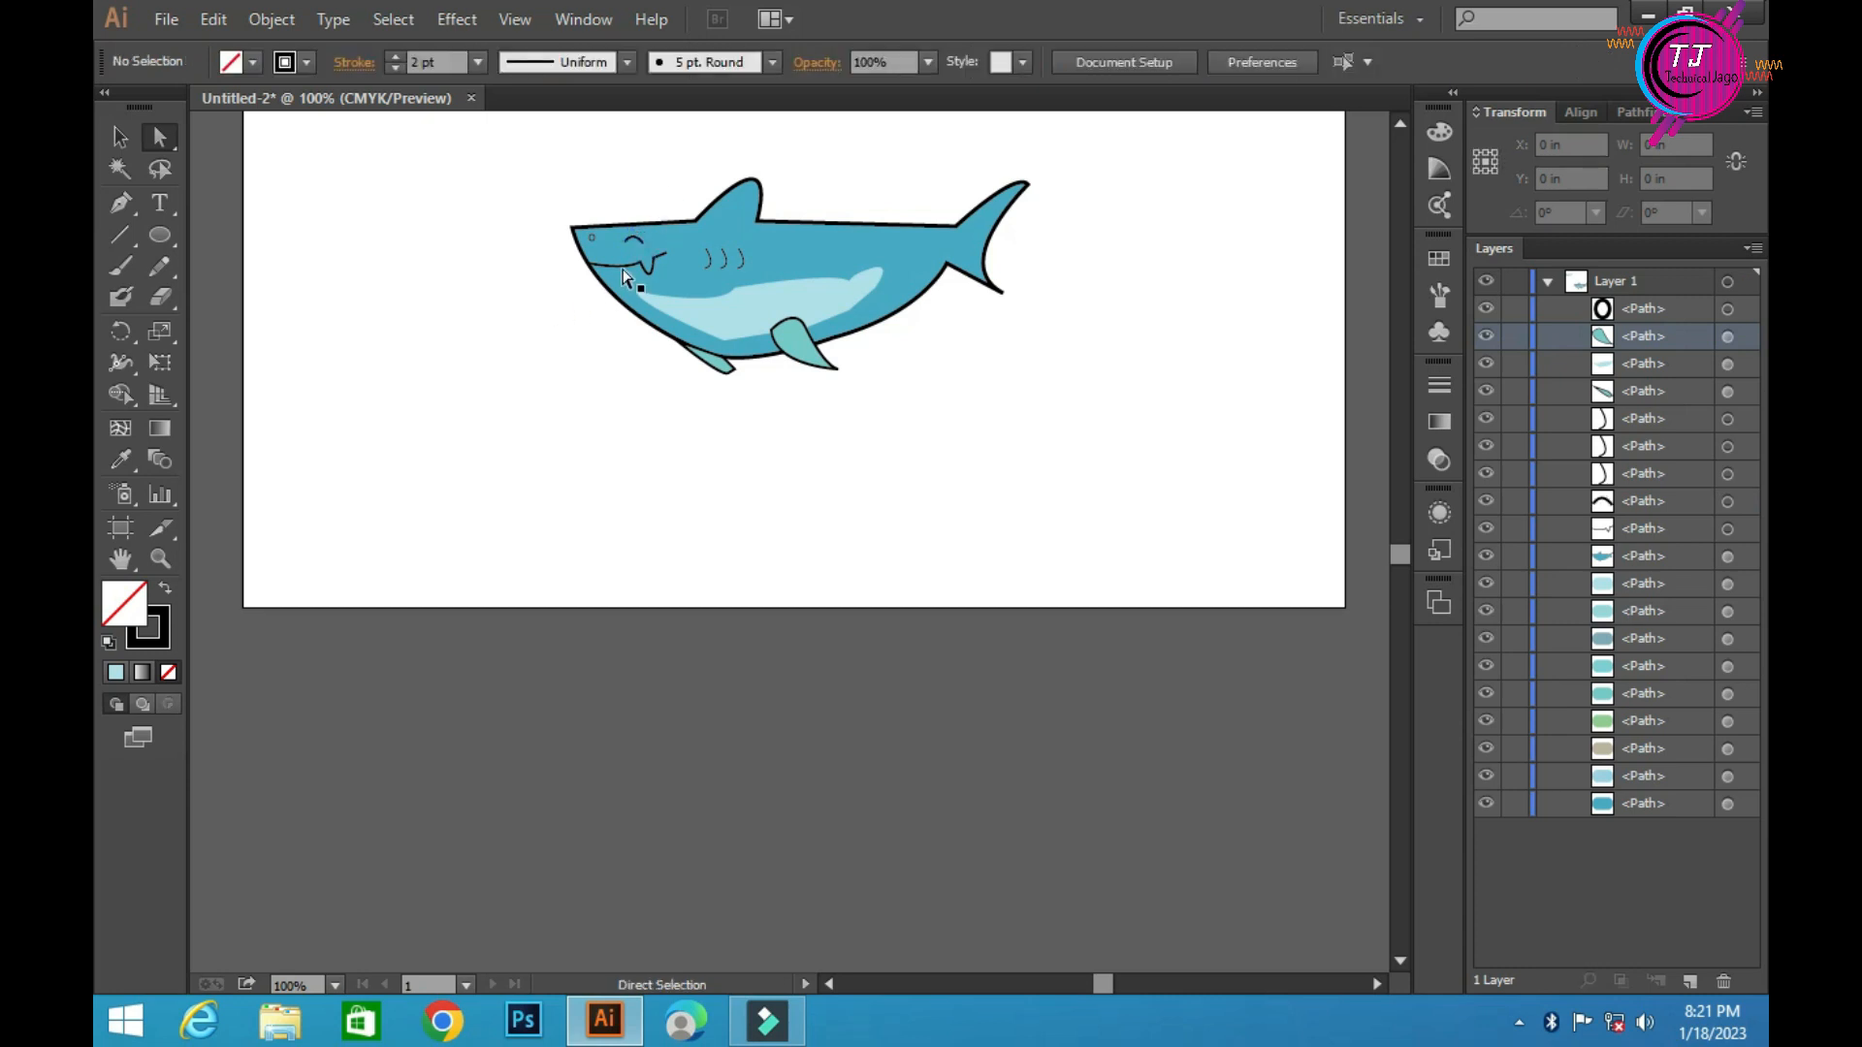
click(114, 139)
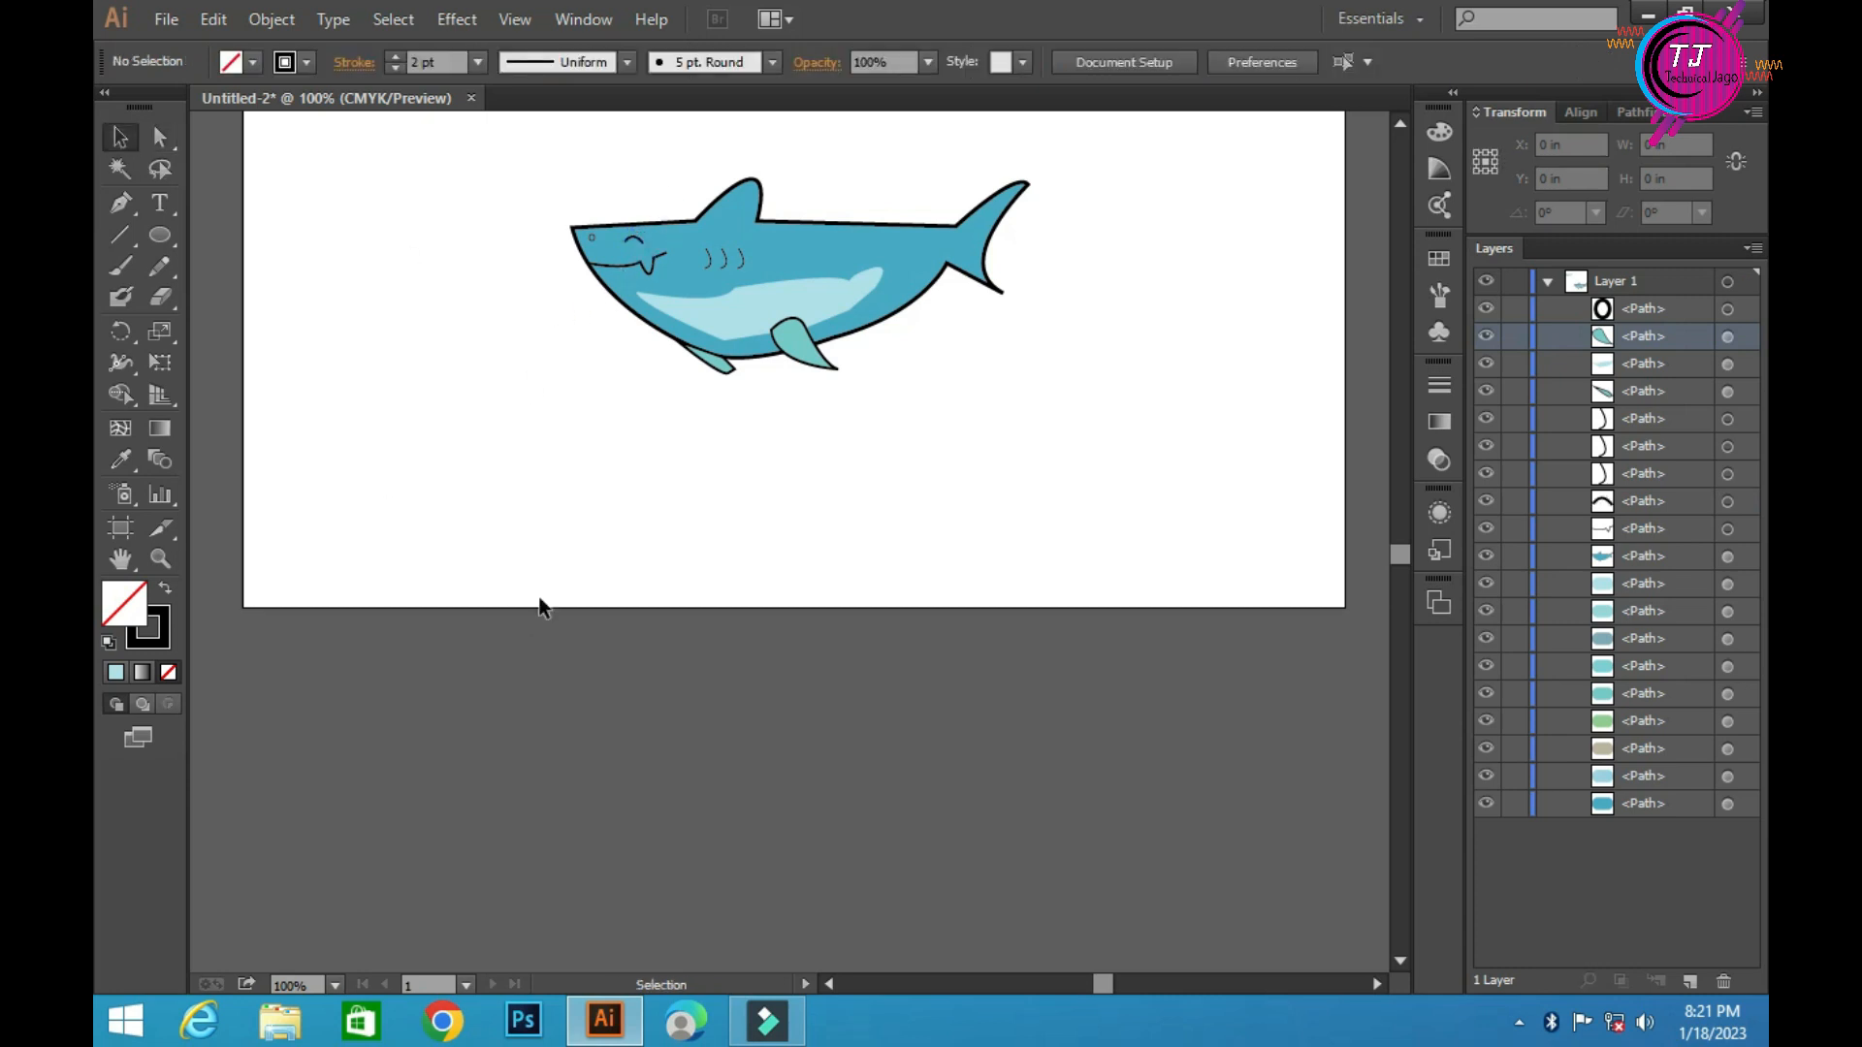
Draw a closed mound with the Pen tool along the artboard's bottom edge, about 6.7 in wide and 0.9 in high
scroll(540, 606, down, 1)
click(116, 204)
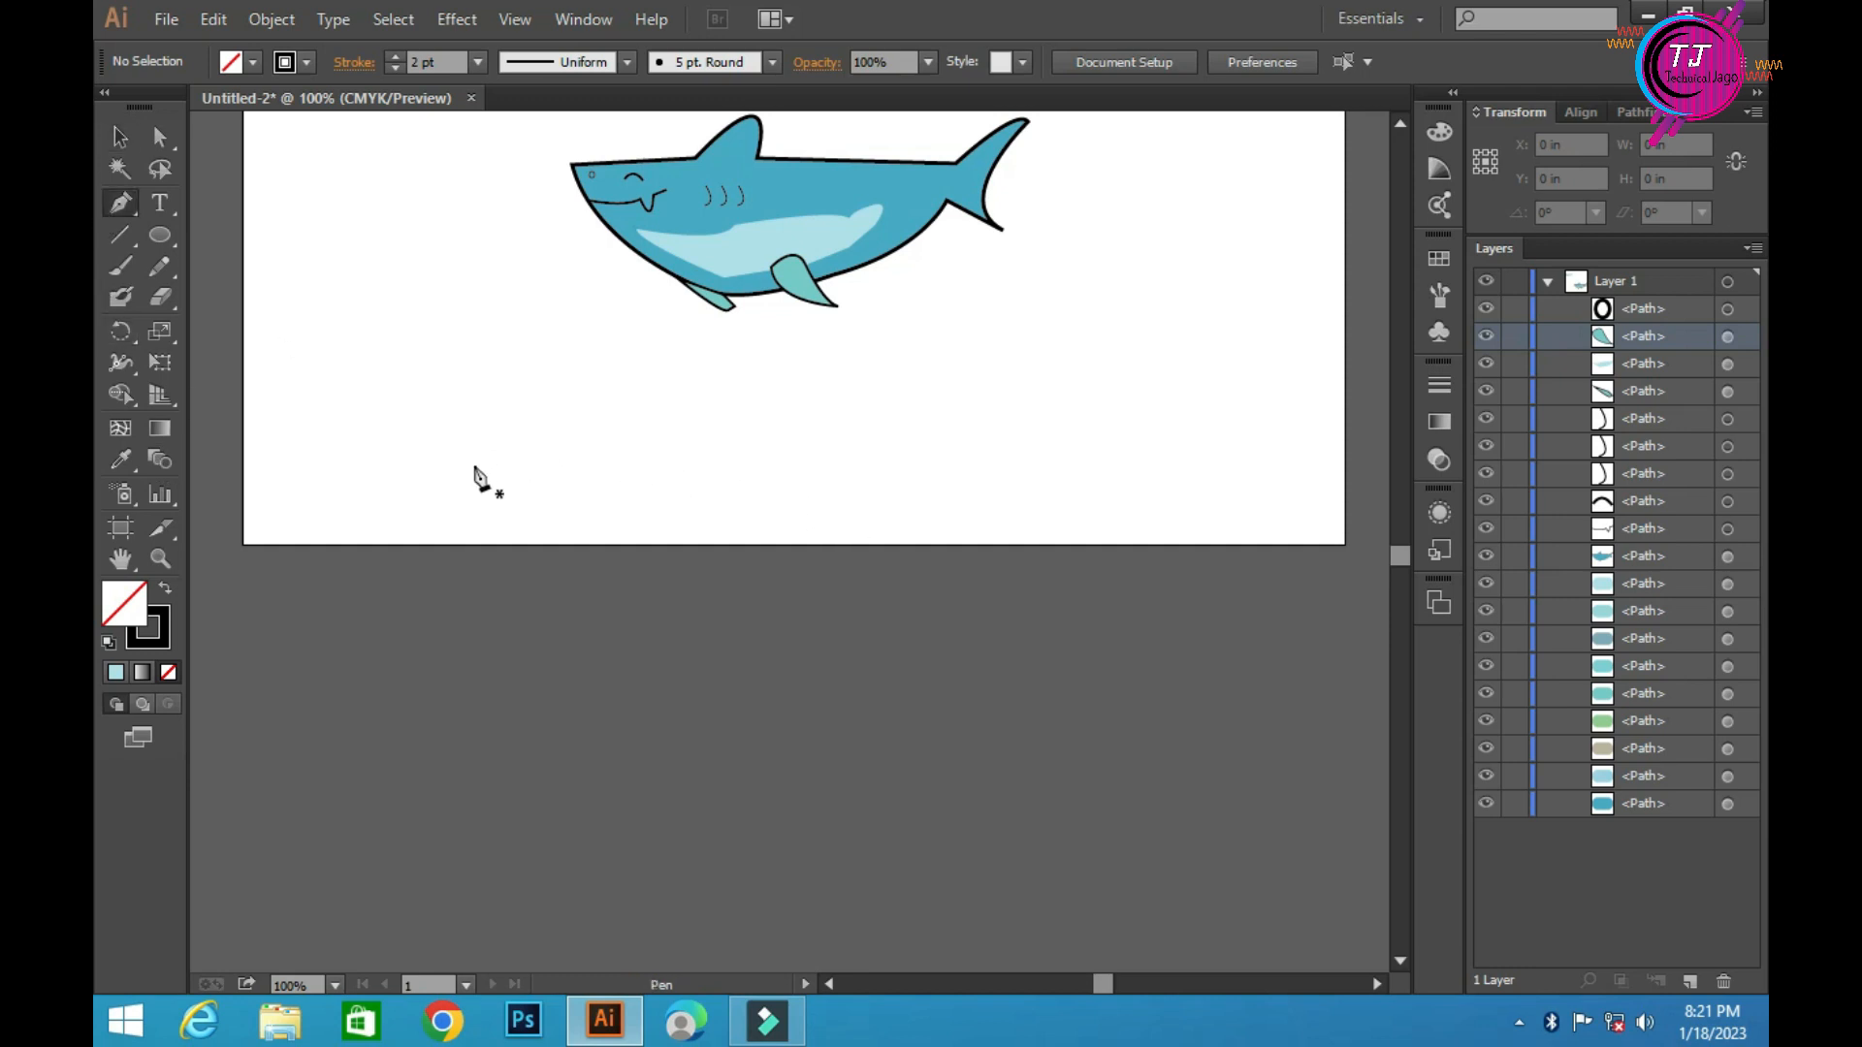
click(444, 539)
drag(1074, 541, 1361, 735)
click(1074, 541)
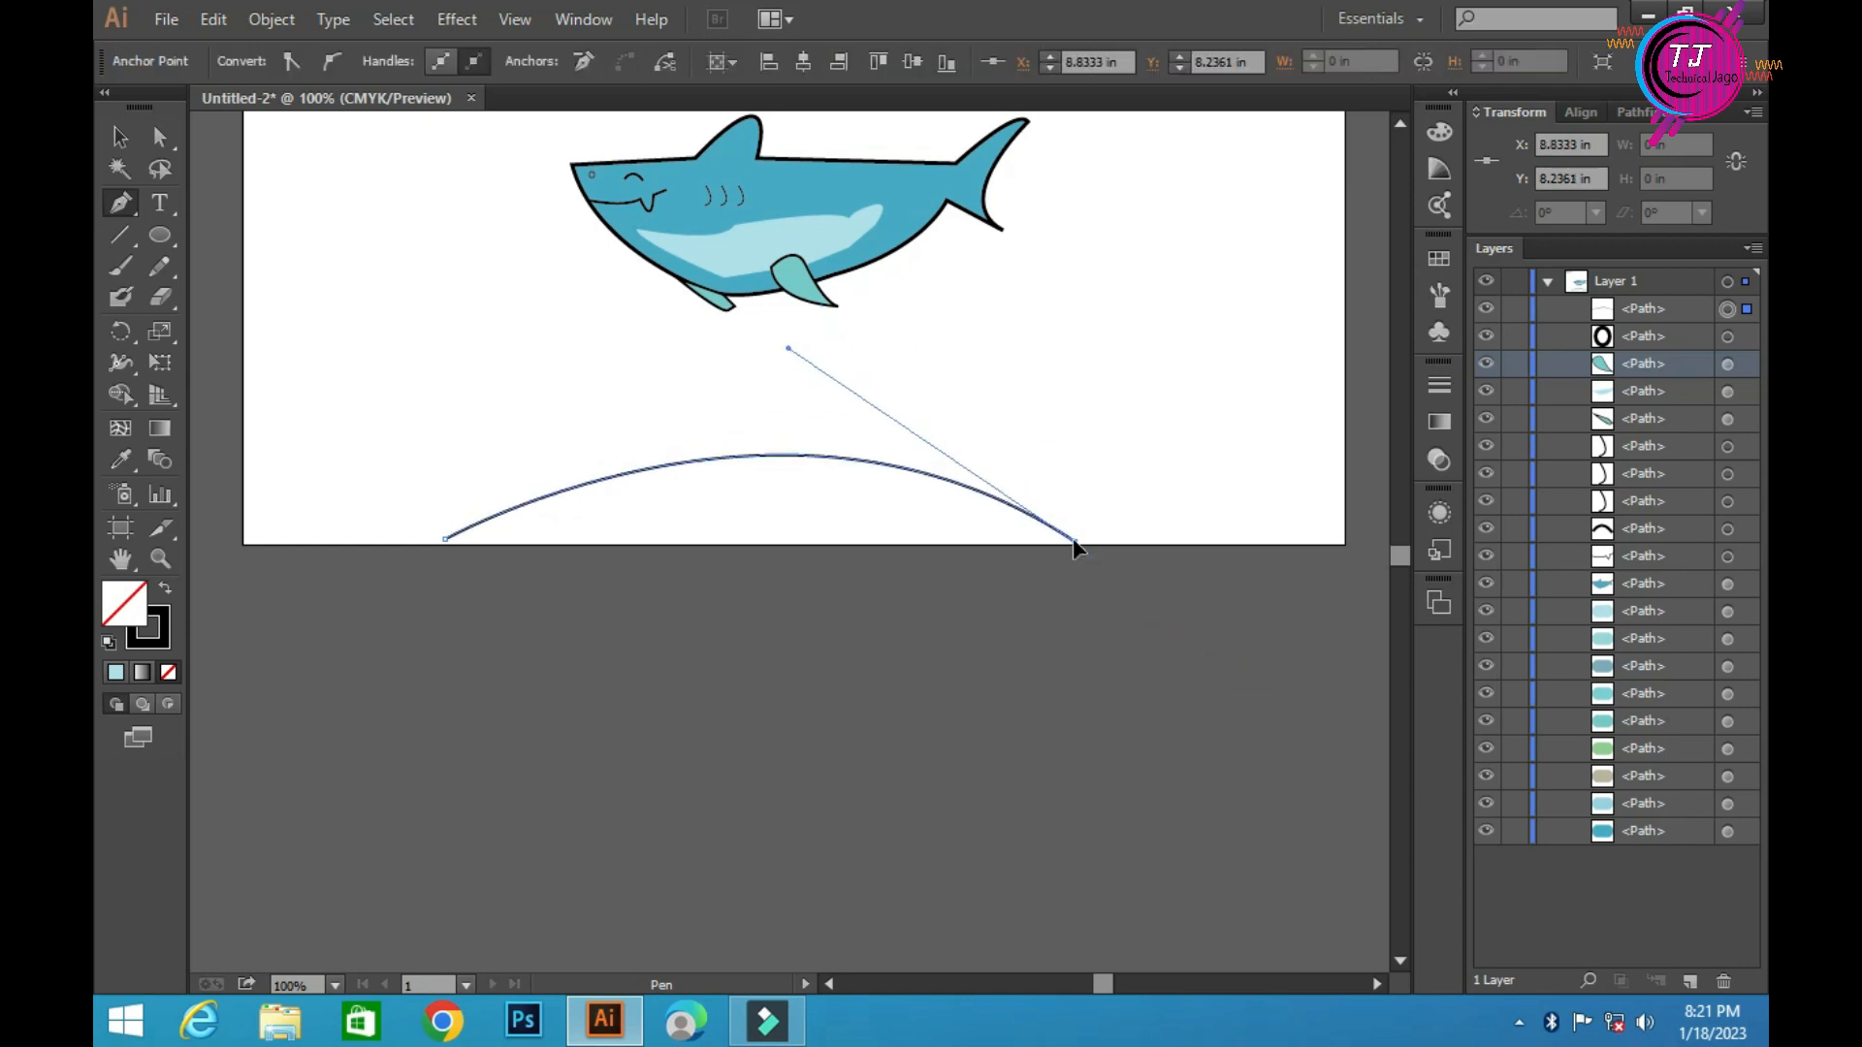
click(445, 539)
click(121, 140)
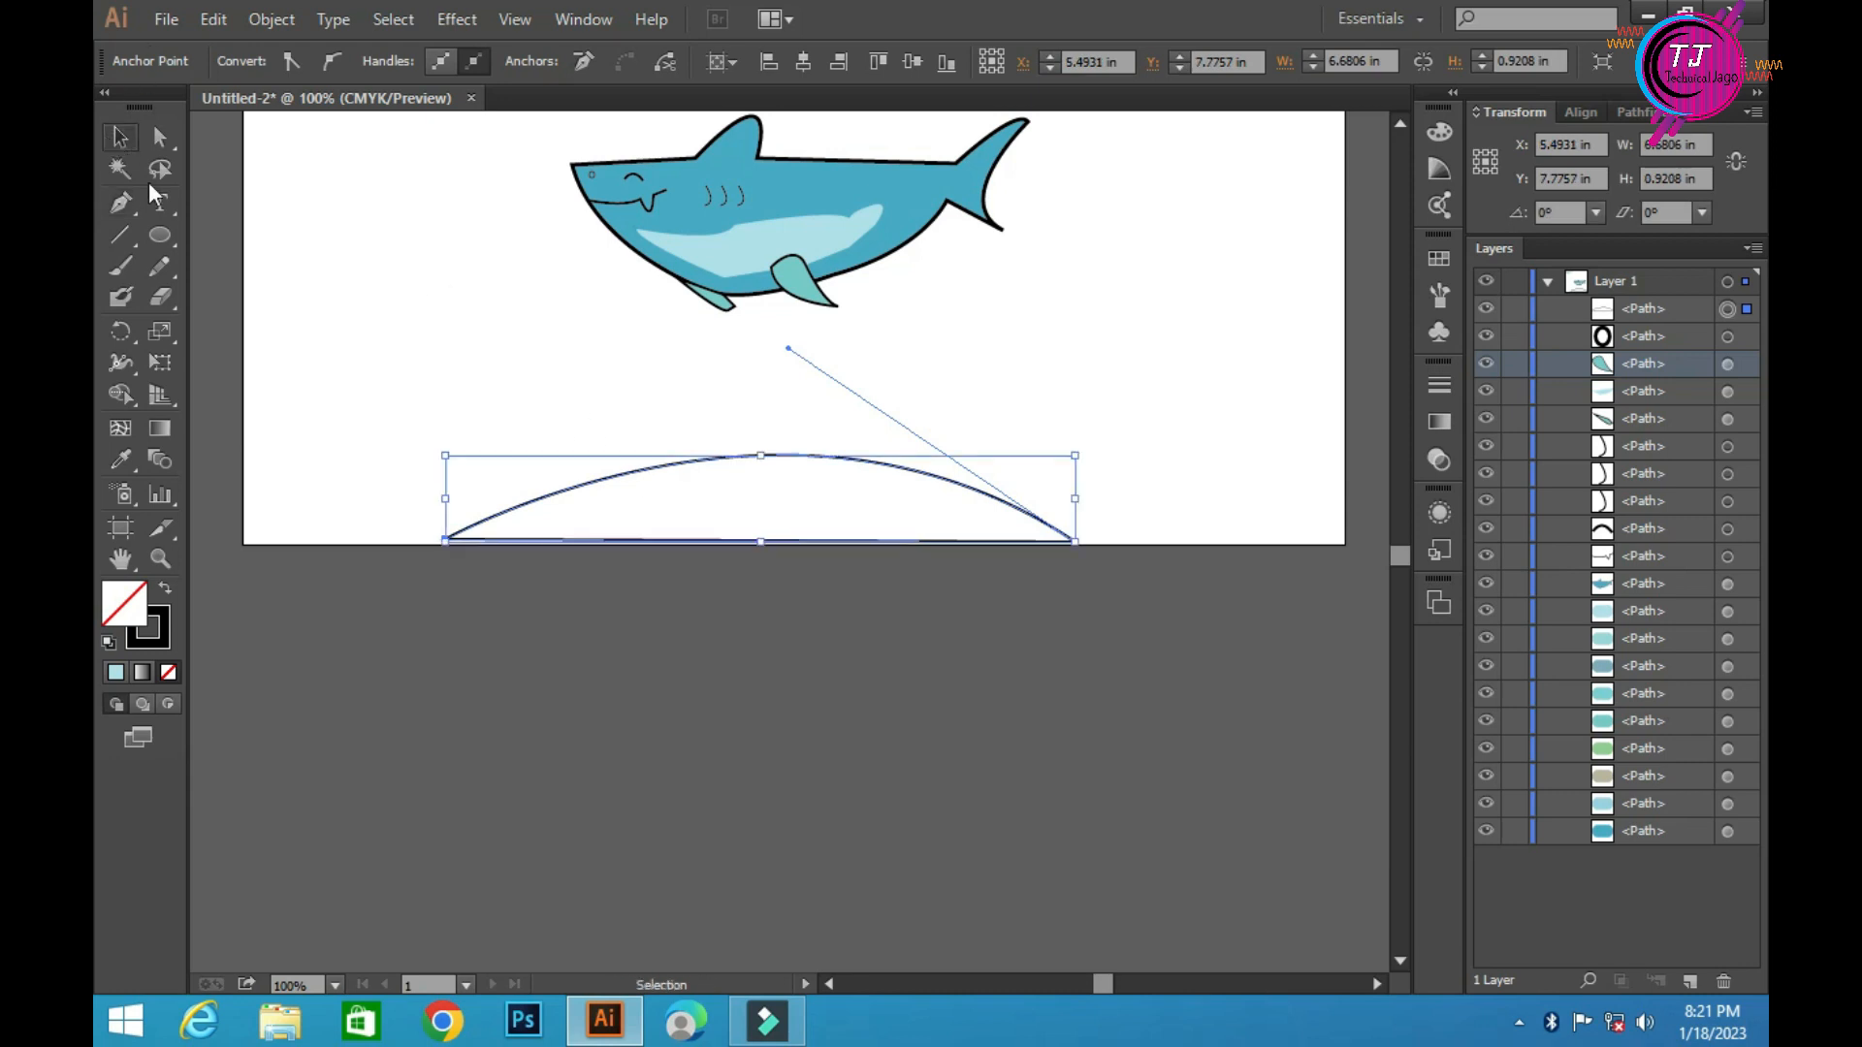
click(441, 653)
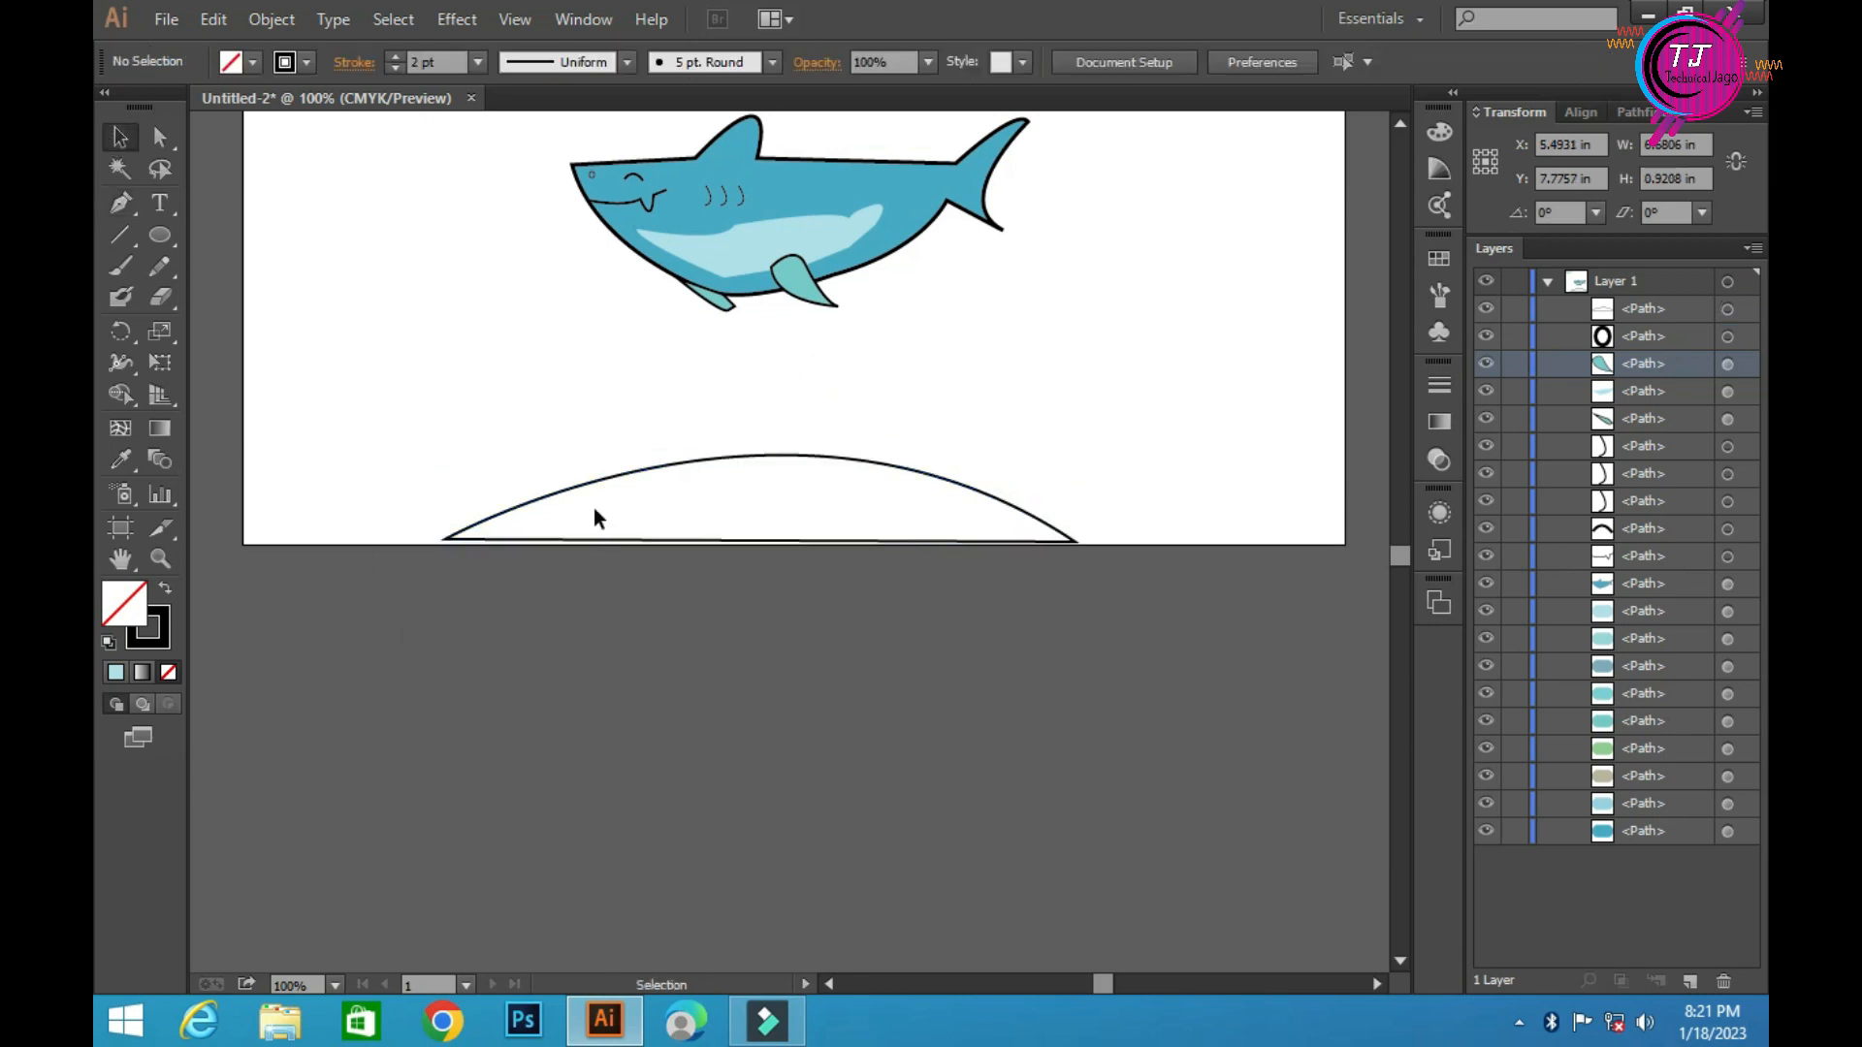
Fill the mound with the beige third swatch of the palette's first row, without a stroke
click(649, 468)
scroll(640, 456, up, 5)
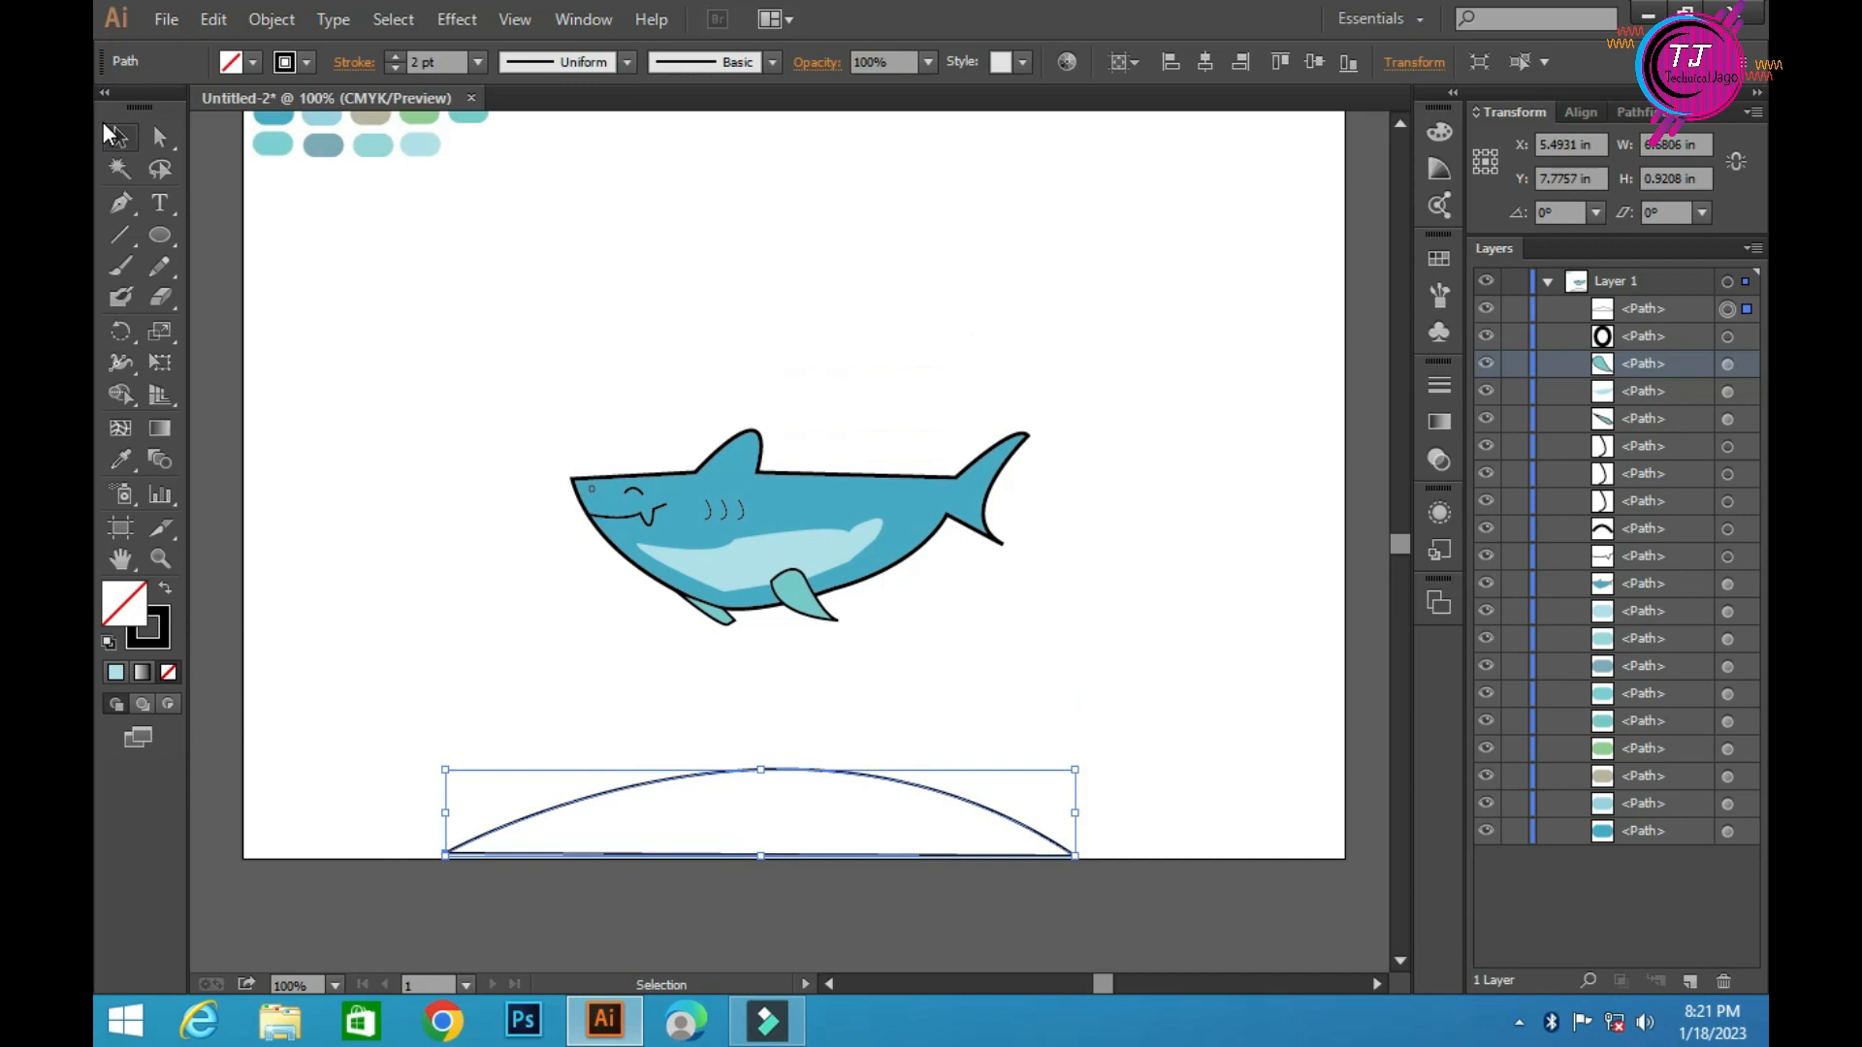
click(120, 459)
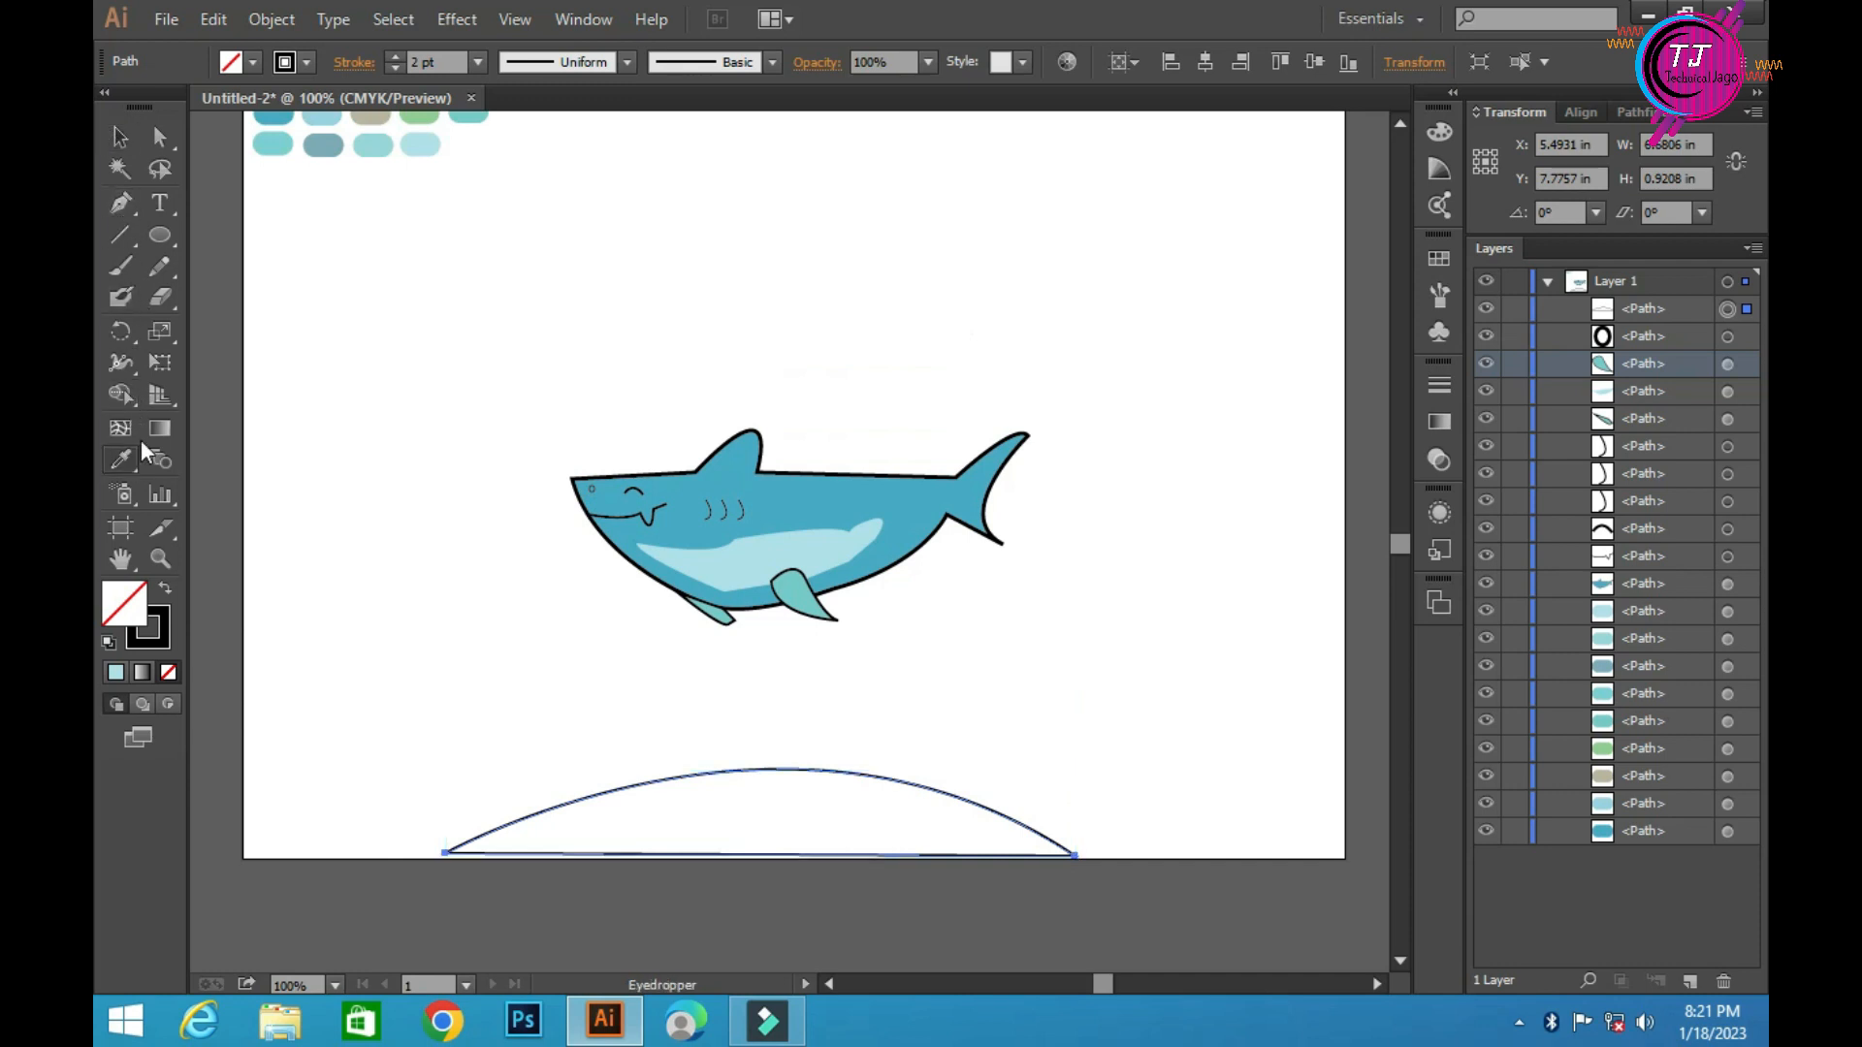
click(373, 118)
scroll(632, 320, down, 5)
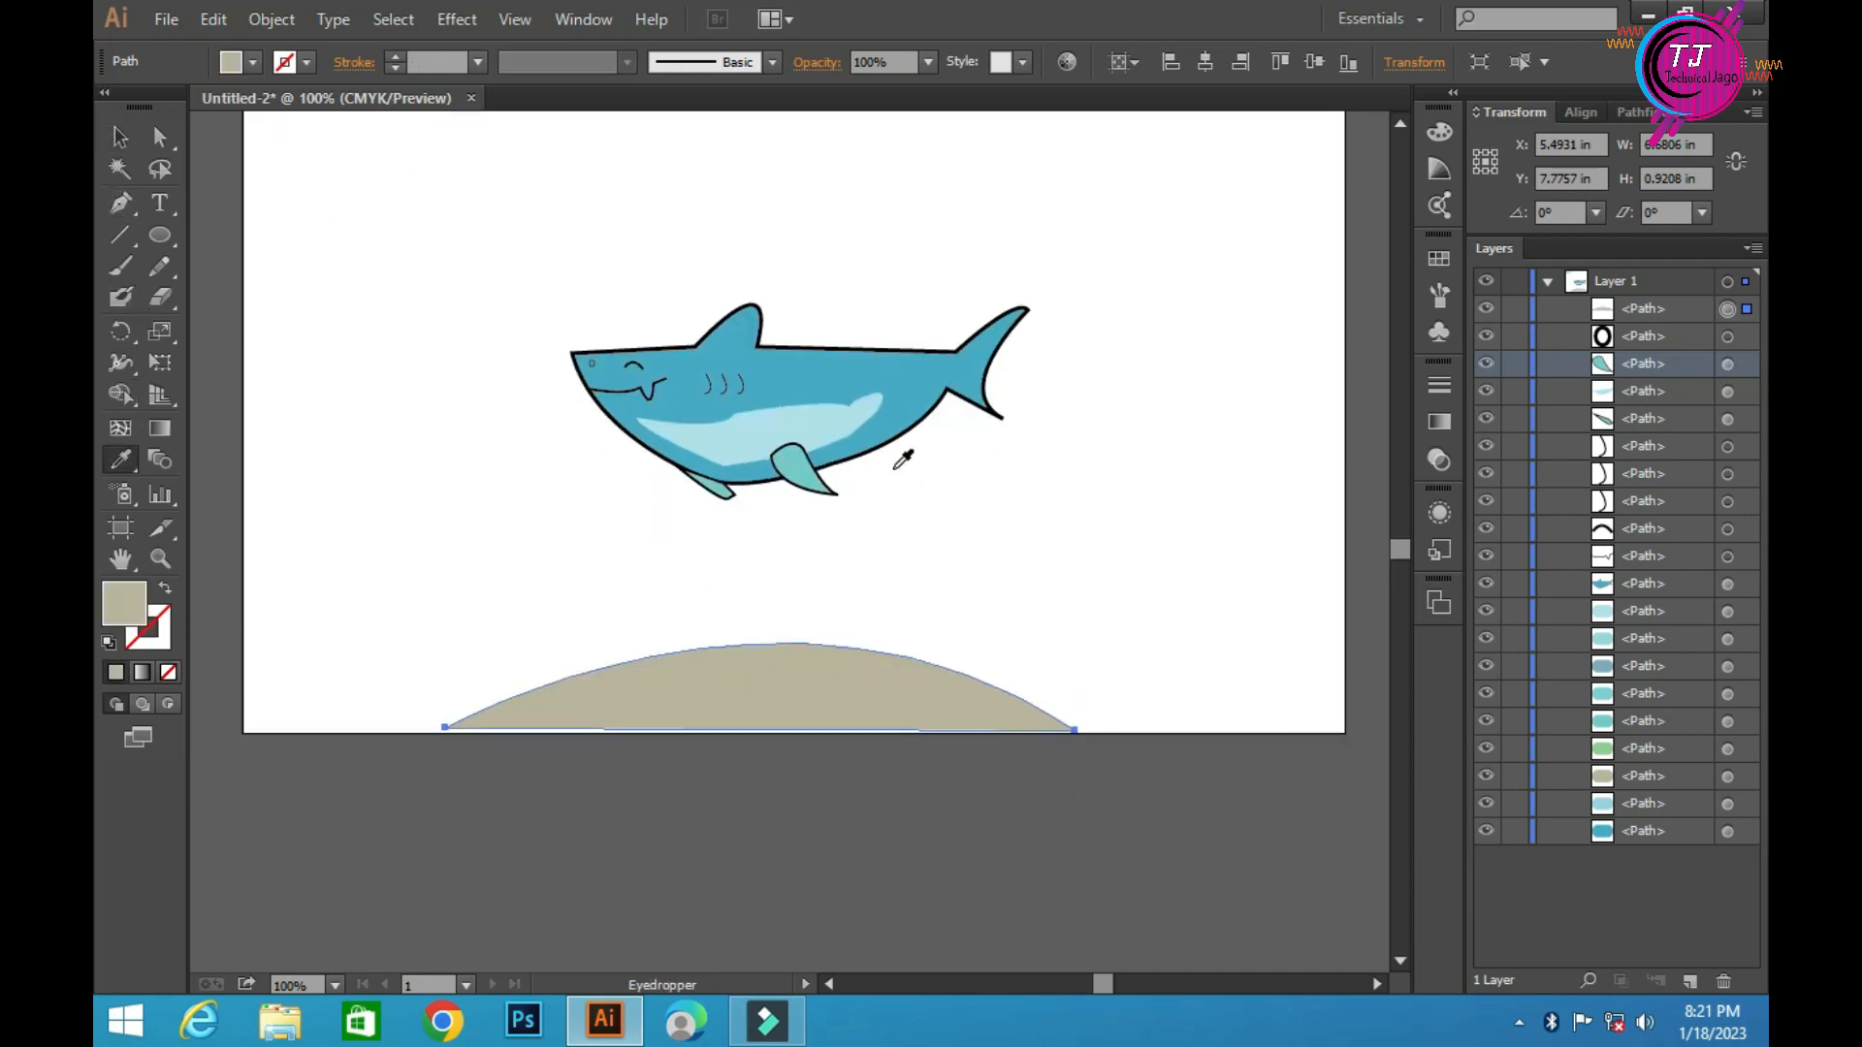
click(892, 769)
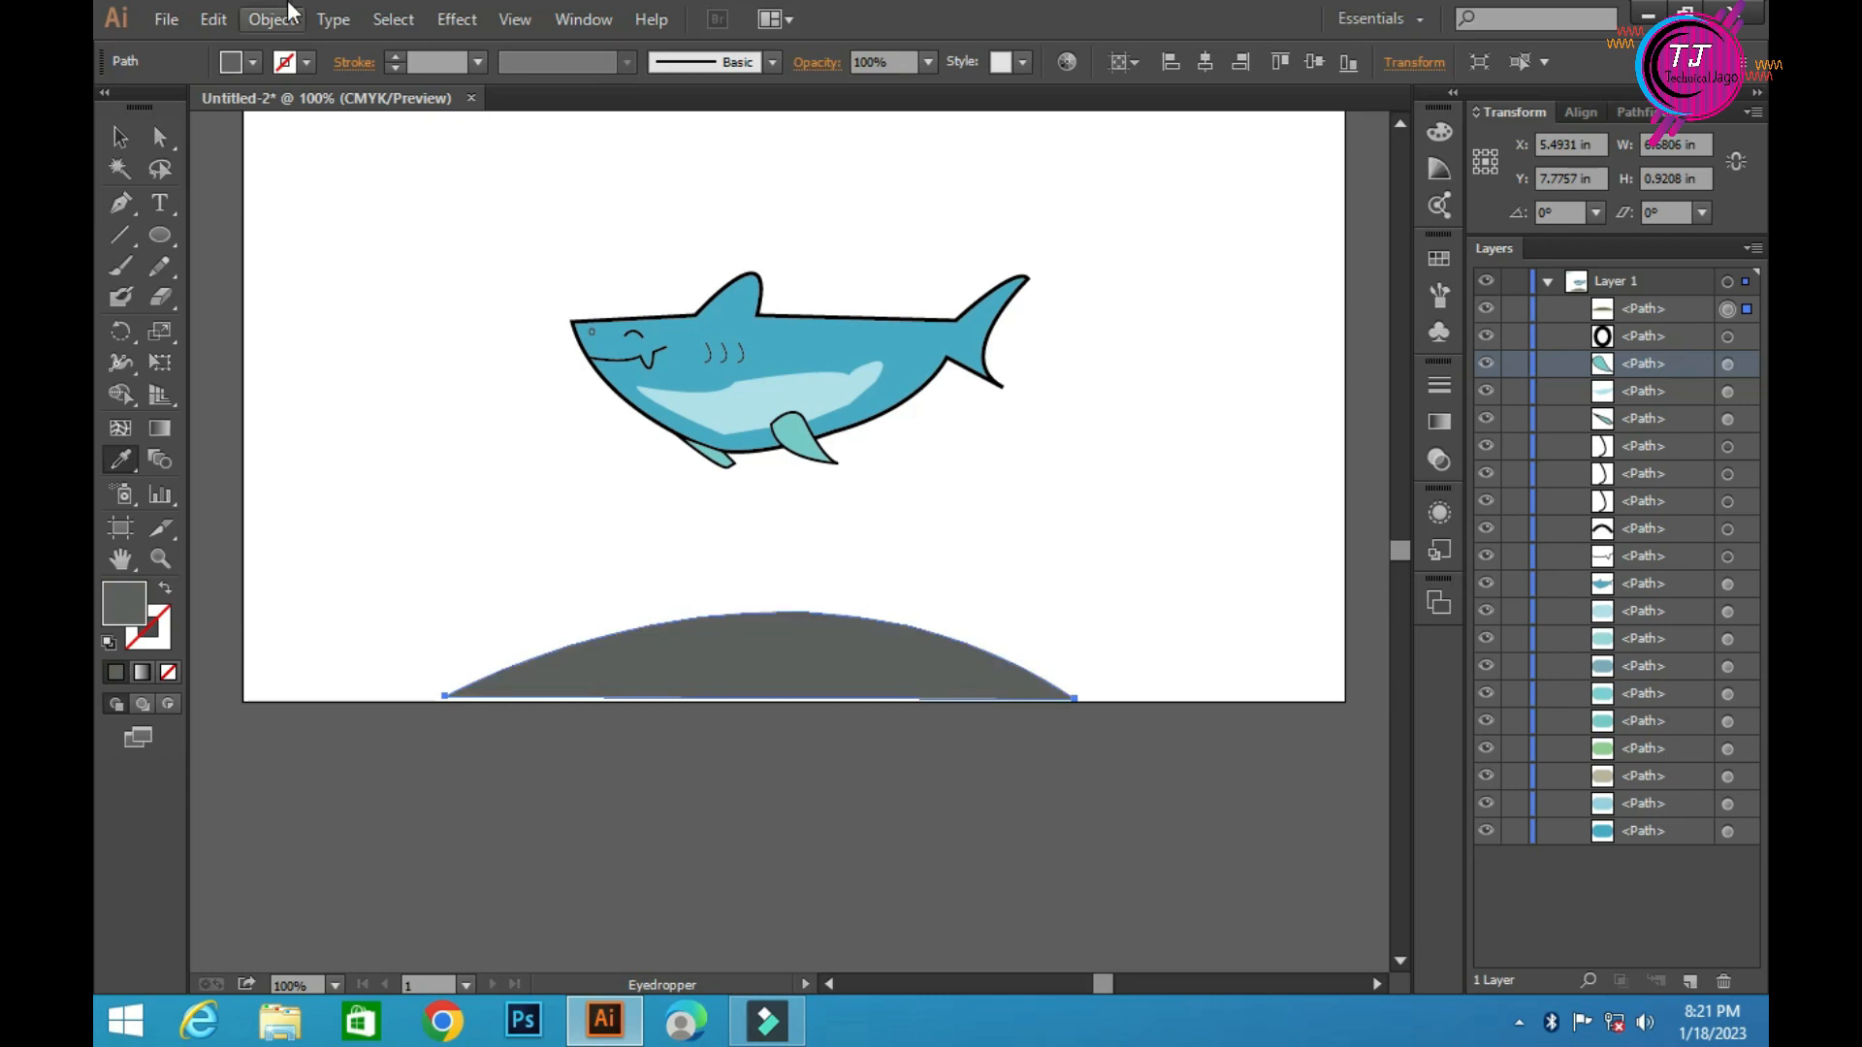
scroll(528, 282, up, 5)
scroll(528, 281, up, 3)
click(373, 205)
click(120, 136)
Draw a closed wavy seaweed blade with the Pen tool, about 2.2 in tall, rising from the mound's left slope
scroll(572, 485, down, 3)
key(p)
click(541, 565)
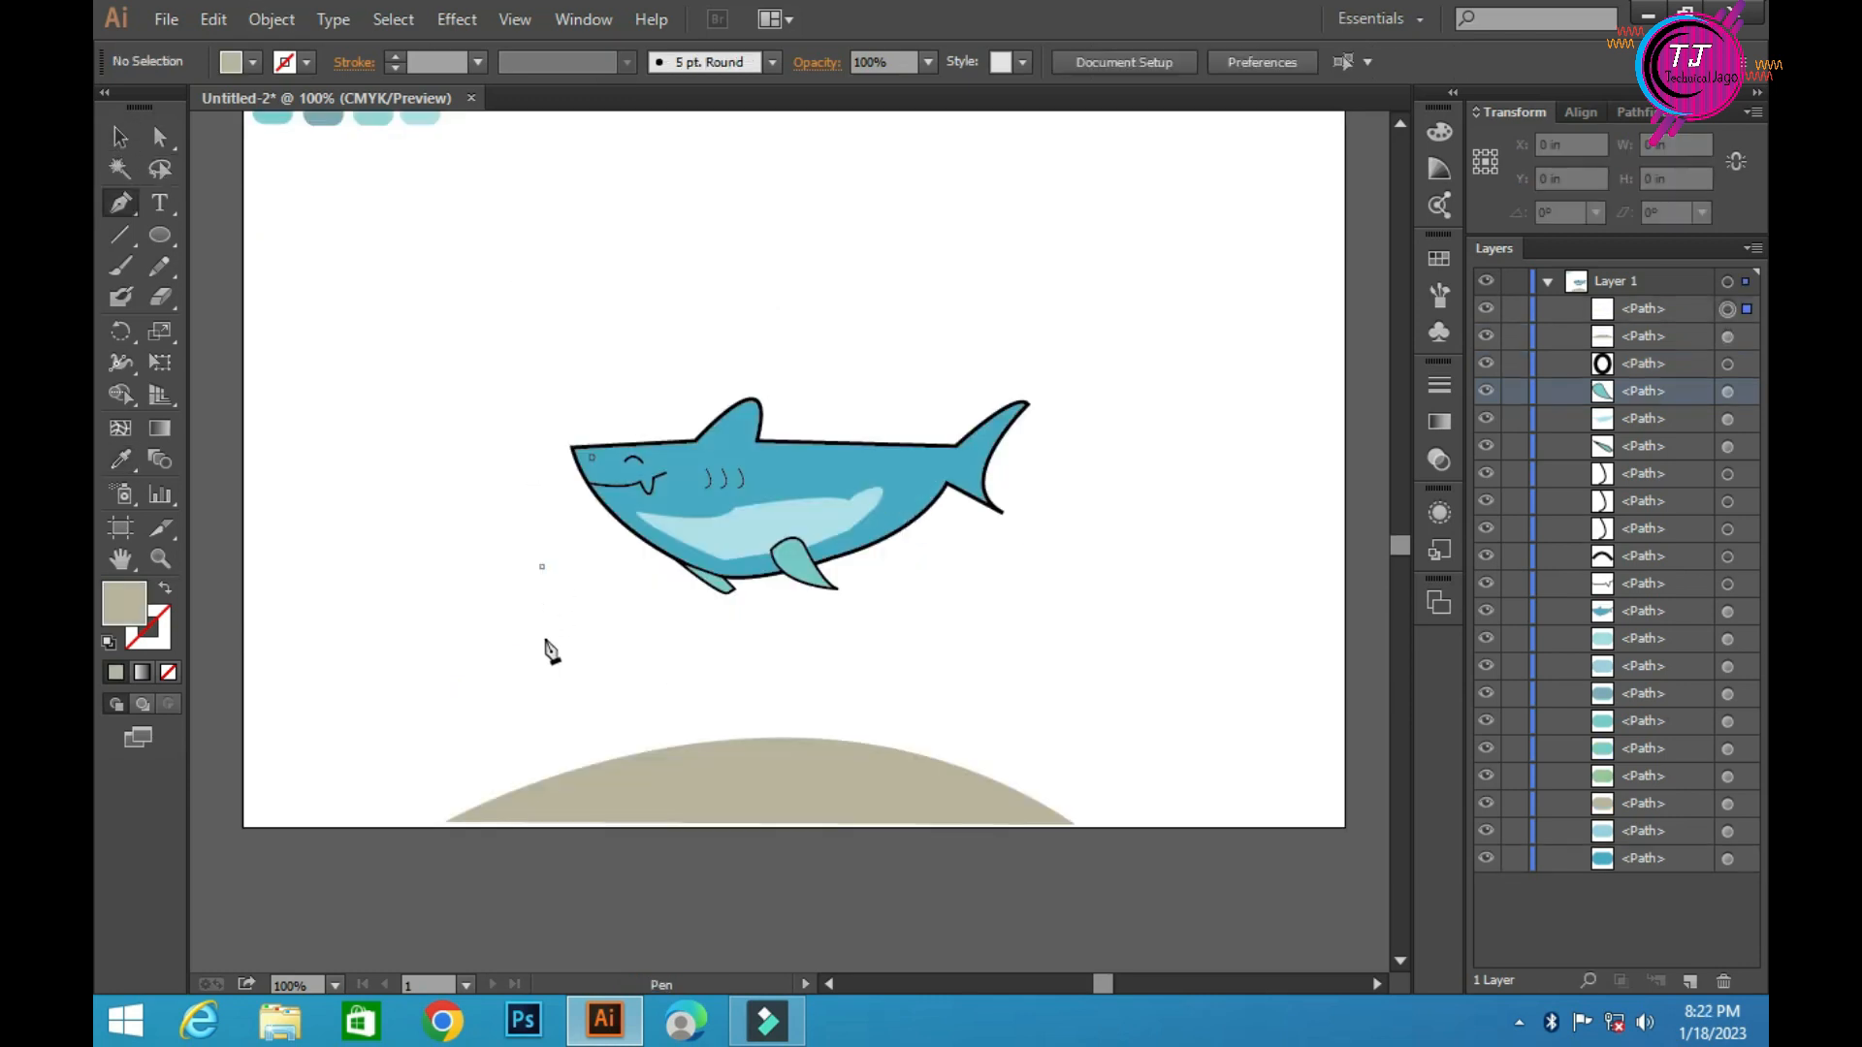
drag(565, 678, 553, 814)
click(565, 678)
click(577, 776)
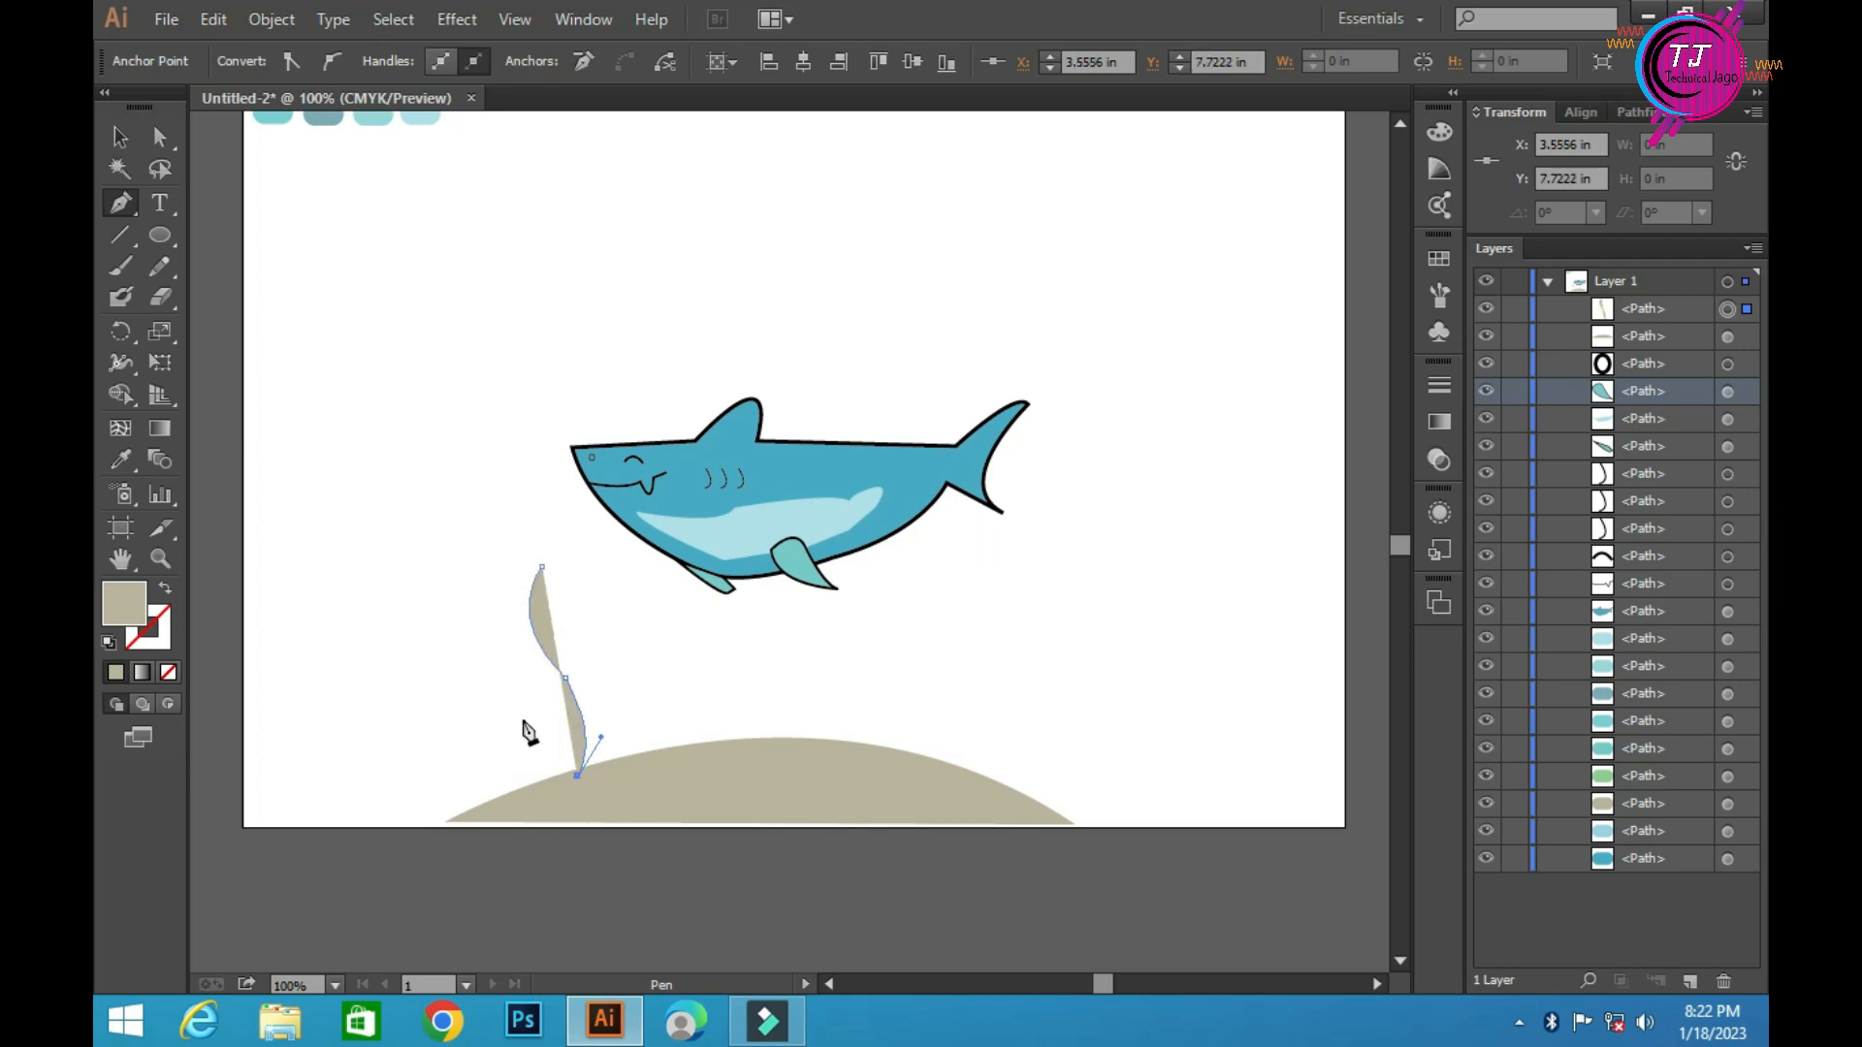
click(542, 695)
drag(526, 659, 507, 640)
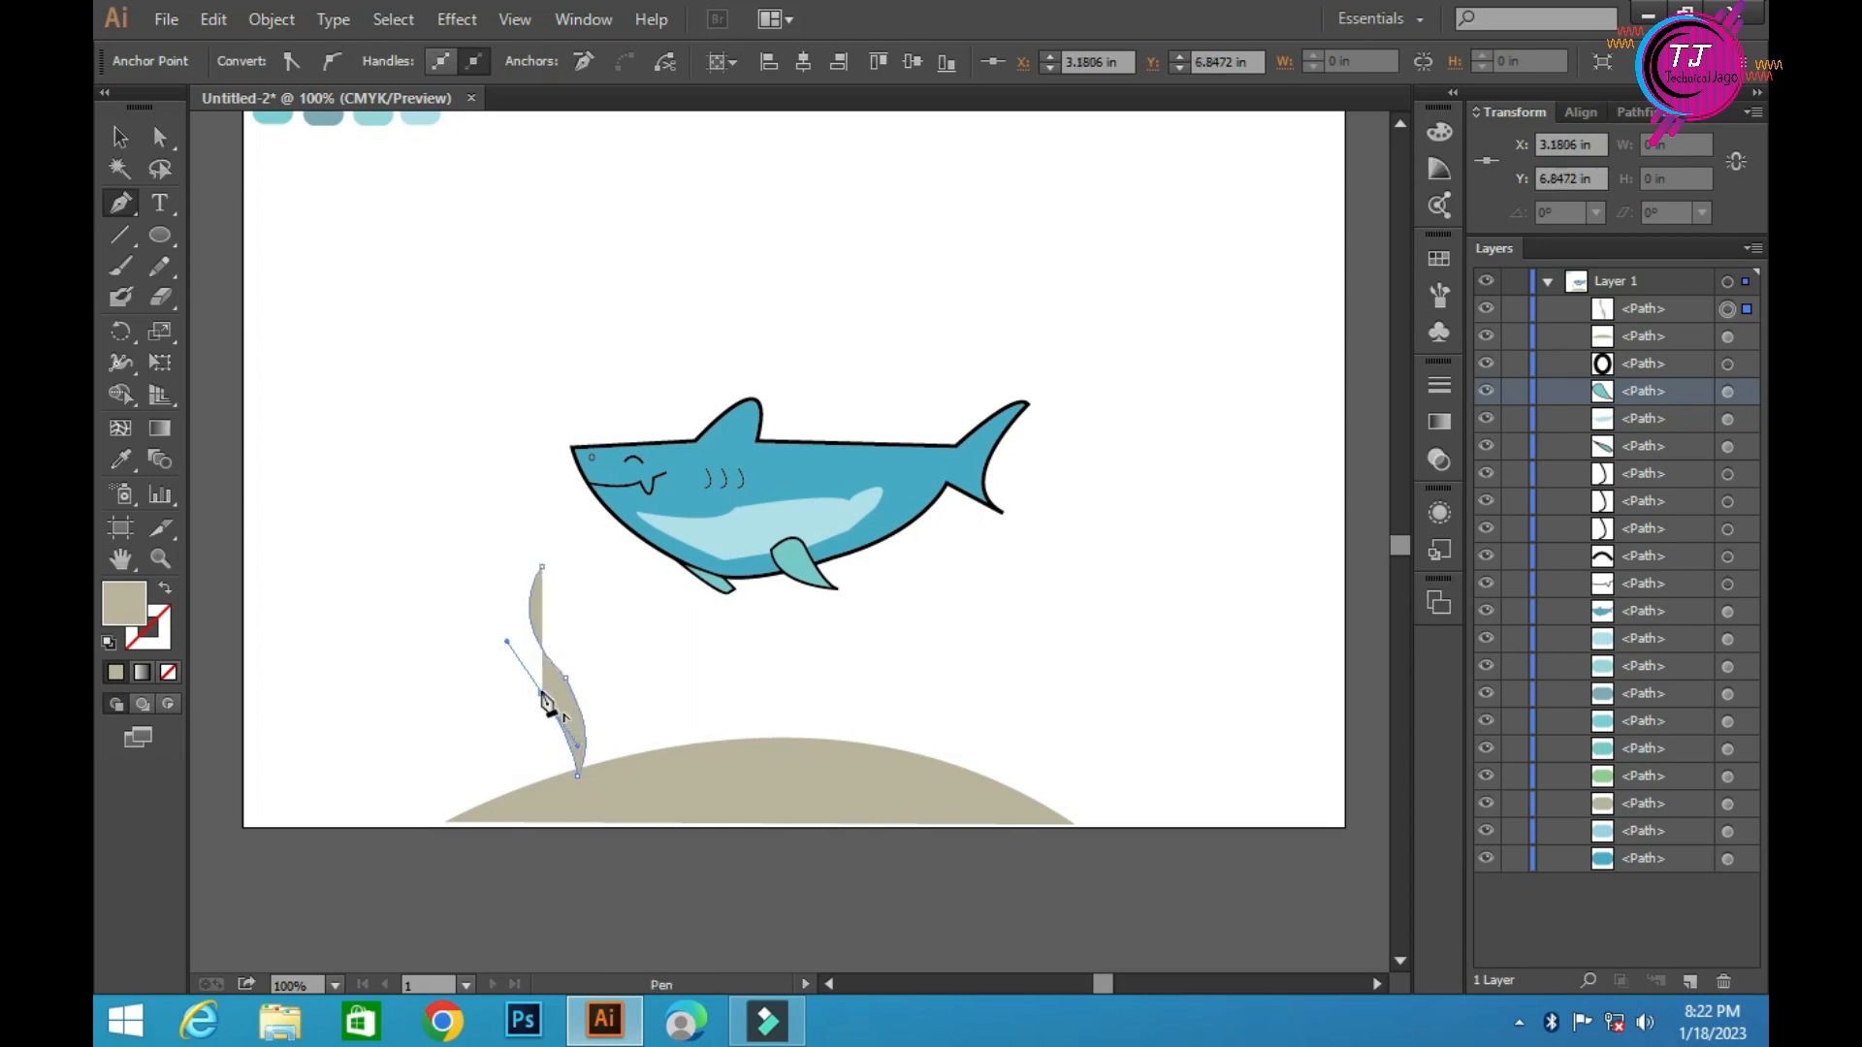
click(543, 695)
drag(542, 569, 620, 523)
click(120, 137)
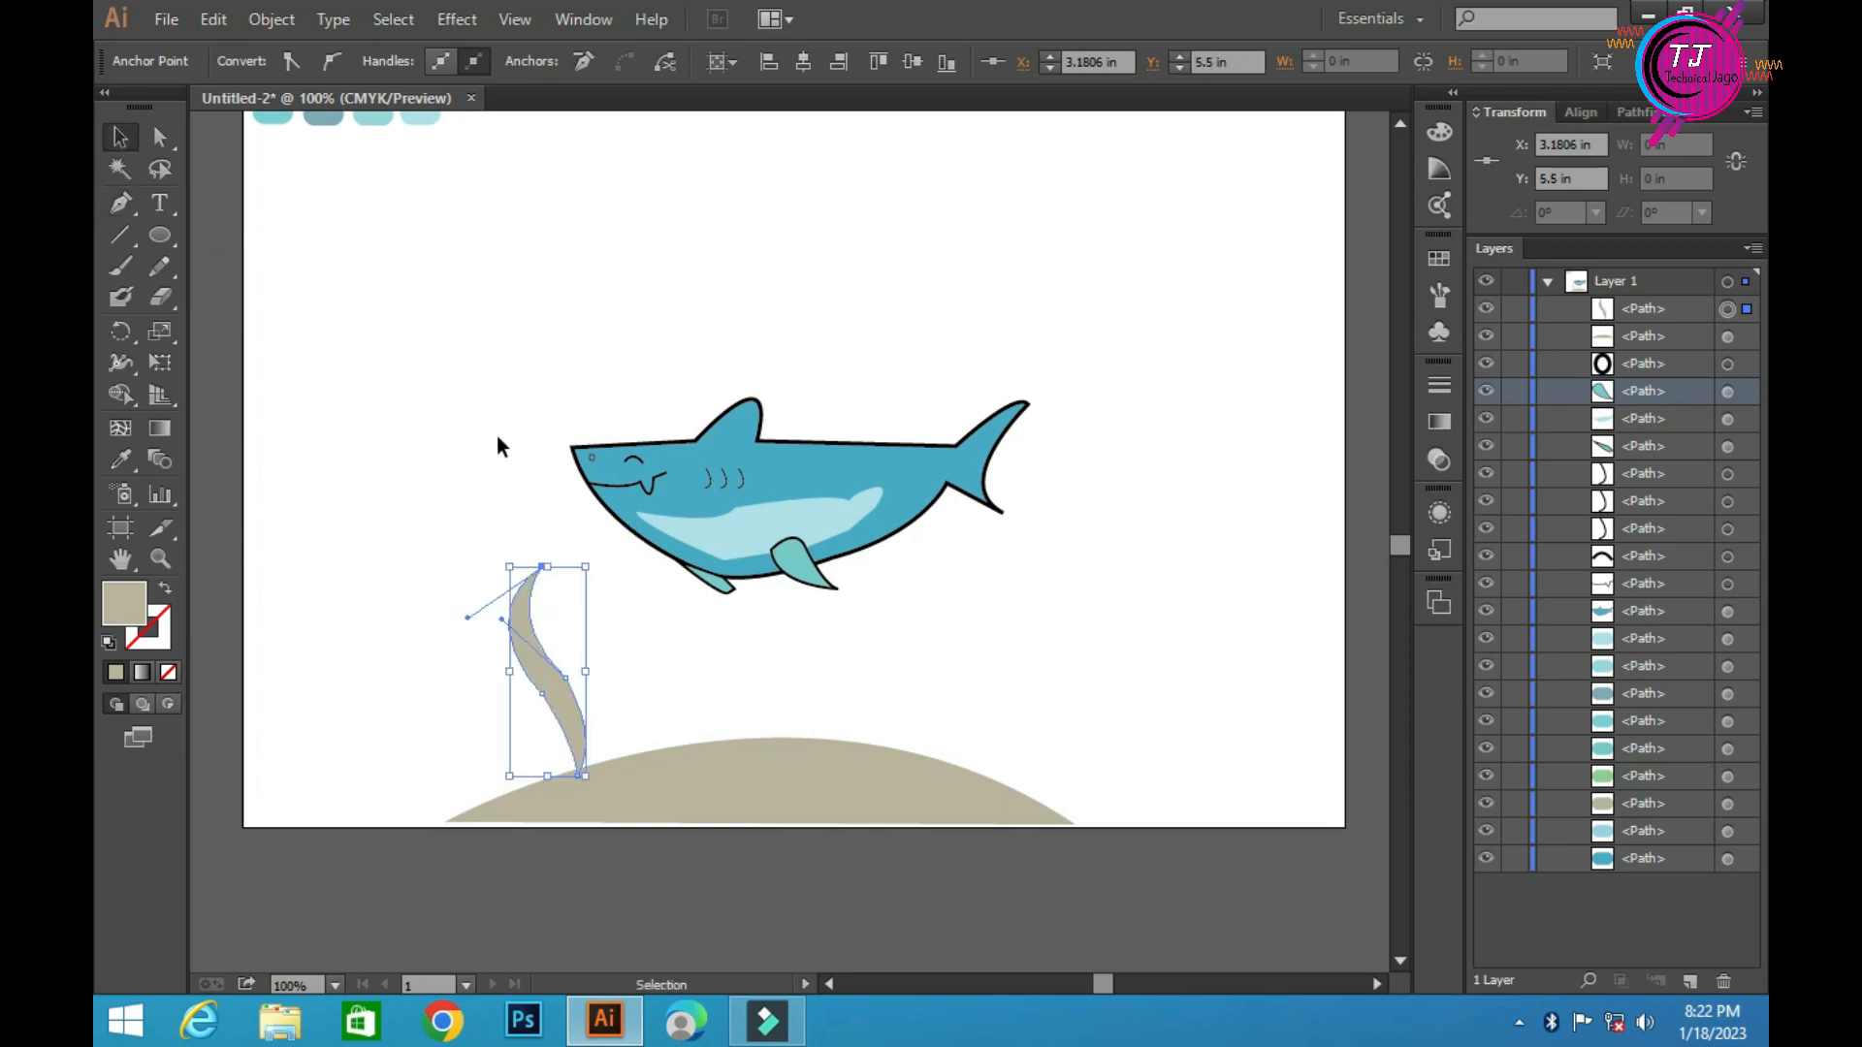
Fill the seaweed blade with the green fourth swatch of the palette's first row, then deselect it
scroll(500, 438, up, 3)
click(550, 814)
click(561, 828)
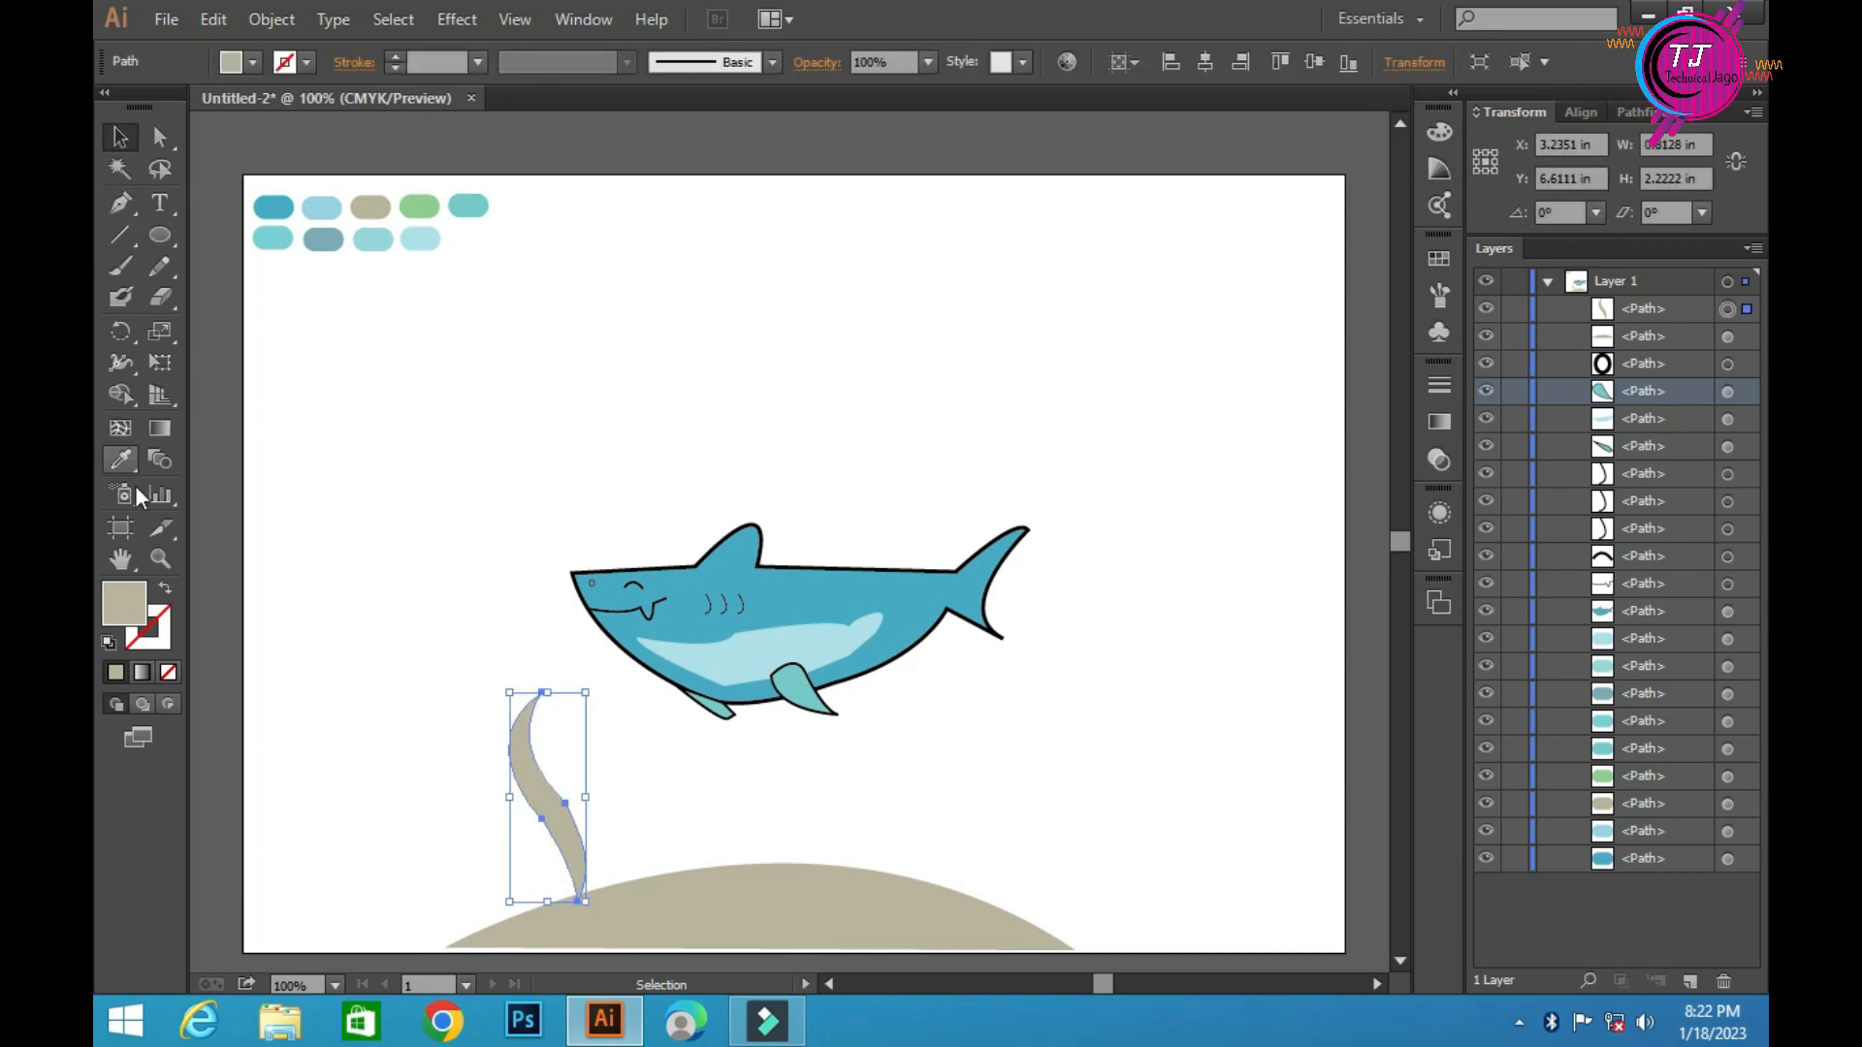
click(129, 452)
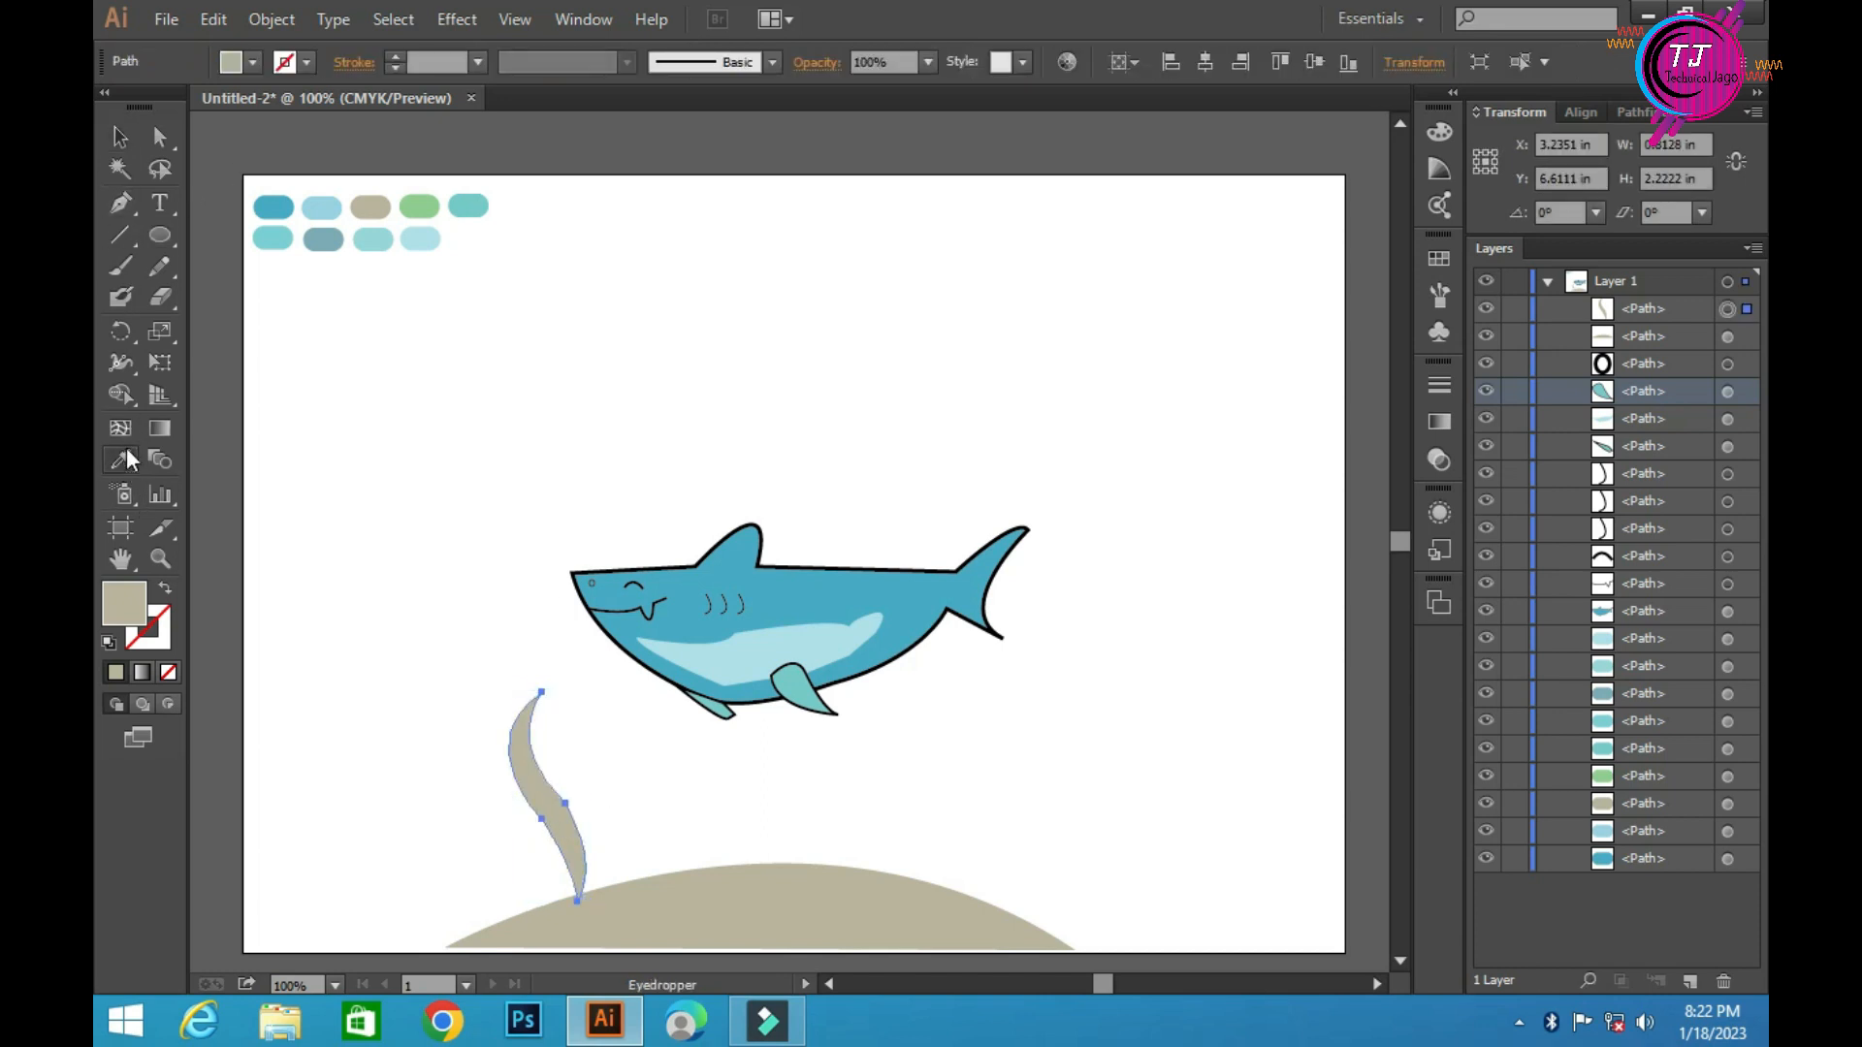
click(417, 215)
click(117, 141)
click(474, 705)
Copy the seaweed blade to the mound's left end and move the original about 0.6 in left, beside the copy
click(558, 809)
scroll(555, 808, down, 1)
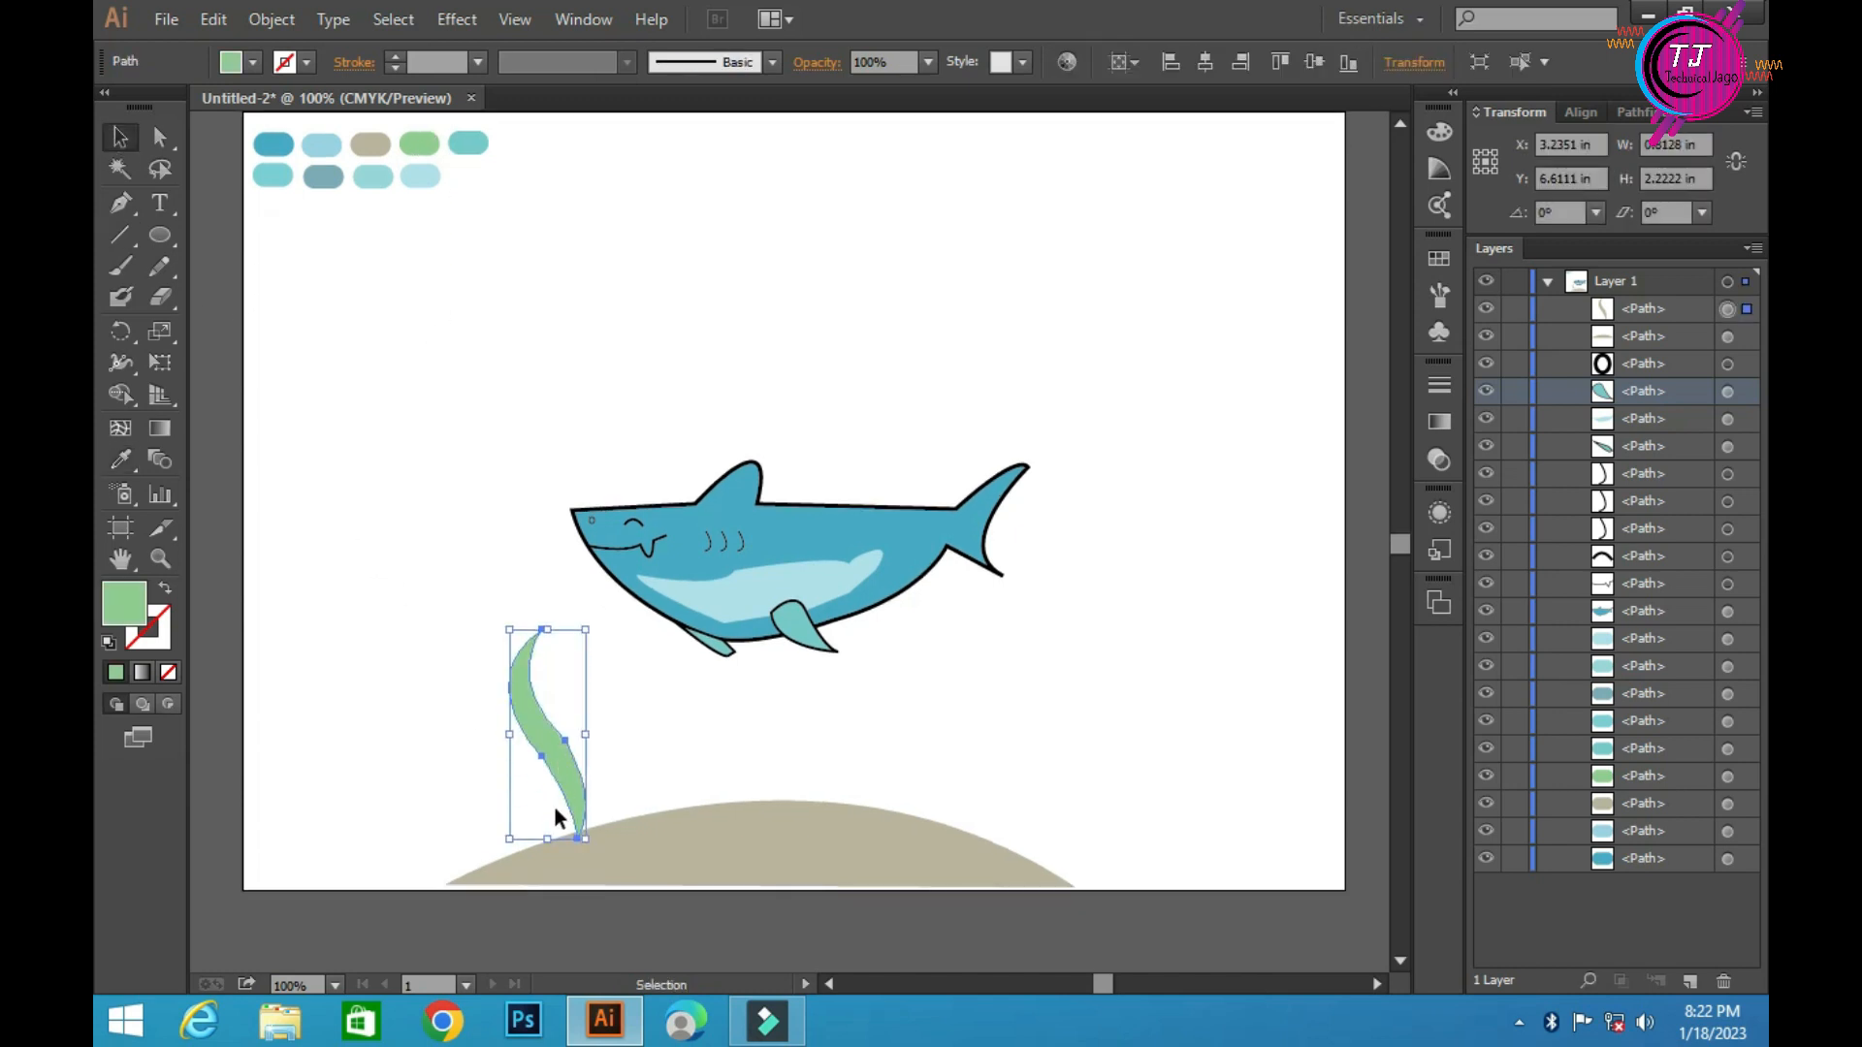
scroll(554, 806, down, 2)
drag(577, 700, 456, 746)
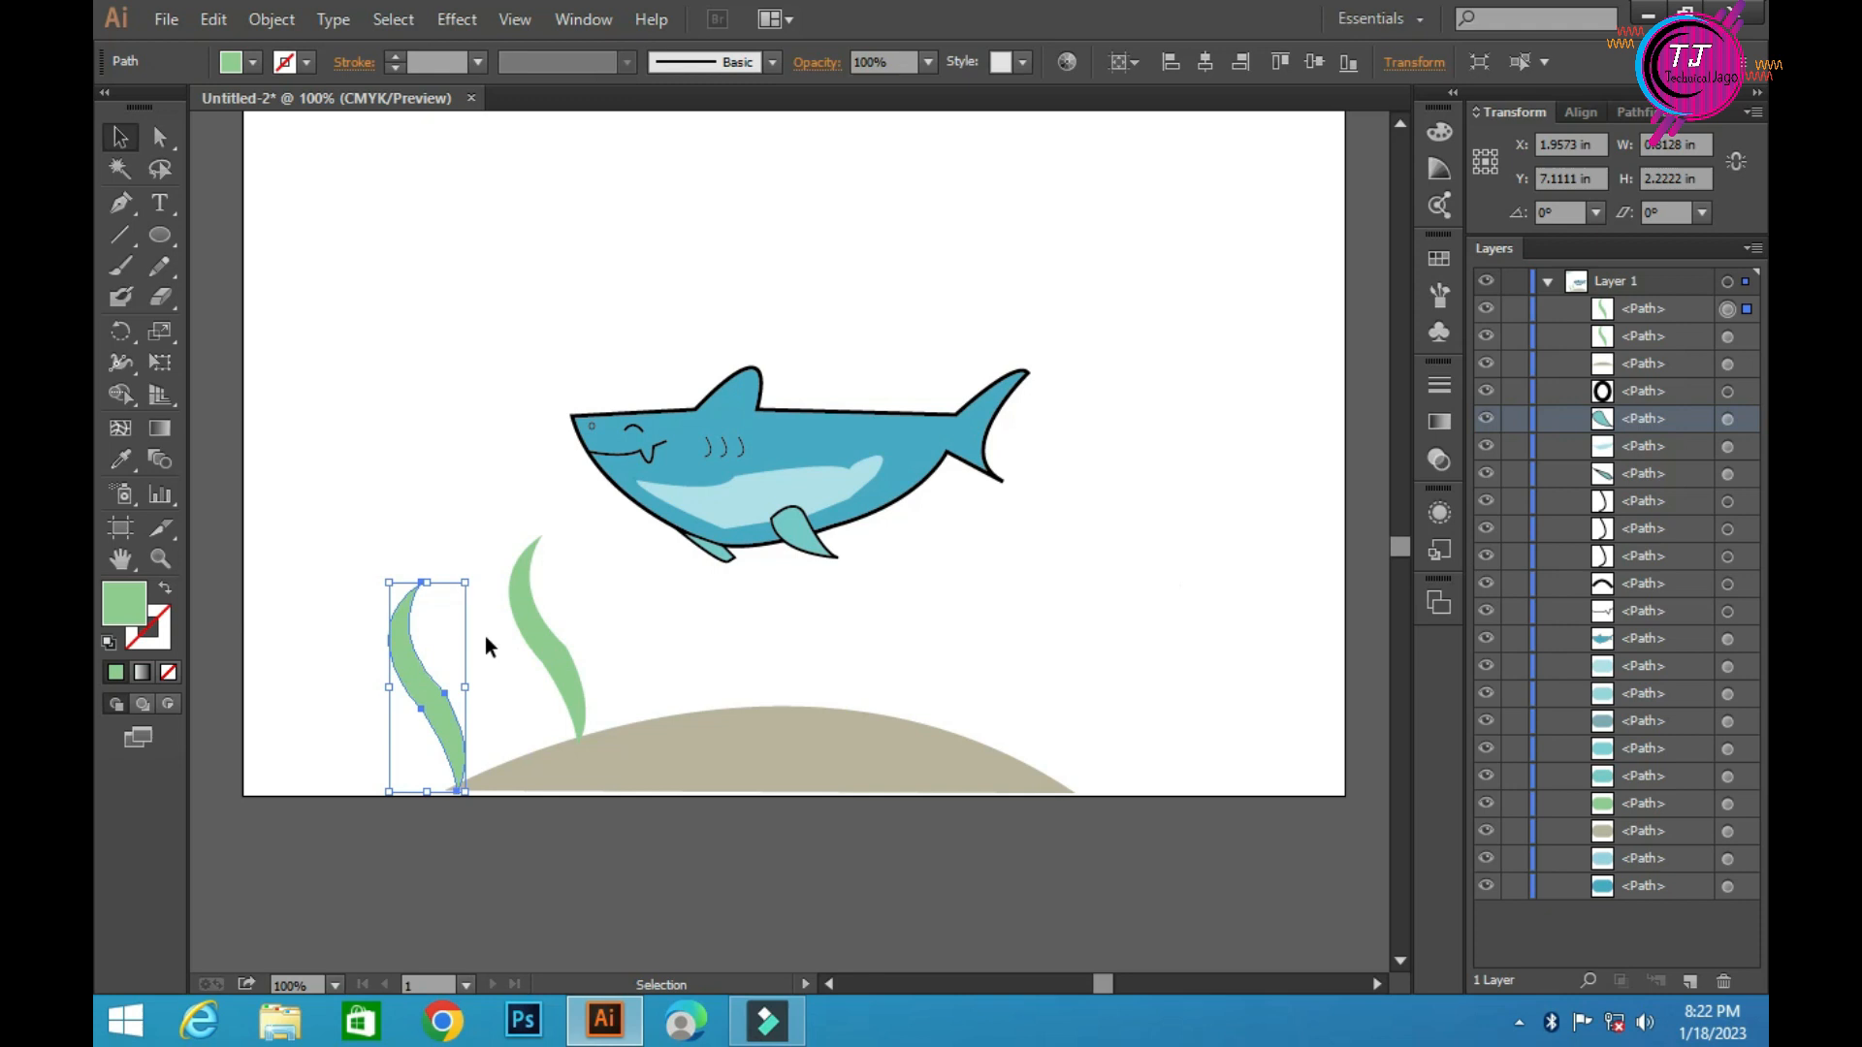
drag(549, 651, 494, 684)
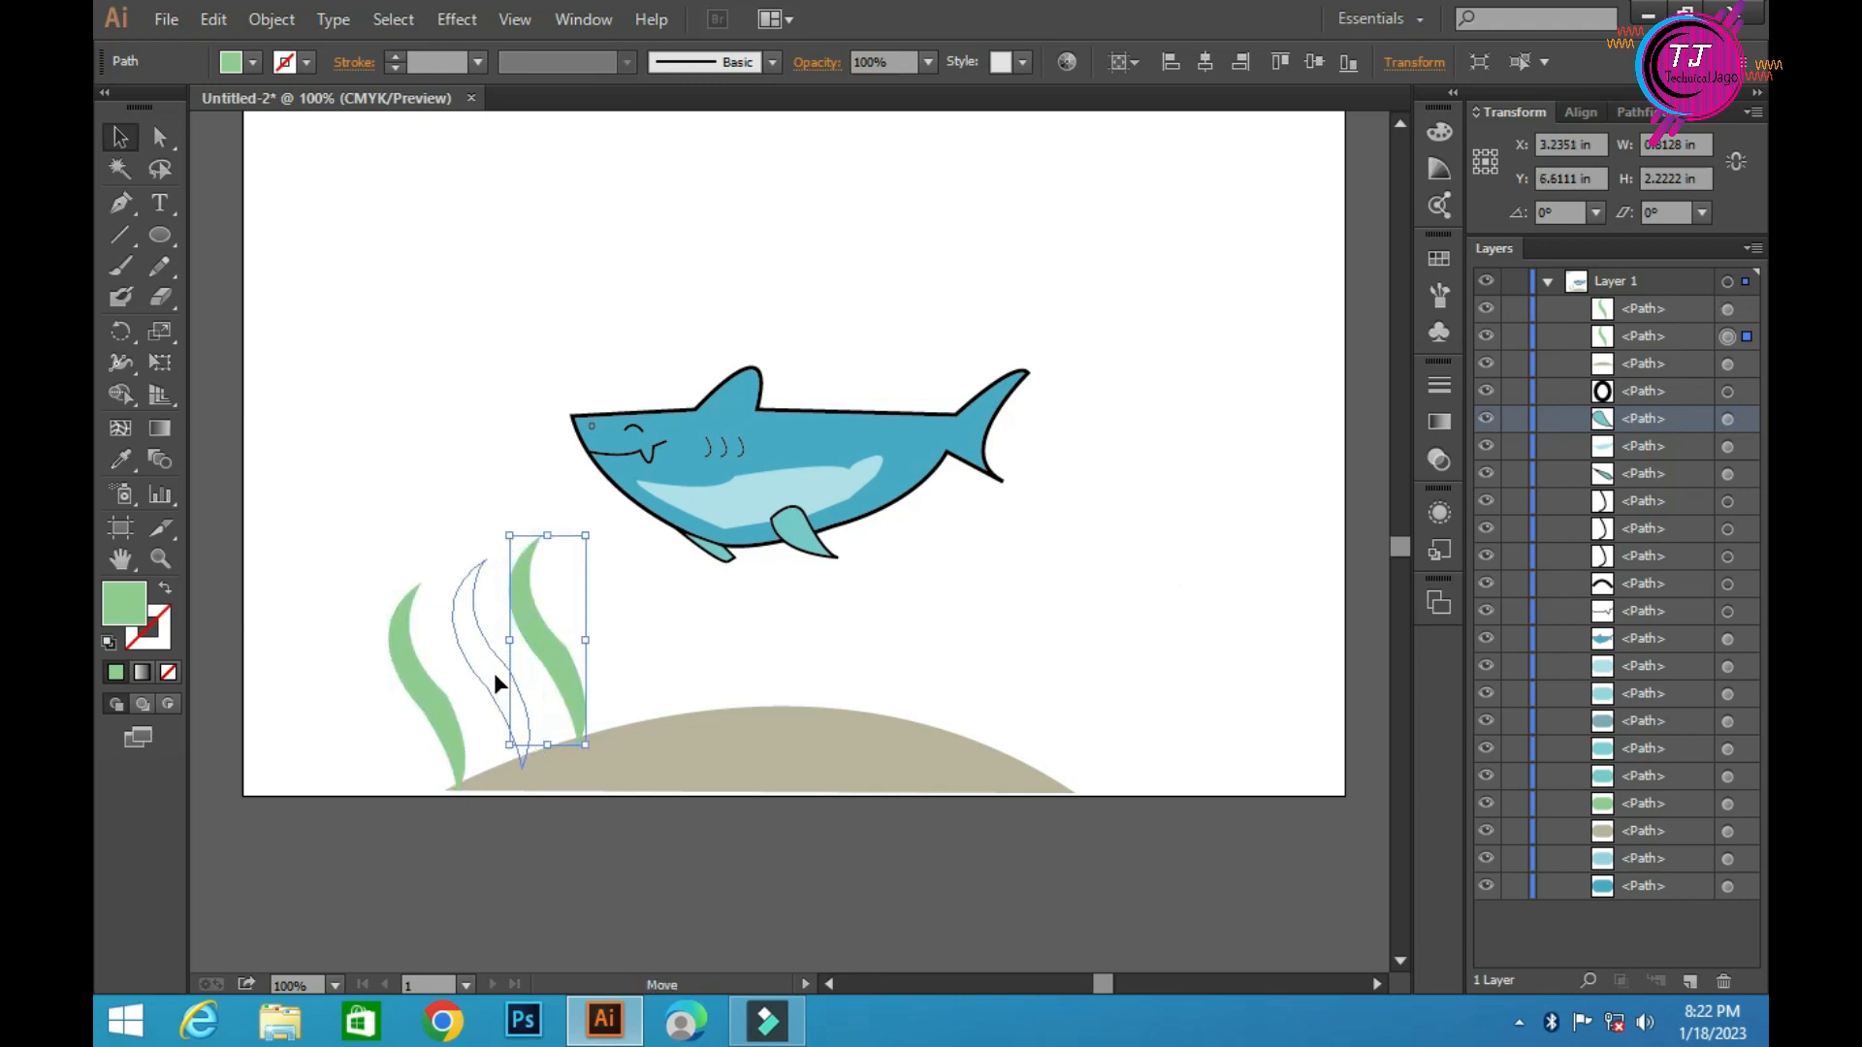
click(707, 642)
scroll(582, 630, down, 1)
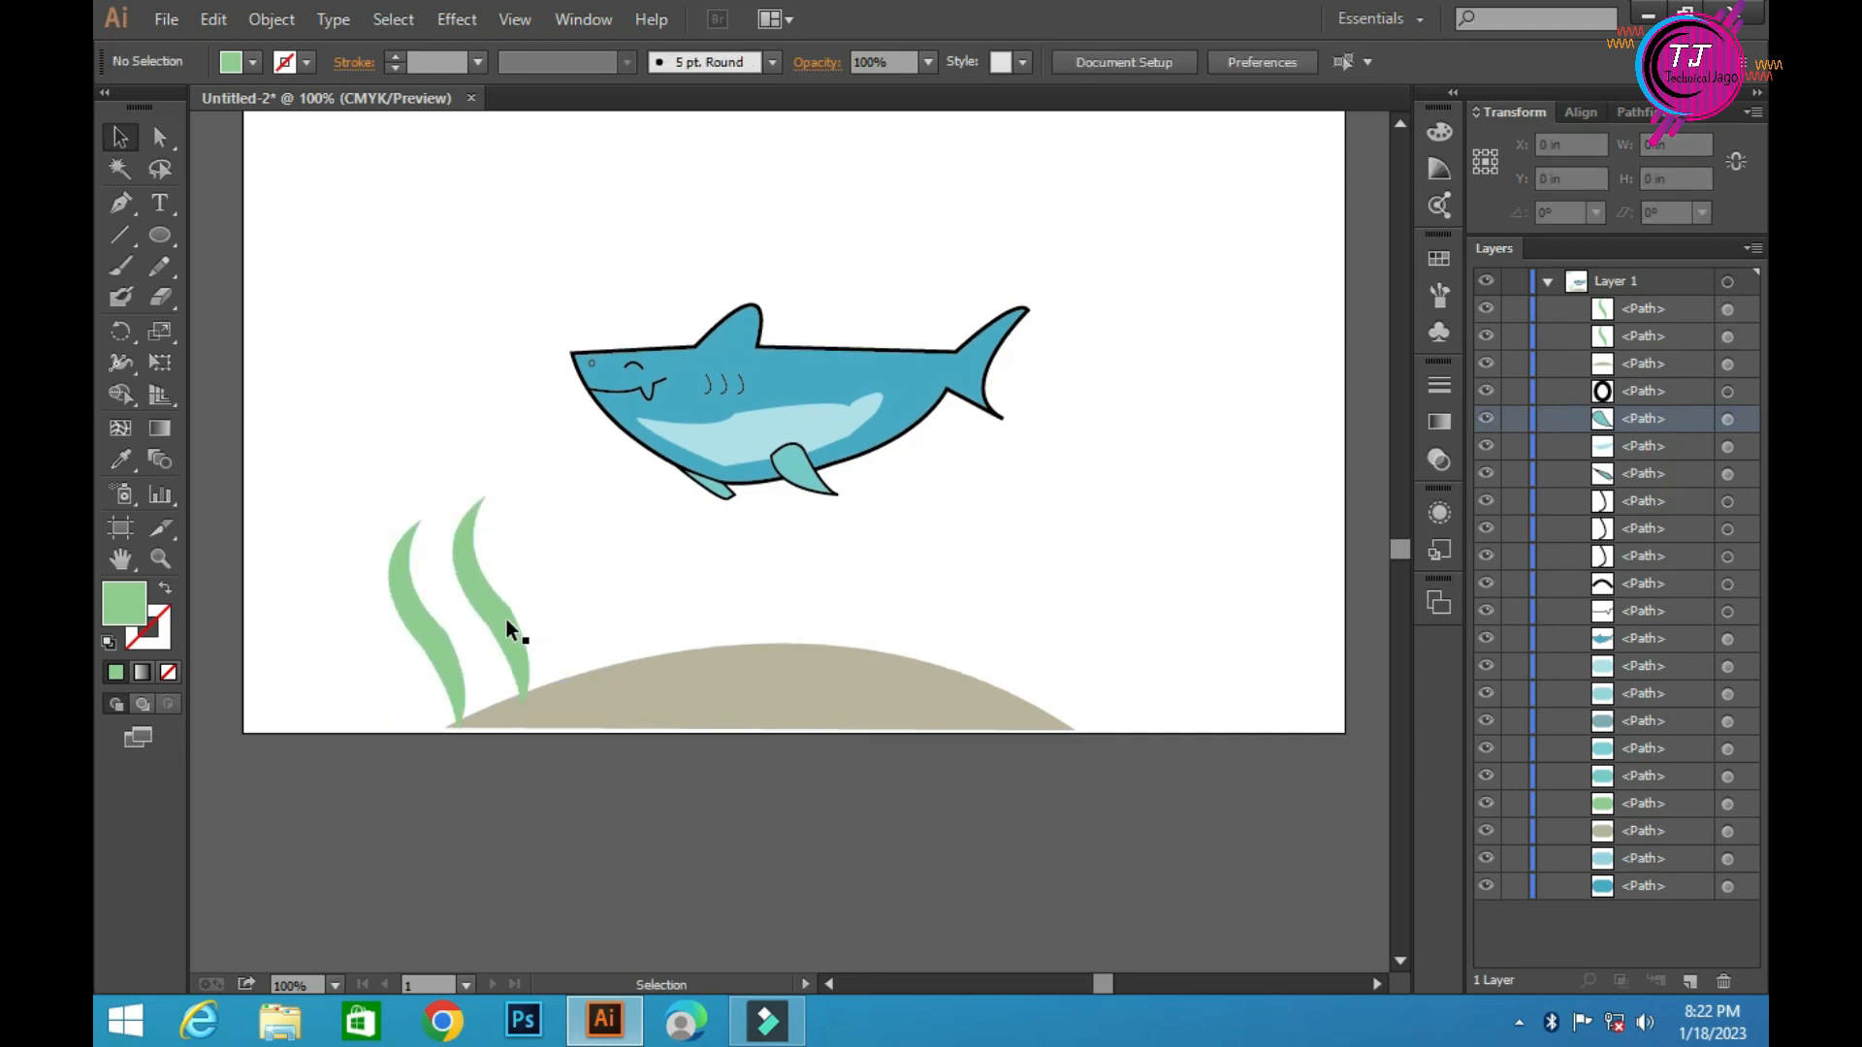
Shorten the second seaweed blade to about 1.74 in high and place a copy of it on the mound's right slope
click(506, 620)
drag(492, 496, 491, 541)
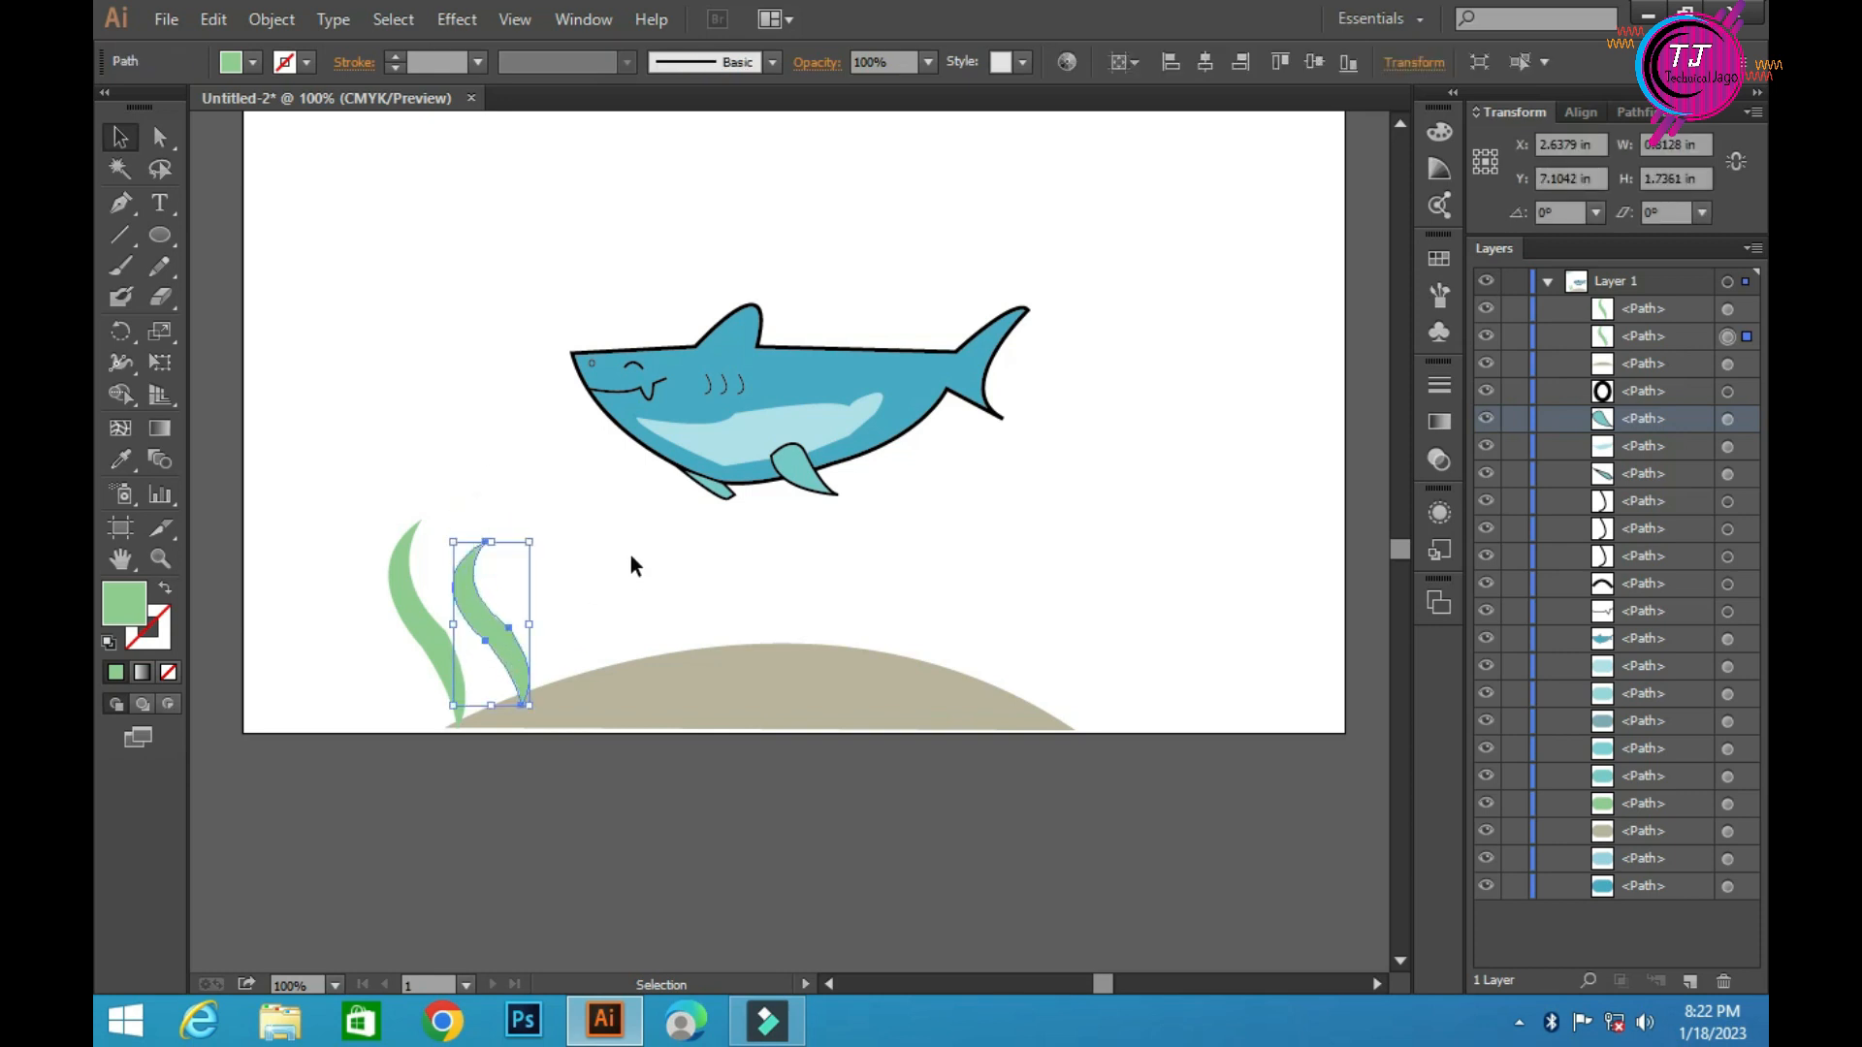
click(509, 620)
drag(505, 631, 951, 635)
Create a copy of the tall left blade reflected about the vertical axis and move it next to the right-slope blade, crossing its tip
click(439, 644)
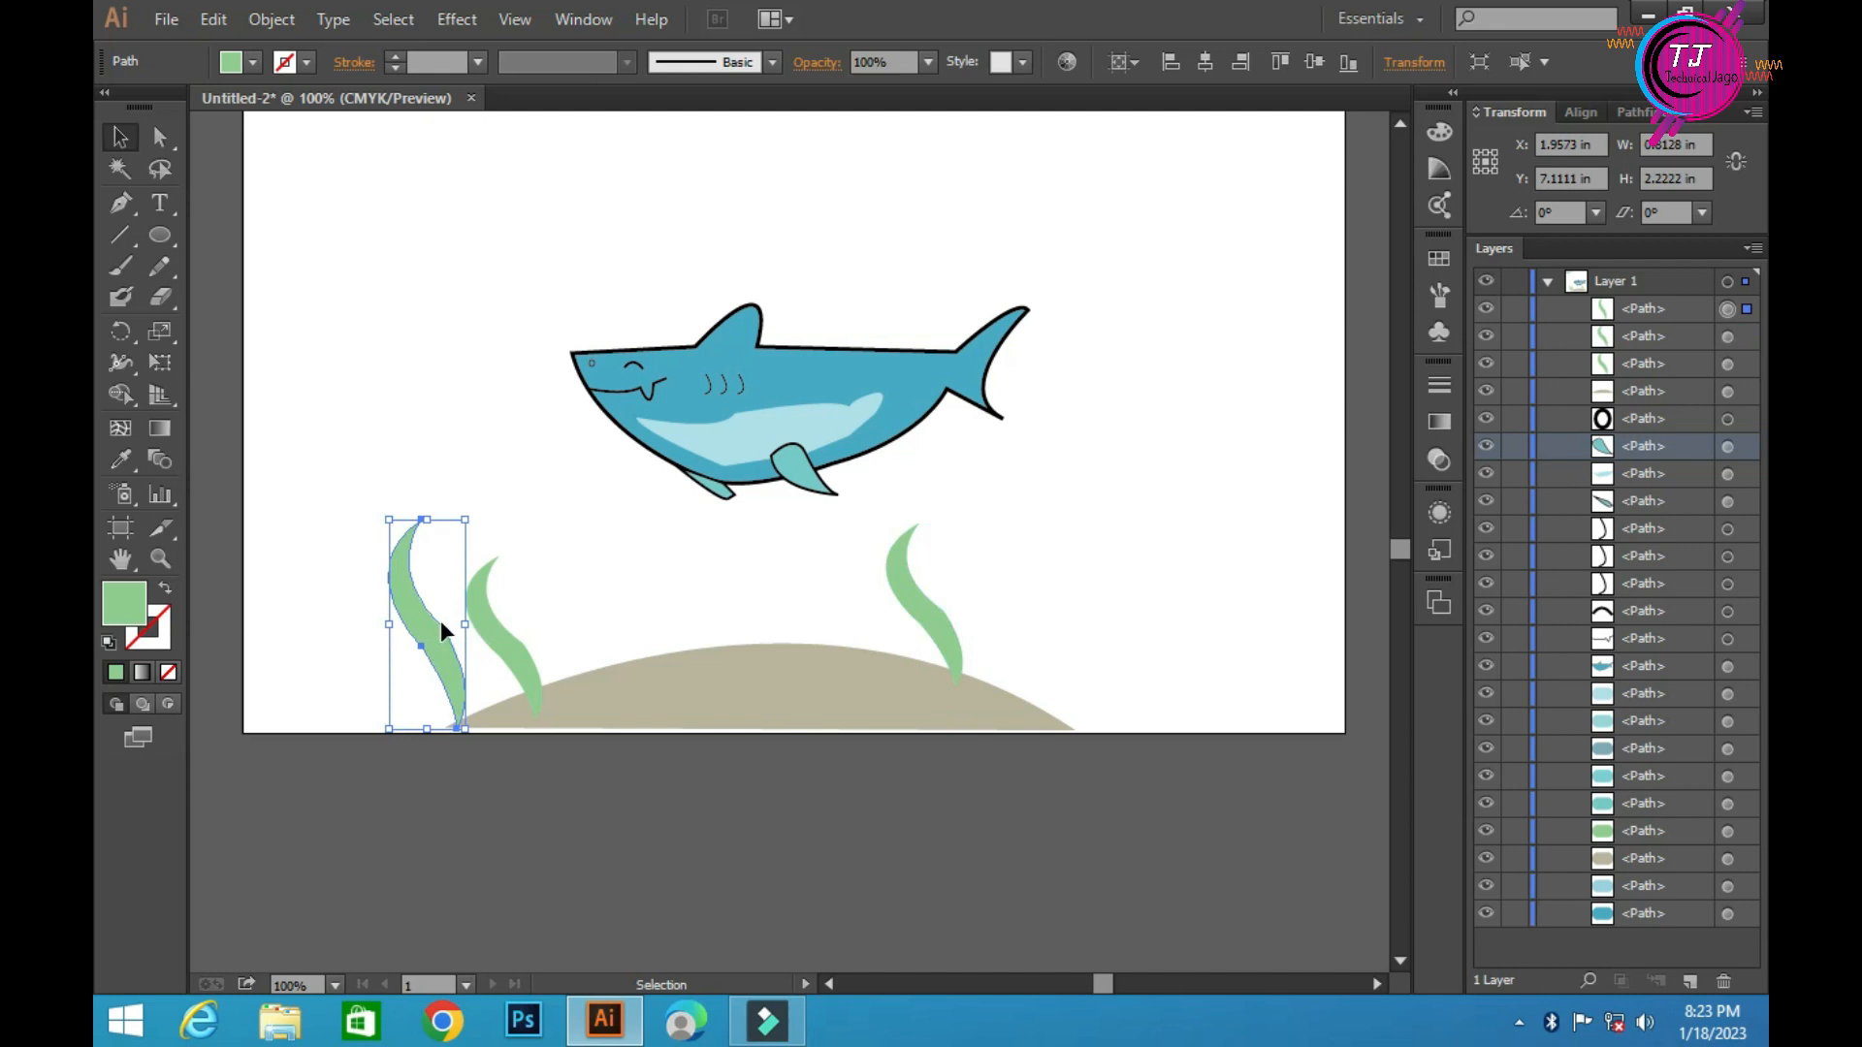
right_click(440, 620)
mouse_move(528, 560)
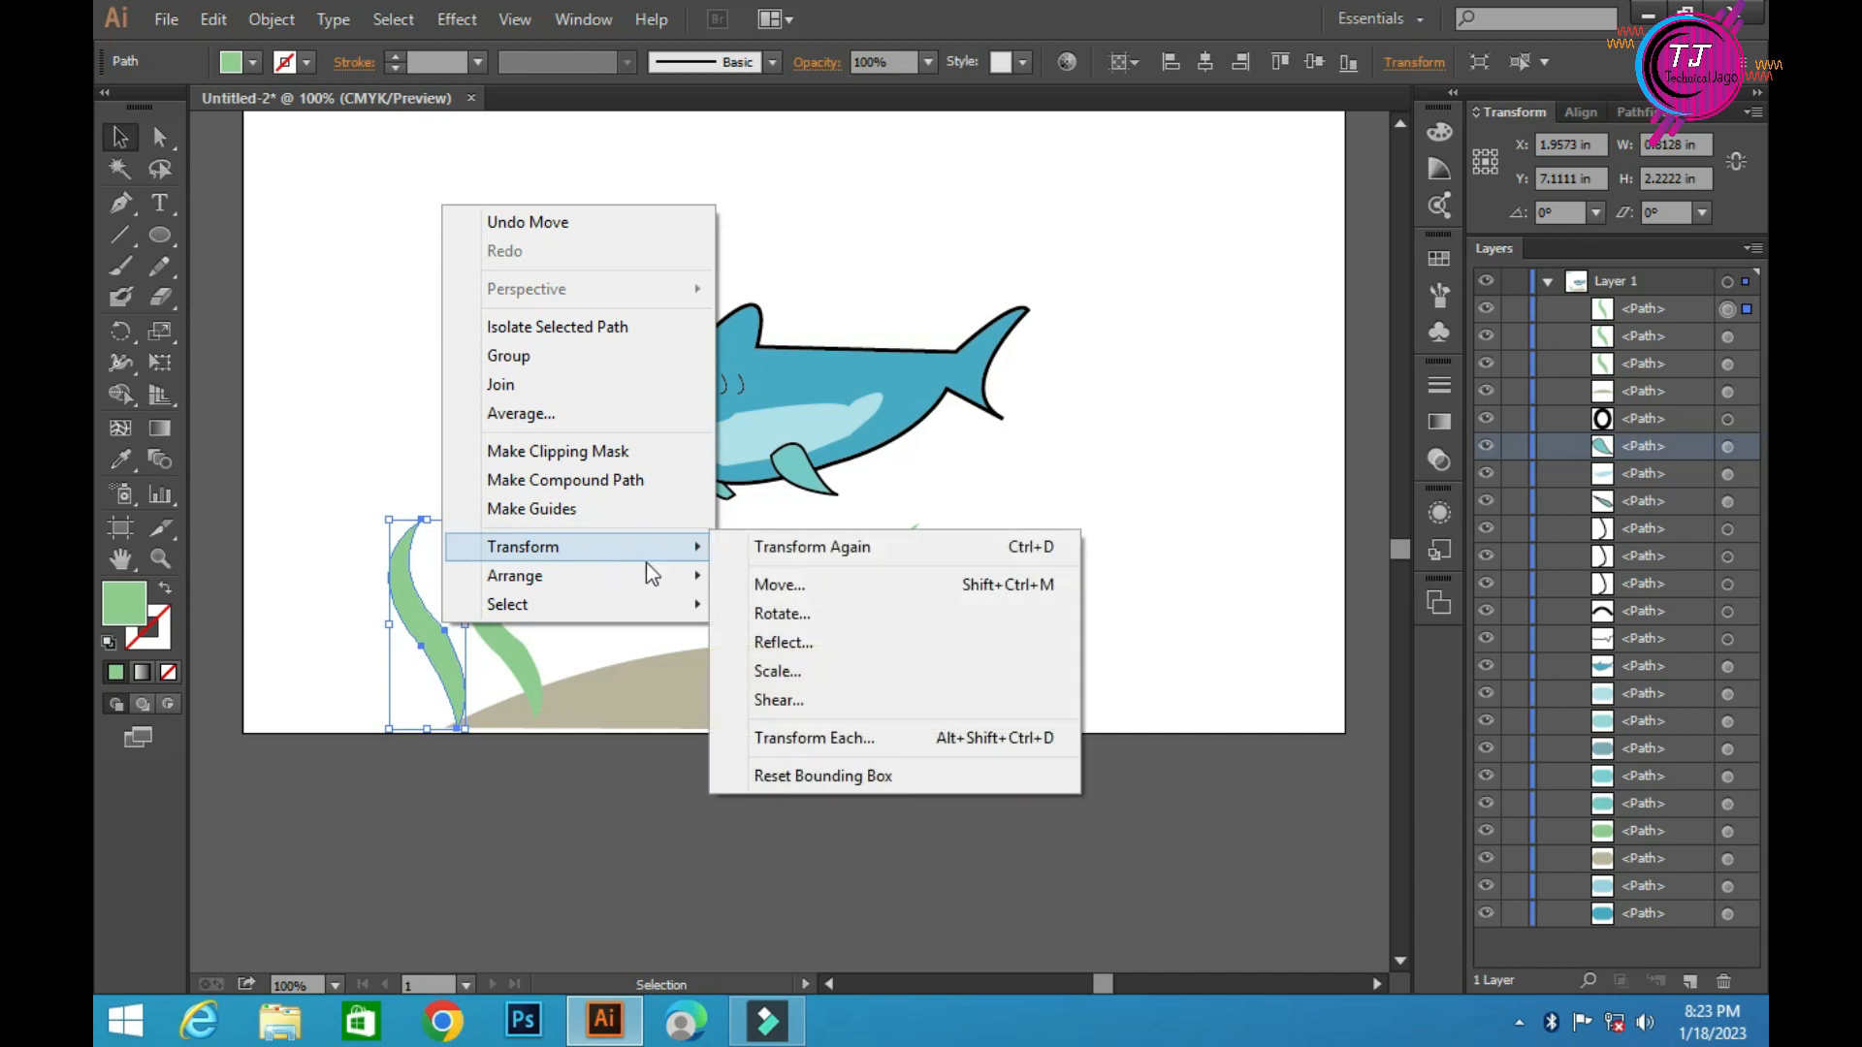
click(771, 643)
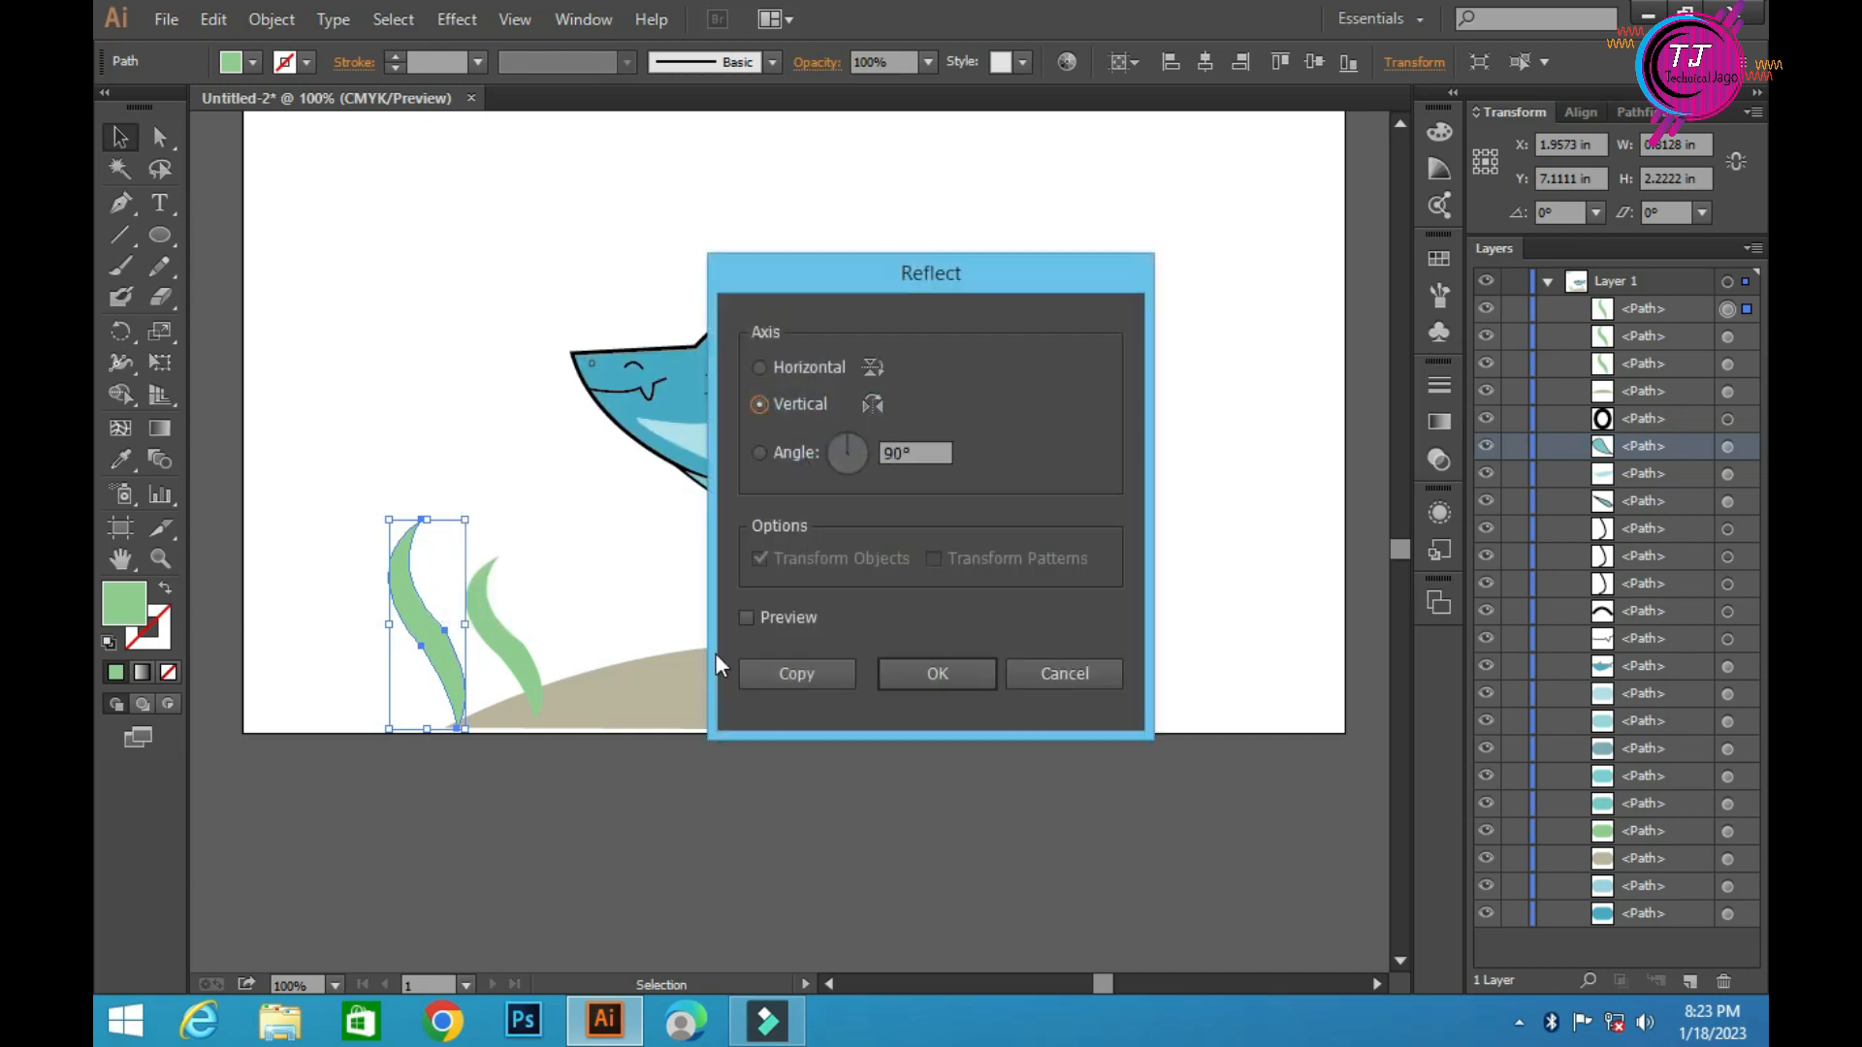
click(852, 678)
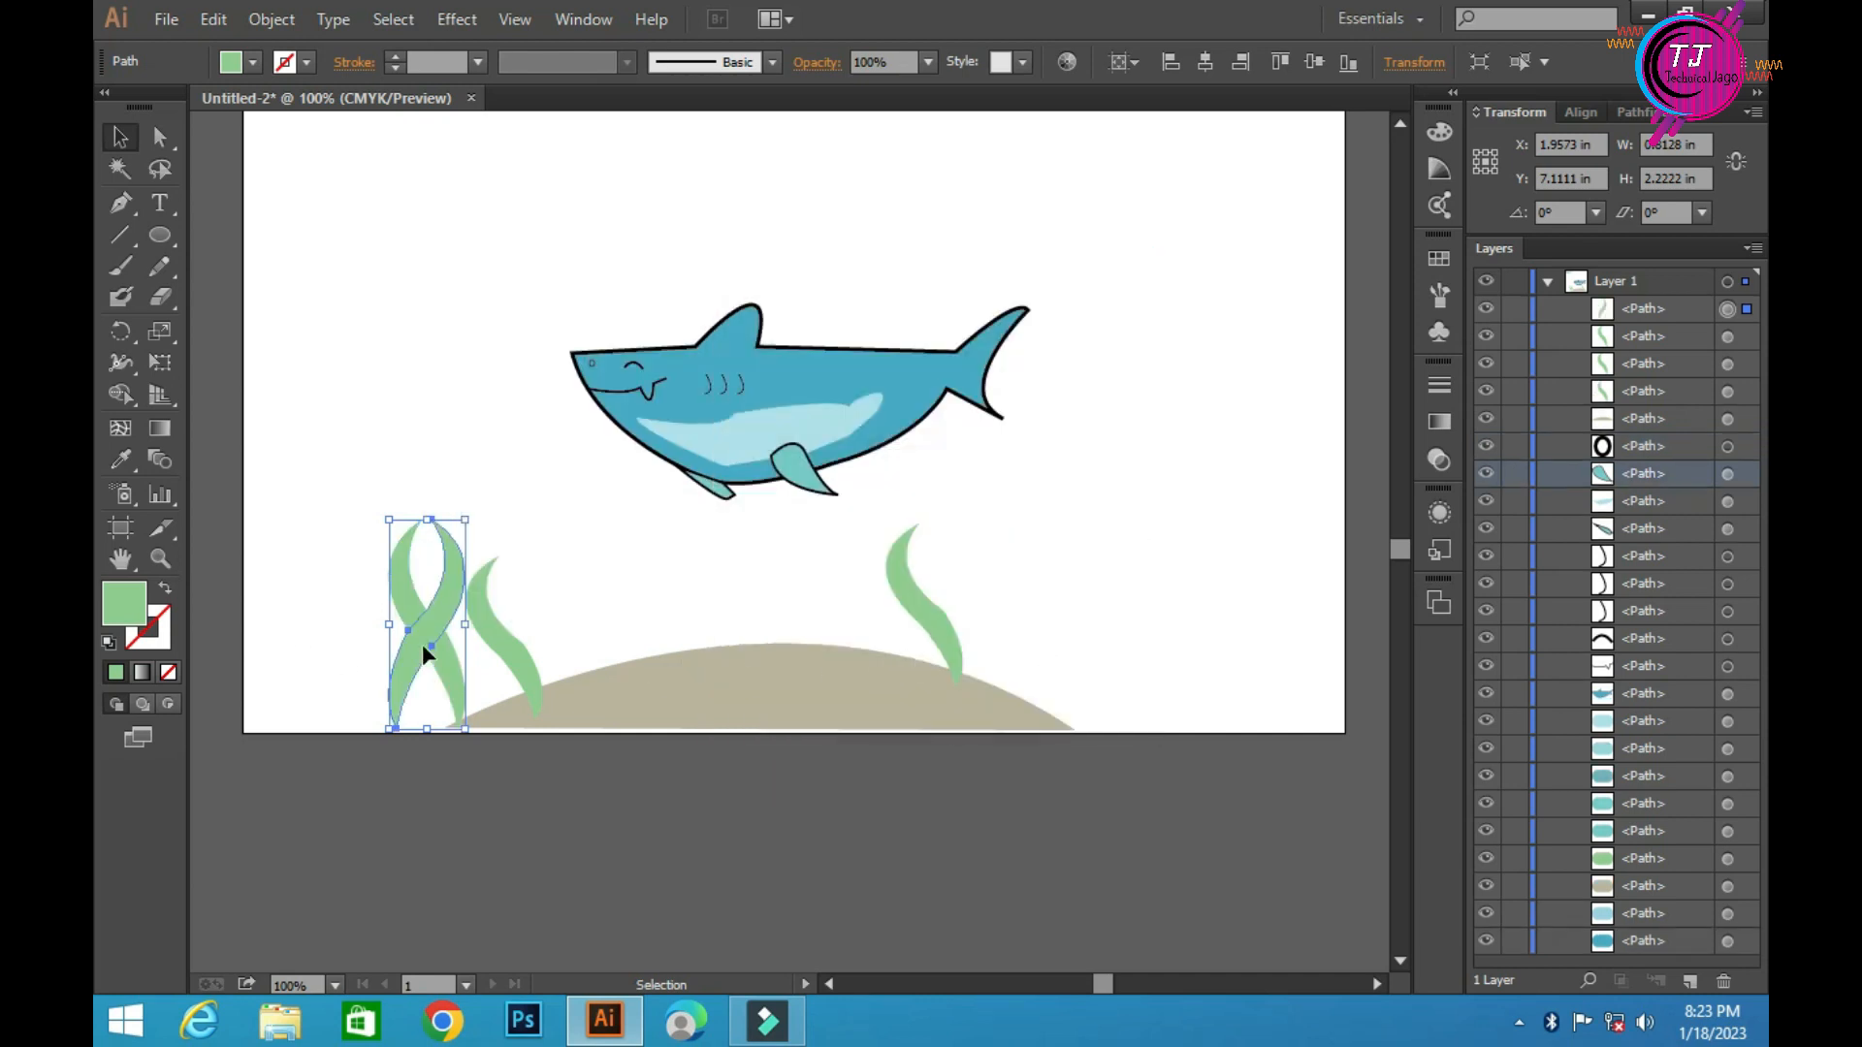
drag(427, 630, 859, 597)
click(1061, 632)
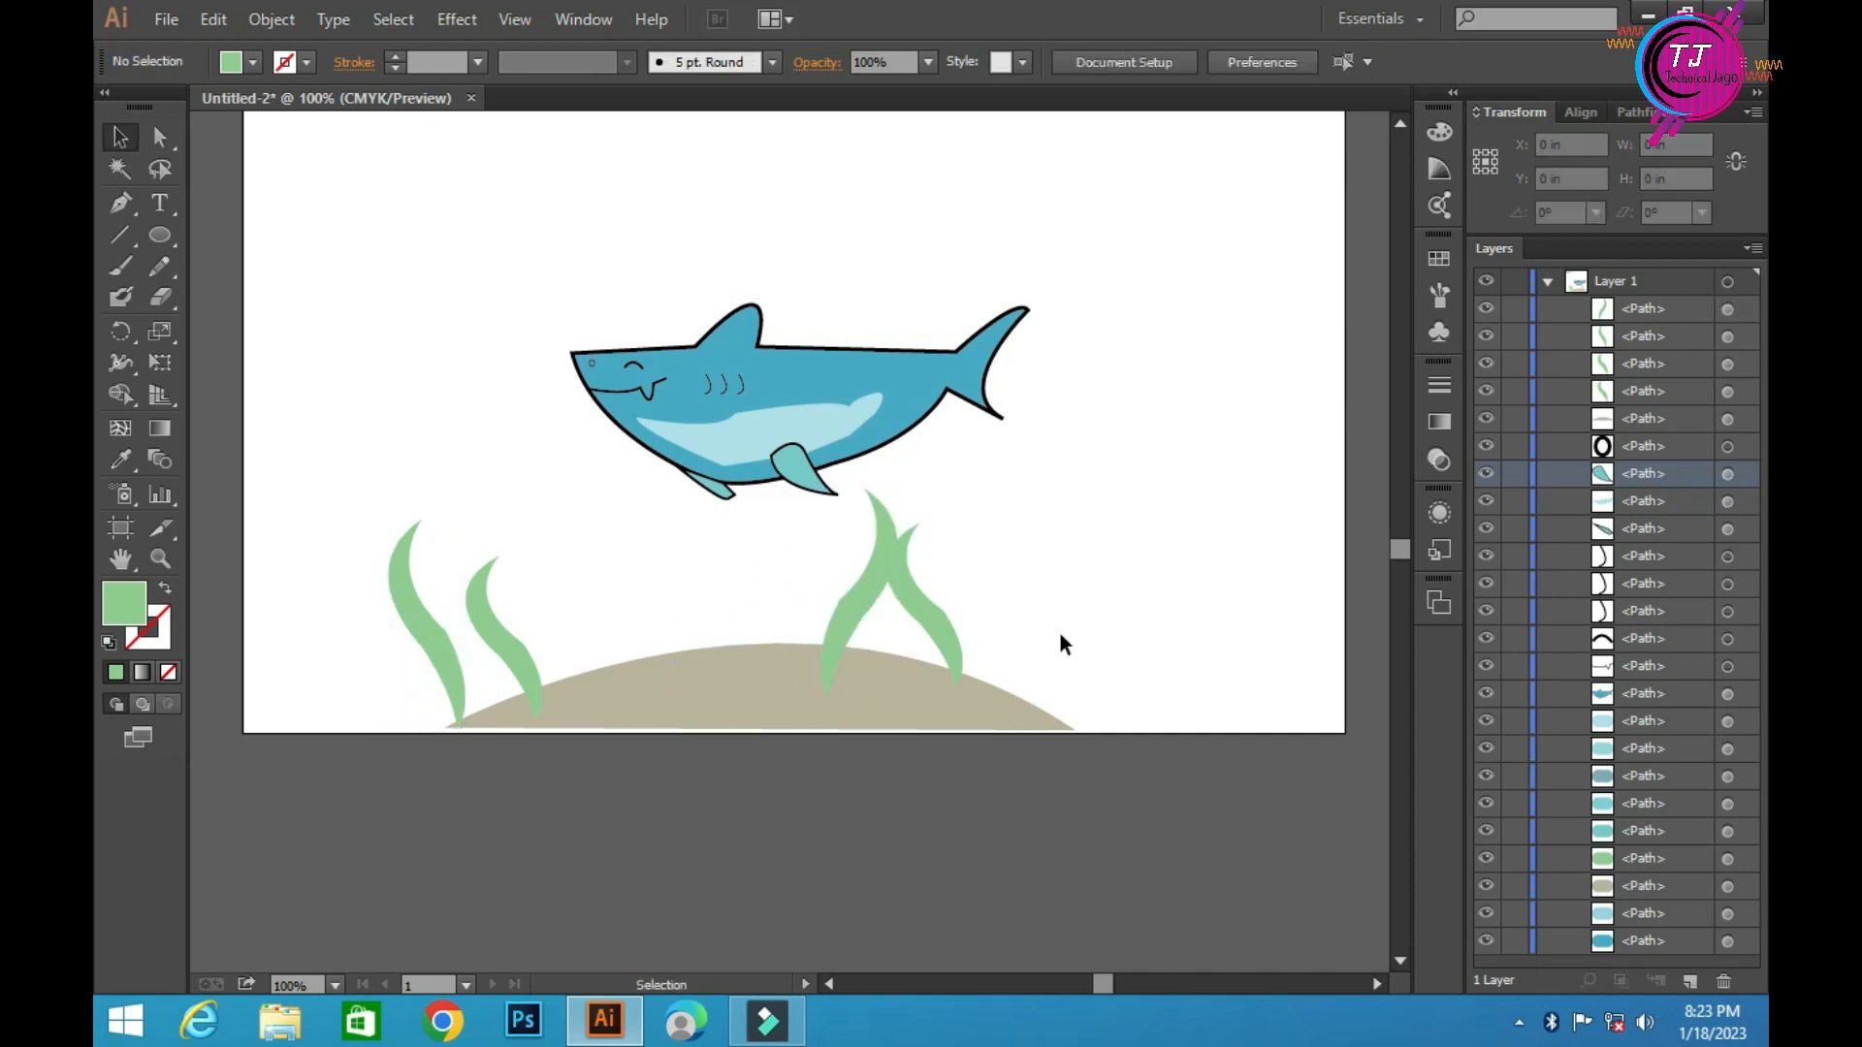
Bring the two left seaweed blades closer together and move the pair to the mound's right end
scroll(892, 666, down, 3)
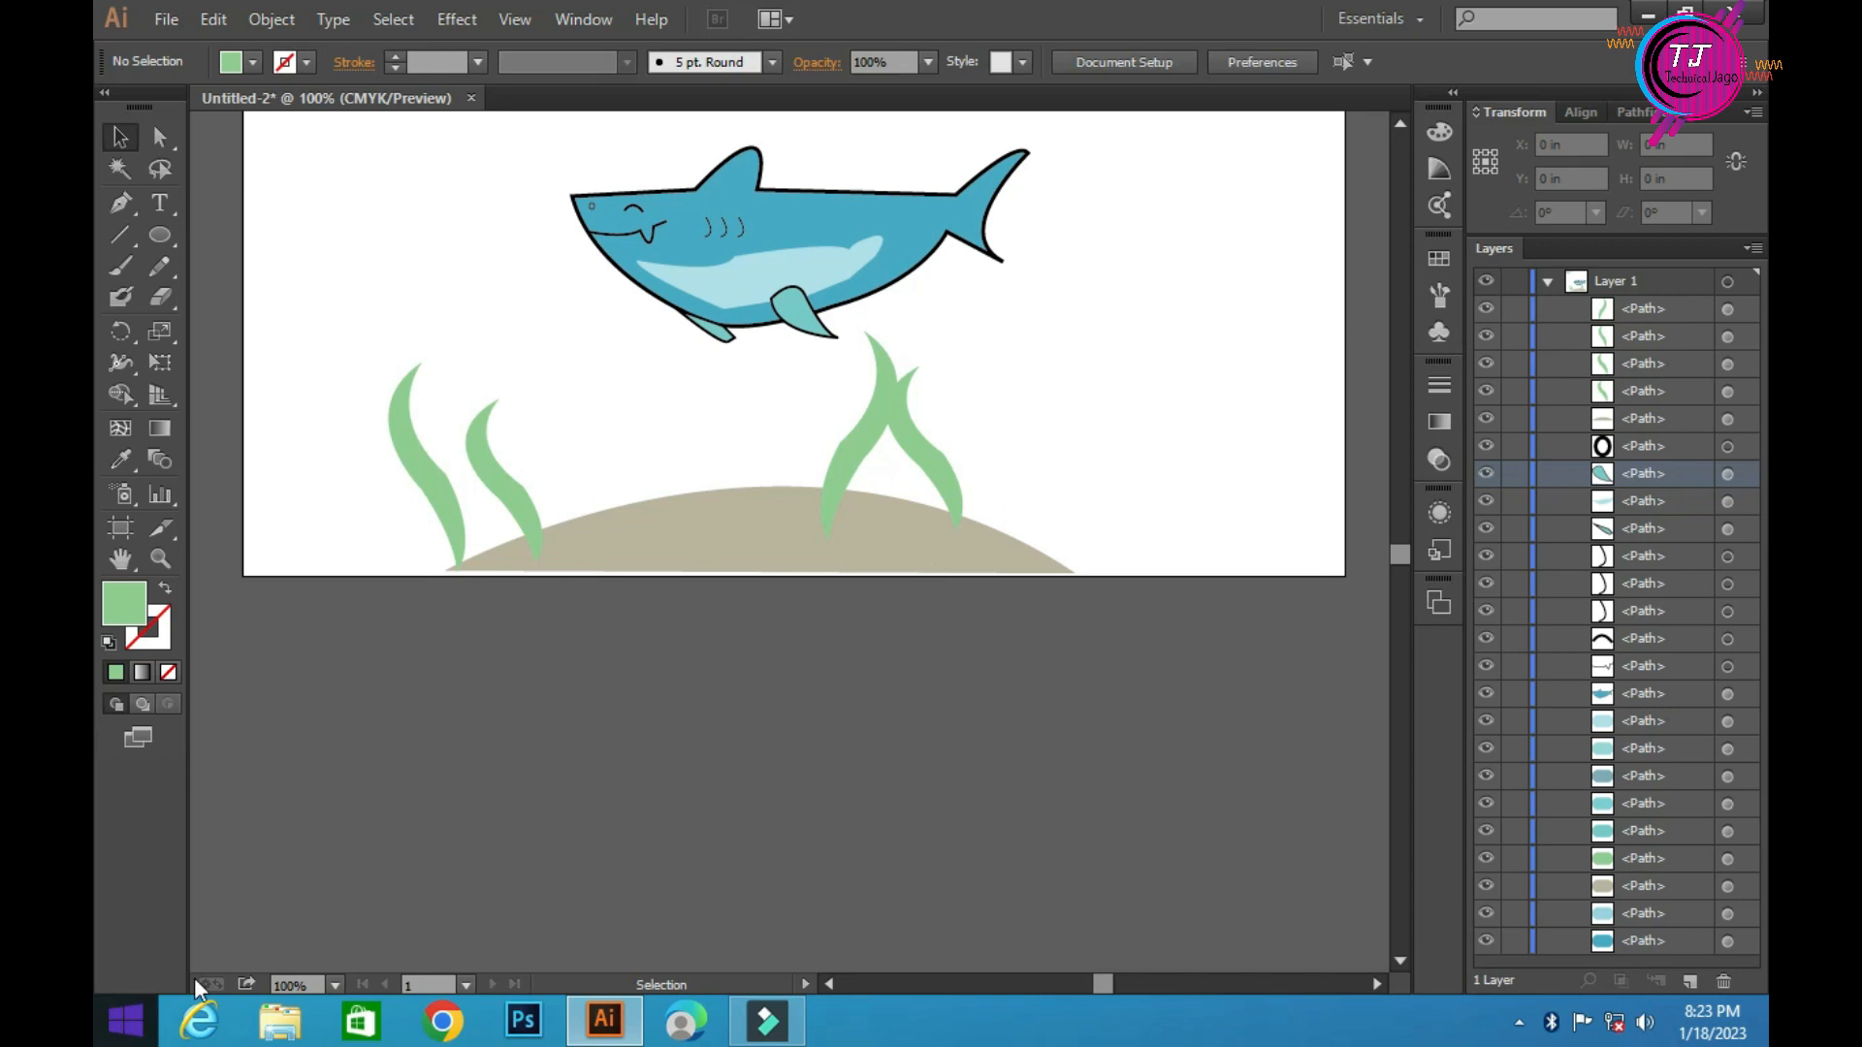
scroll(466, 685, down, 1)
drag(389, 457, 477, 473)
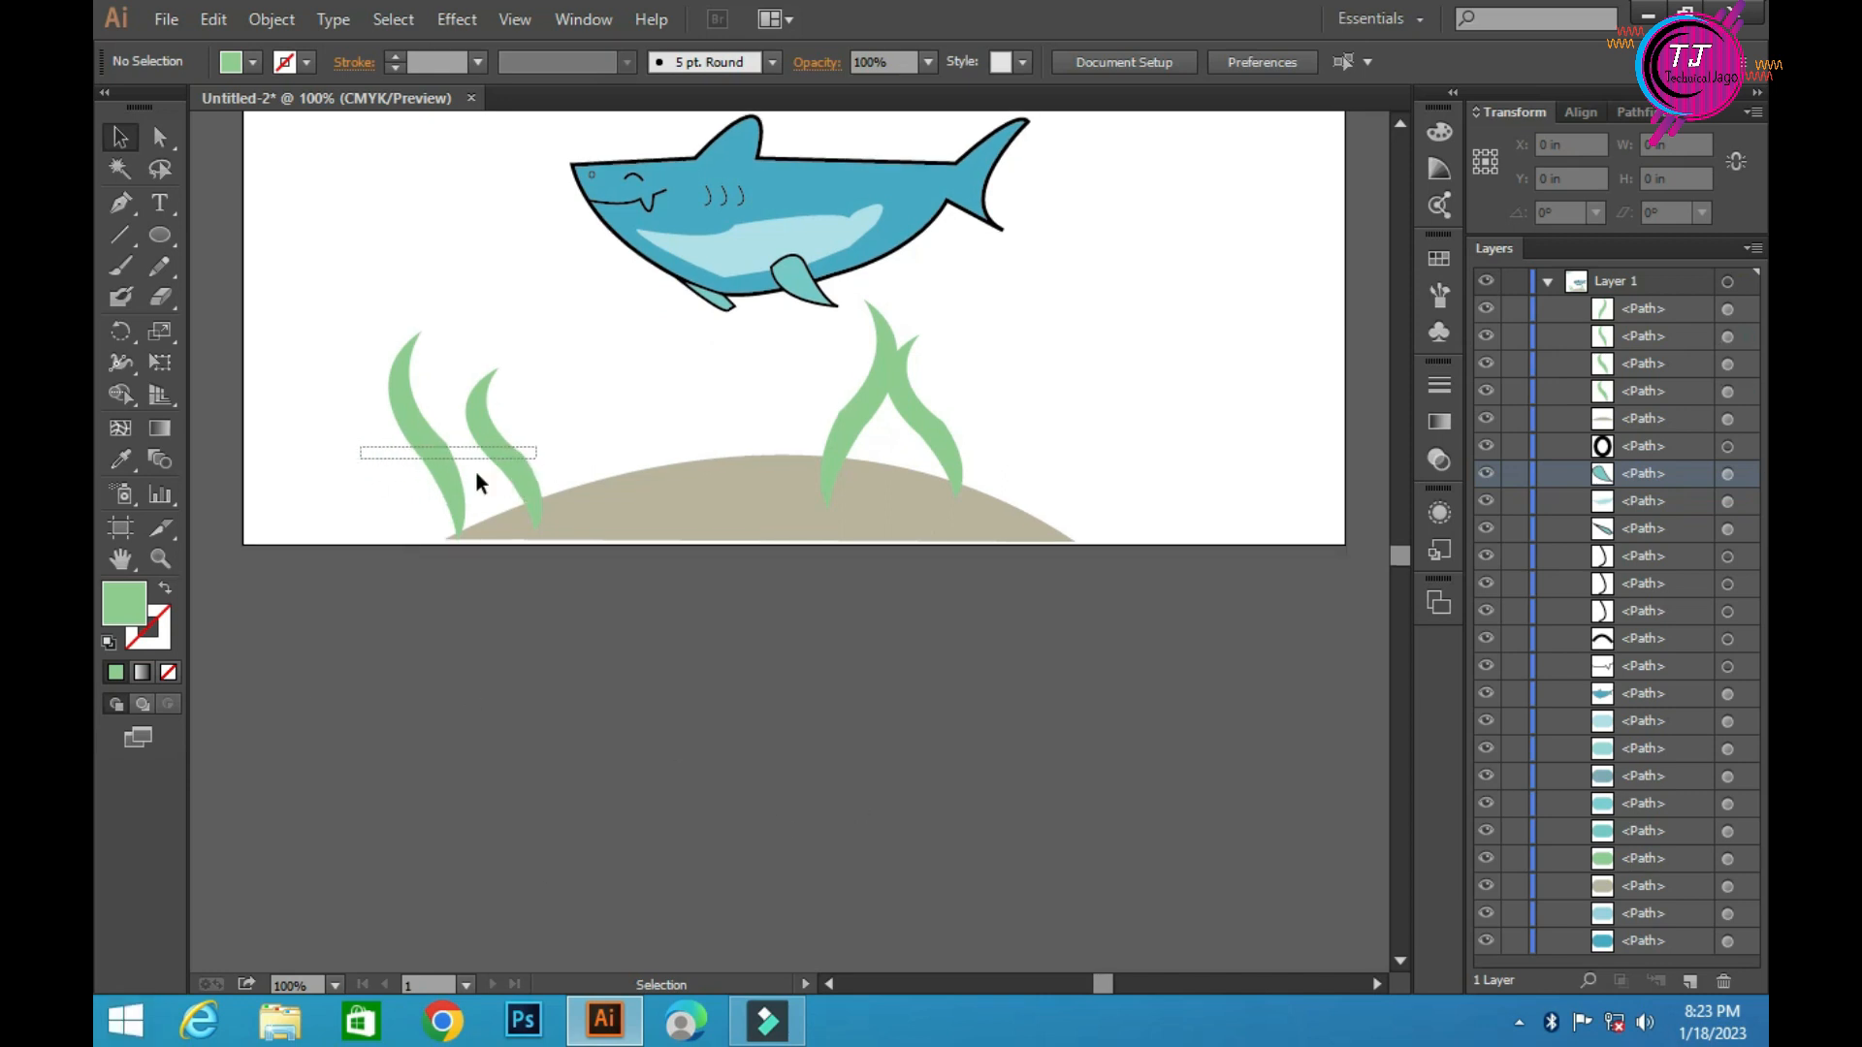
drag(402, 425, 1006, 458)
click(581, 405)
shift+click(479, 461)
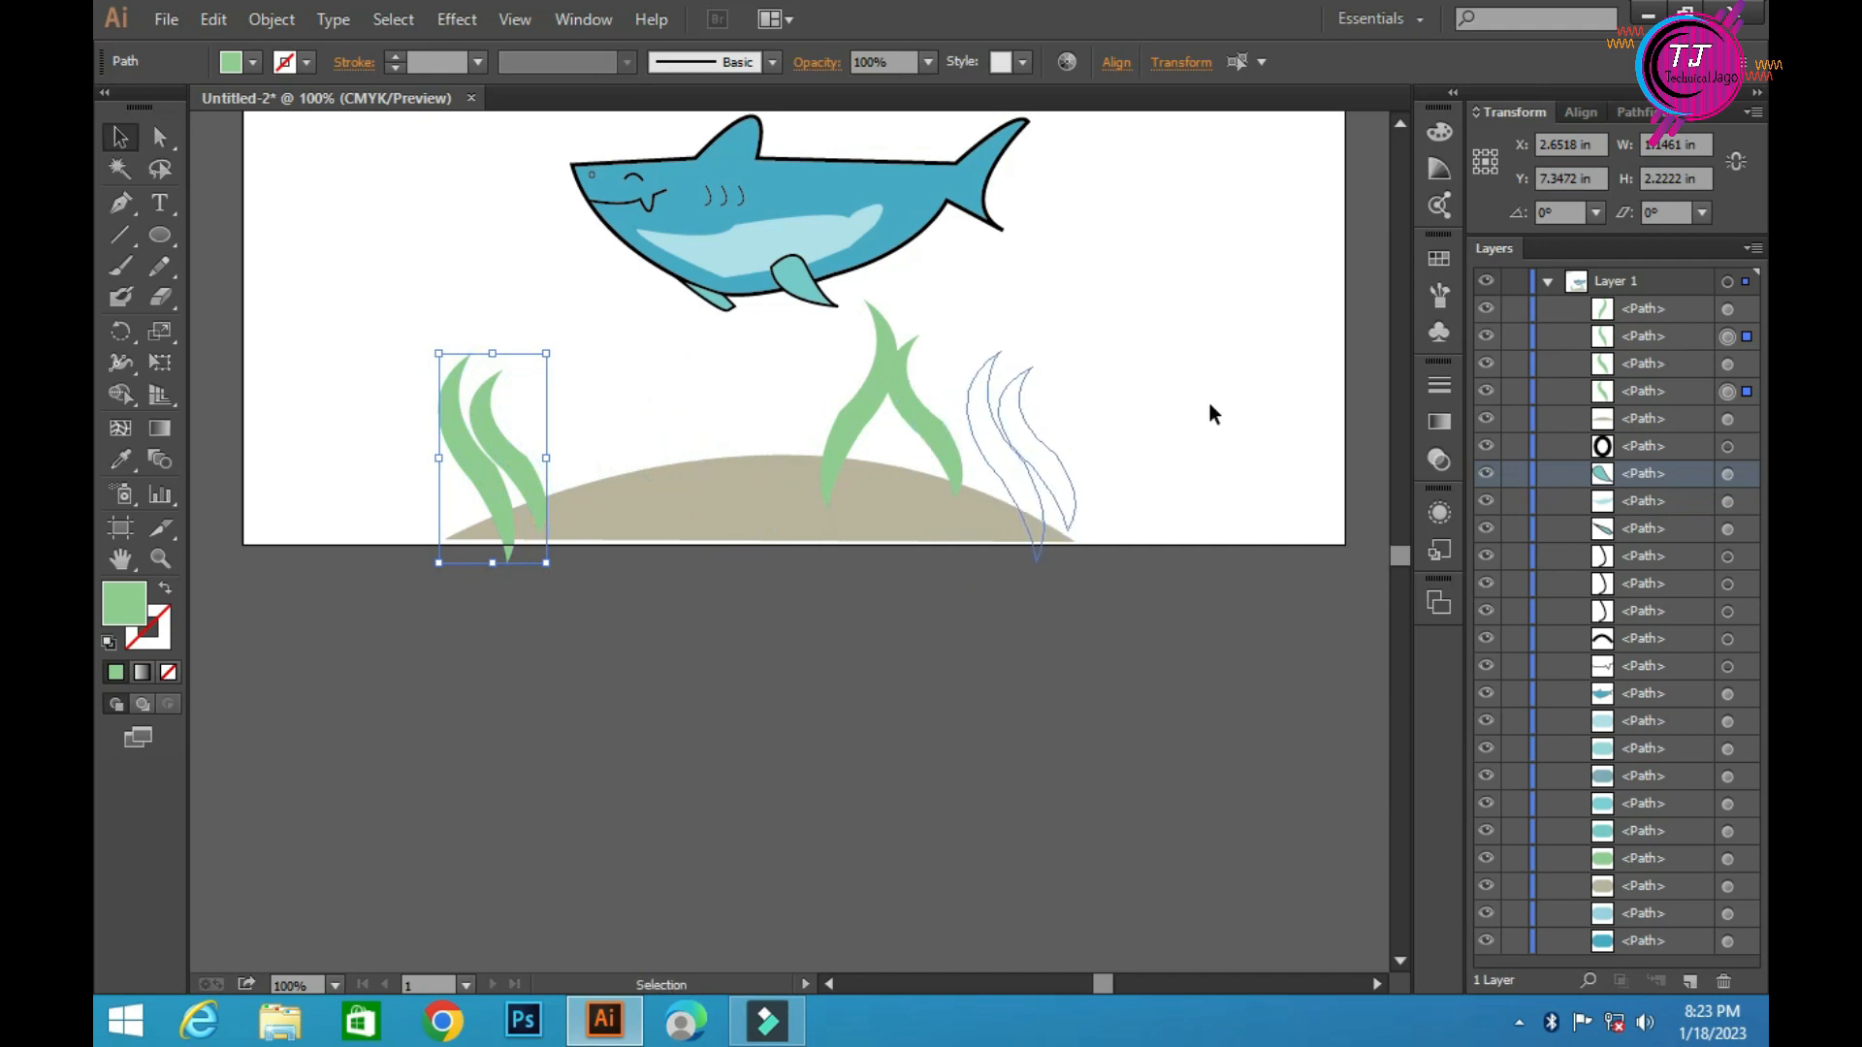
click(1184, 469)
Copy the tall right-end blade and the mirrored blade to the mound's left side as a pair with touching tips
scroll(1066, 620, up, 1)
drag(1016, 538, 572, 520)
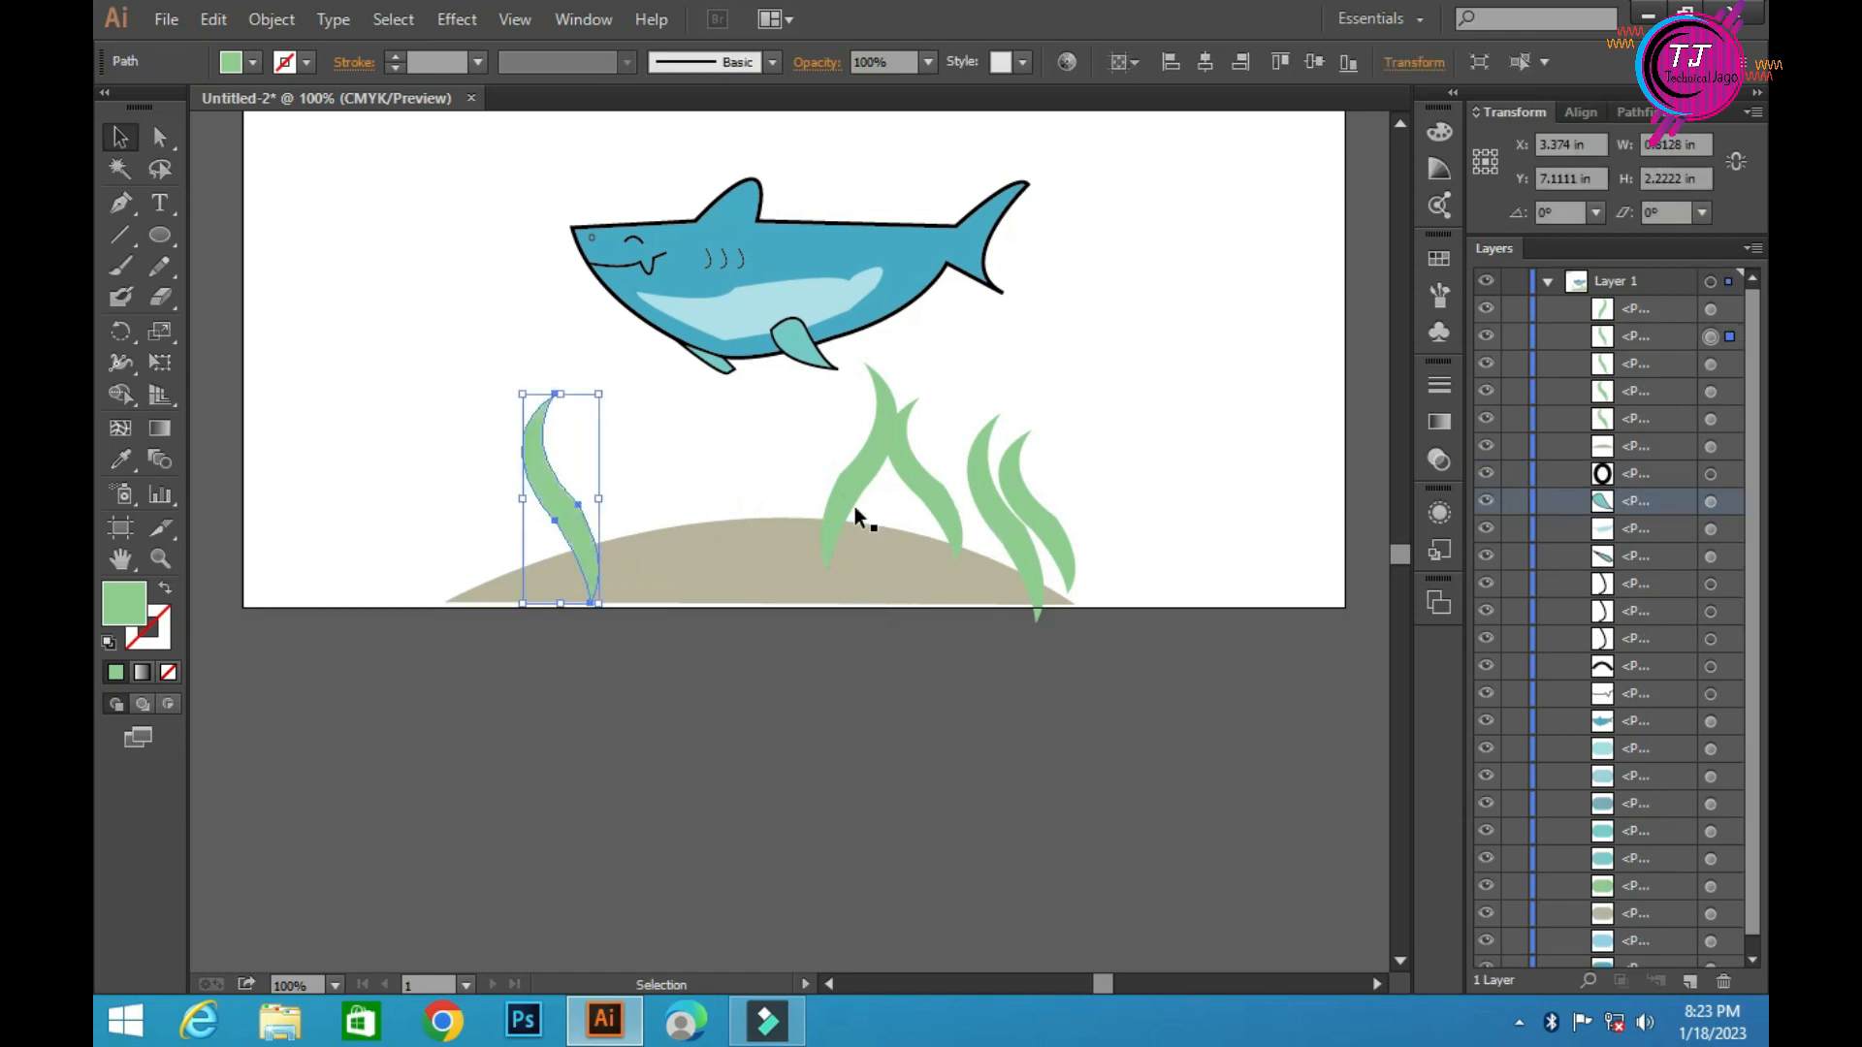
mouse_move(845, 493)
mouse_down()
mouse_move(543, 543)
mouse_move(482, 534)
mouse_up()
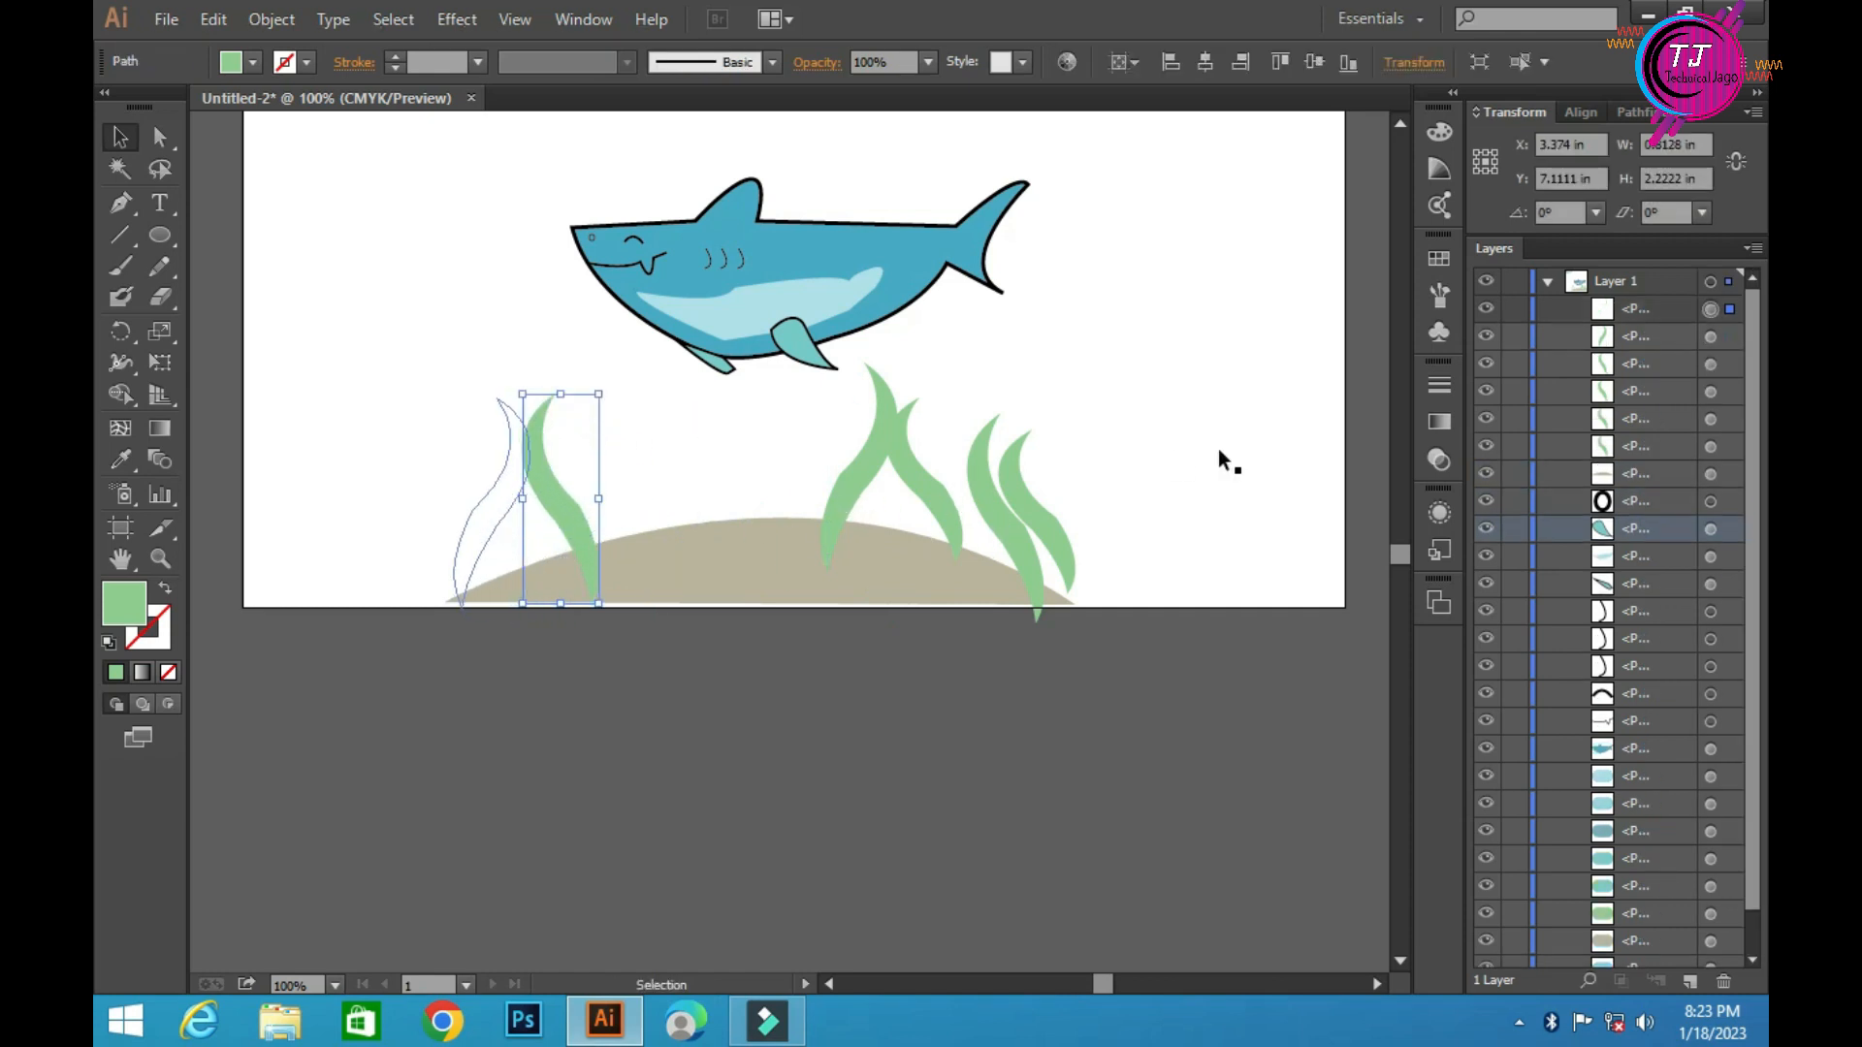
click(962, 766)
Change the mound's fill to sandy yellow e0bf5a and deselect it
scroll(931, 756, up, 3)
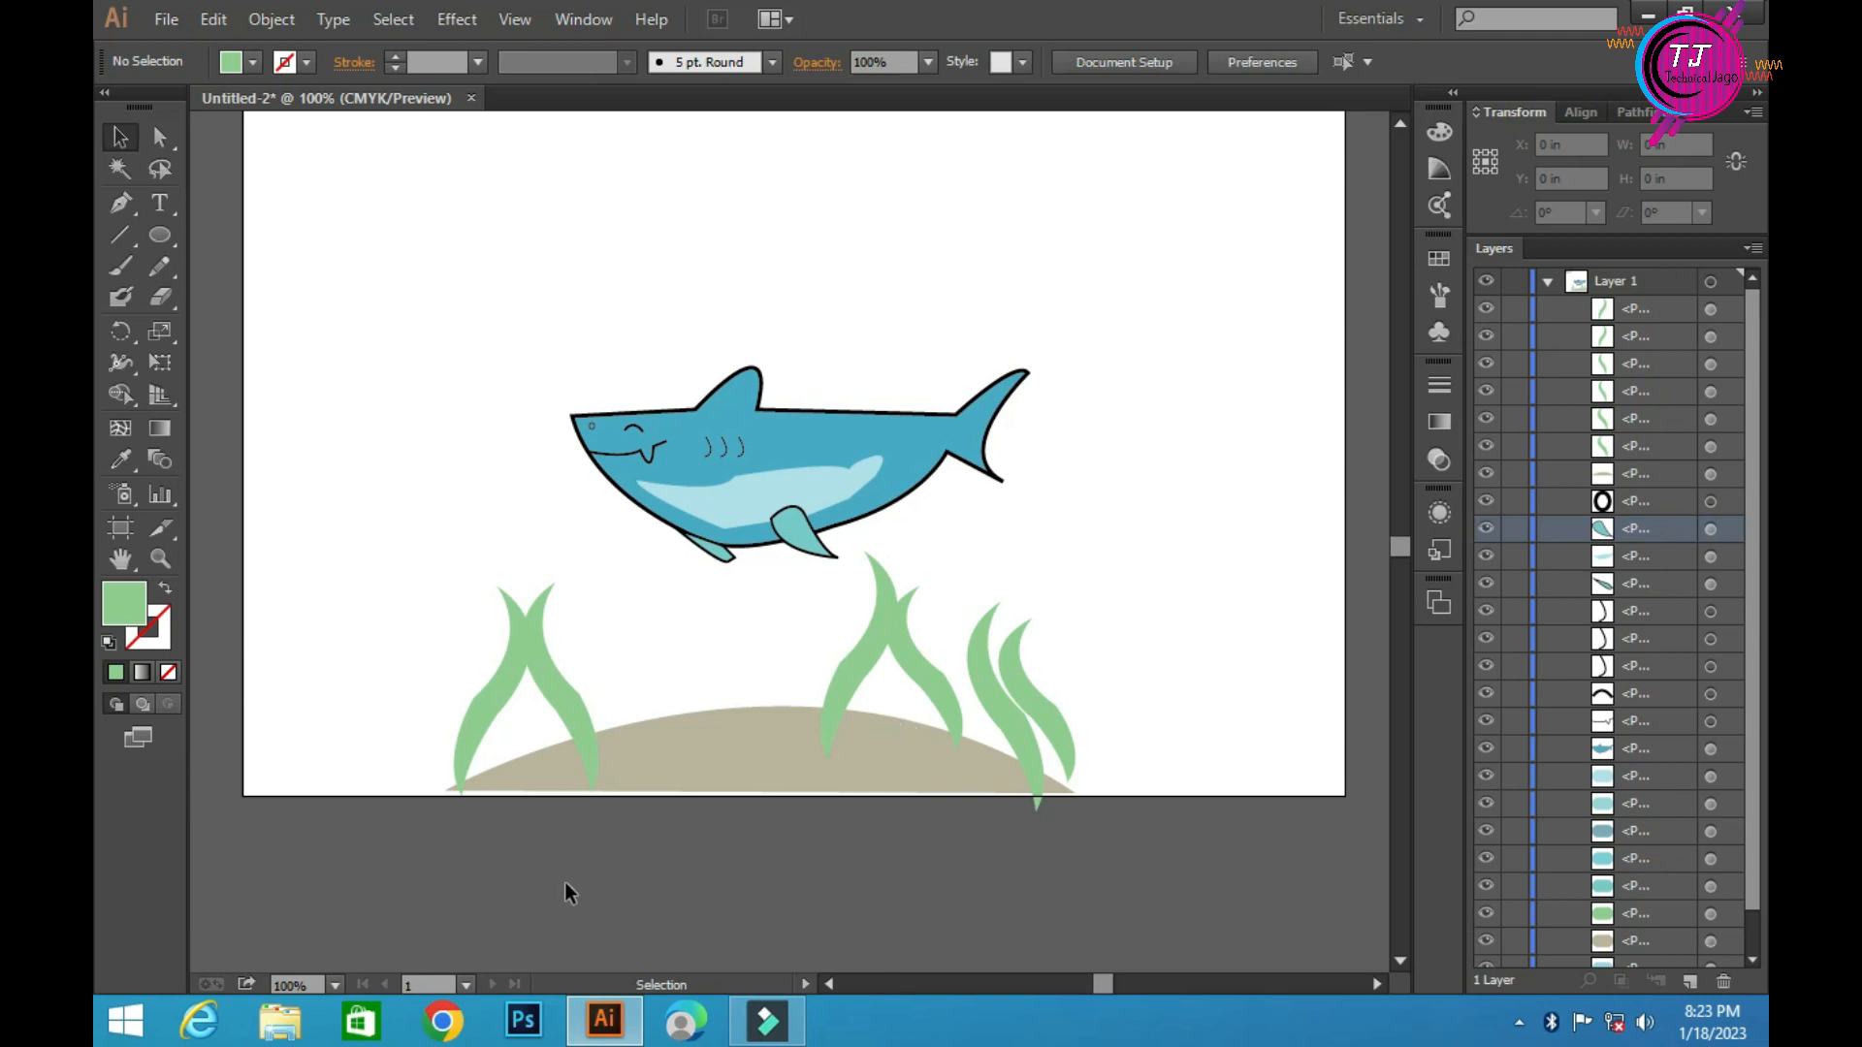
scroll(567, 957, down, 1)
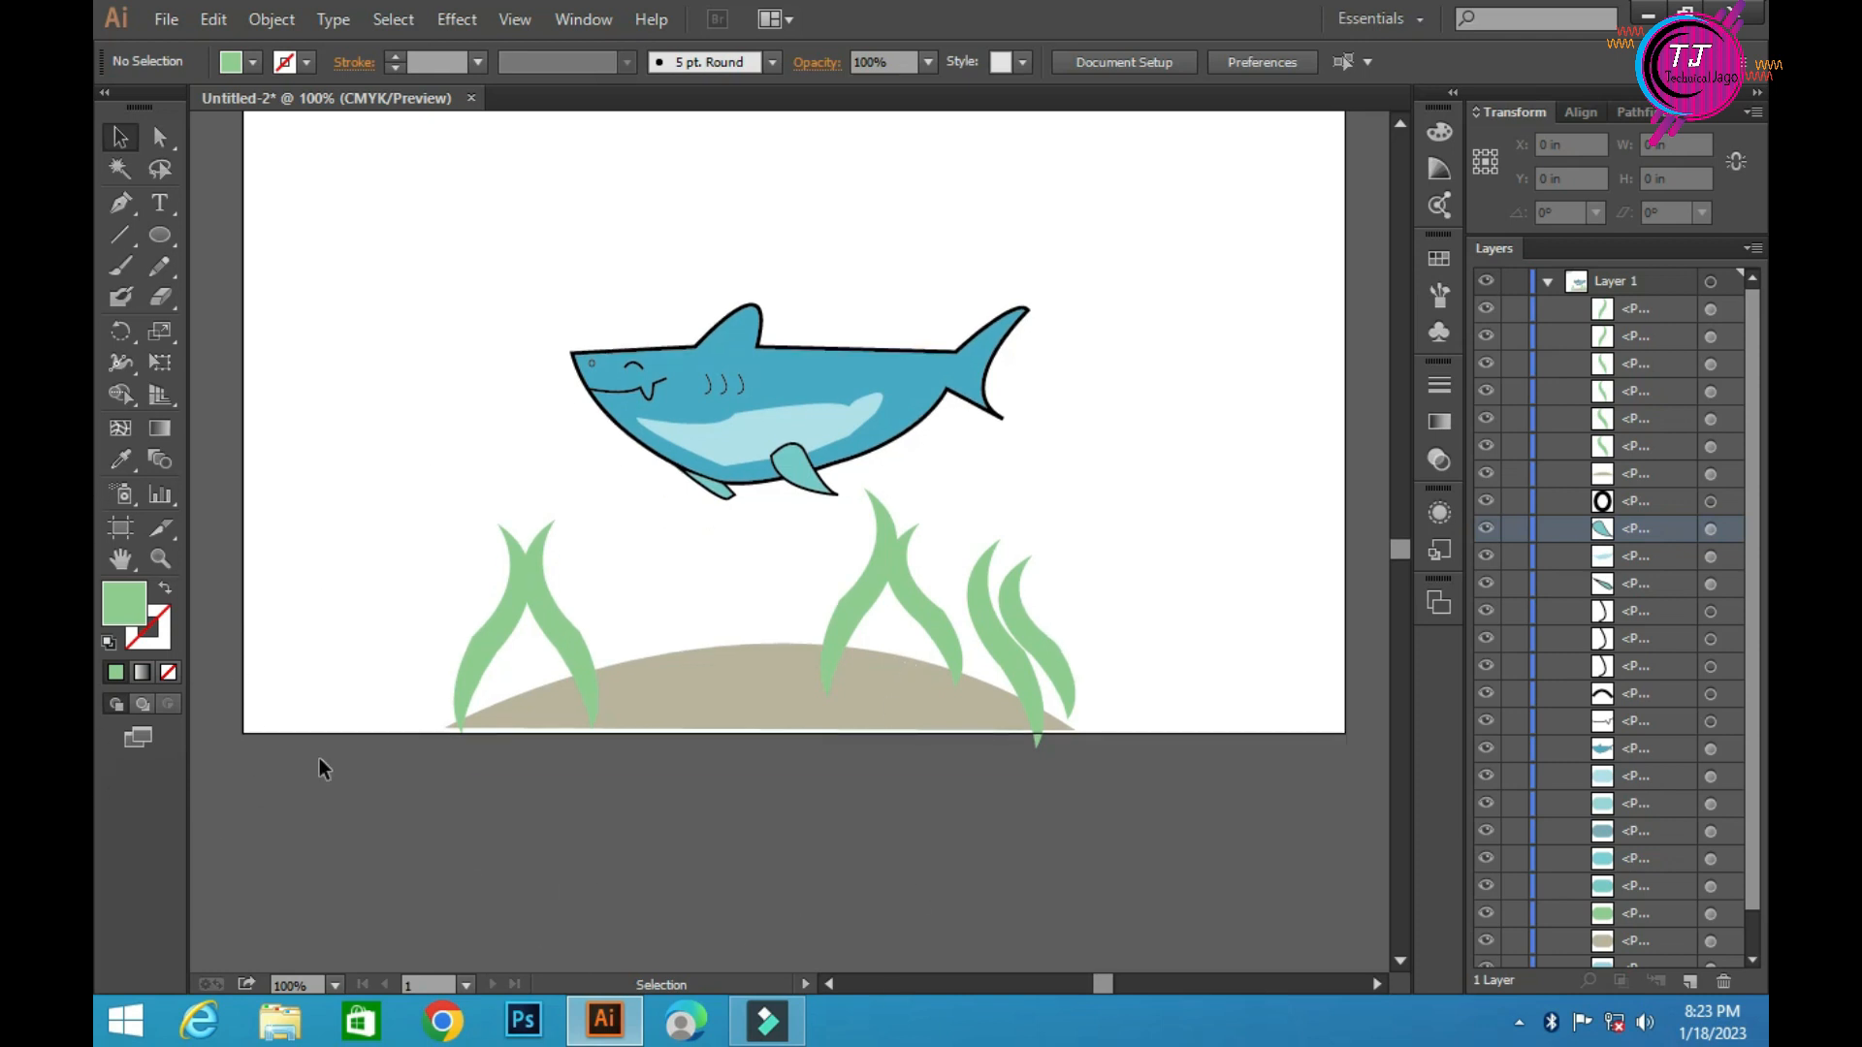
scroll(298, 742, up, 5)
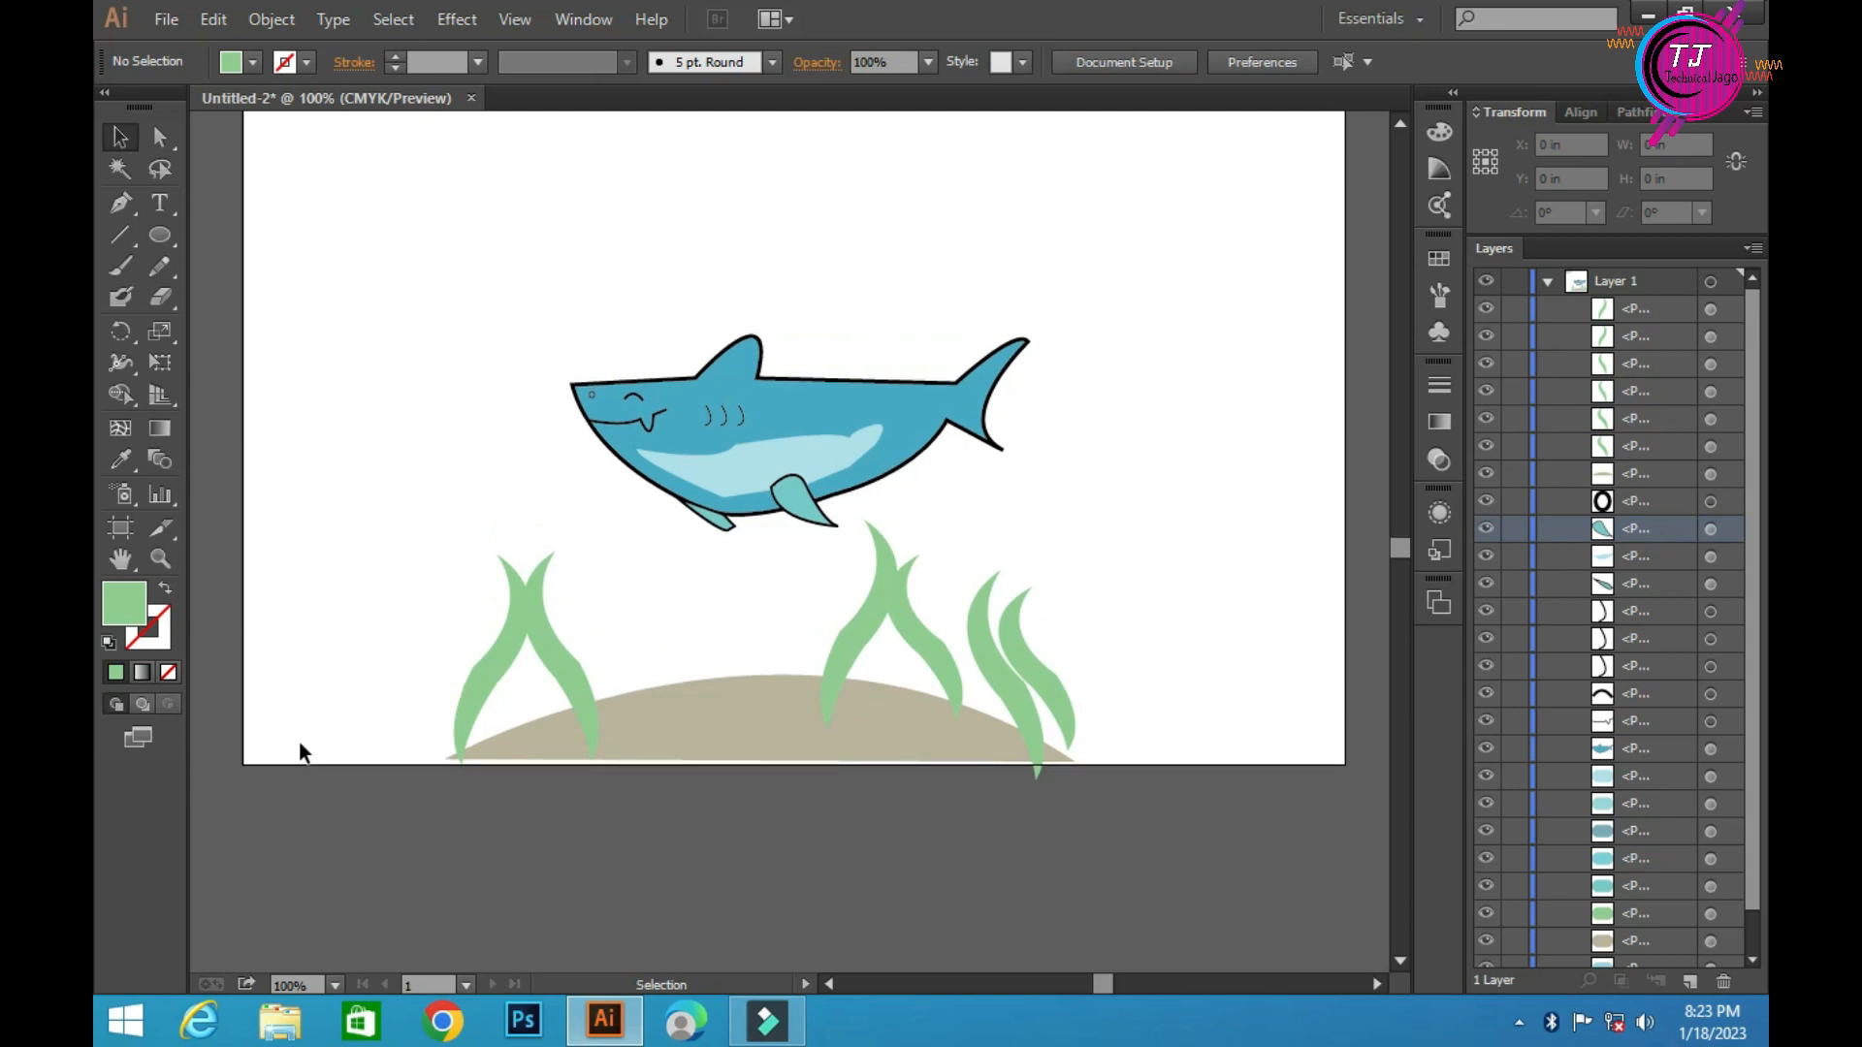
scroll(312, 400, down, 2)
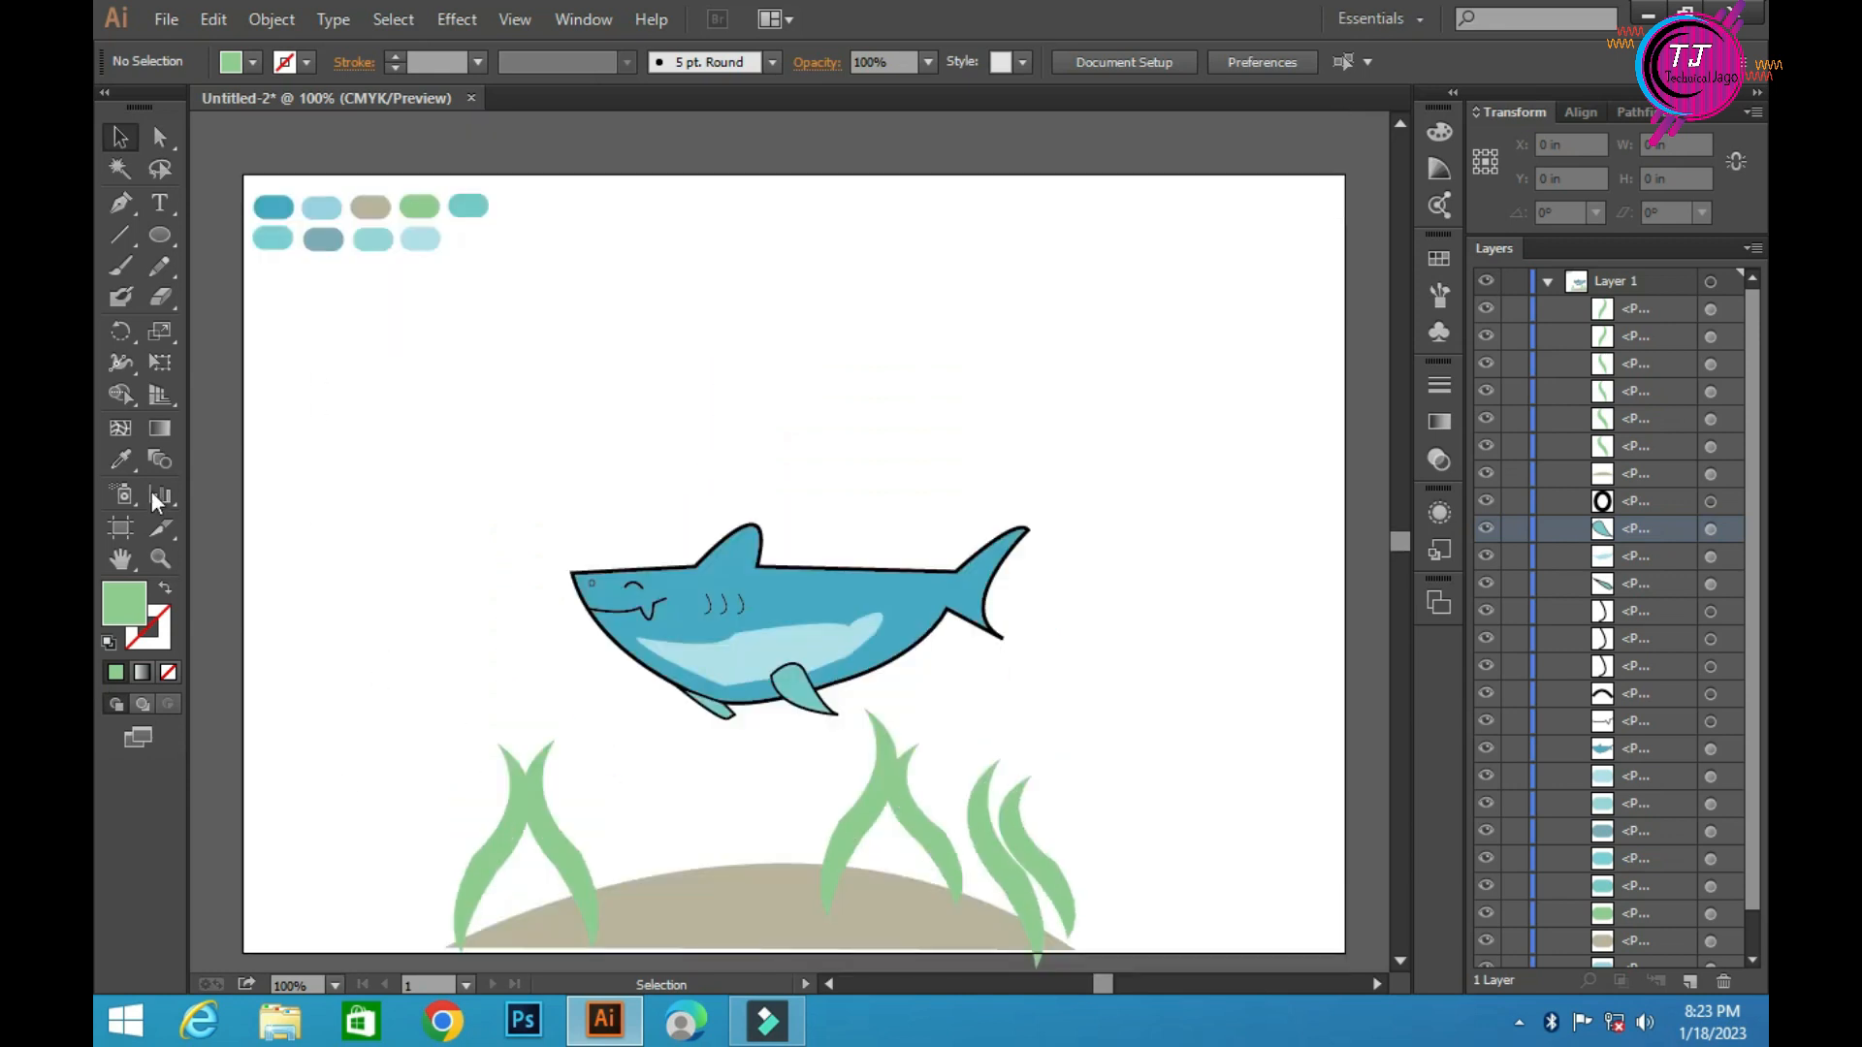
click(120, 459)
click(679, 906)
double_click(124, 603)
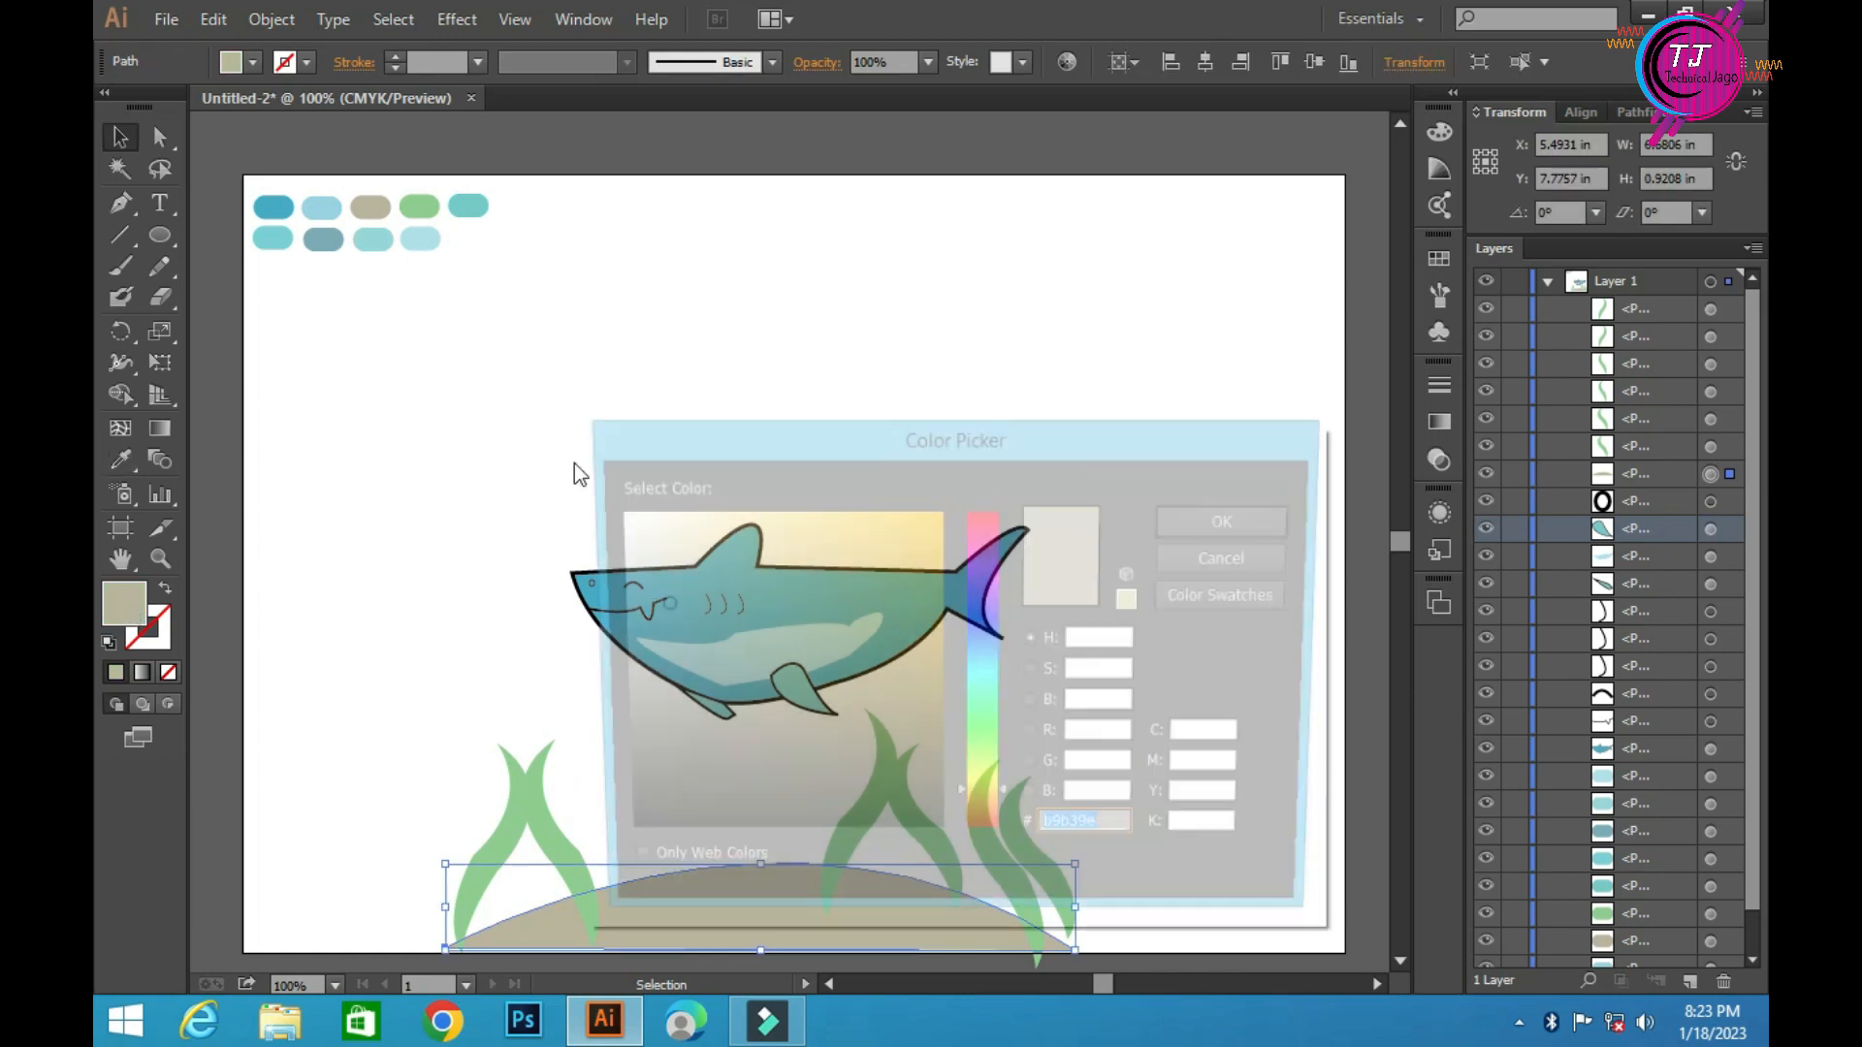
mouse_move(676, 609)
mouse_down()
mouse_move(734, 556)
mouse_move(811, 549)
mouse_up()
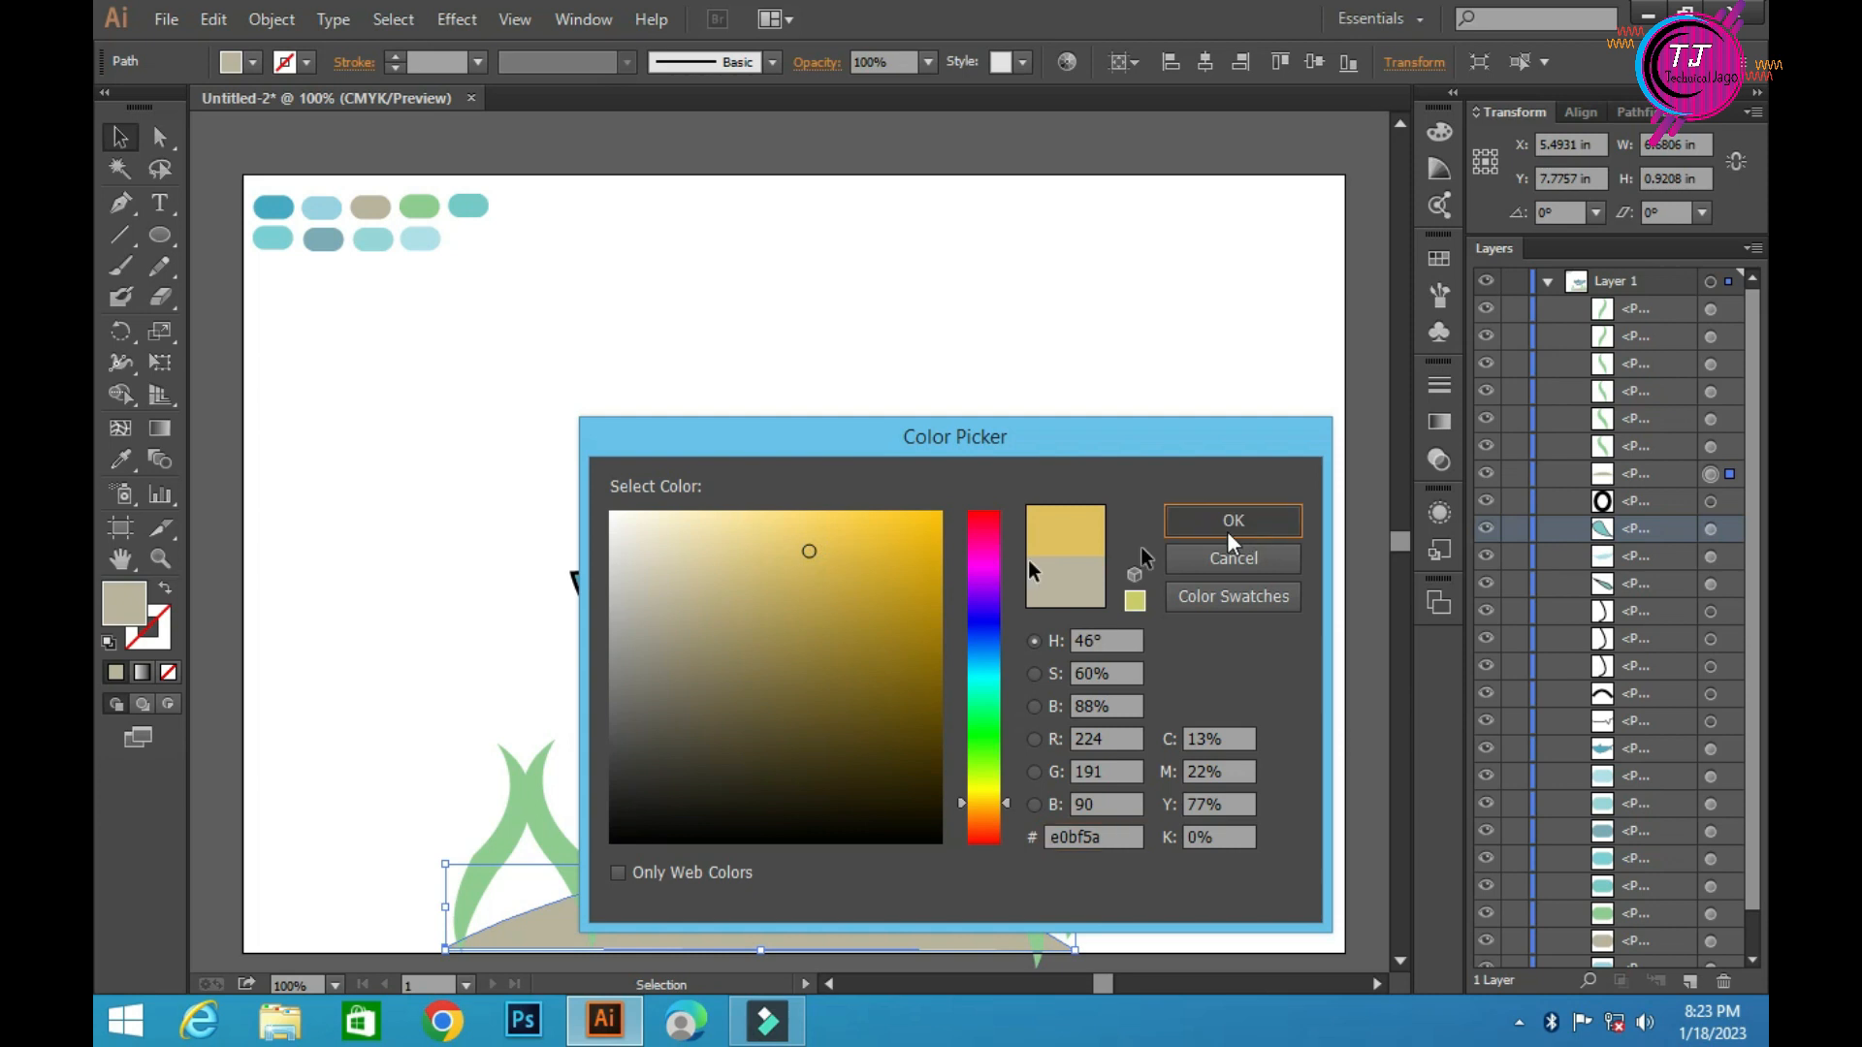
click(1253, 529)
scroll(746, 929, down, 3)
click(573, 858)
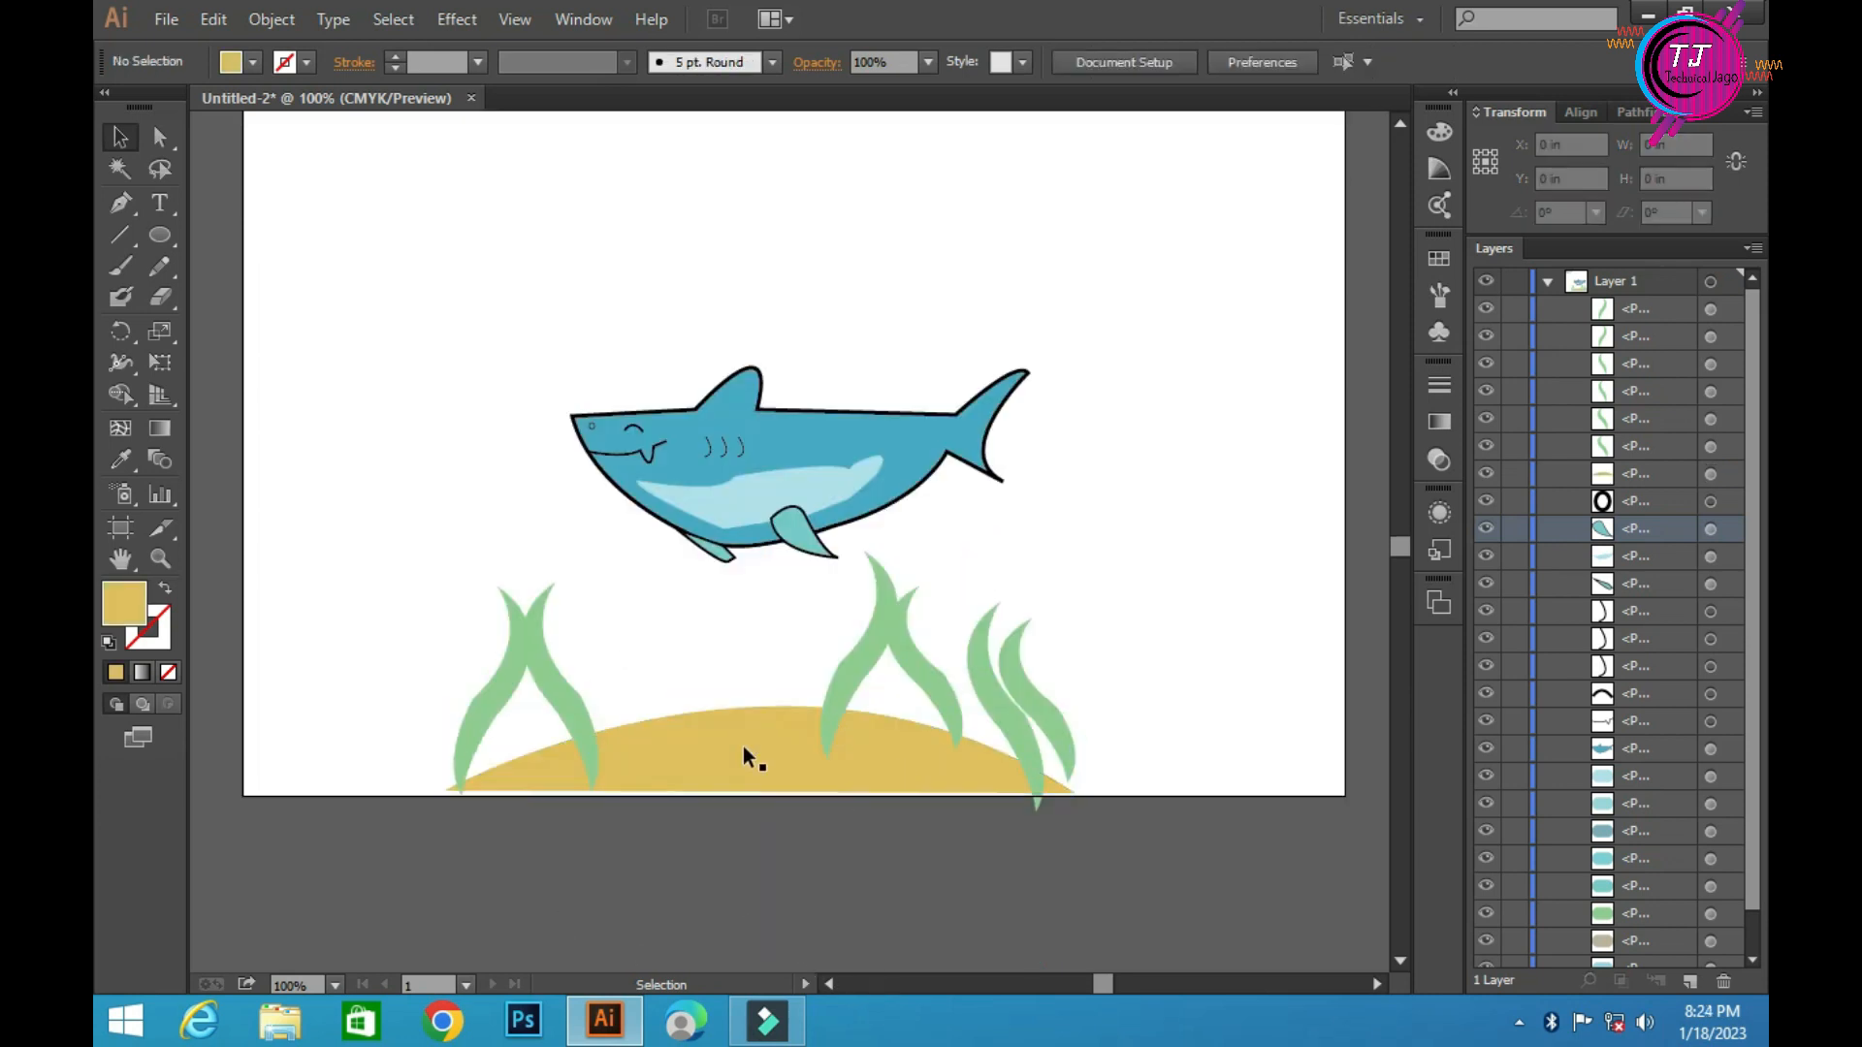
Draw a small ellipse about 0.21 in wide and 0.17 in high on the mound, left of its centre
click(170, 240)
click(678, 723)
click(985, 556)
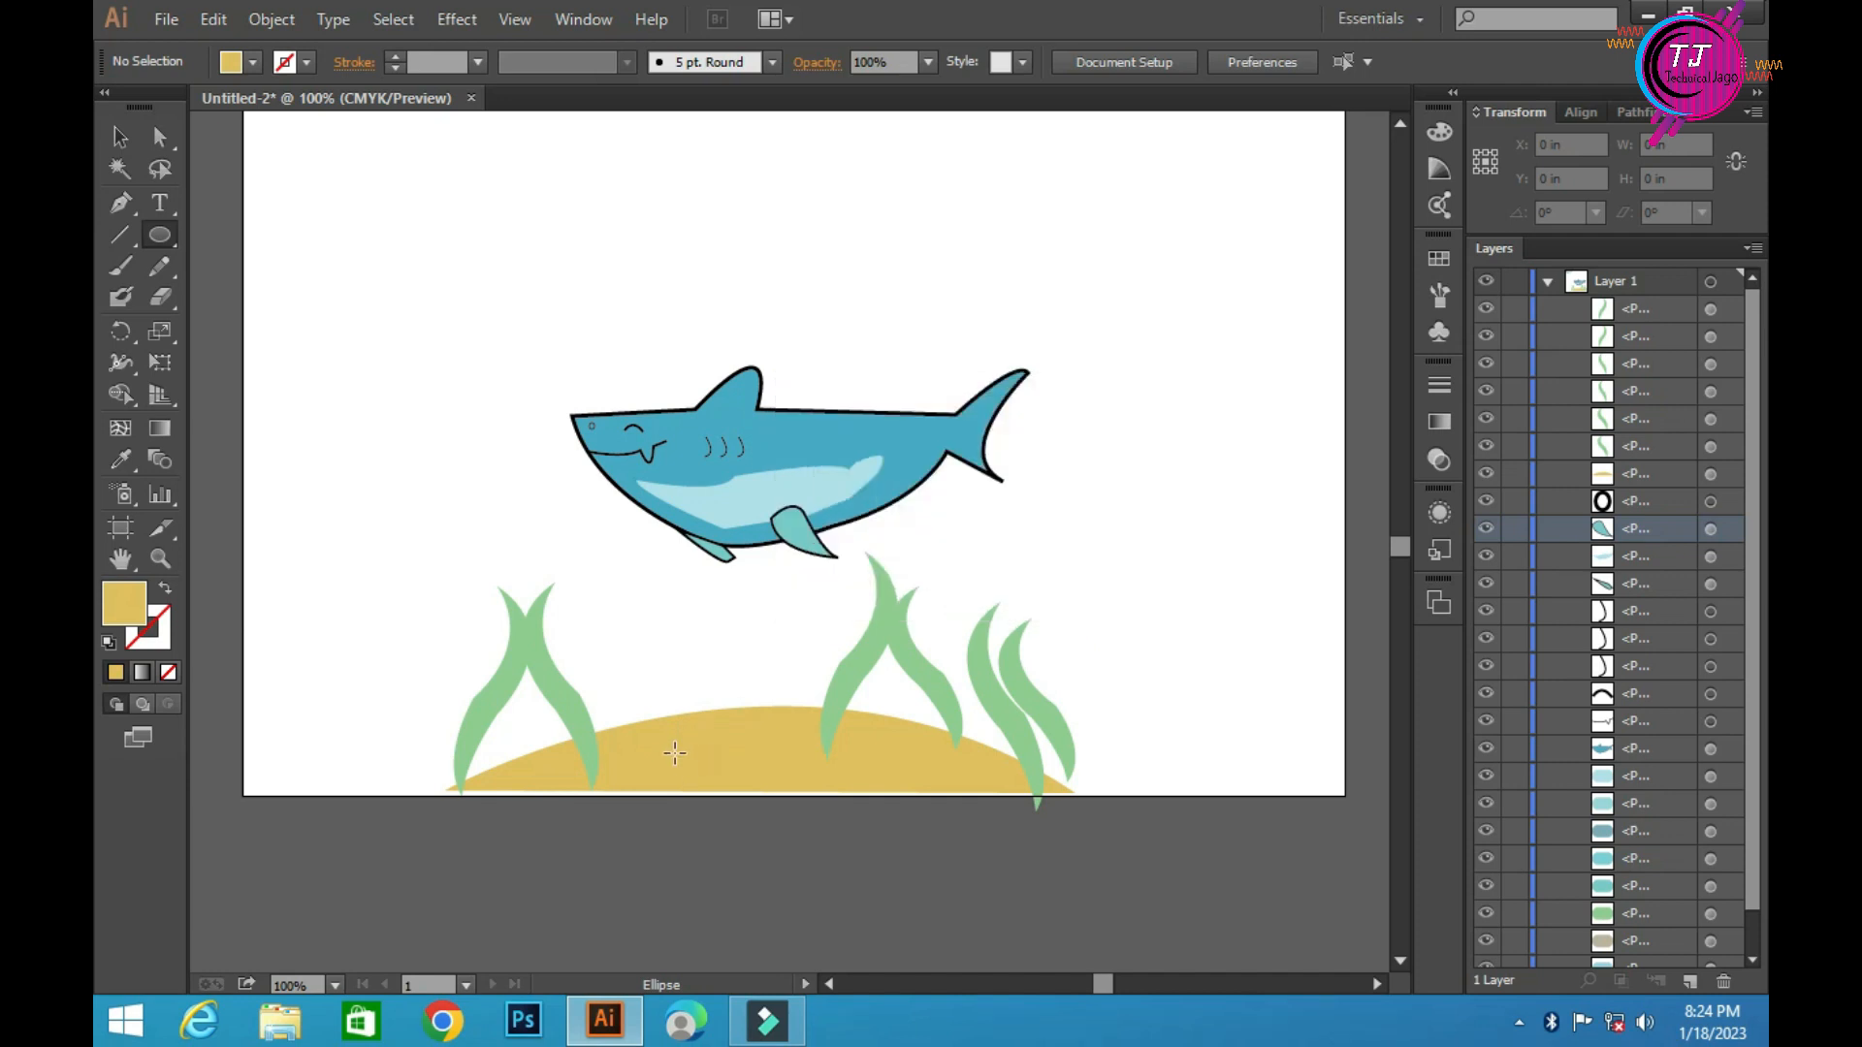
drag(690, 760, 676, 748)
Fill the small ellipse with the beige third swatch of the palette's first row
scroll(451, 259, up, 3)
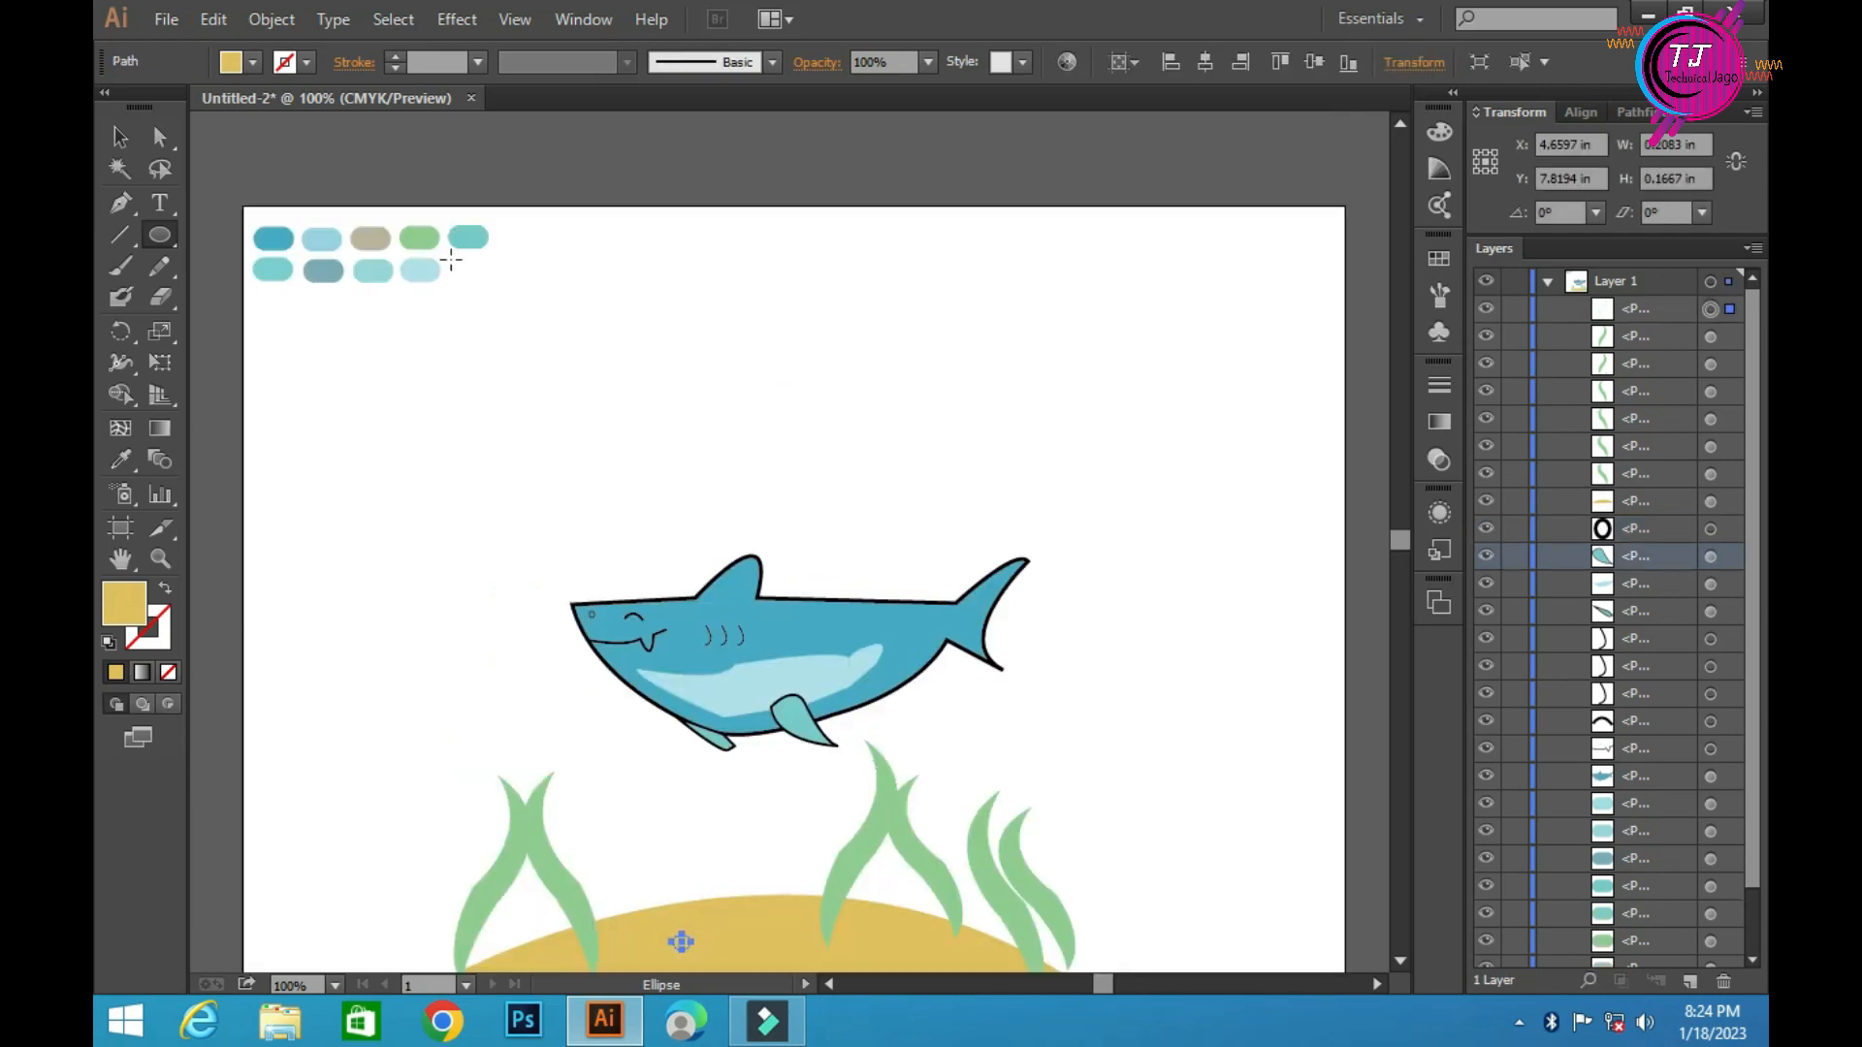
click(124, 461)
click(373, 235)
key(v)
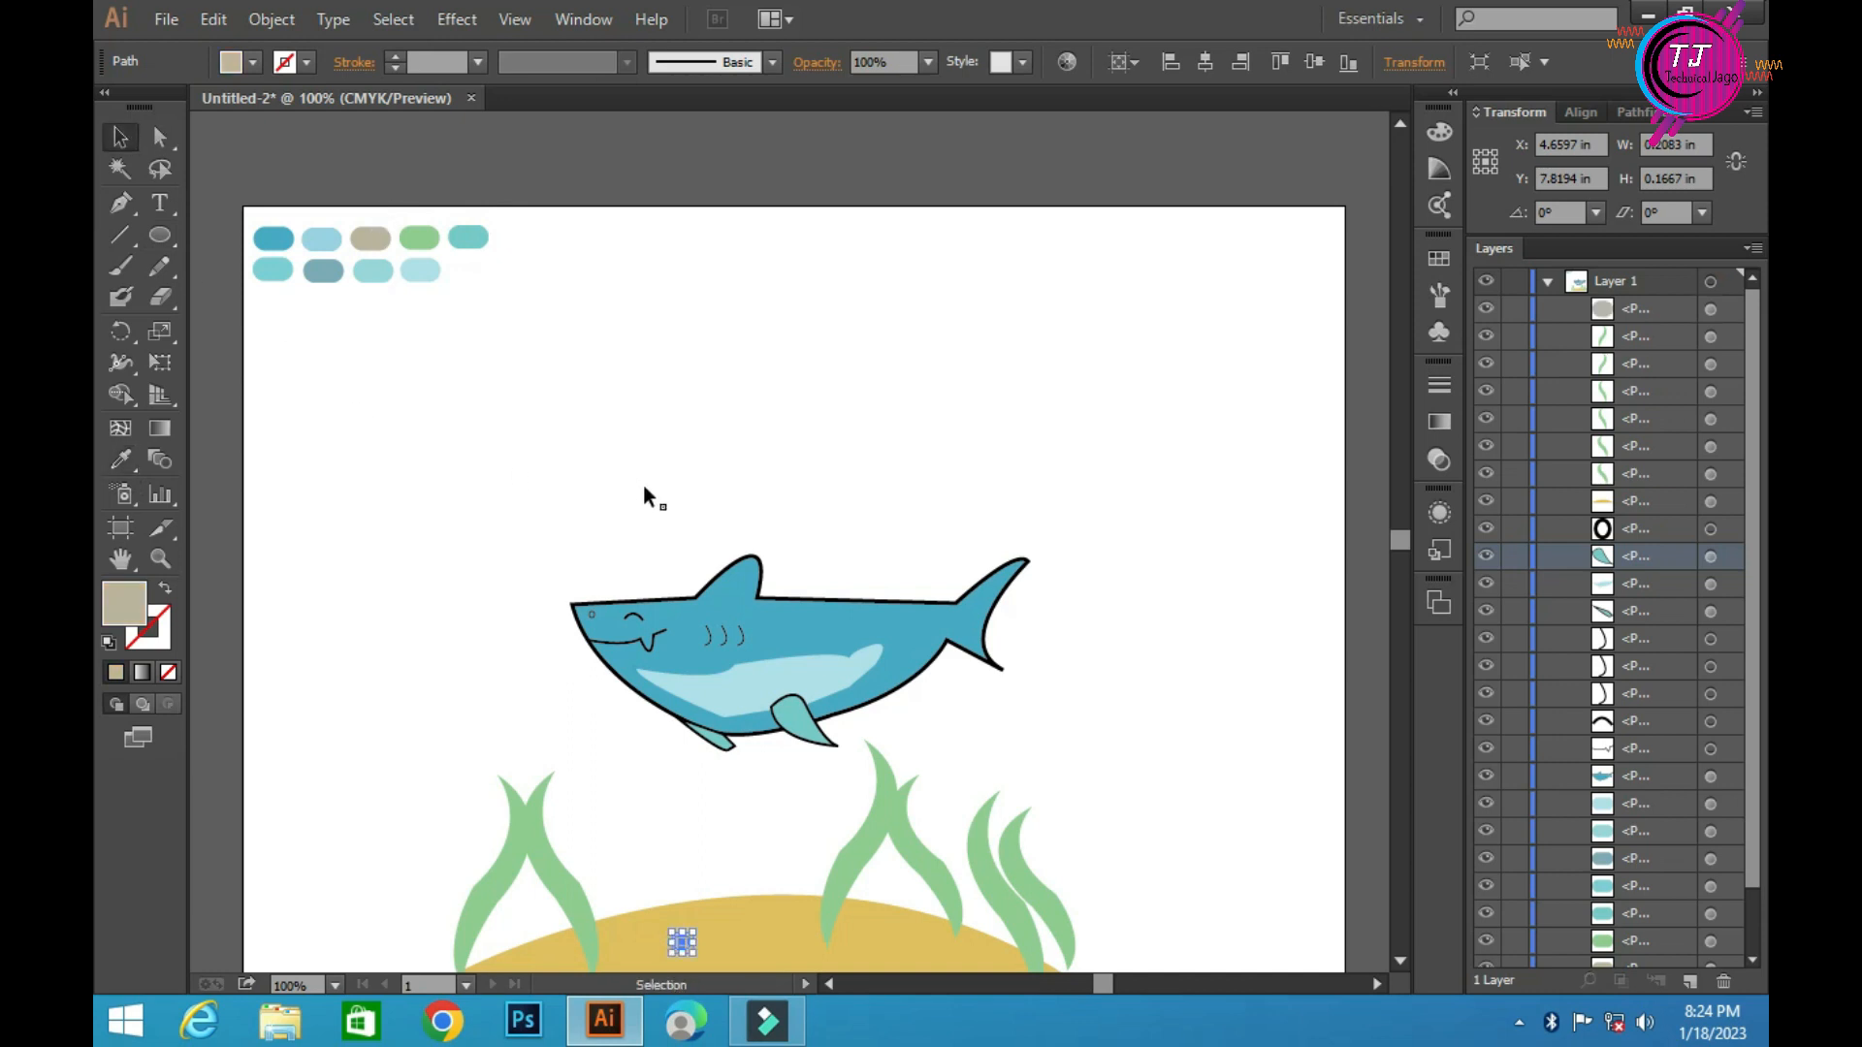
click(645, 488)
scroll(747, 755, down, 3)
Recolour the small ellipse dark golden brown and place two copies of it farther right on the mound as pebbles
click(682, 756)
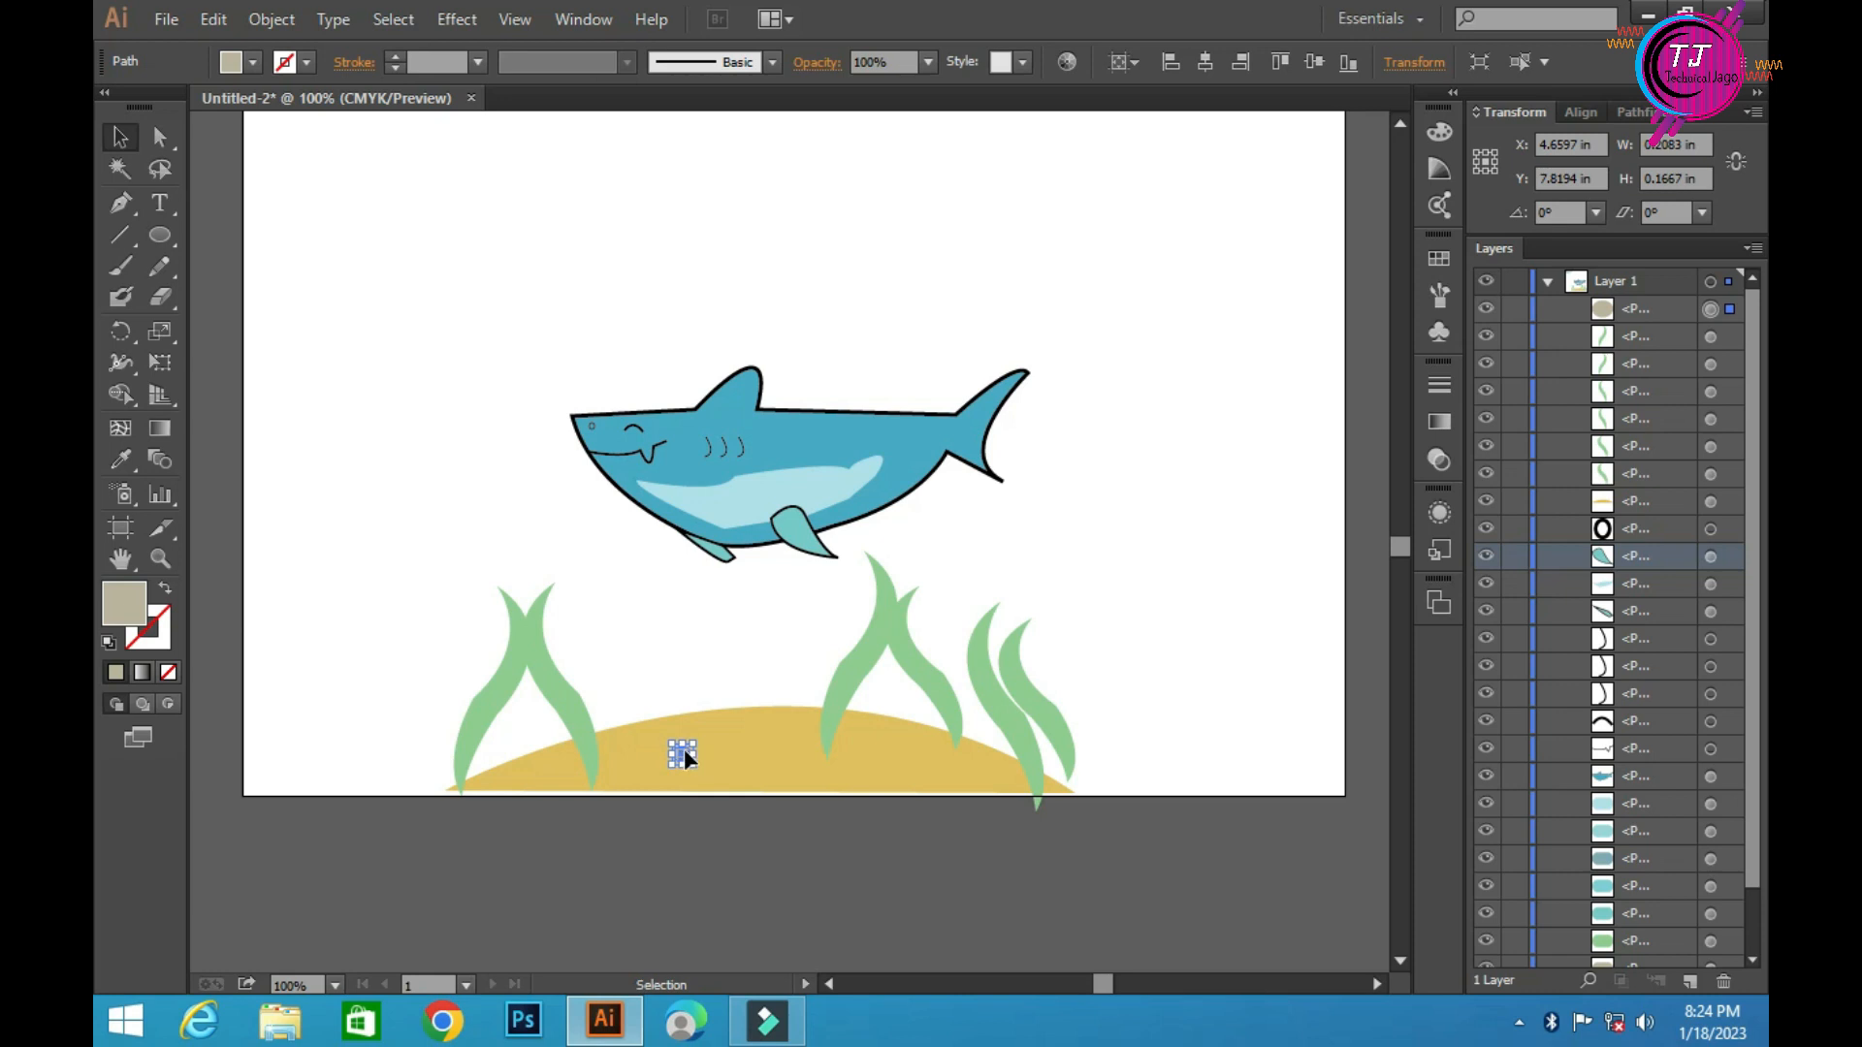
double_click(124, 593)
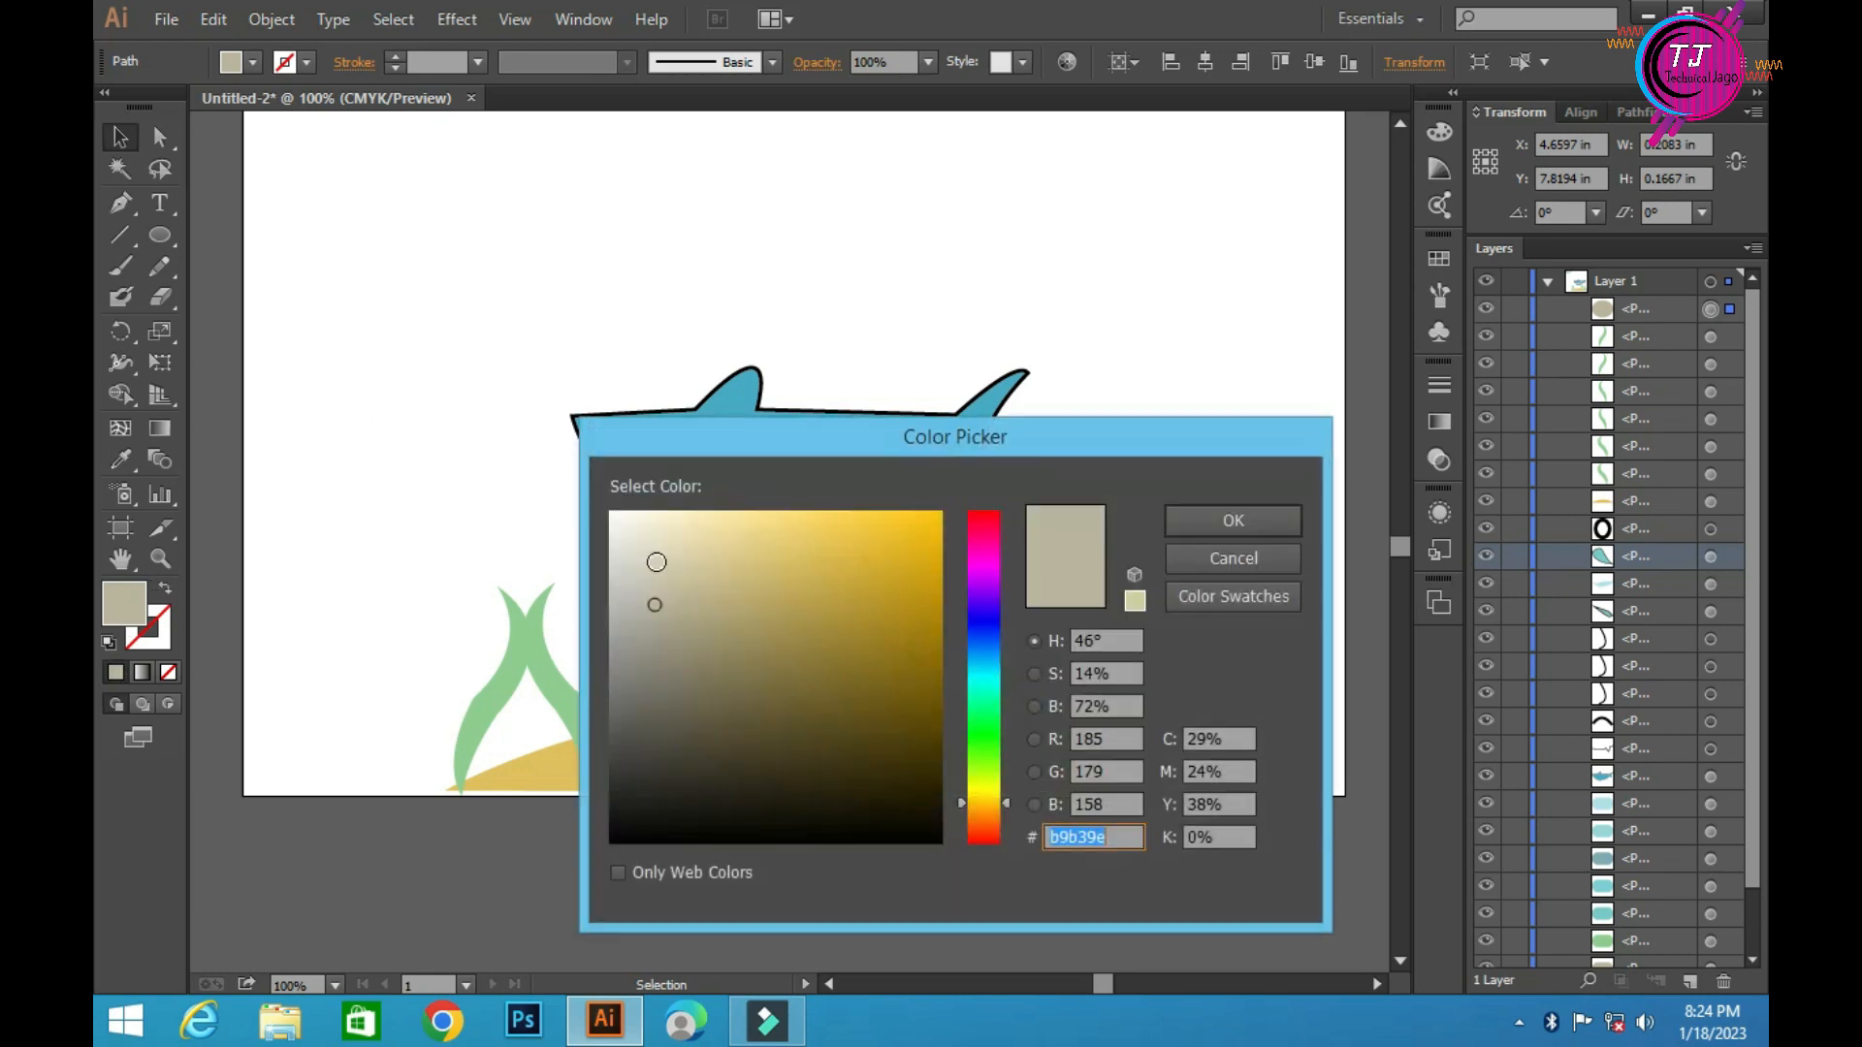
mouse_move(743, 557)
mouse_down()
mouse_move(728, 532)
mouse_move(757, 582)
mouse_move(760, 665)
mouse_move(845, 622)
mouse_up()
click(1232, 521)
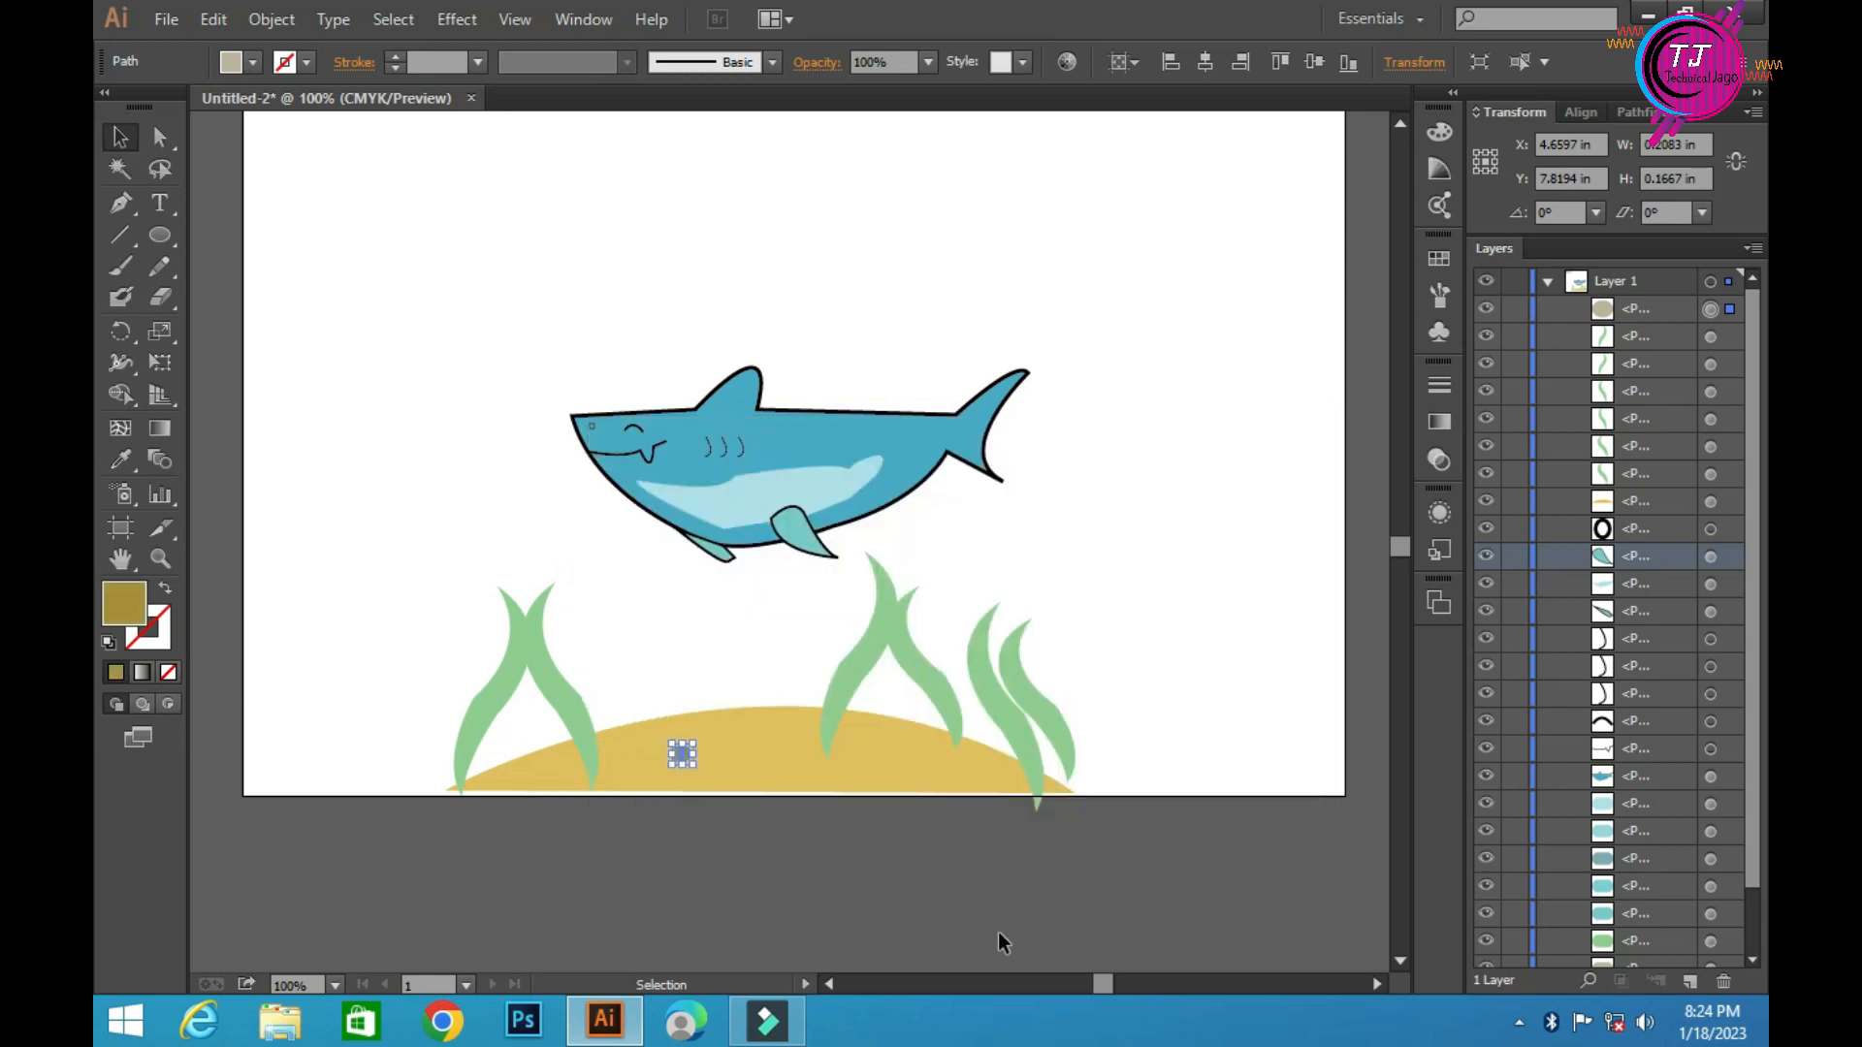
drag(679, 752, 959, 749)
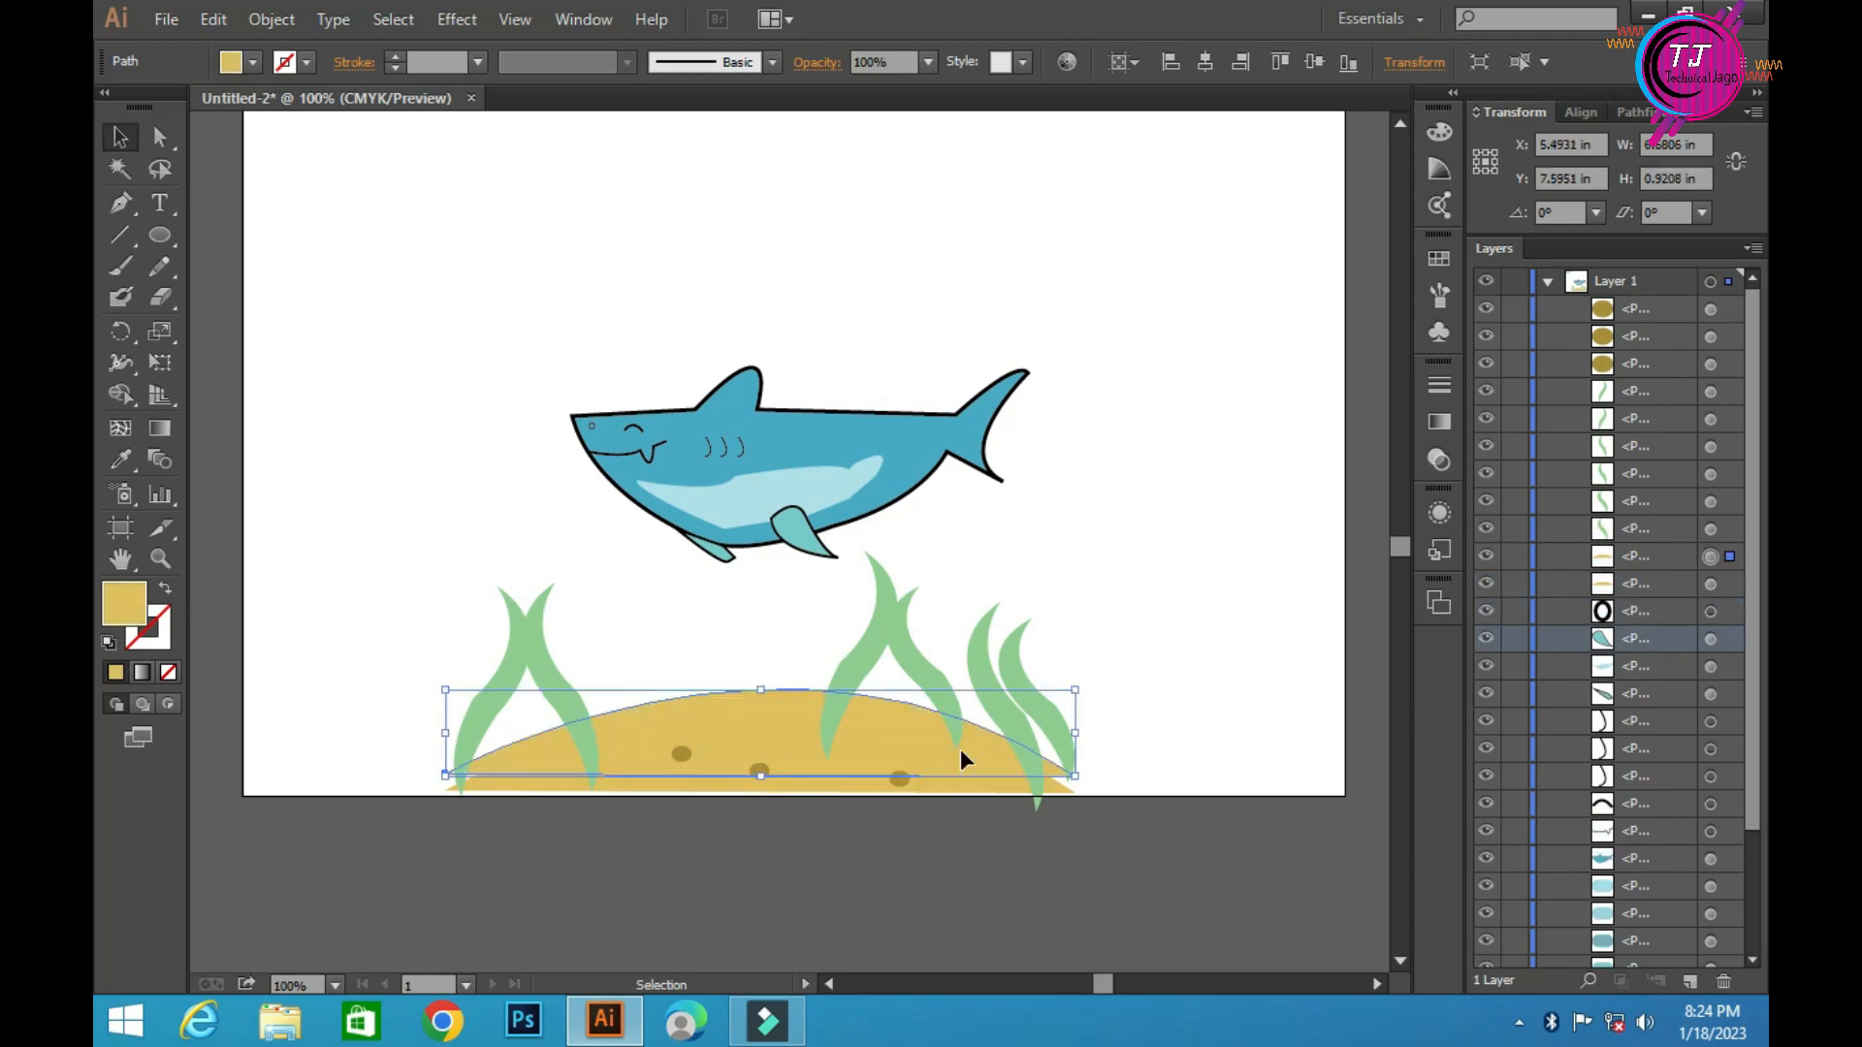
click(1125, 883)
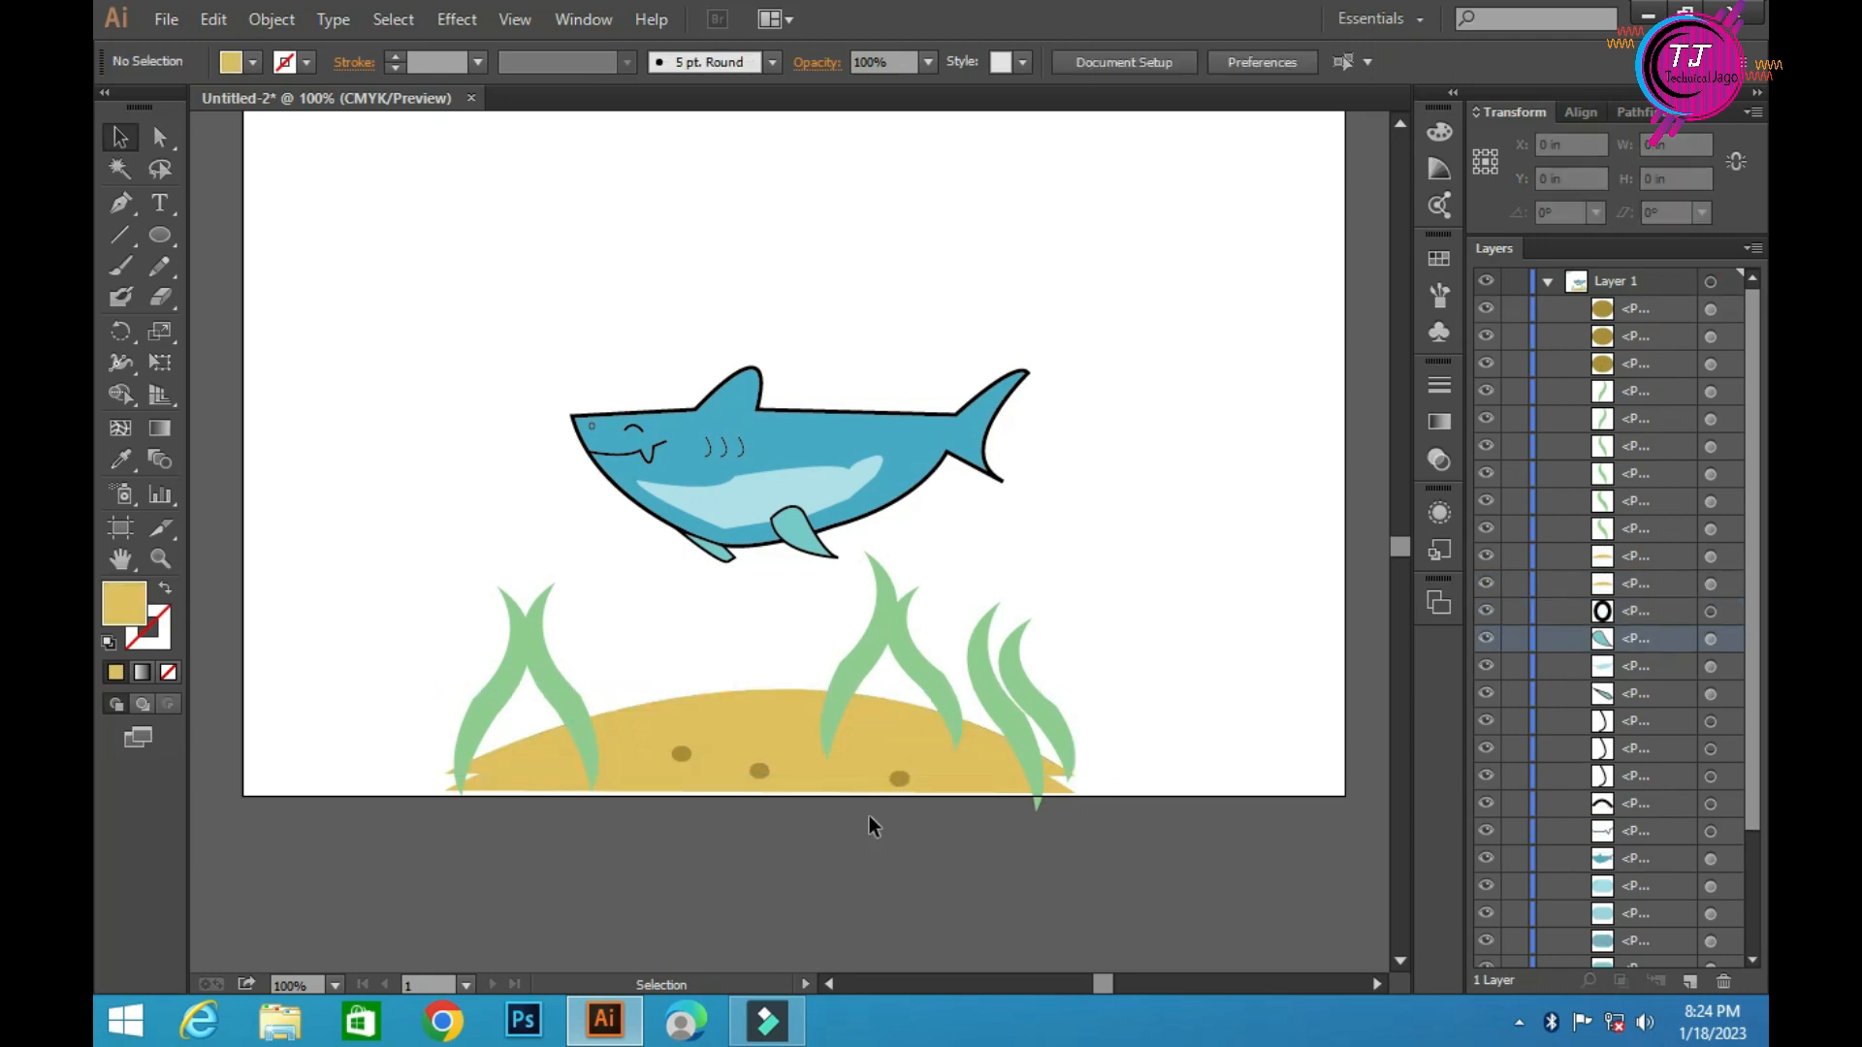
Try to draw a large ellipse from the artboard's upper left across the shark
scroll(772, 824, up, 3)
scroll(770, 823, down, 2)
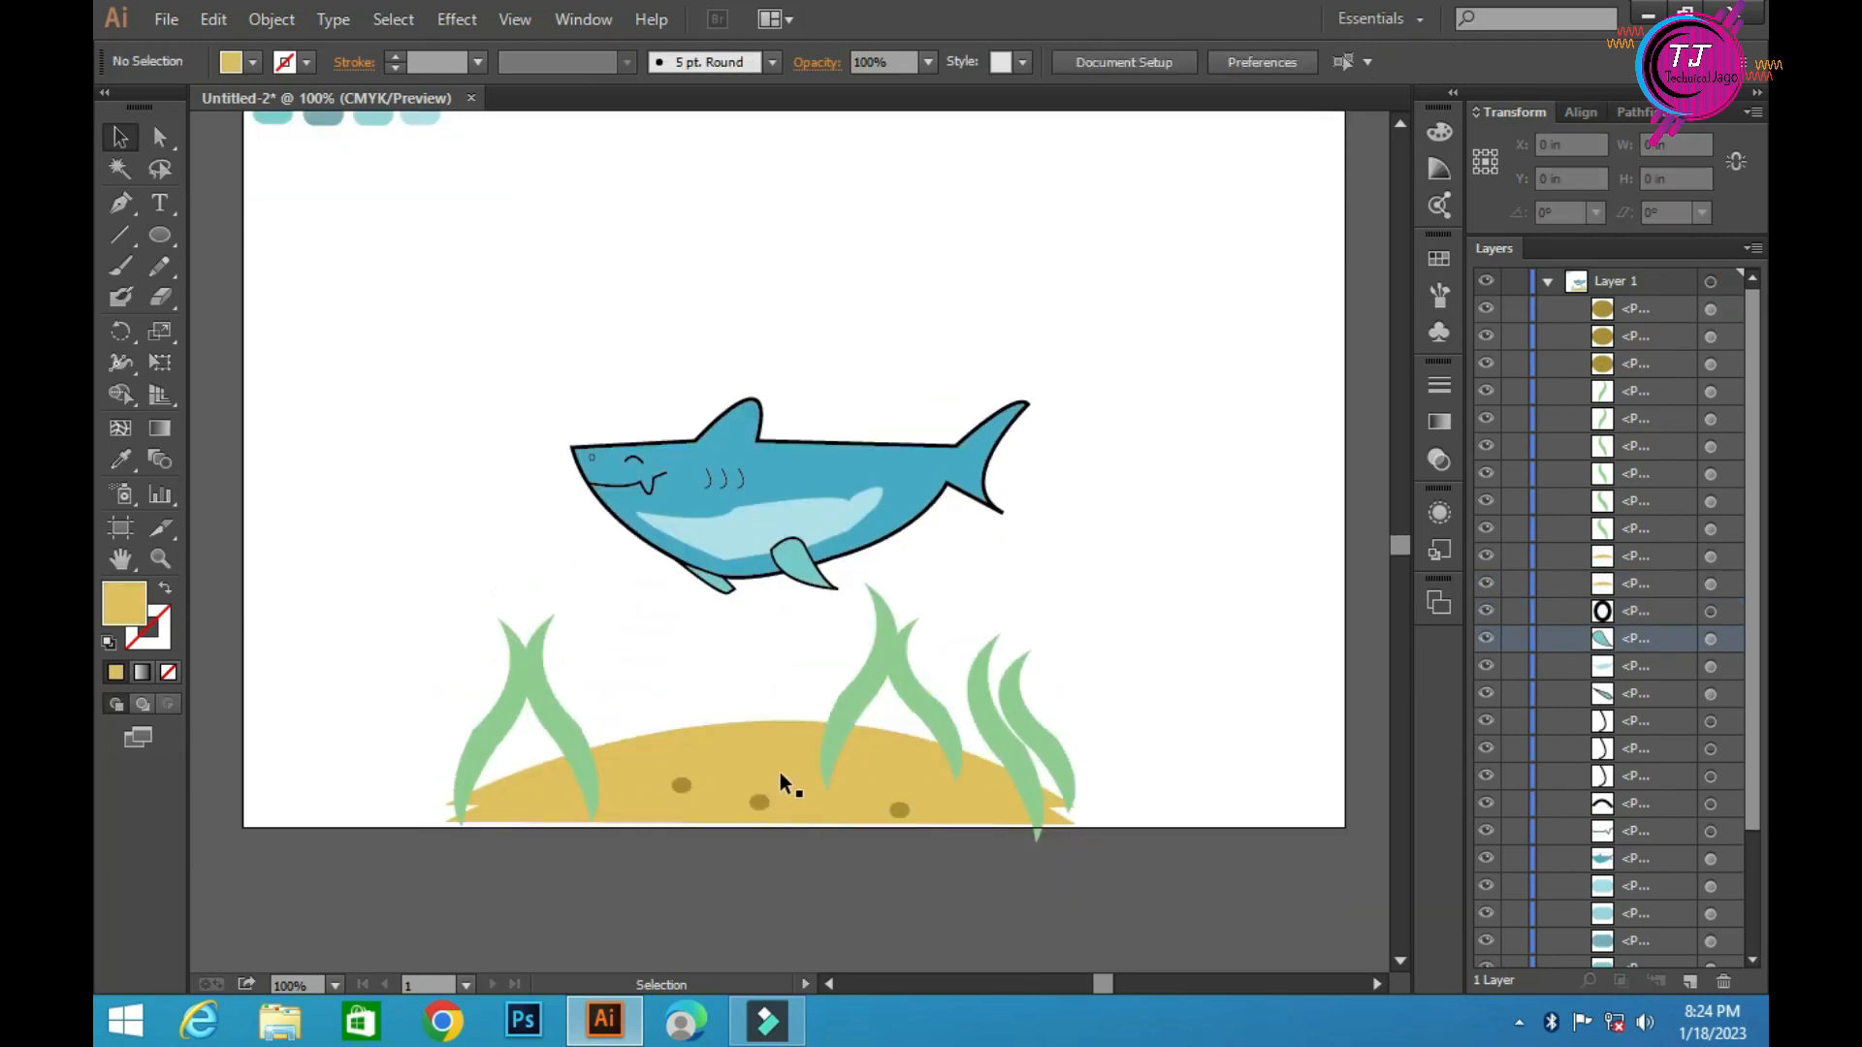
scroll(363, 428, up, 5)
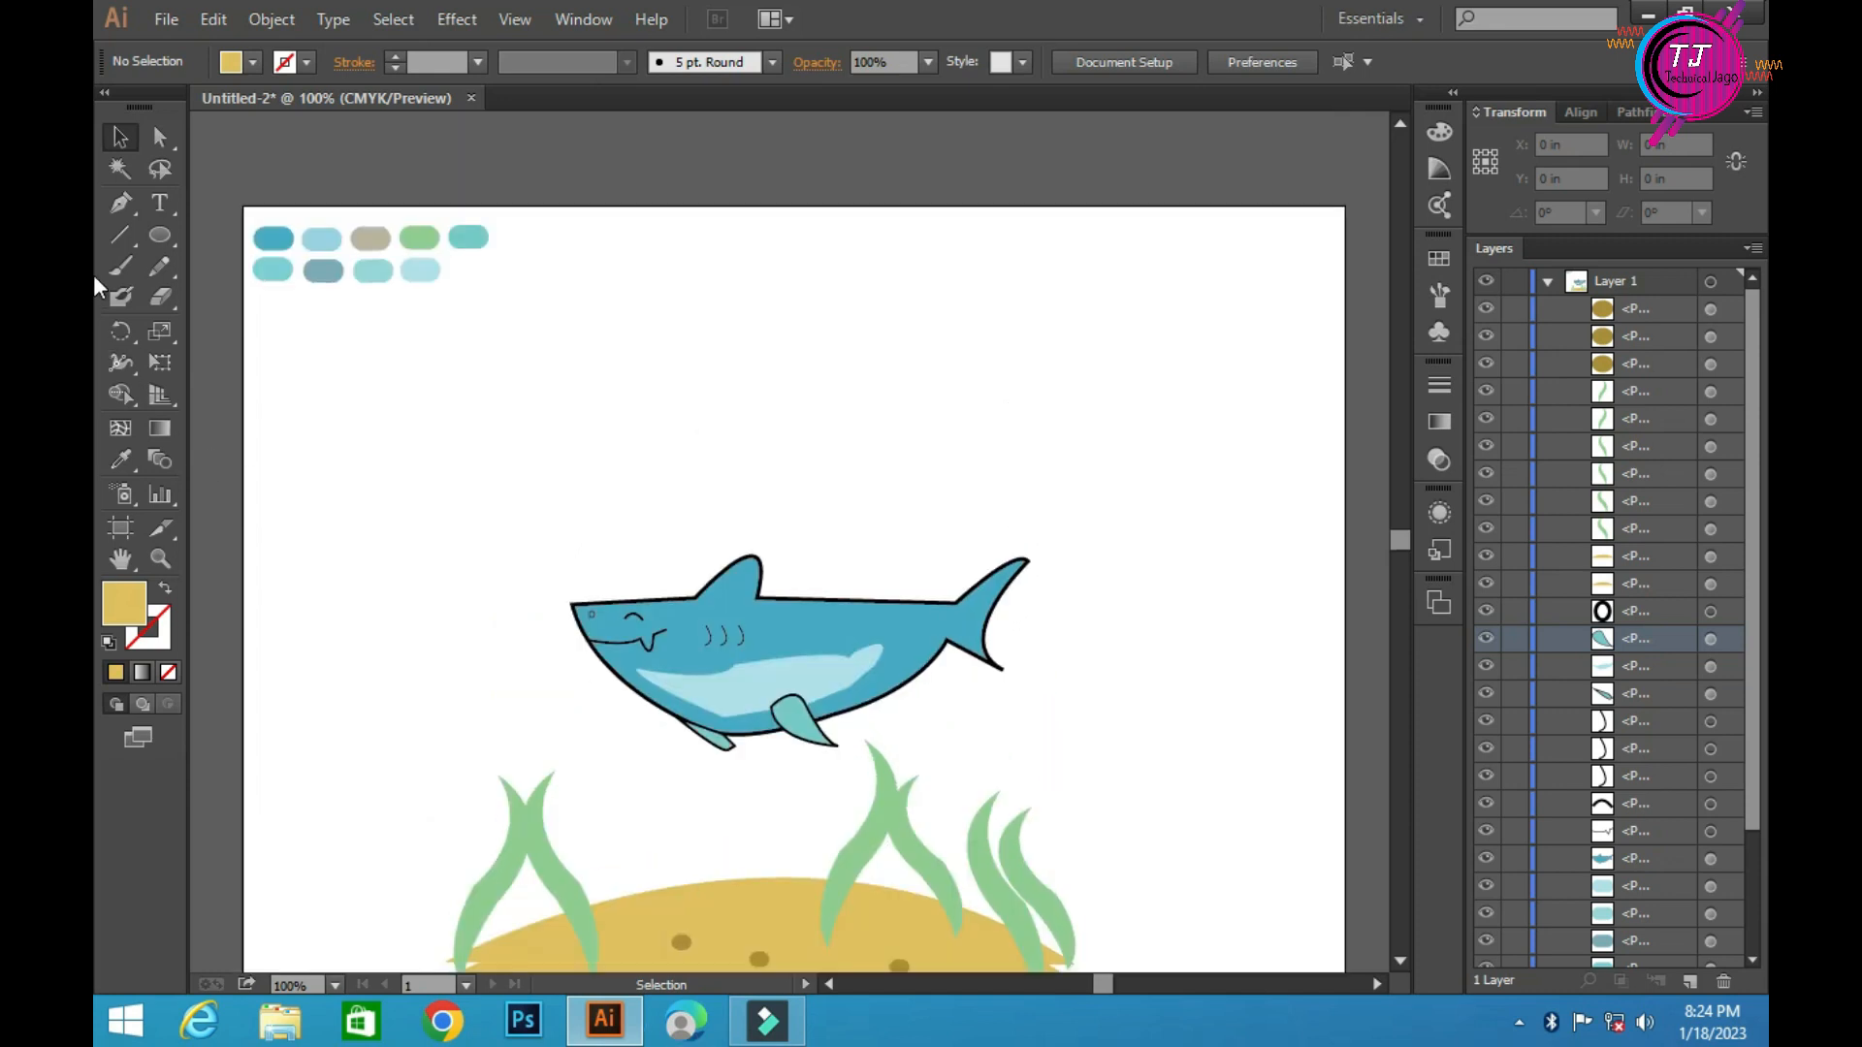
click(155, 236)
drag(343, 384, 817, 692)
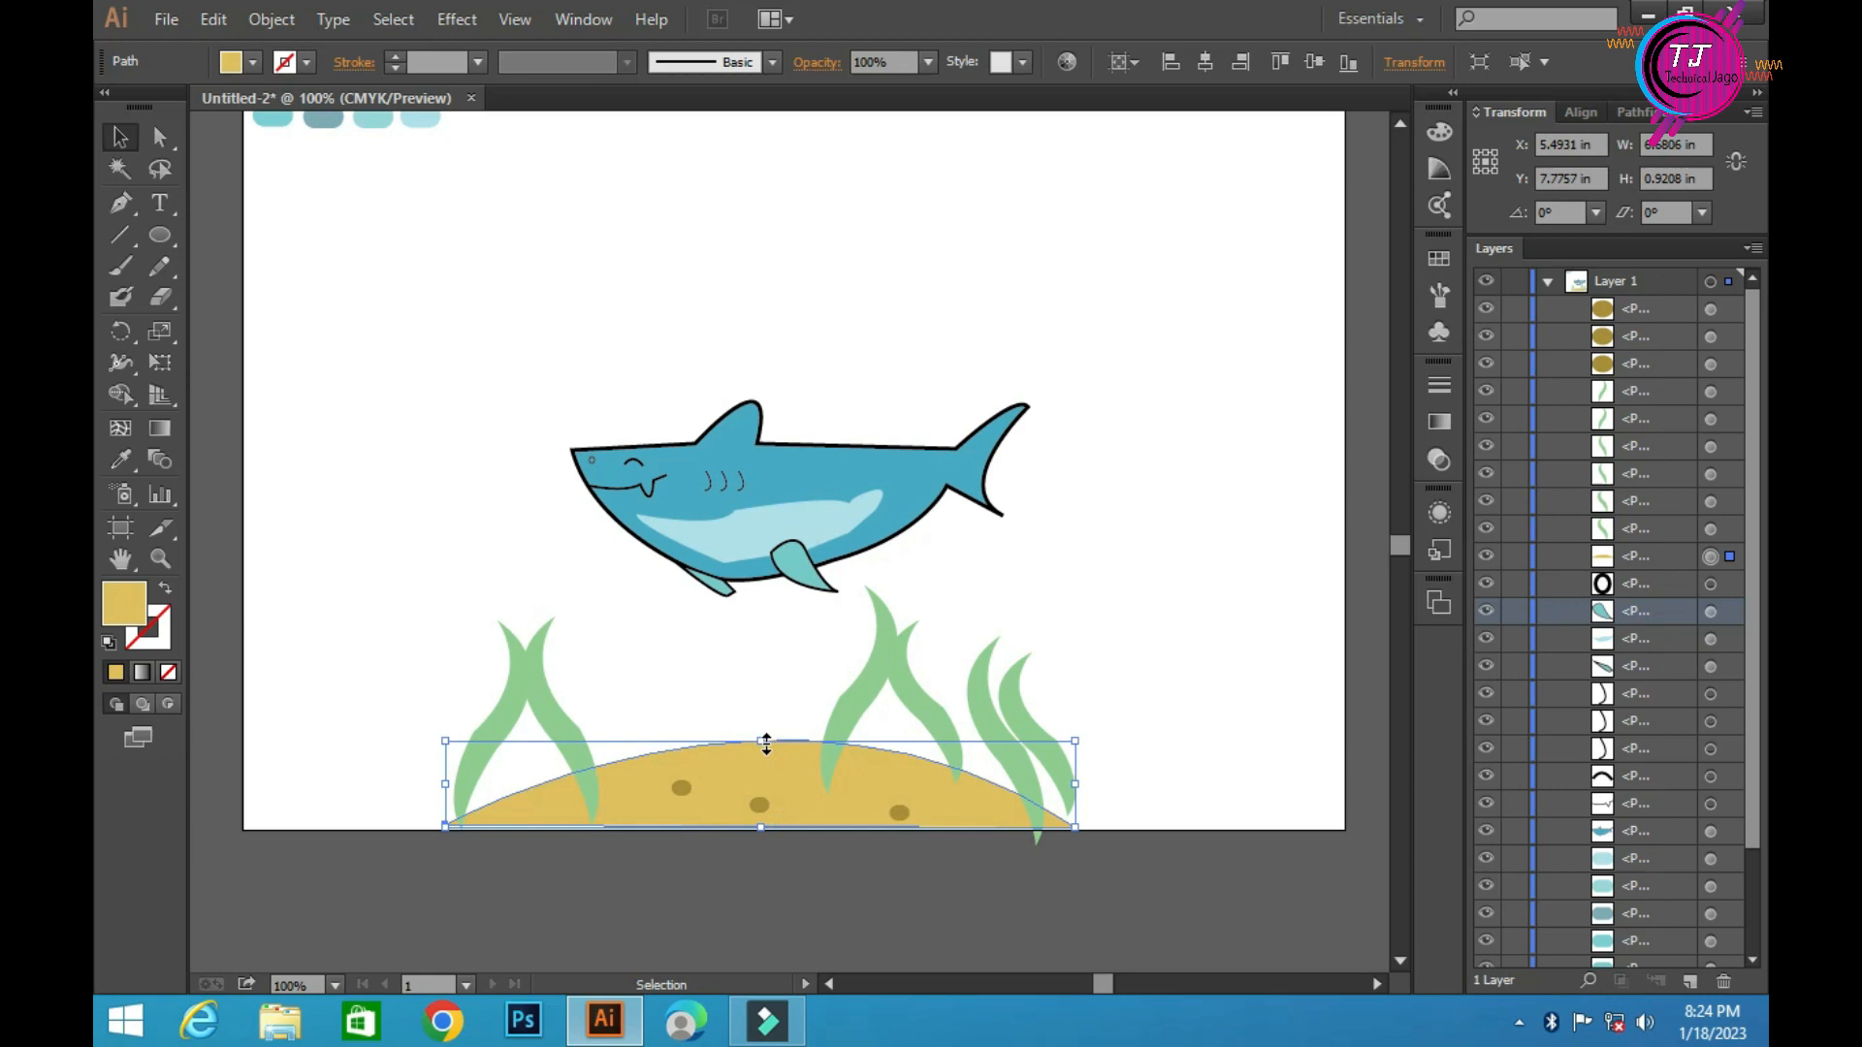
Raise the sand mound to about 1.4 in high and widen its base slightly on both sides
drag(766, 744, 765, 697)
click(1086, 832)
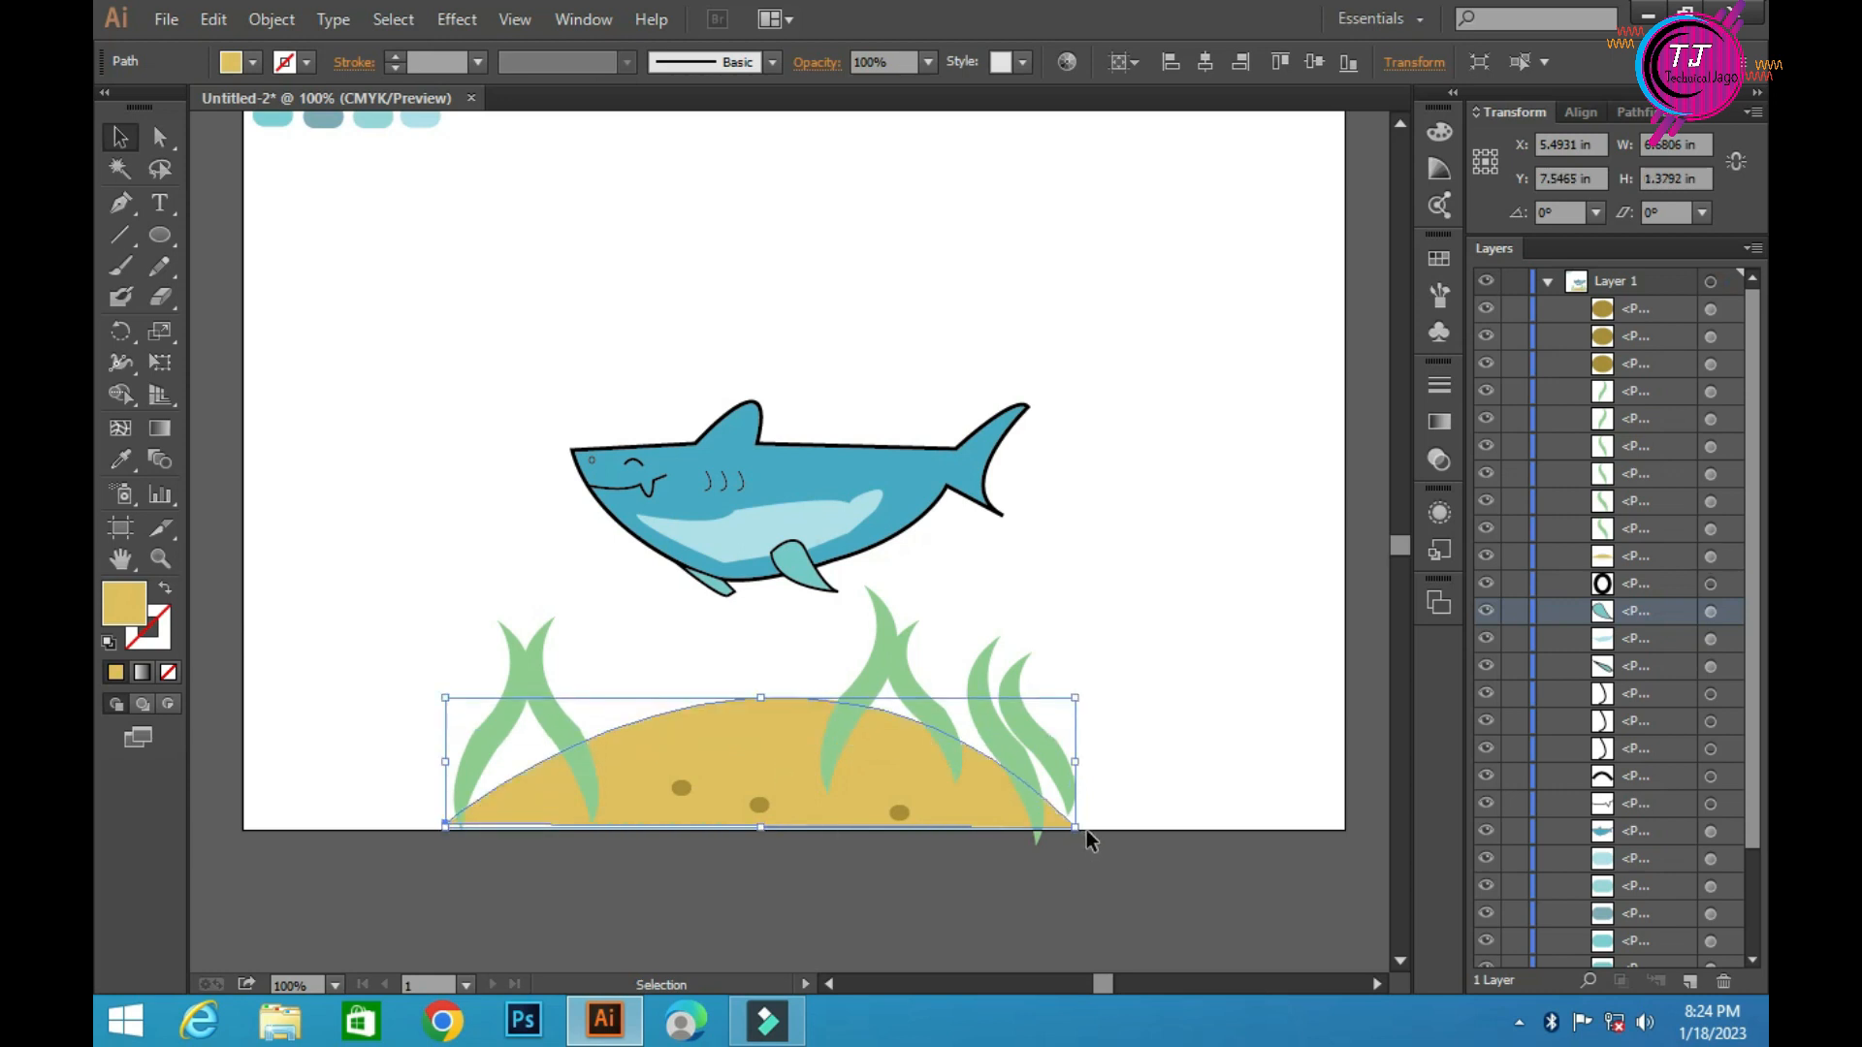
click(1064, 819)
drag(1075, 828, 1102, 830)
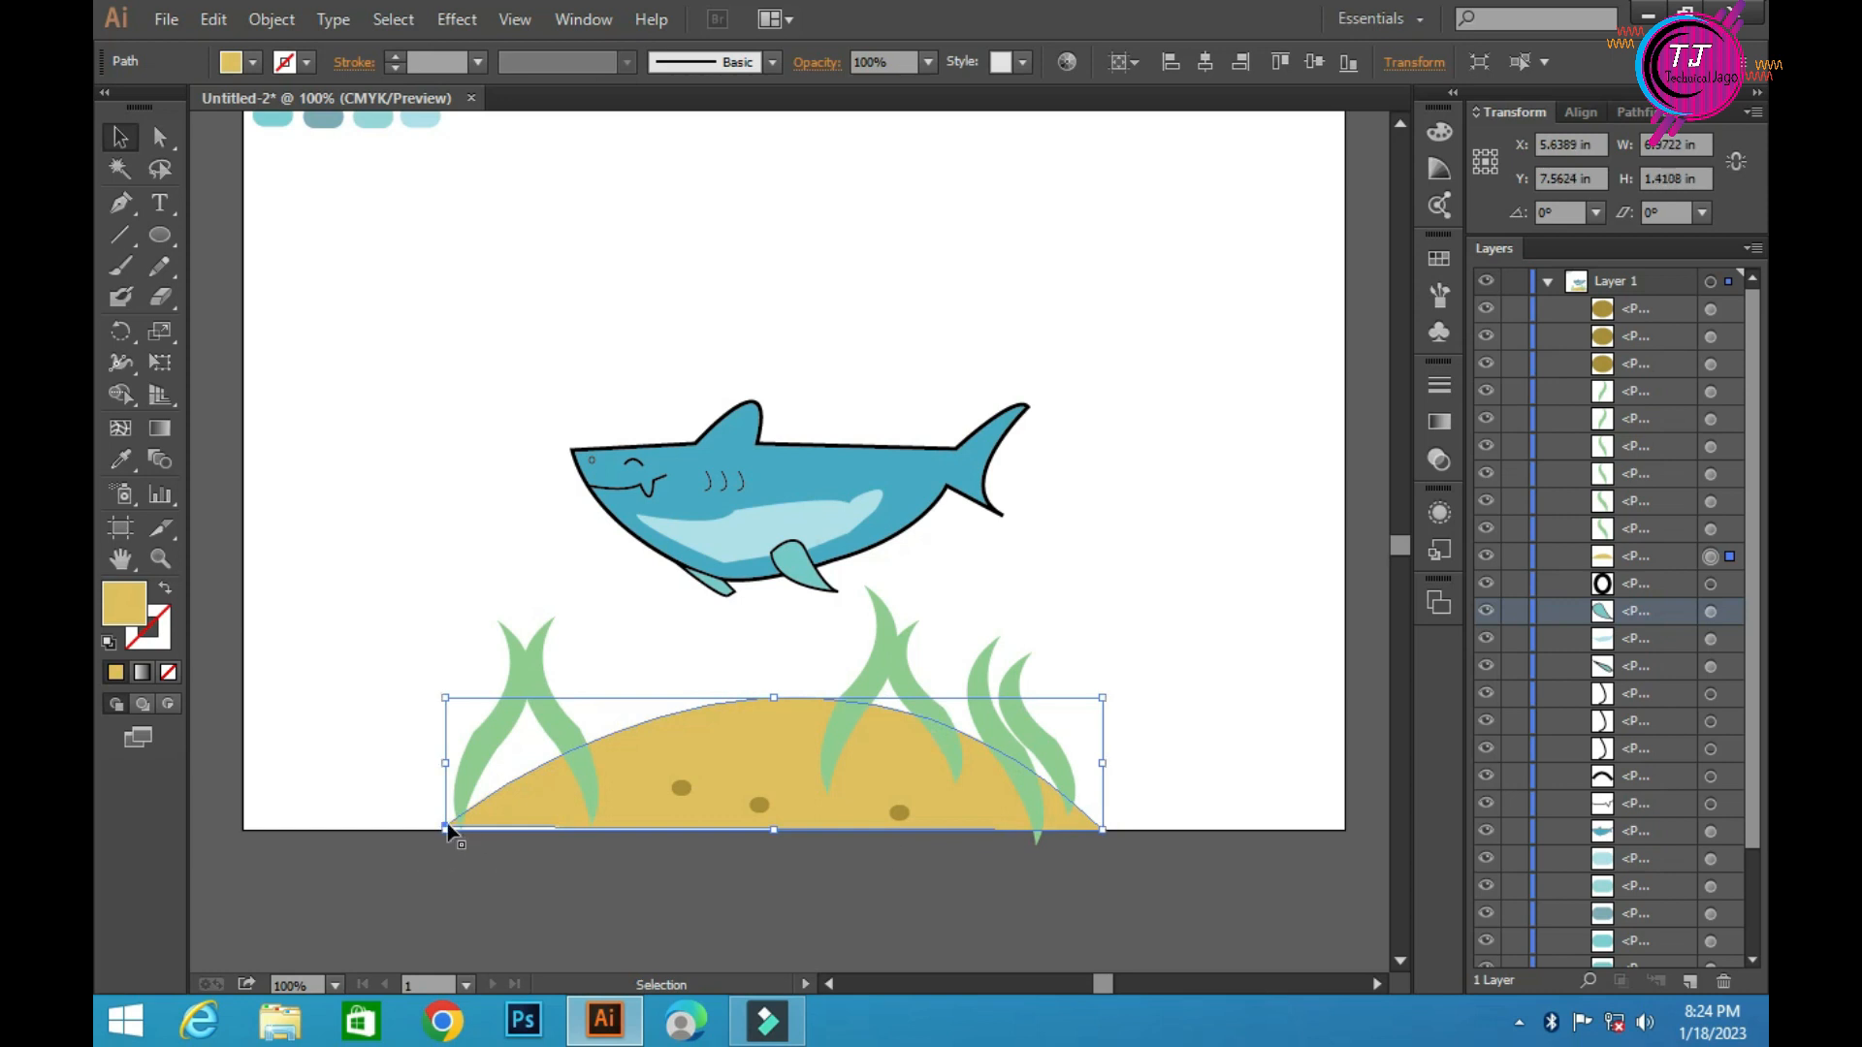
drag(446, 826, 430, 821)
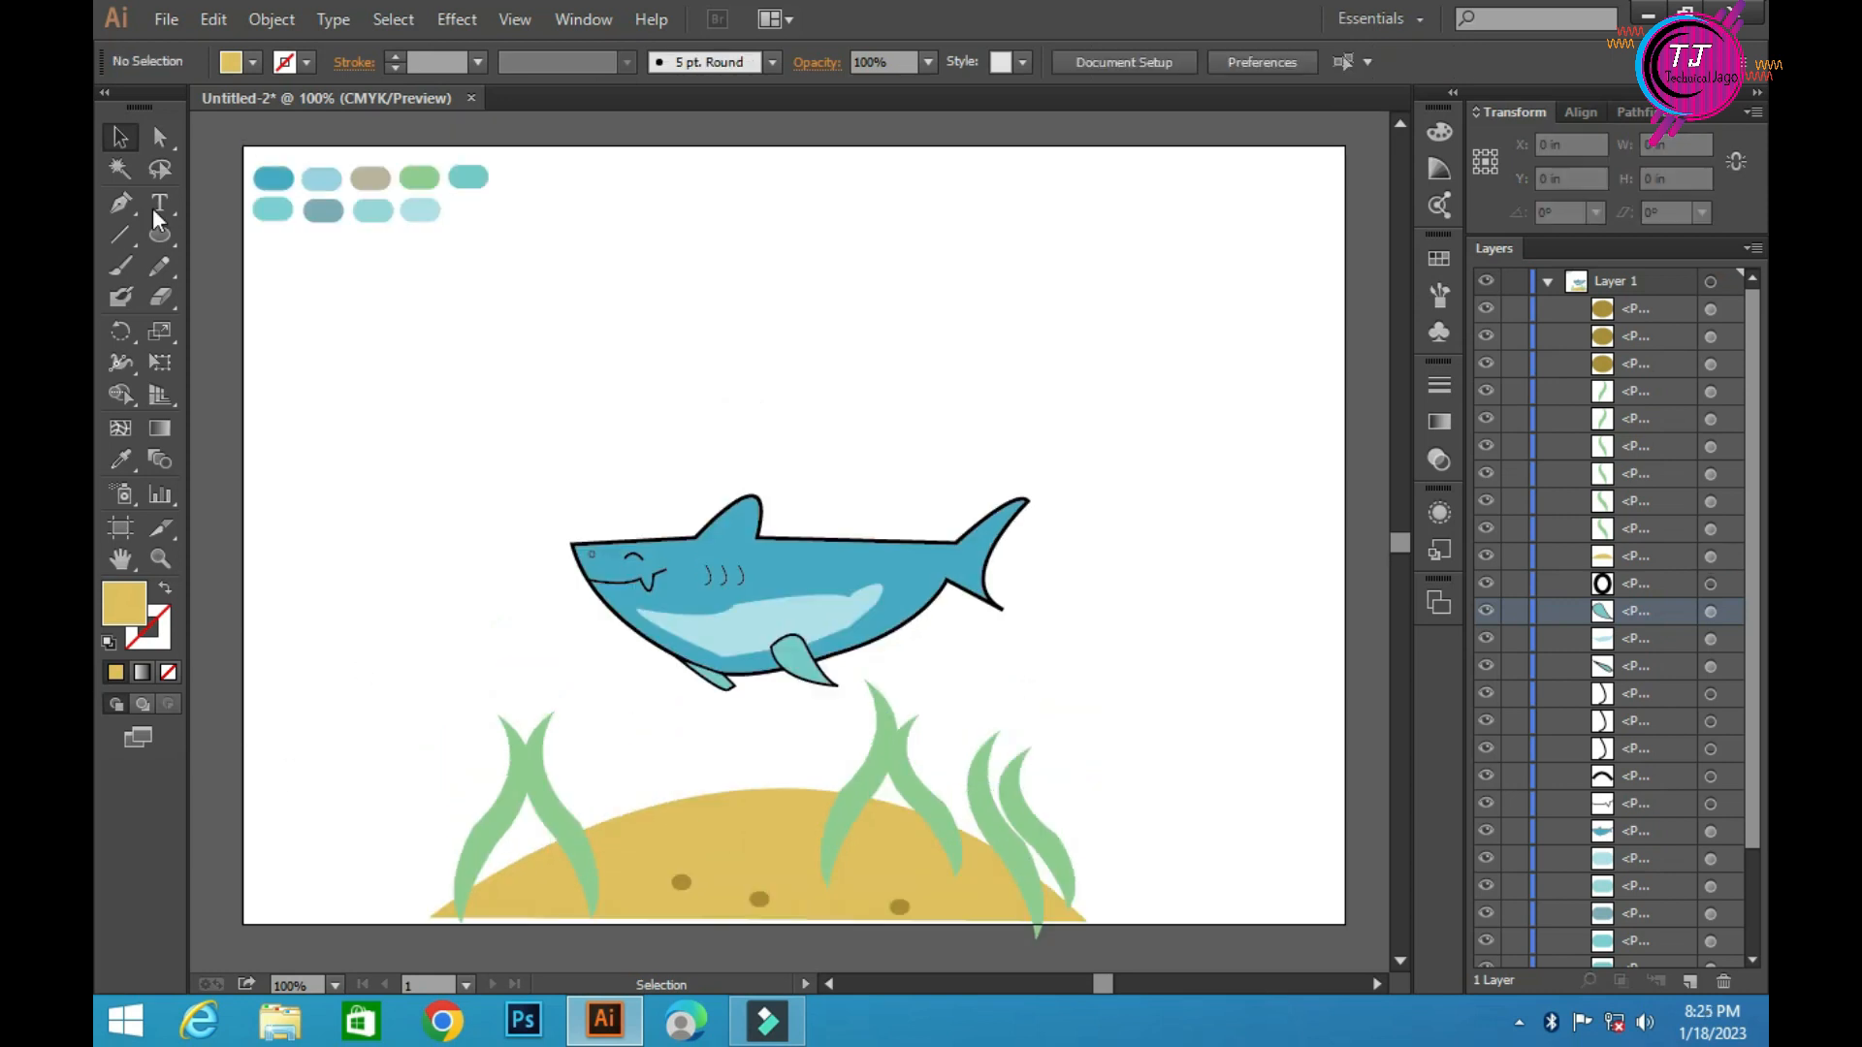
Draw a large ellipse about 8.72 in wide and 7.88 in high around the shark and the seabed scene
click(159, 234)
drag(378, 337, 1200, 975)
click(120, 137)
scroll(789, 320, up, 1)
drag(790, 347, 789, 294)
Move the large ellipse down the layer stacking order, behind the shark, seaweed, mound and pebbles
click(1620, 310)
drag(1657, 307, 1676, 886)
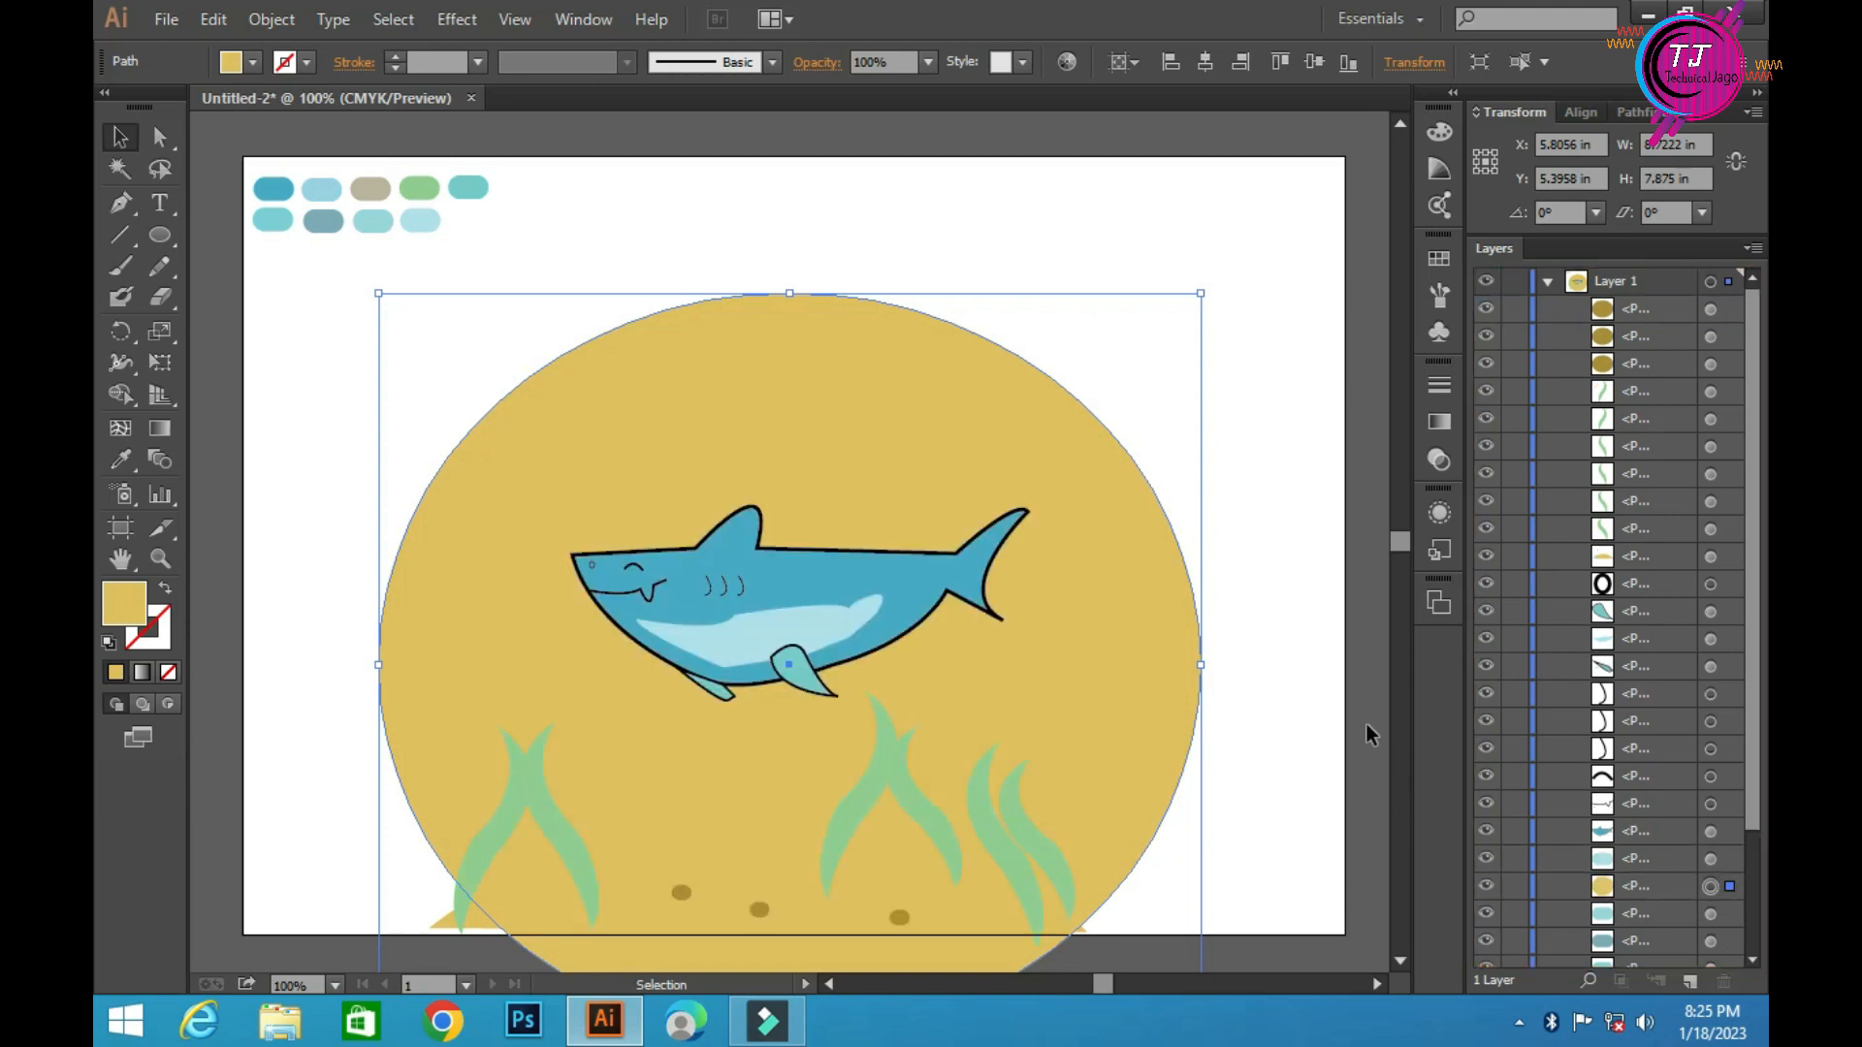
scroll(1315, 648, down, 3)
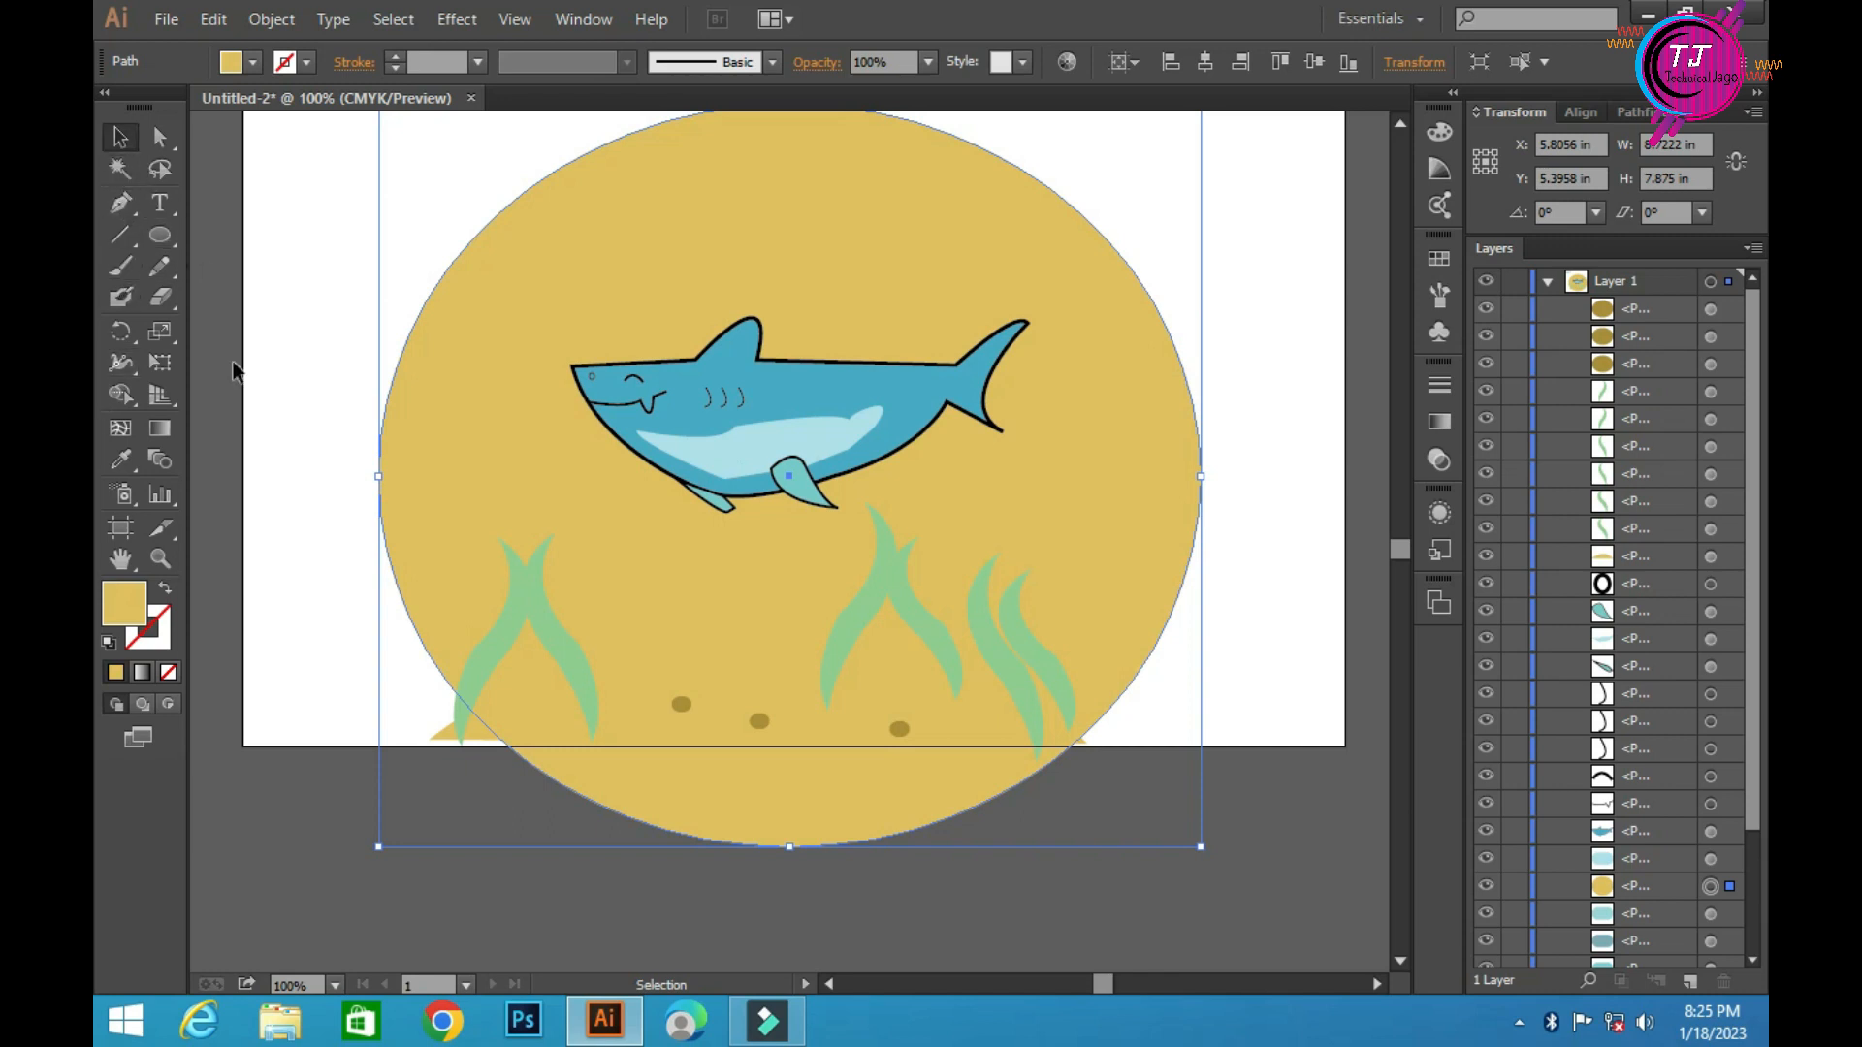
Fill the large background ellipse with the pale blue fourth swatch of the palette's second row
scroll(421, 539, up, 5)
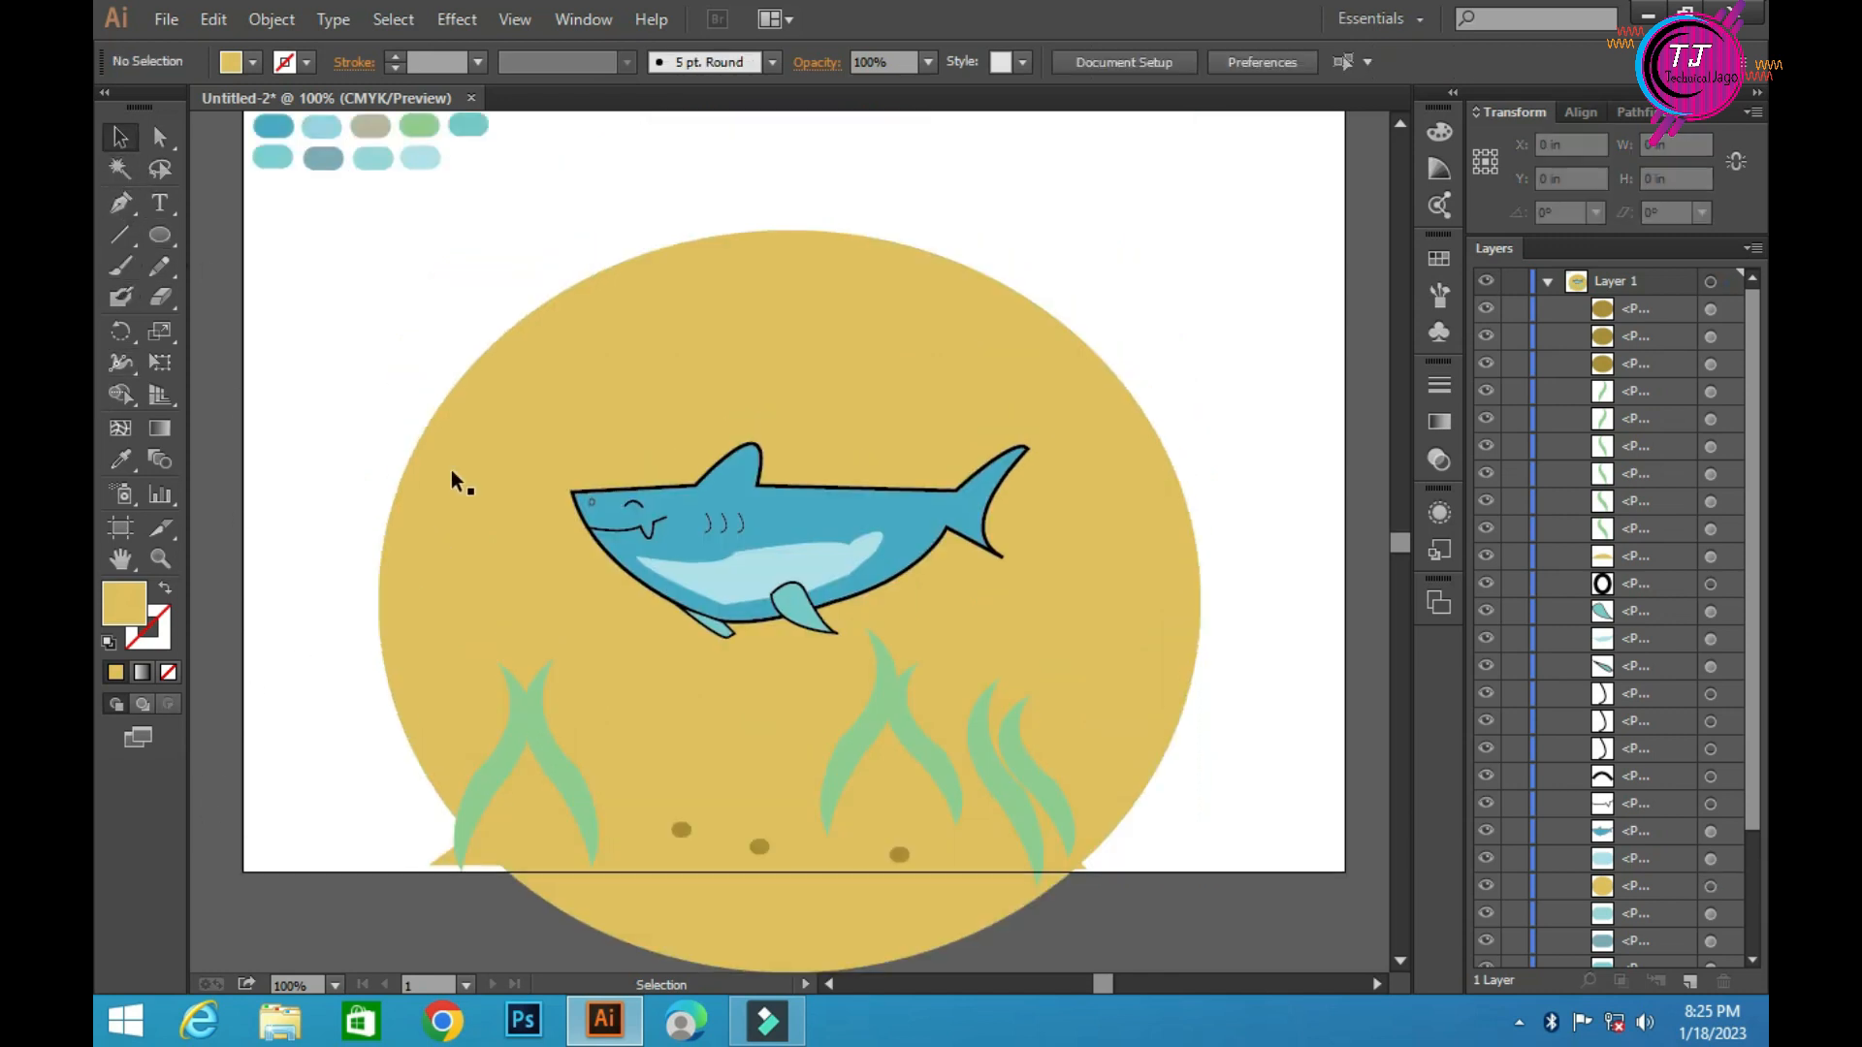
click(562, 374)
click(121, 460)
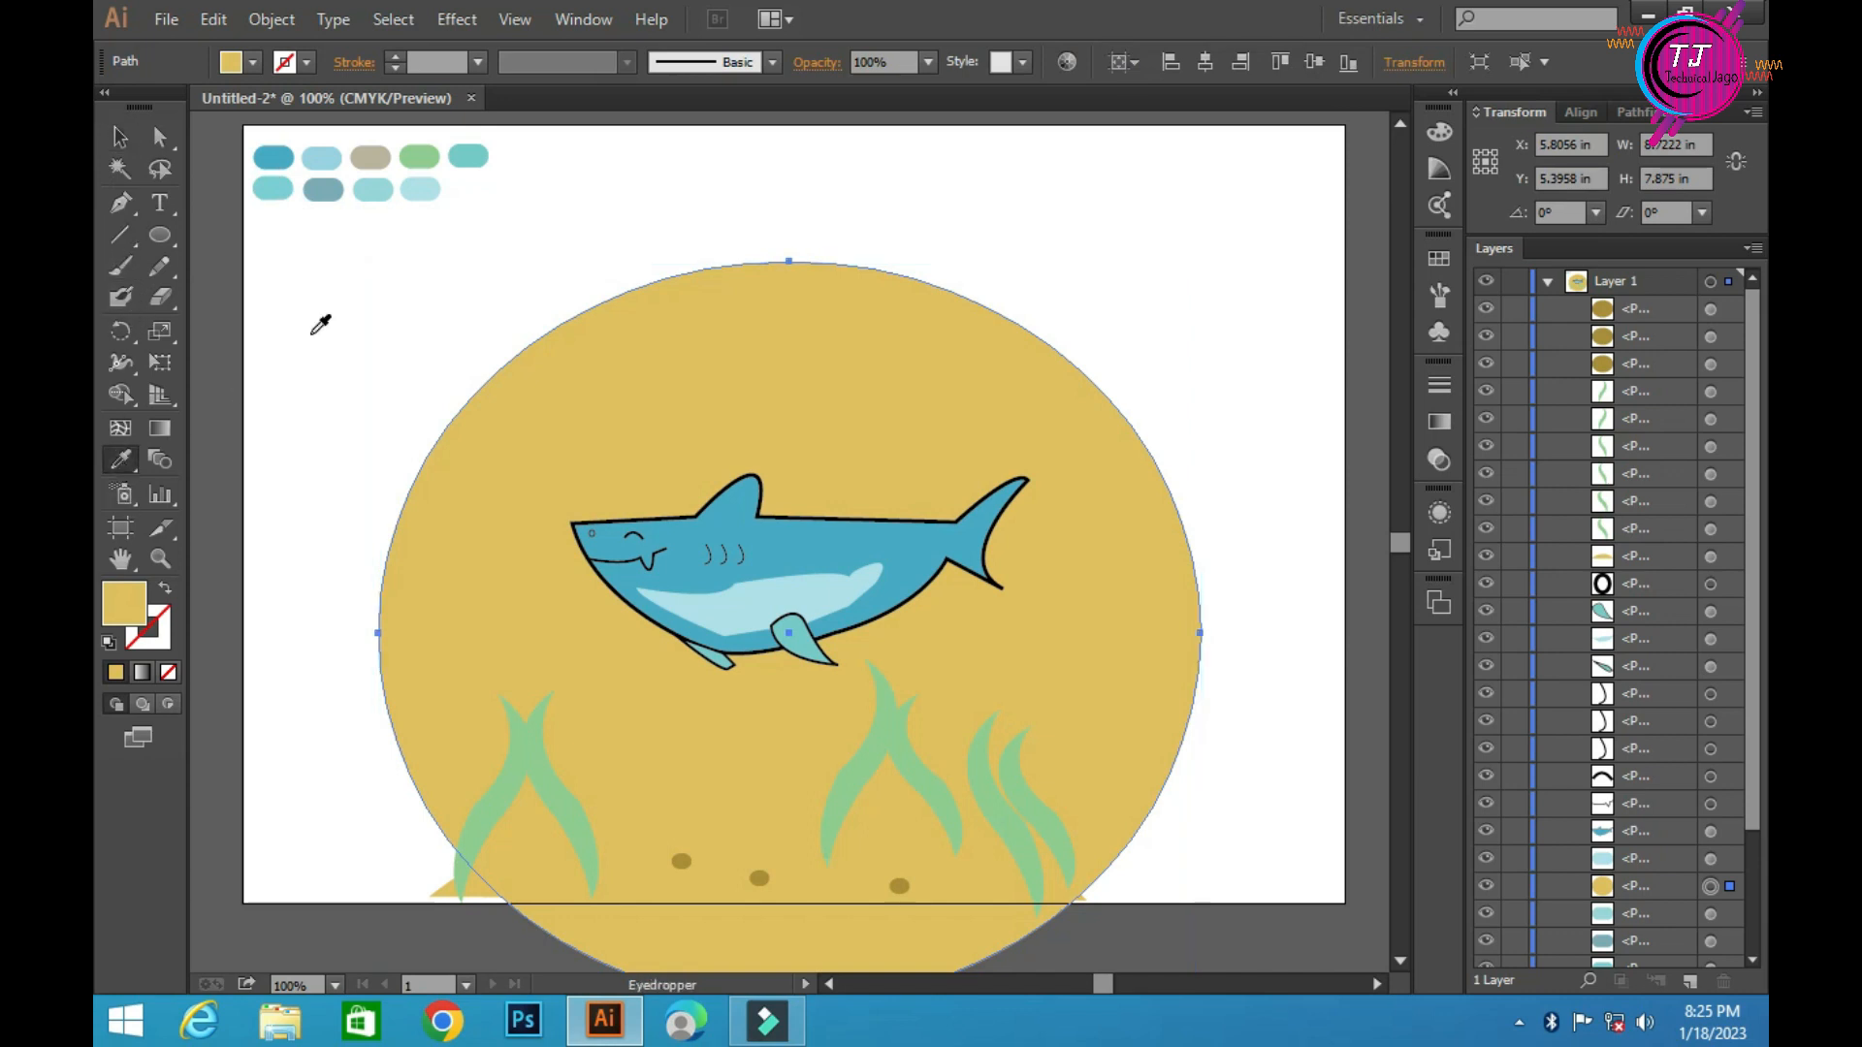
click(266, 191)
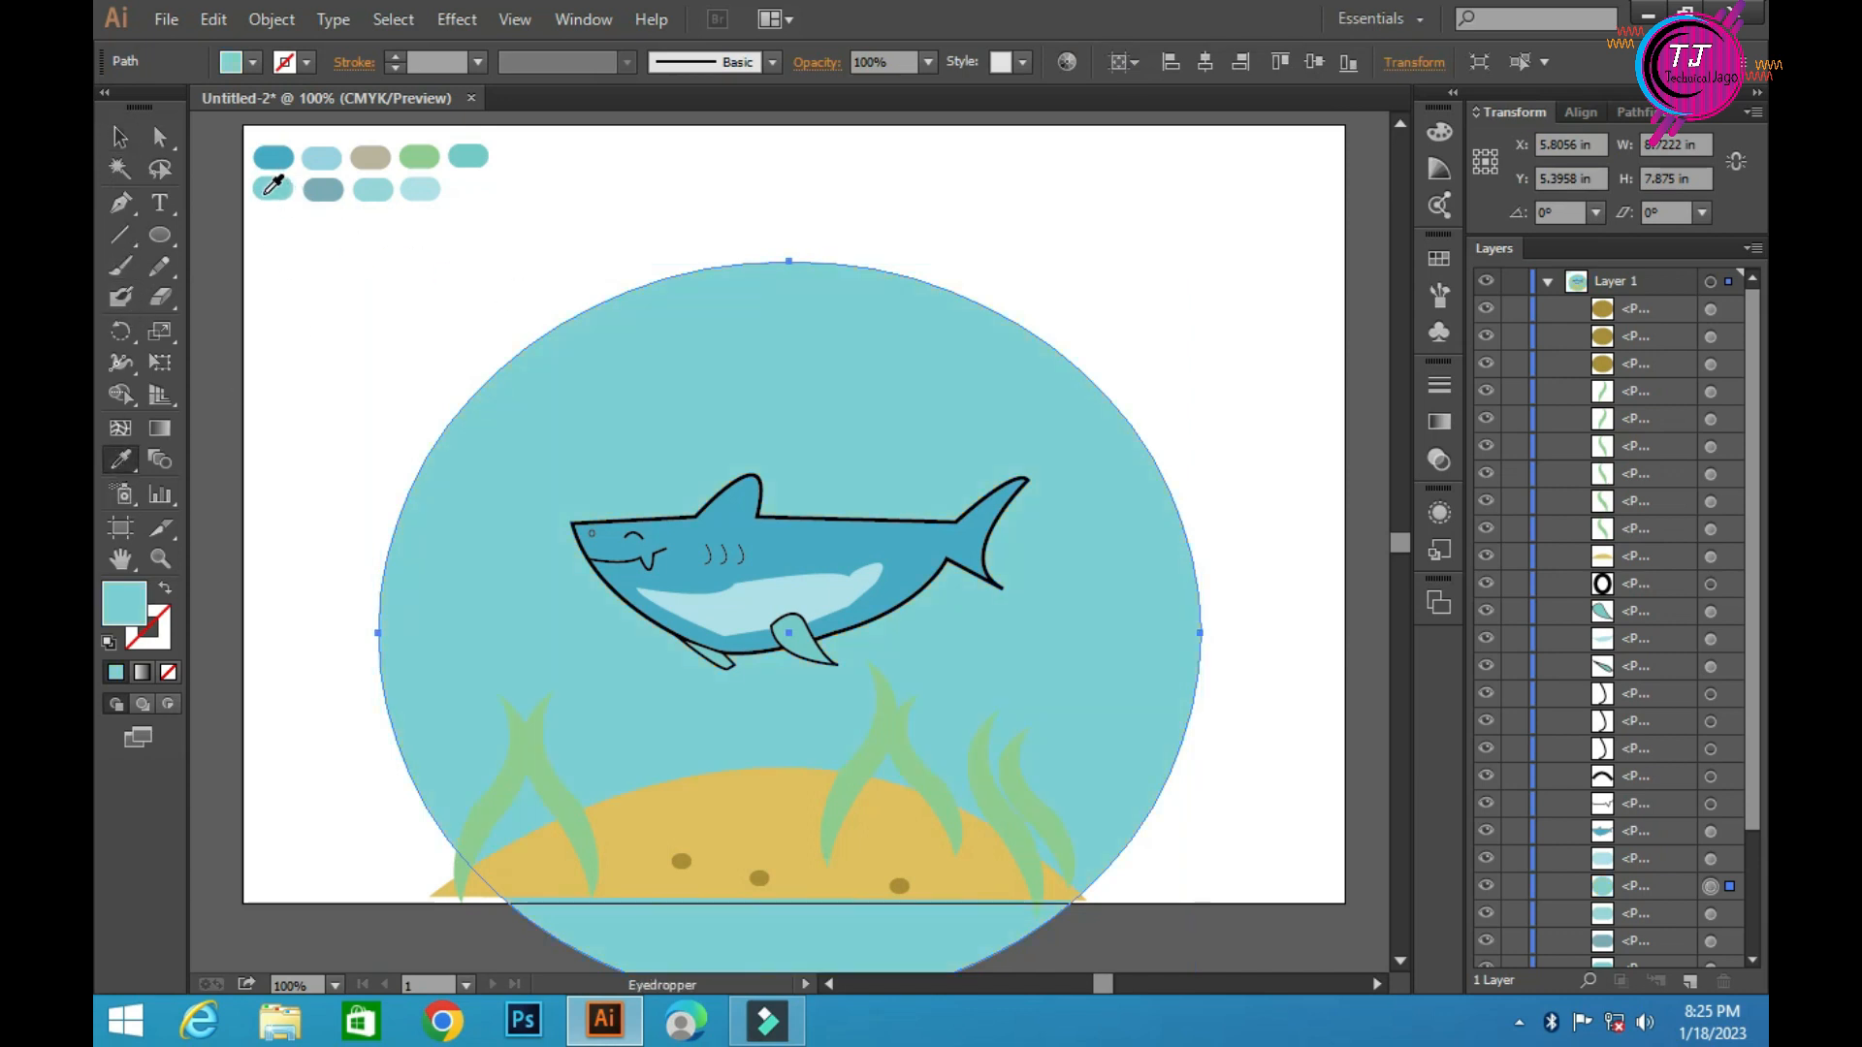
click(423, 186)
Draw a small ellipse about 0.38 in wide and 0.29 in high above the shark's head as a bubble
scroll(322, 216, down, 3)
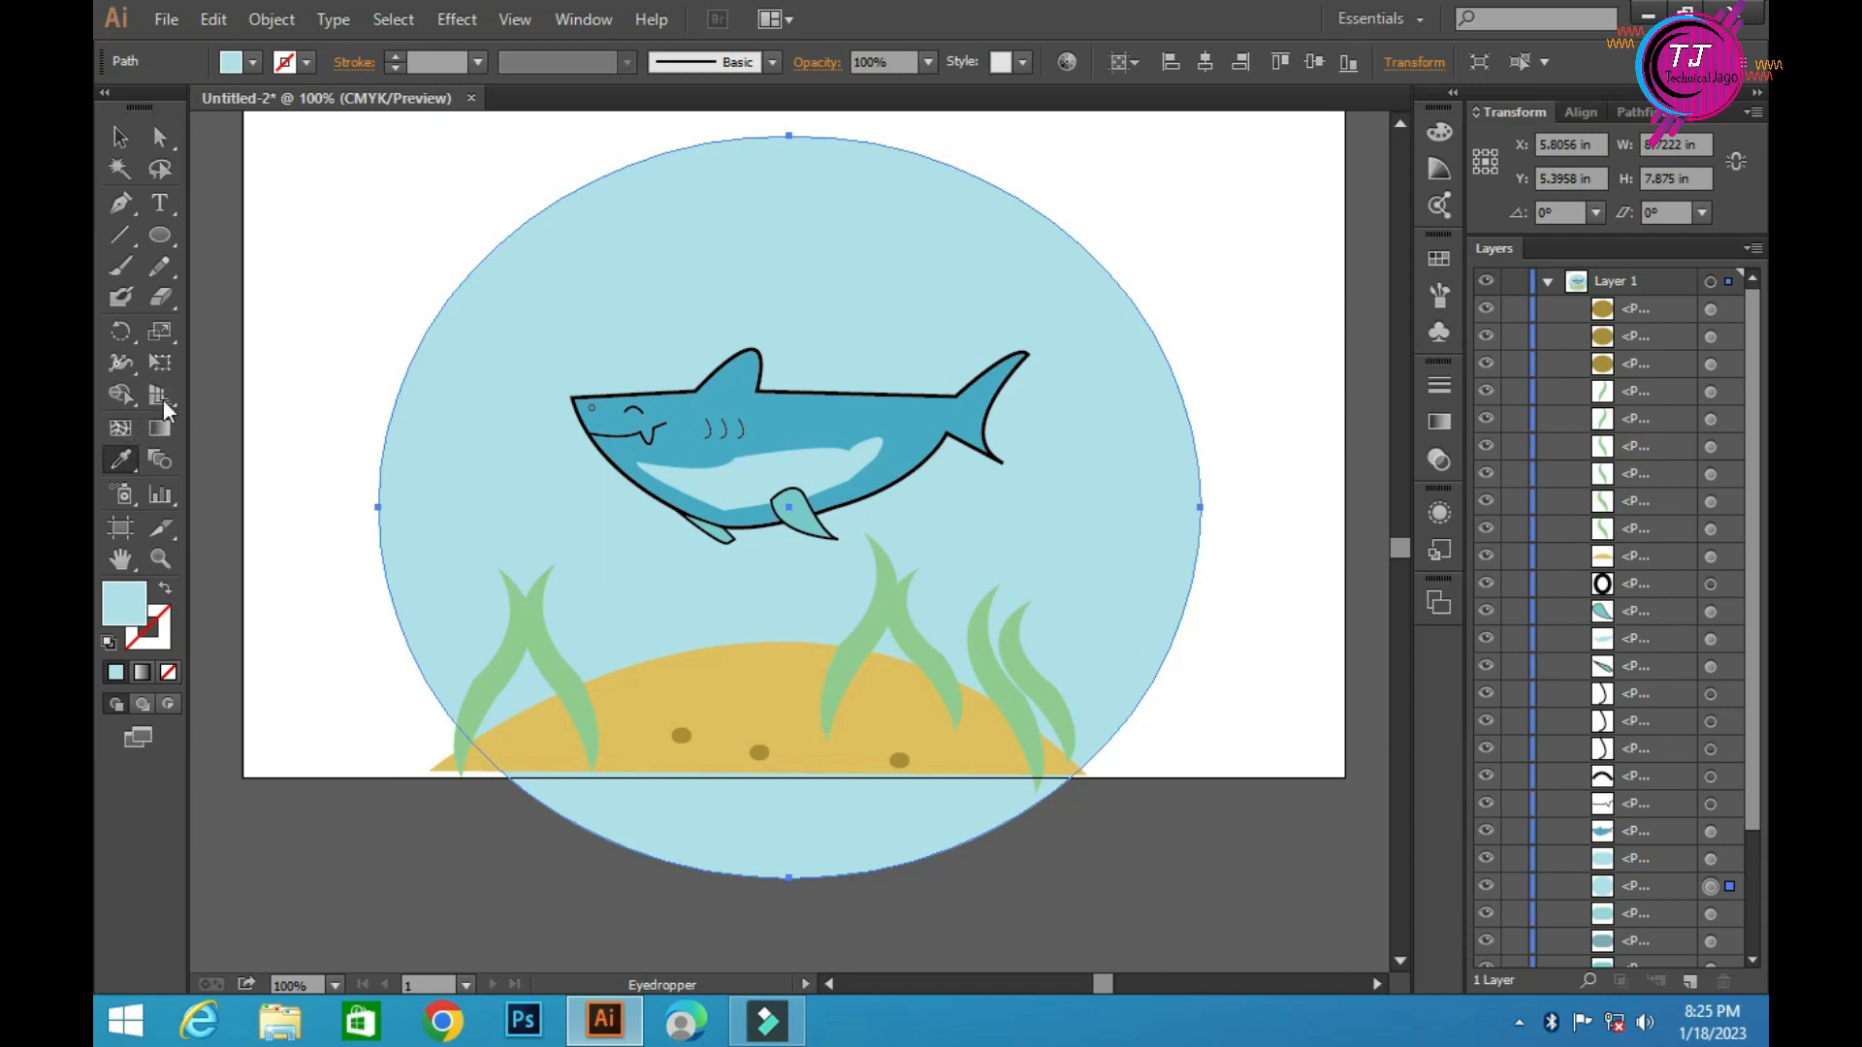
click(159, 236)
drag(575, 299, 611, 325)
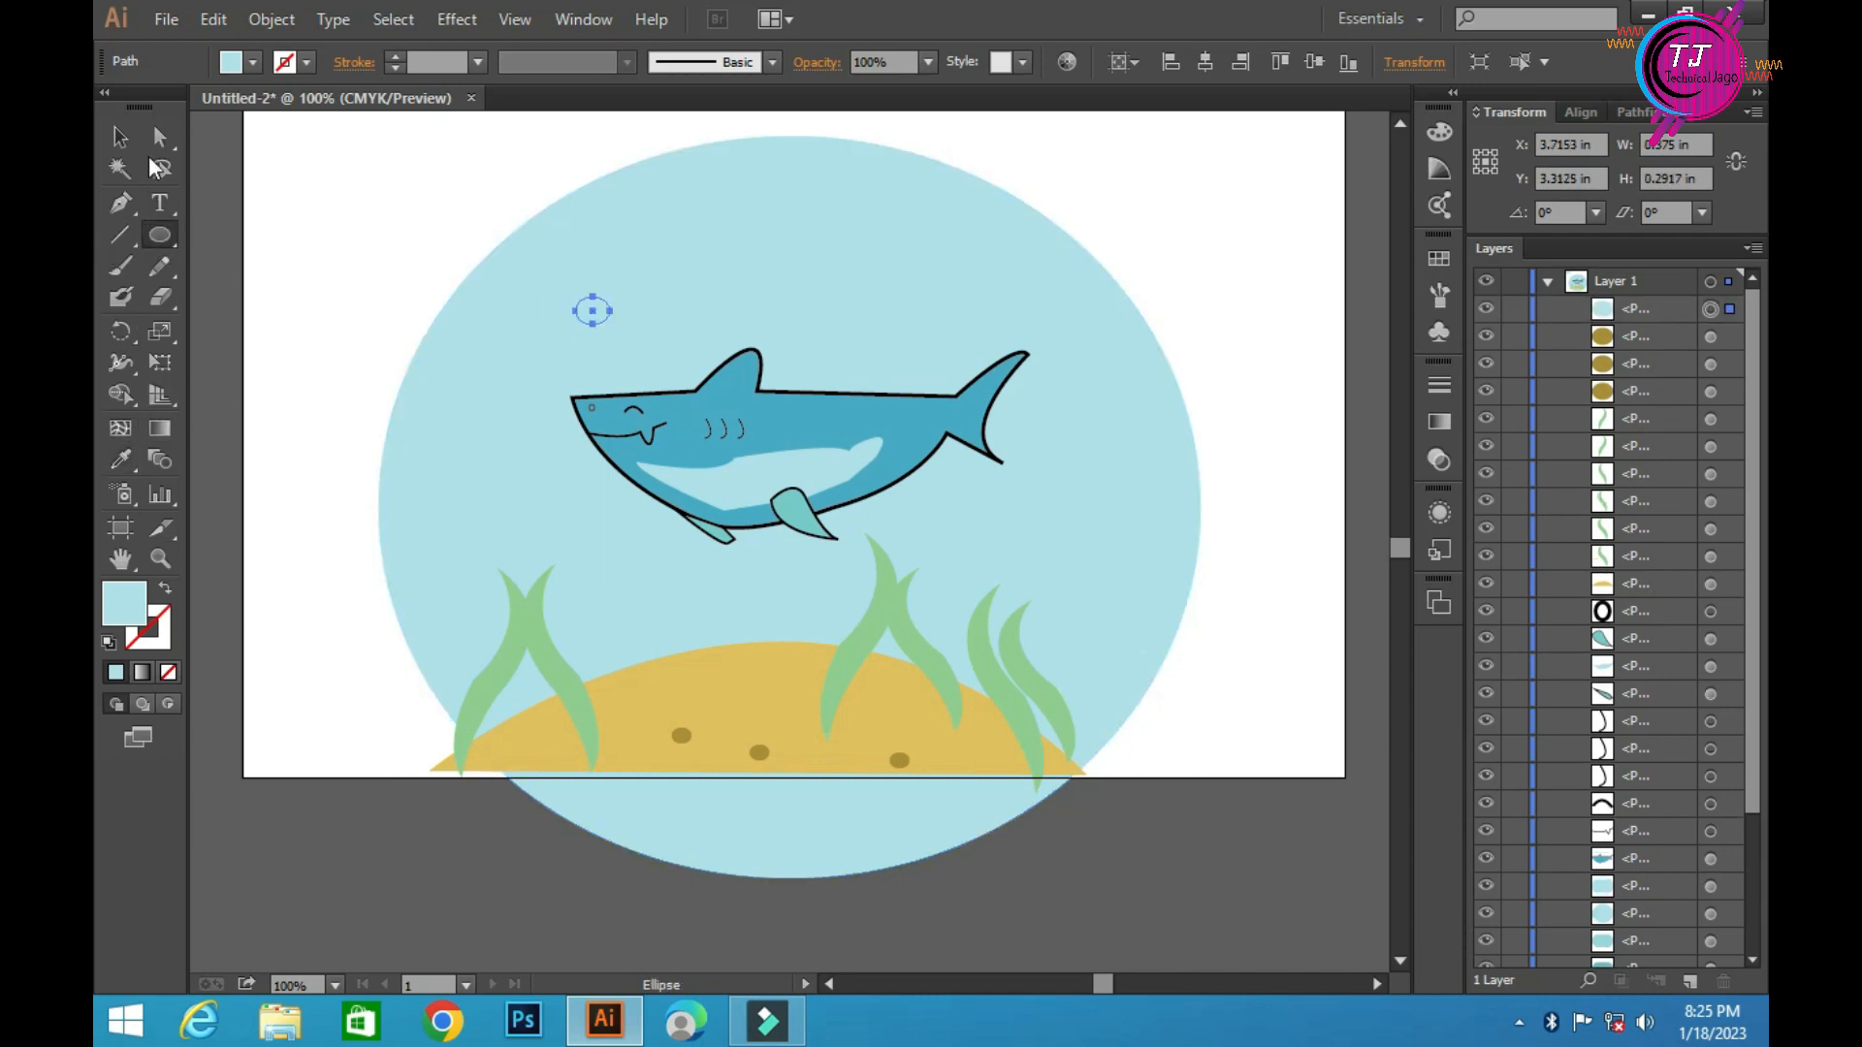
click(116, 141)
Fill the small bubble with the turquoise first swatch of the palette's second row
scroll(246, 271, up, 3)
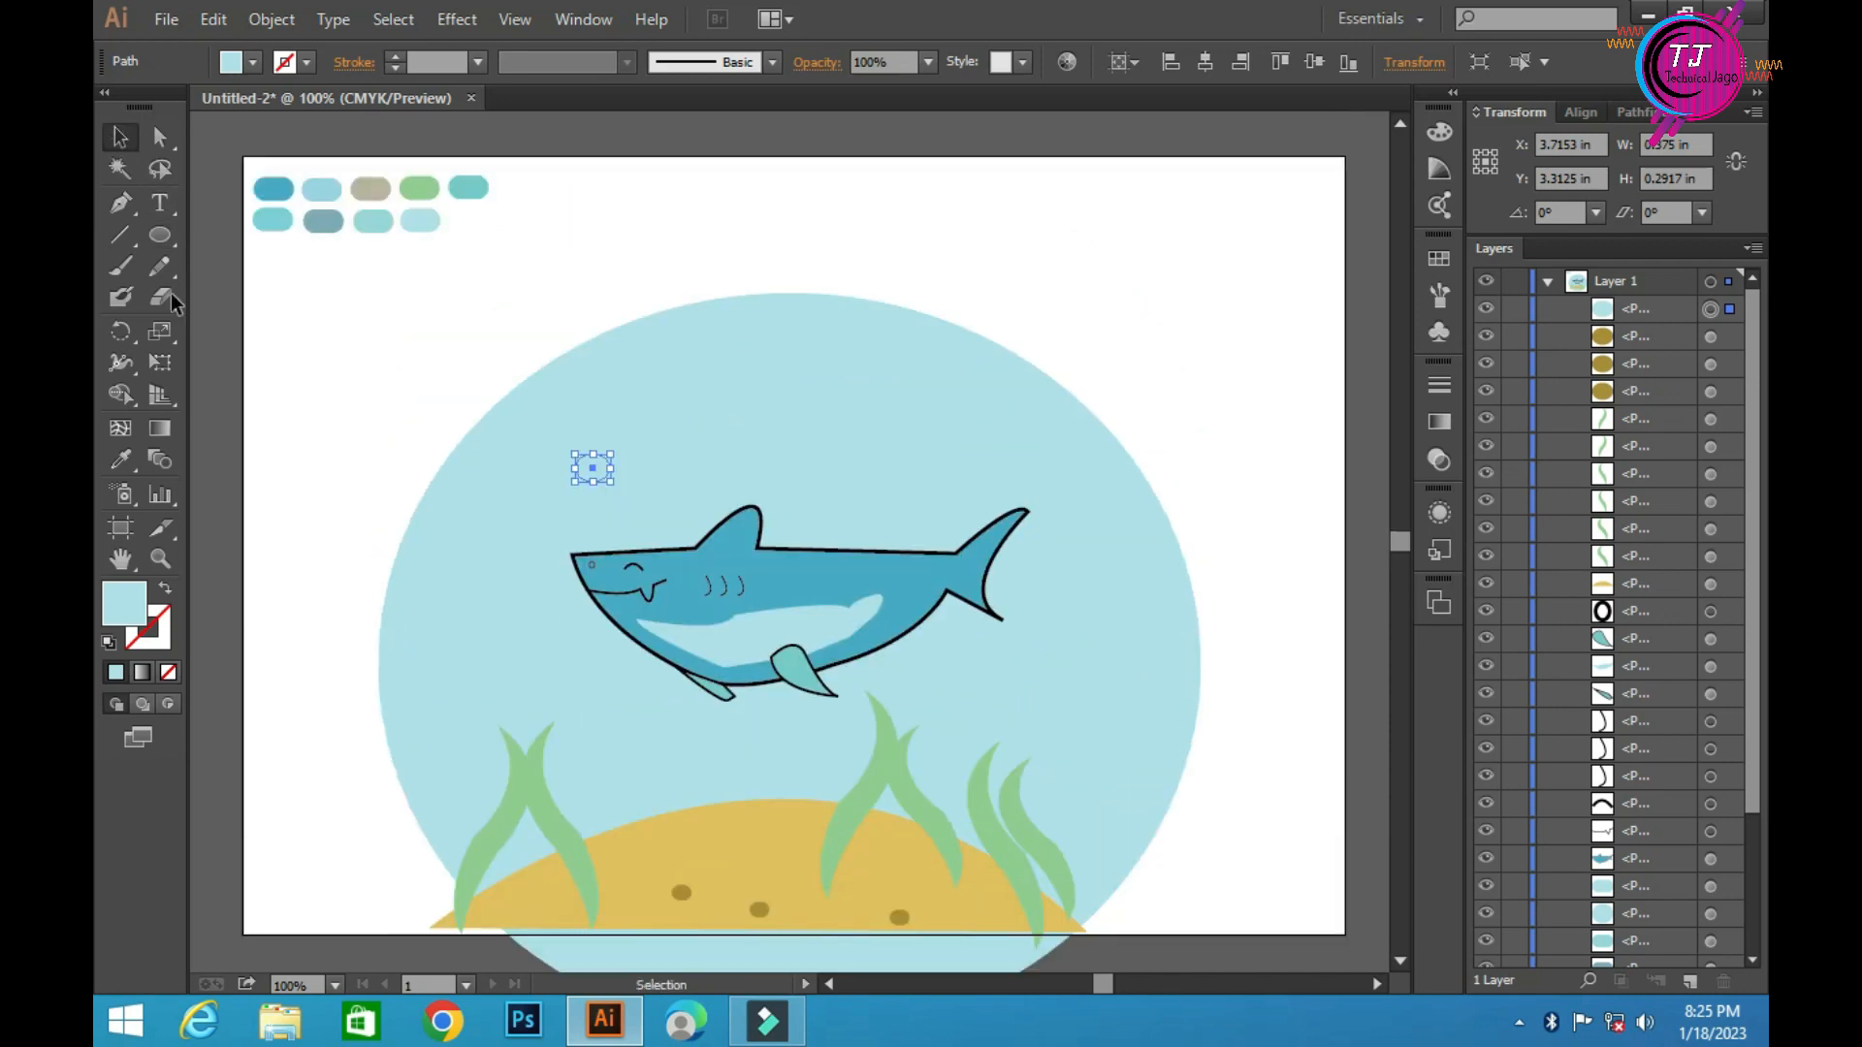
click(120, 459)
click(381, 220)
click(275, 222)
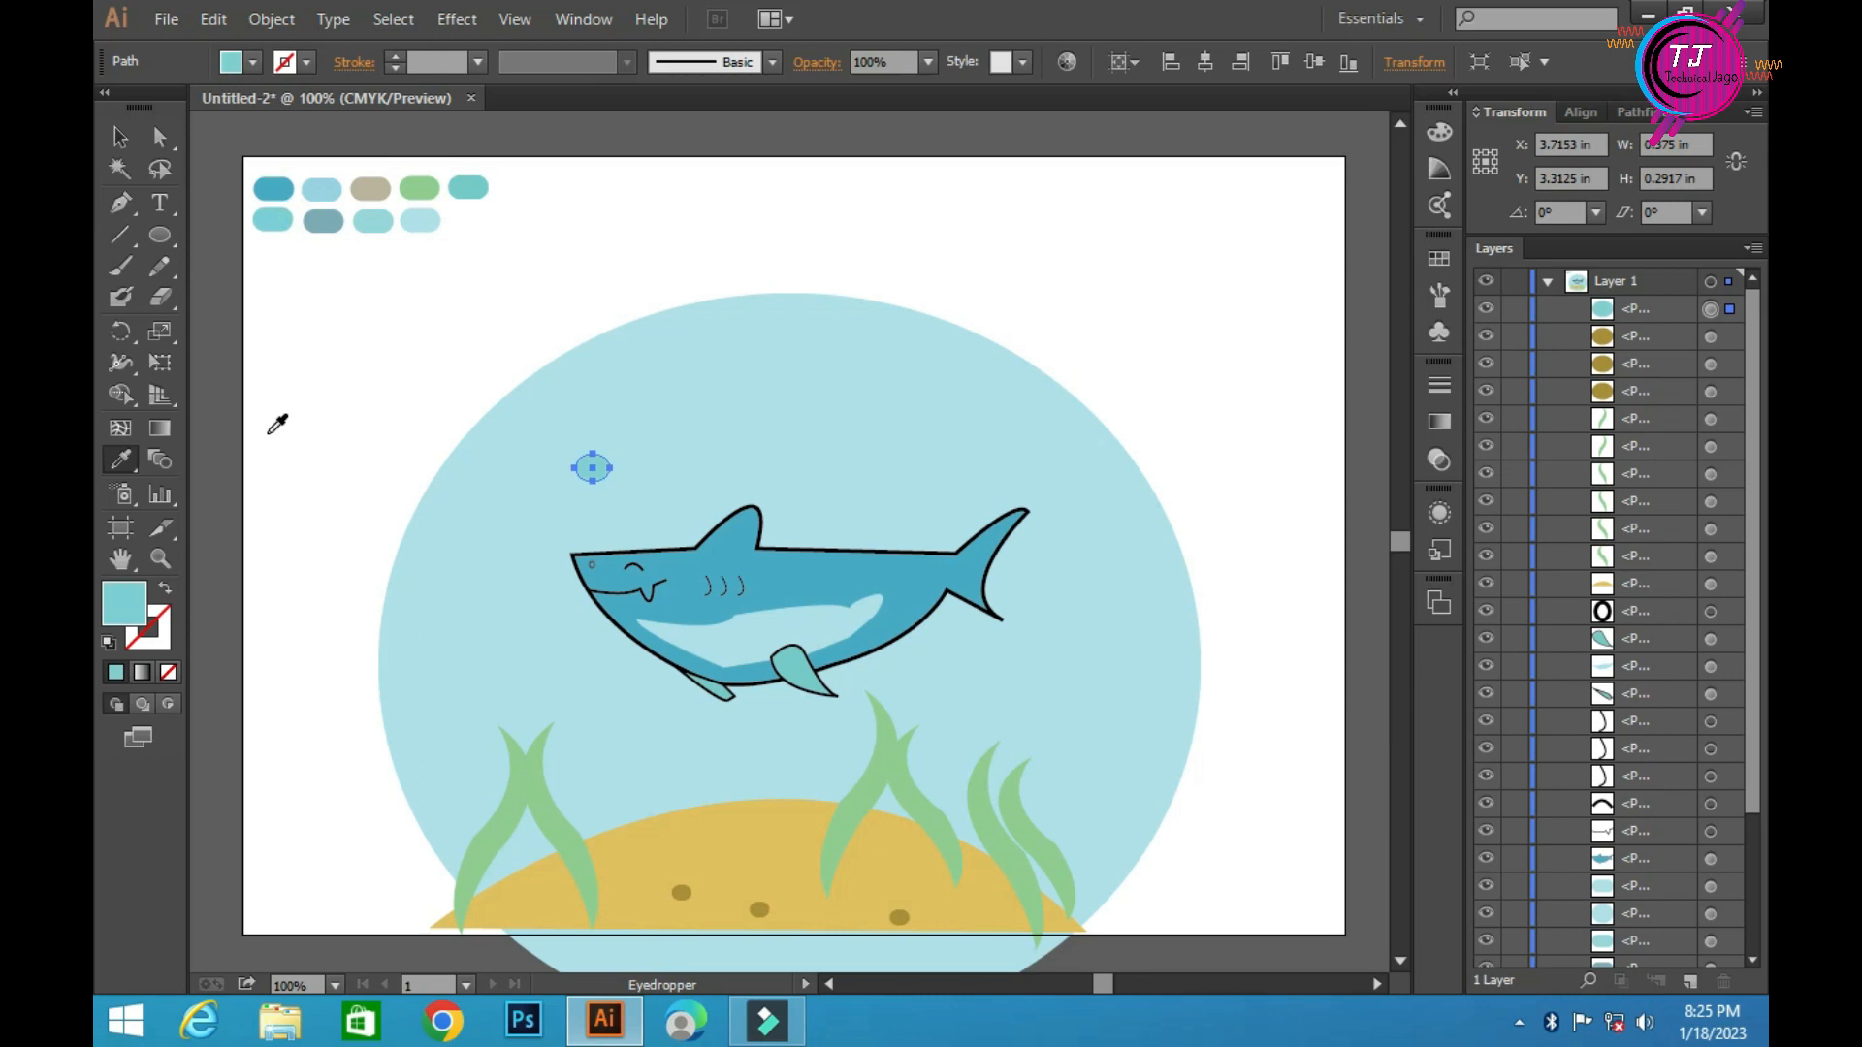
Copy the bubble to a spot just lower right of it, and duplicate the large background ellipse with a slight upward offset
click(134, 143)
click(429, 504)
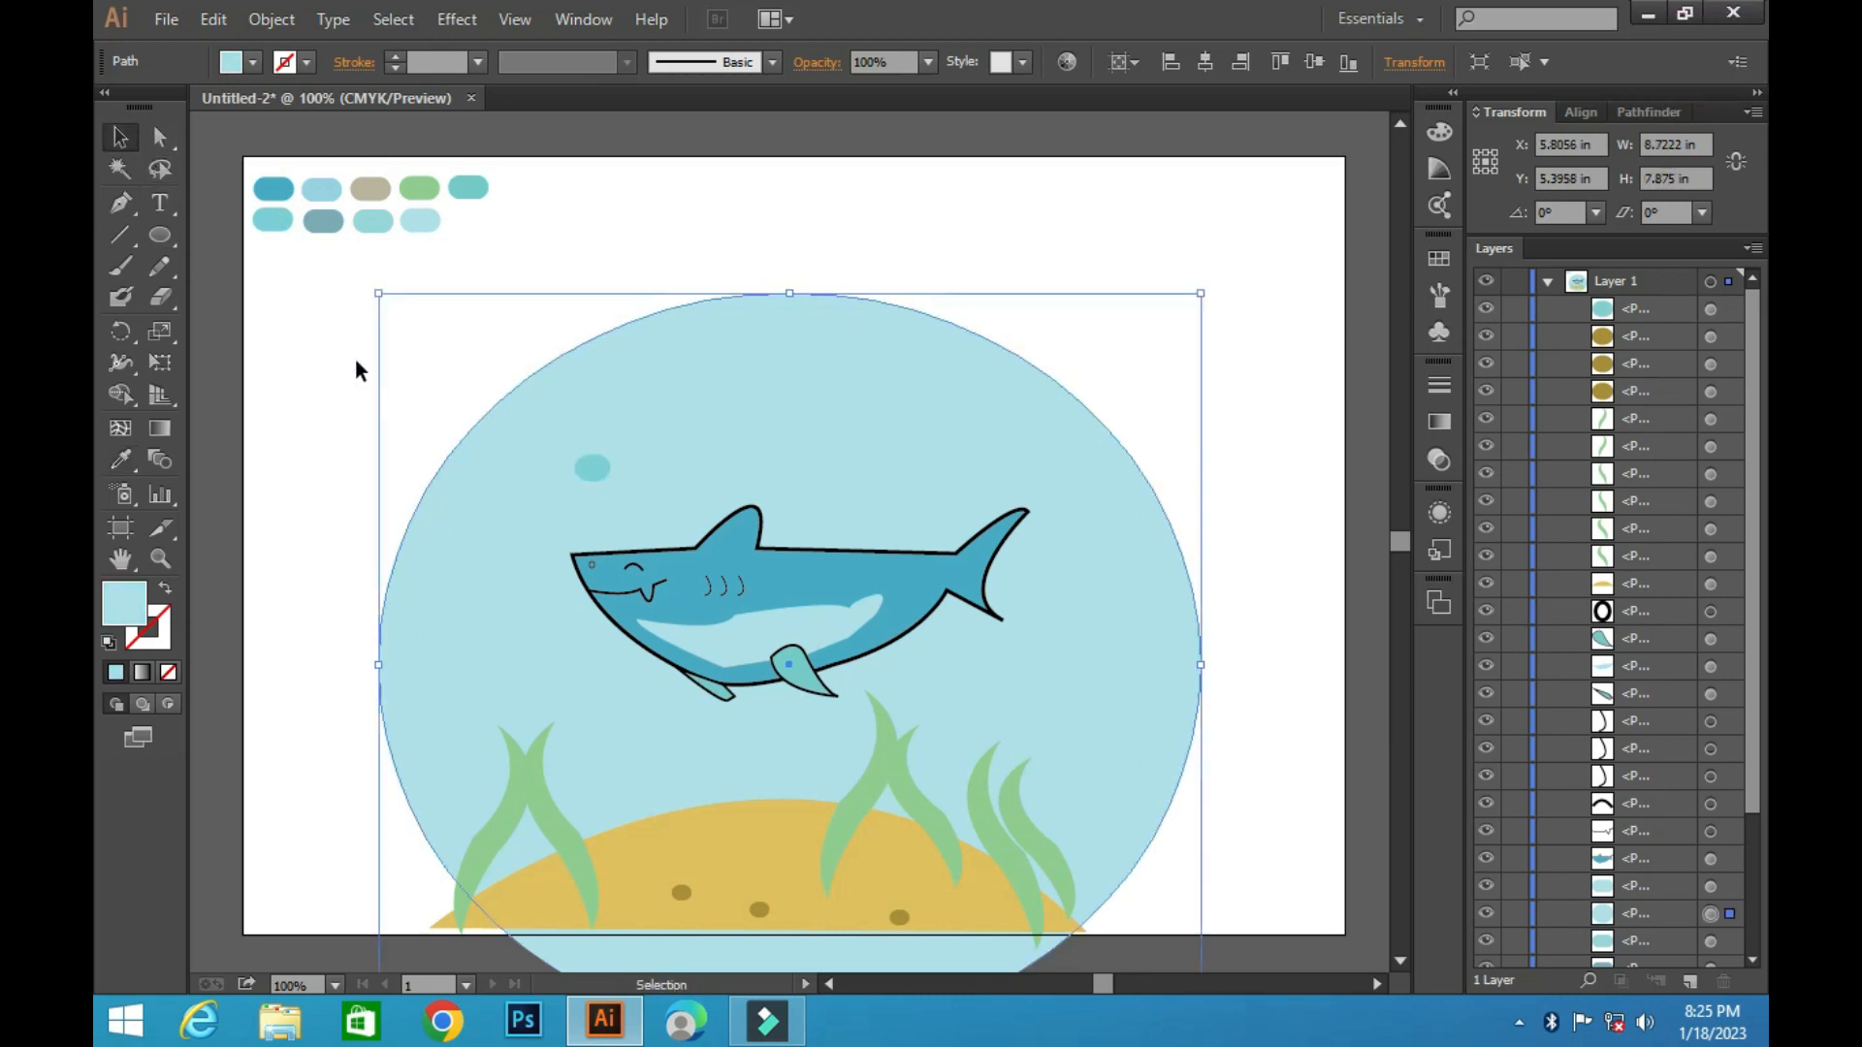
click(419, 423)
click(599, 466)
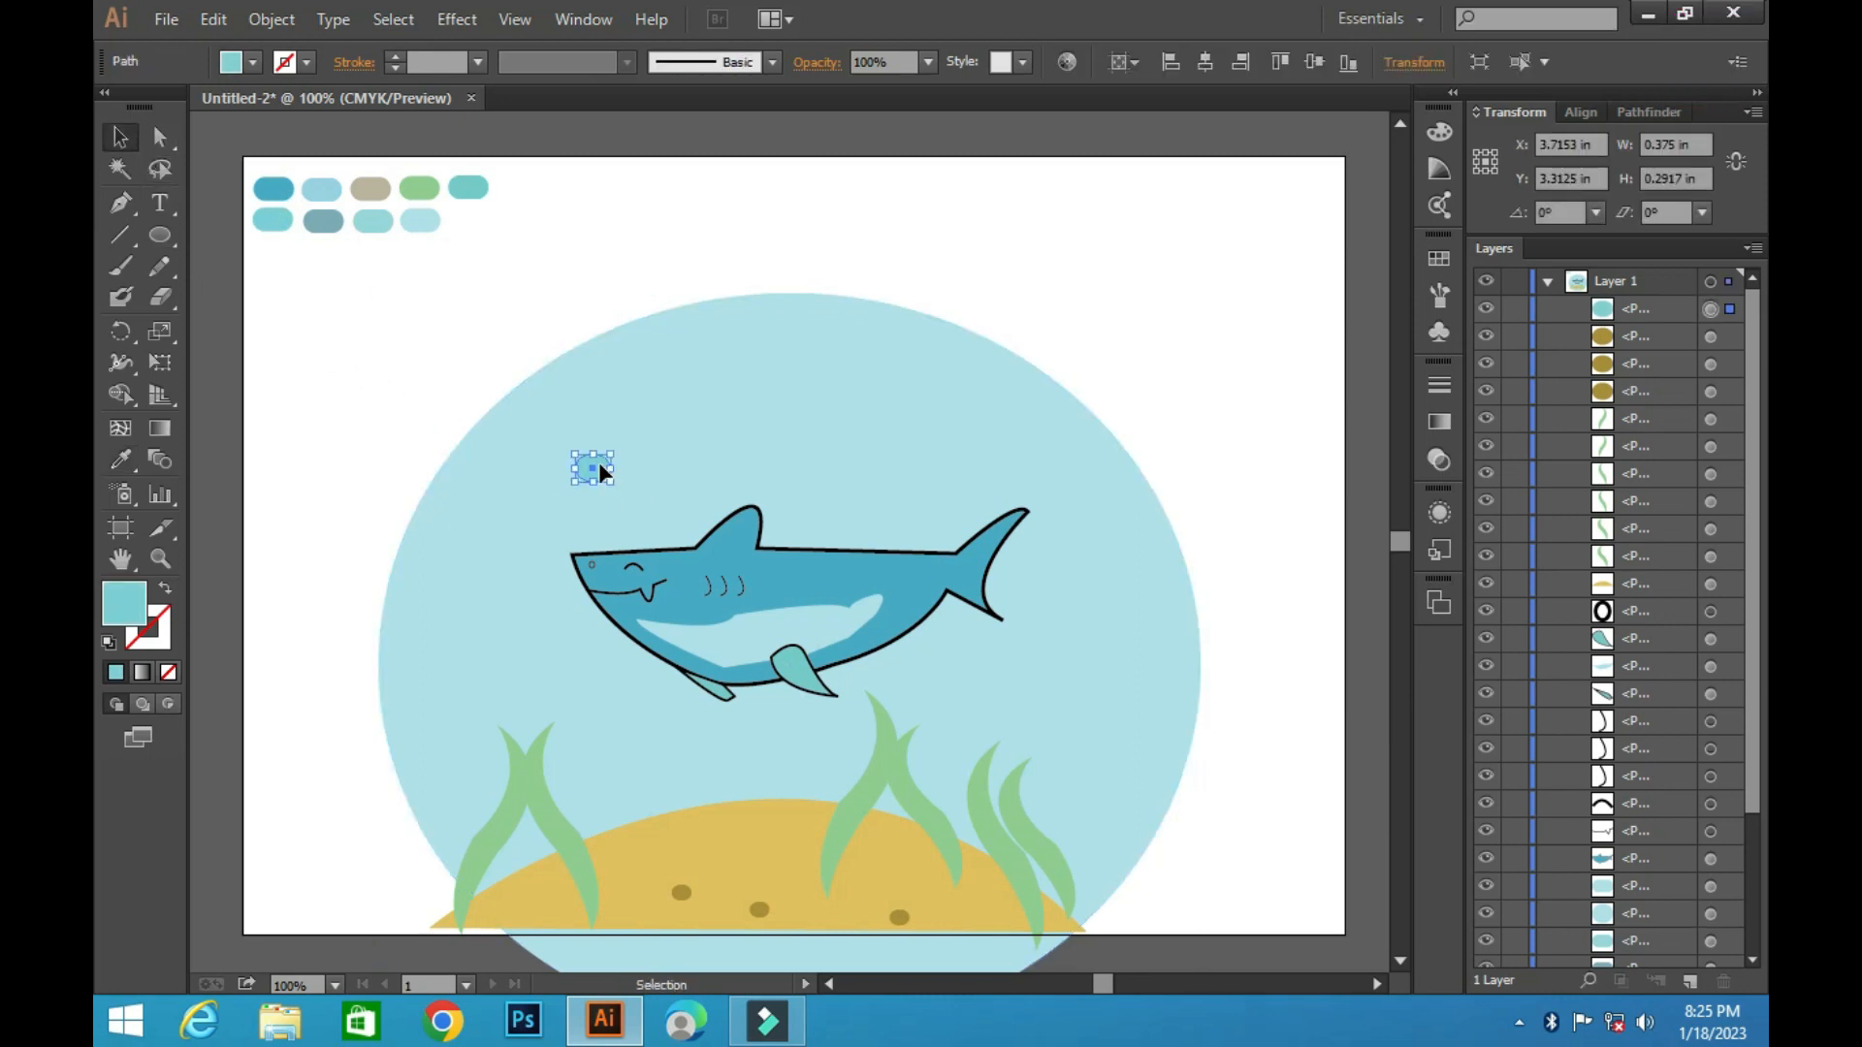
alt+drag(600, 466, 670, 496)
mouse_move(693, 493)
alt+mouse_down()
mouse_move(908, 495)
mouse_move(814, 541)
mouse_move(687, 492)
alt+mouse_up()
click(1101, 884)
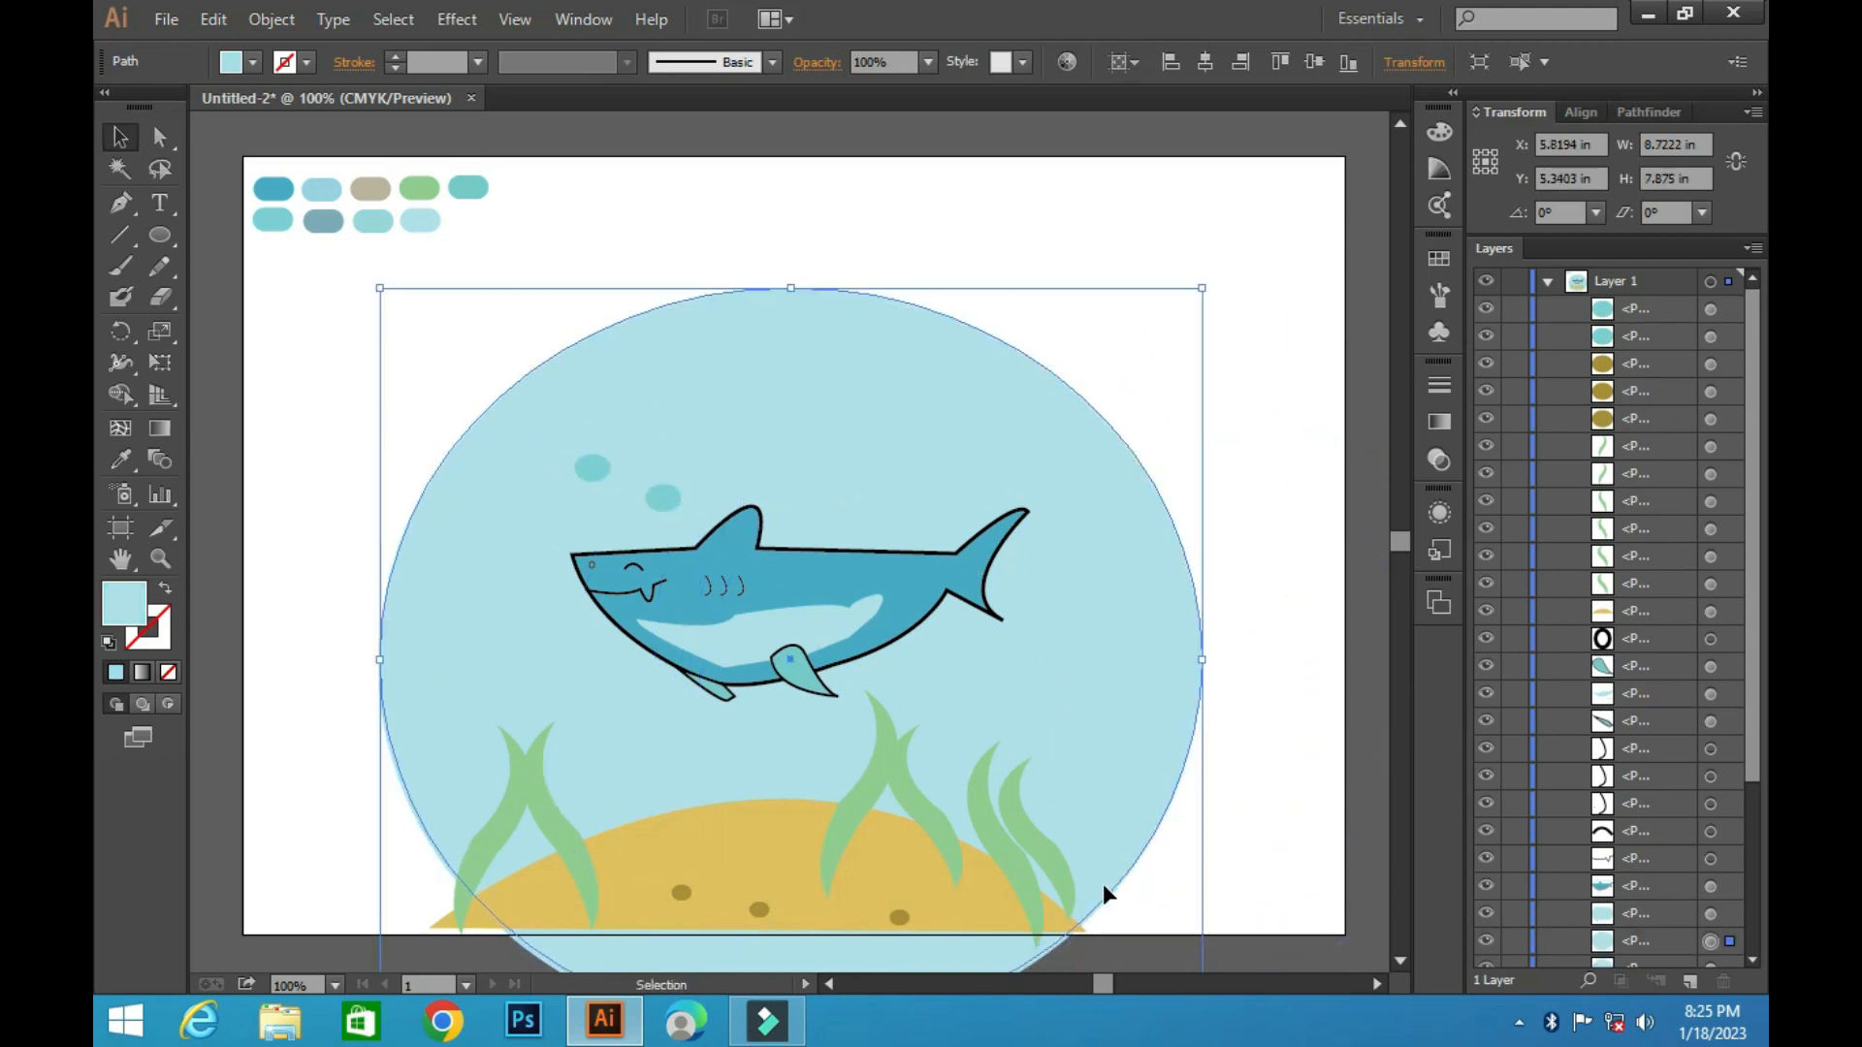
Place three more bubble copies: above the left seaweed, below the shark's tail and right of the tail
scroll(672, 568, down, 2)
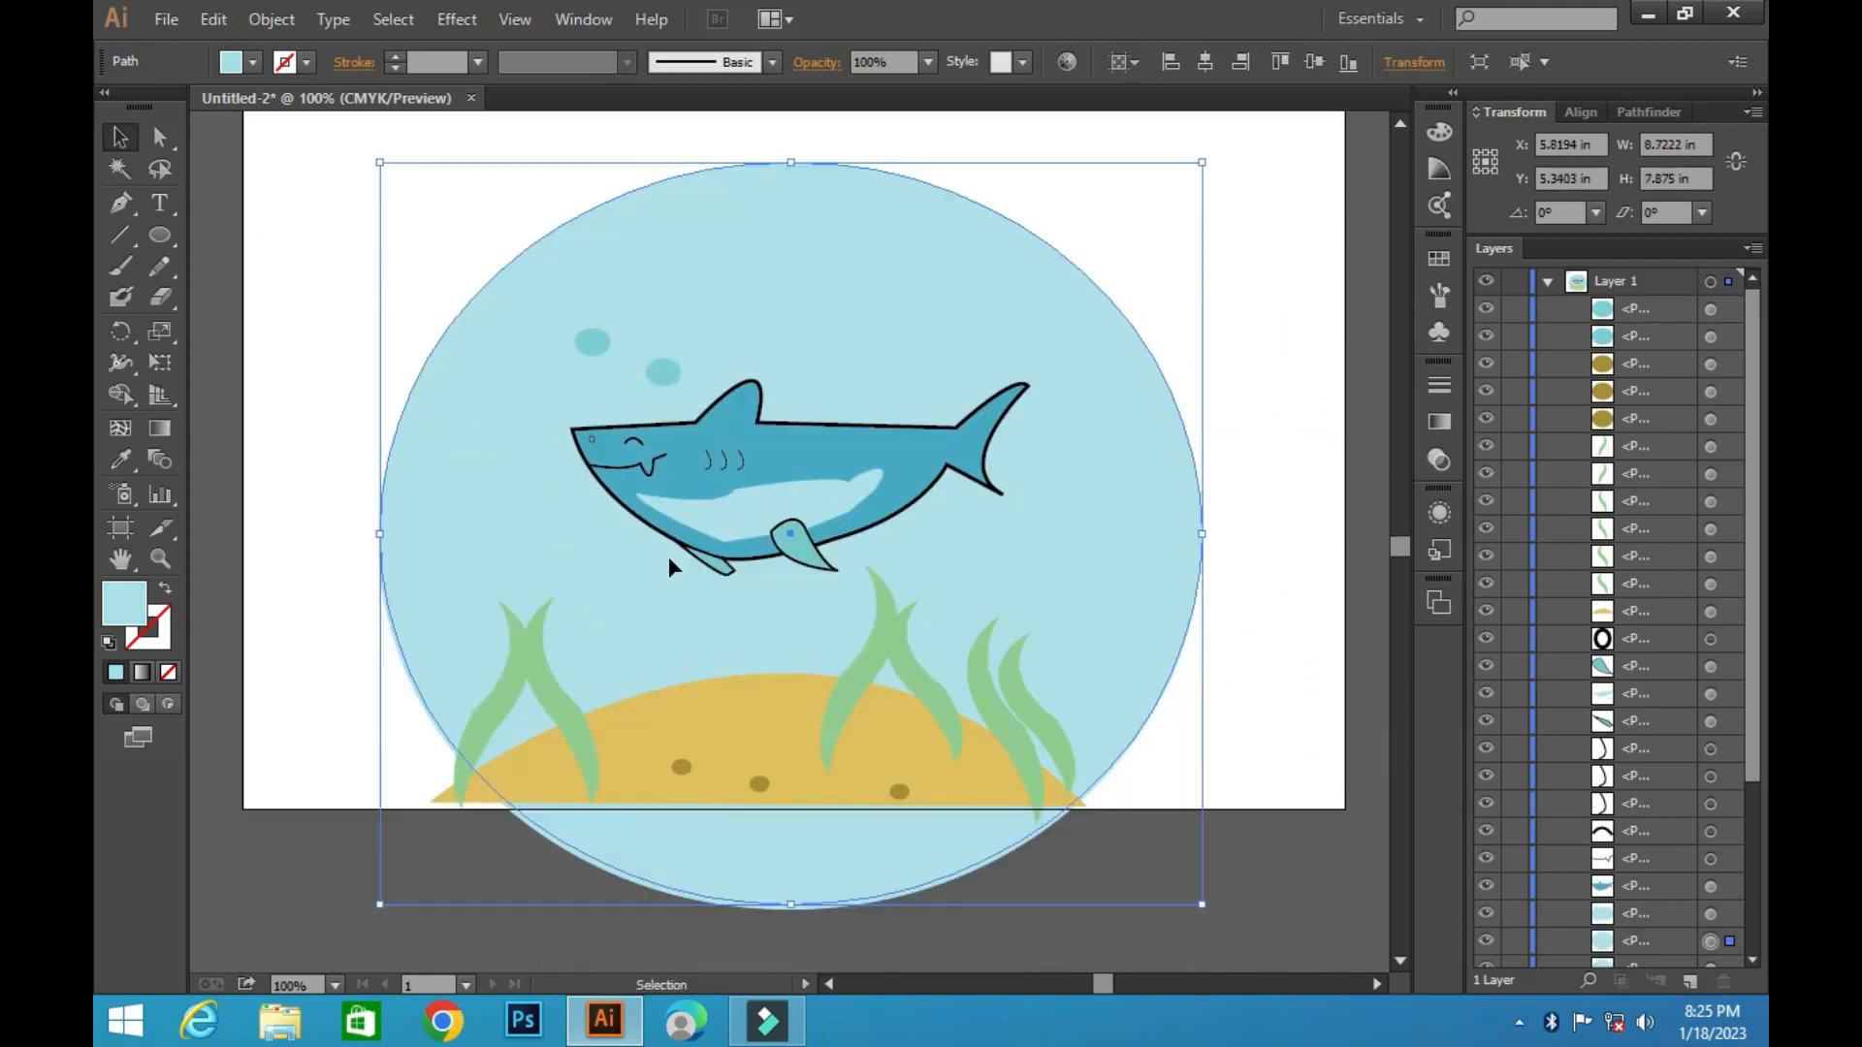
click(593, 342)
alt+drag(593, 343, 1062, 447)
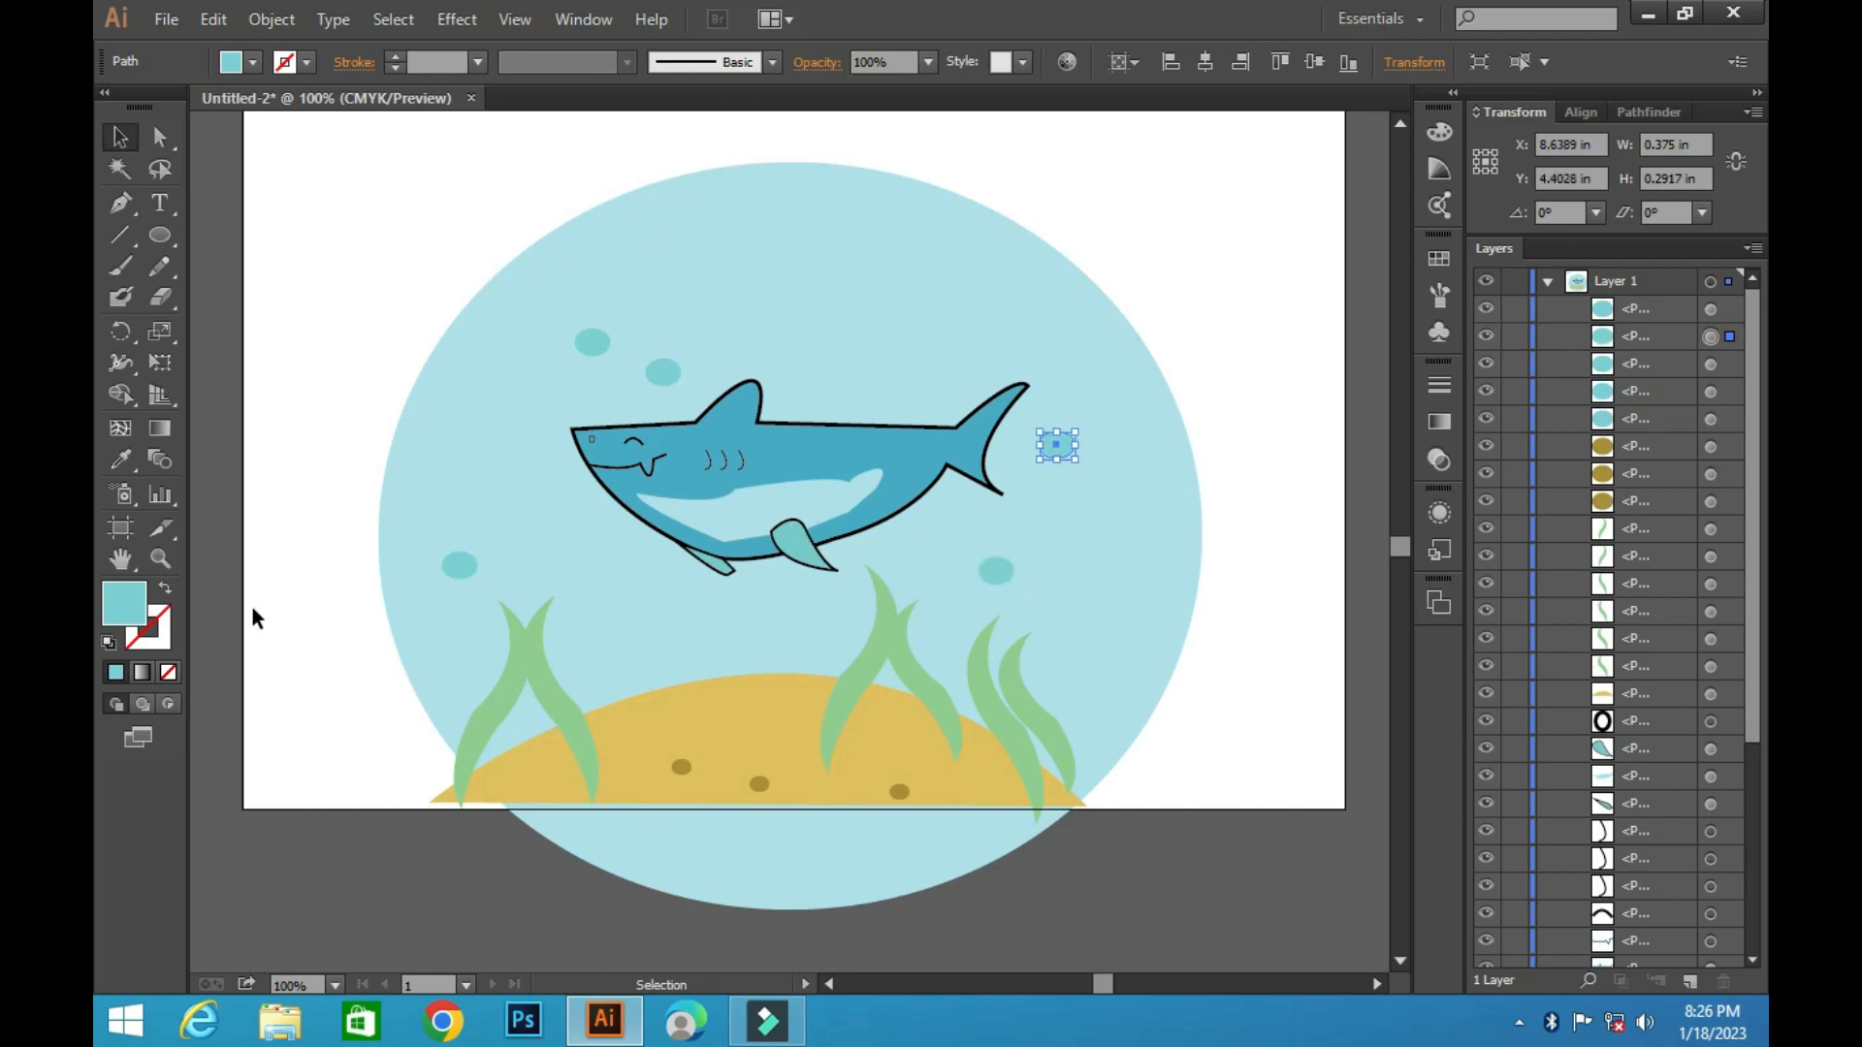
Select the shark, bubbles, seaweed, mound, pebbles and background ellipses together, and activate the Shape Builder tool
scroll(258, 603, down, 2)
scroll(189, 587, up, 3)
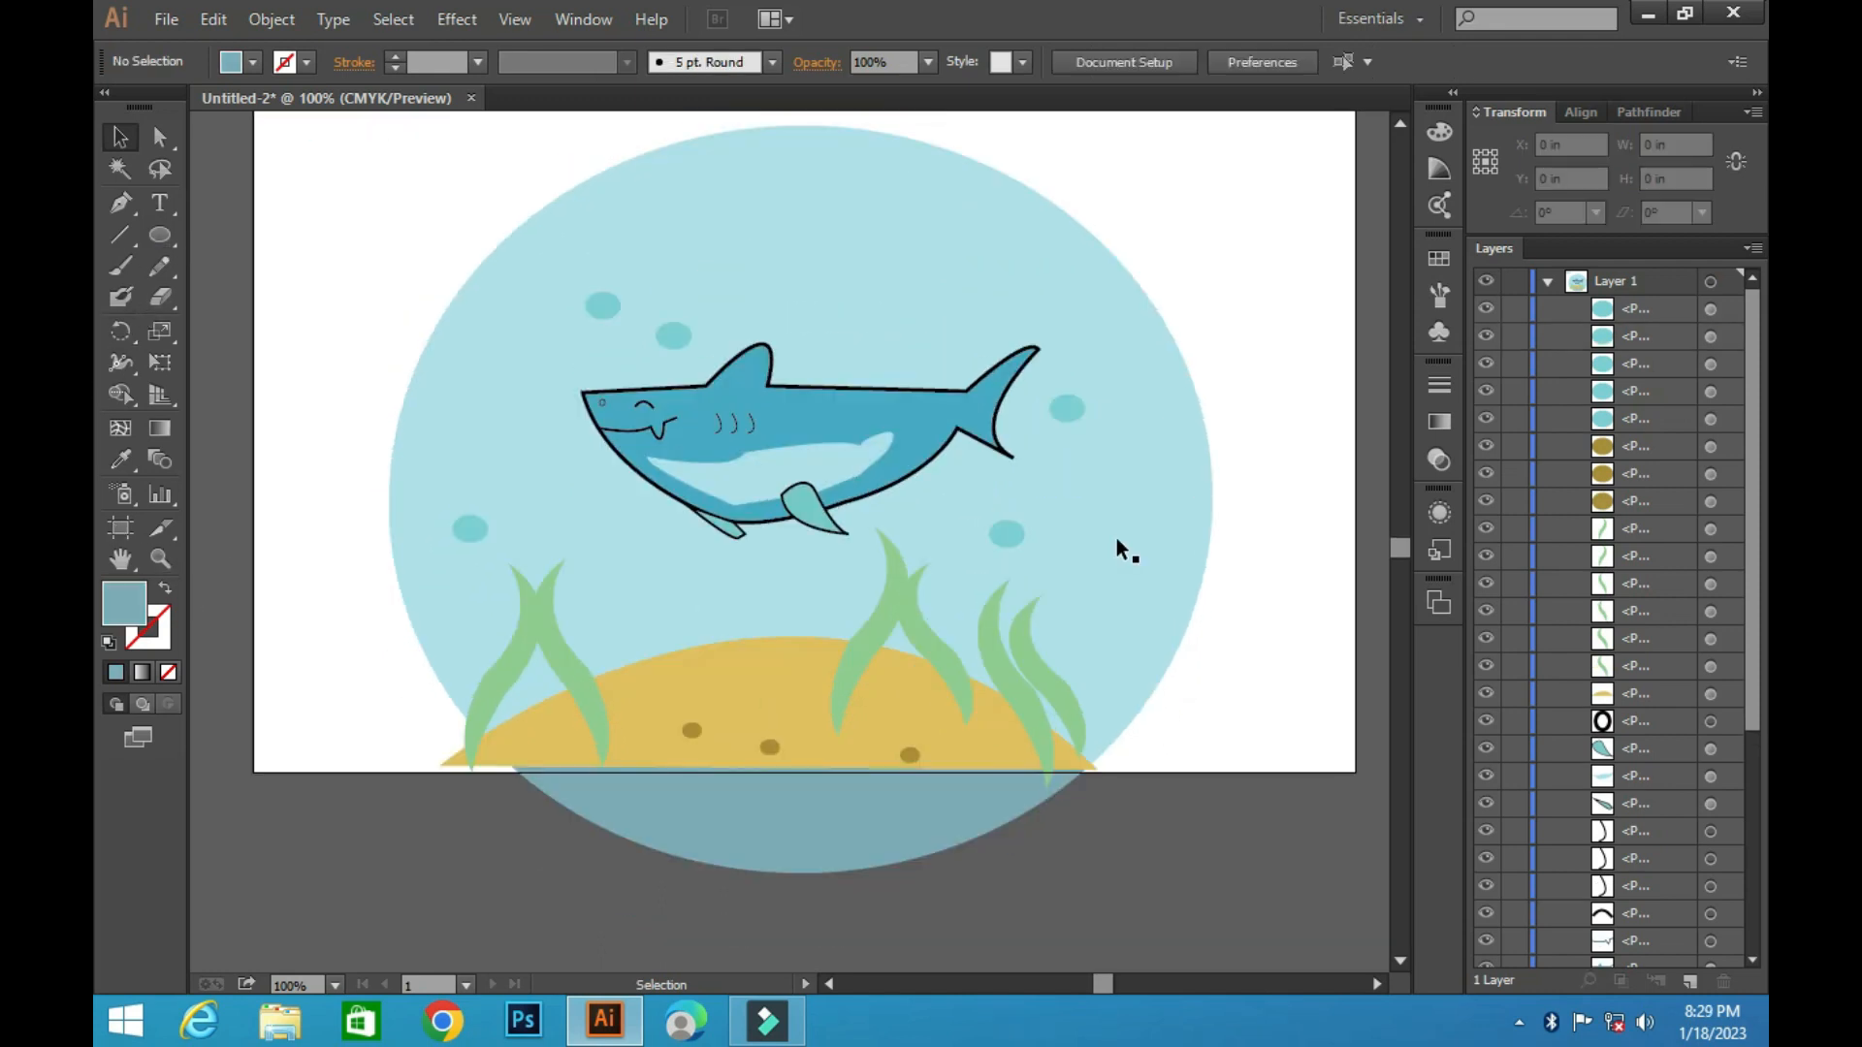
scroll(1115, 537, up, 3)
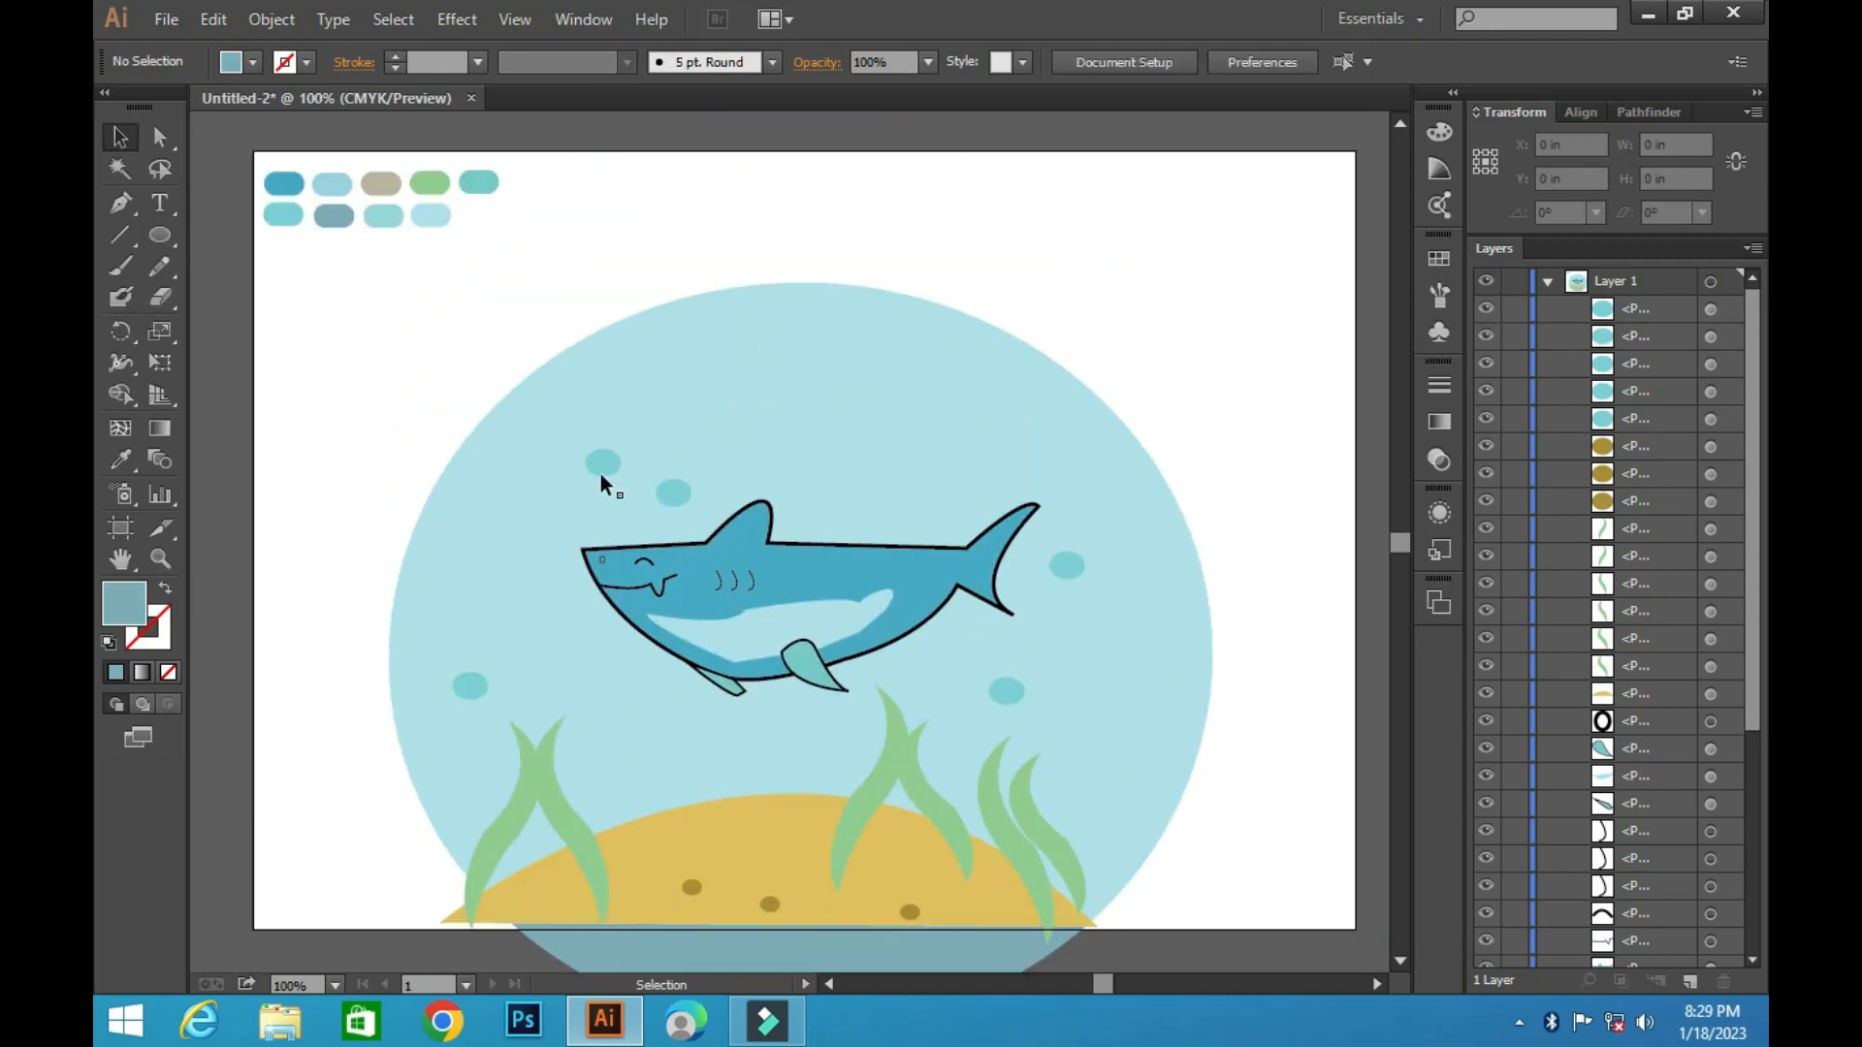
scroll(601, 473, down, 2)
mouse_move(378, 222)
mouse_down()
mouse_move(807, 677)
mouse_move(1134, 939)
mouse_move(1166, 932)
mouse_up()
scroll(597, 375, down, 5)
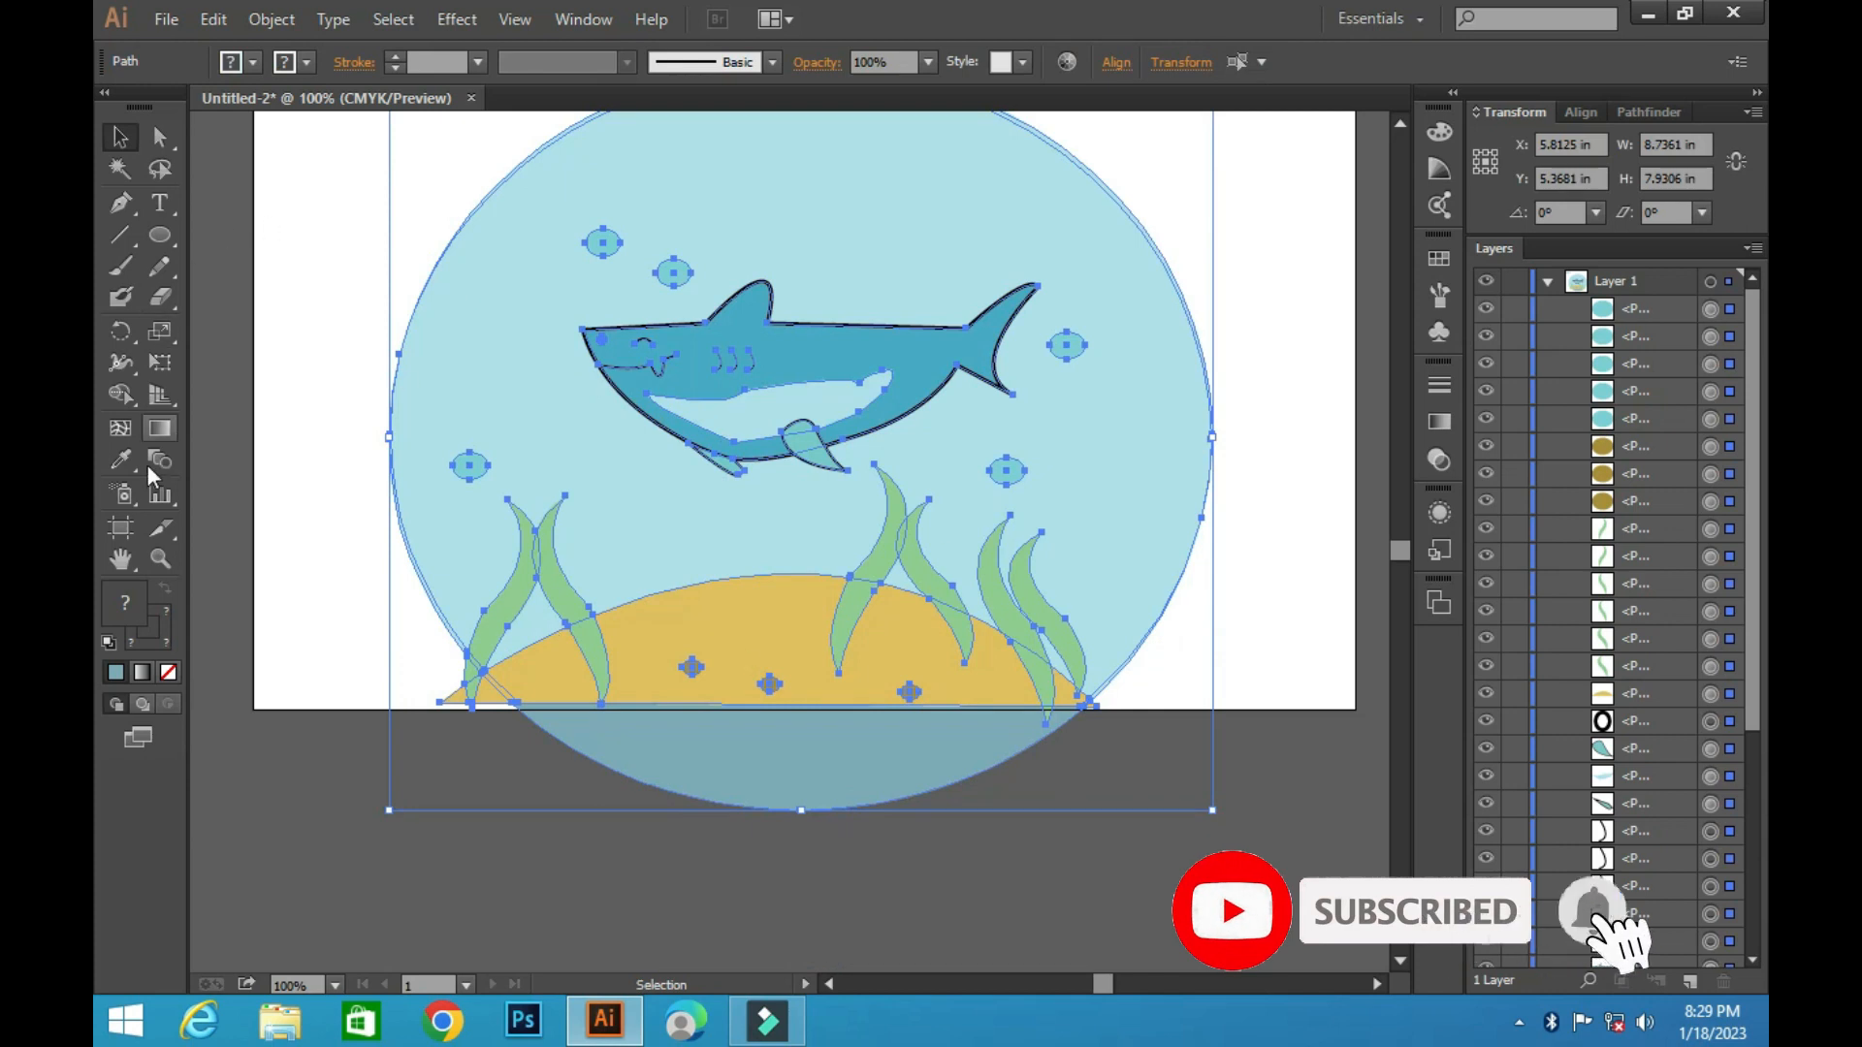
click(119, 395)
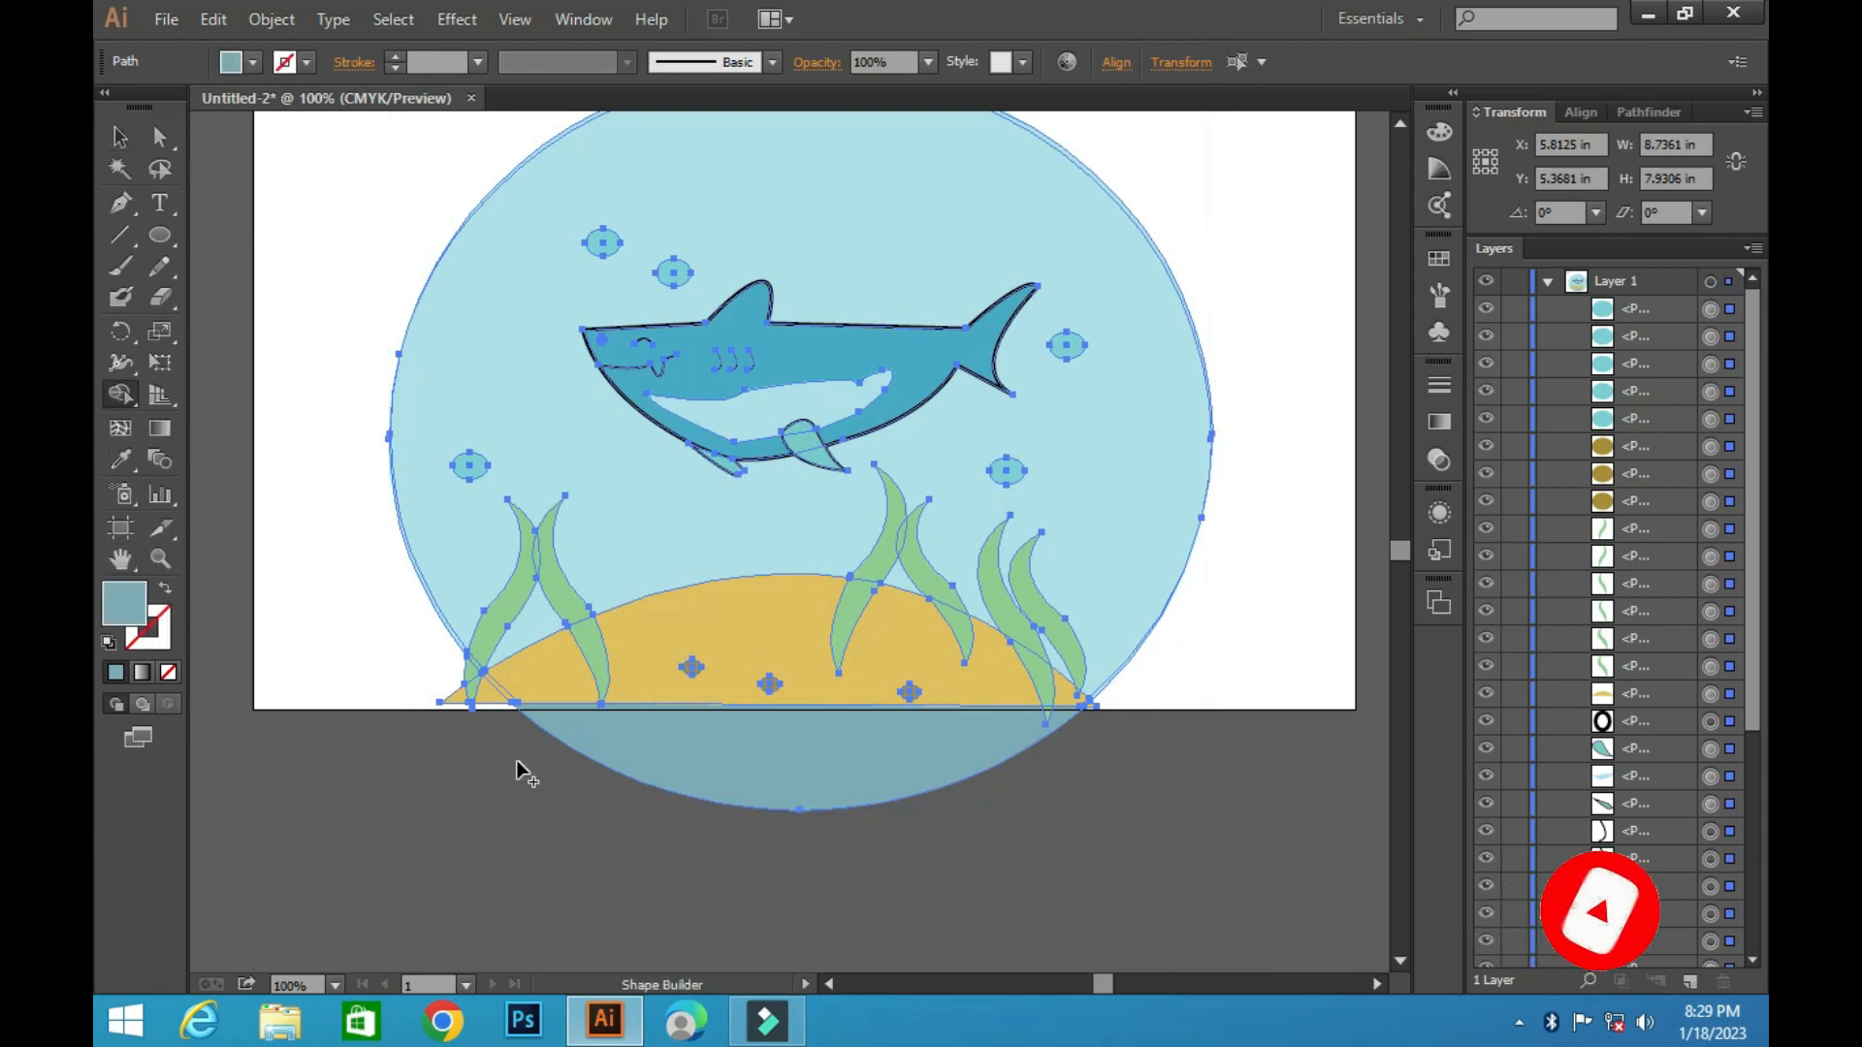